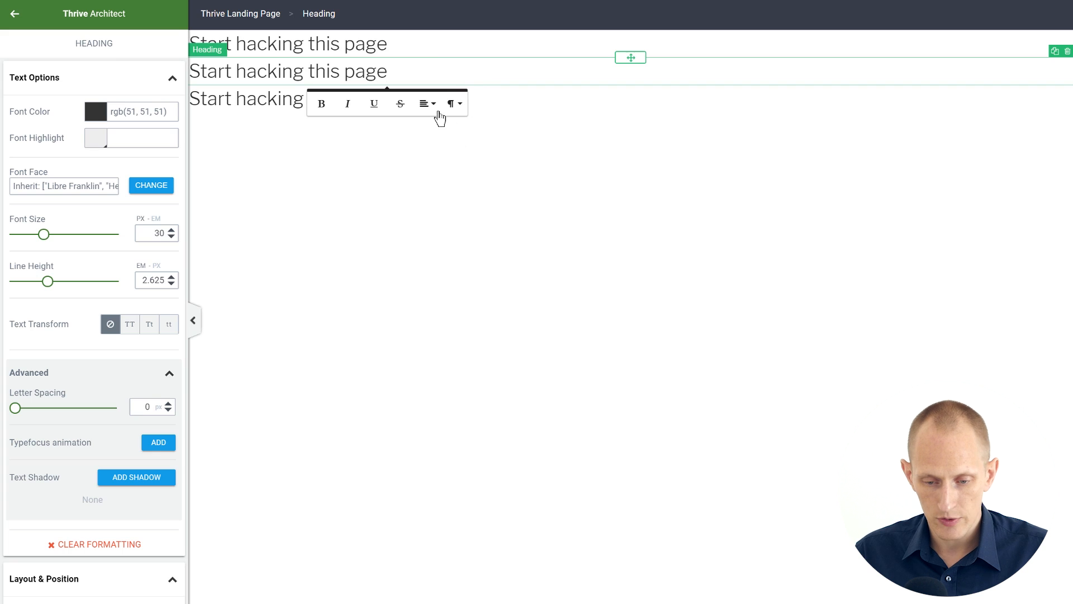
Change the second heading to Heading 2 and the third heading to Heading 3, then deselect them.
left_click(455, 104)
left_click(497, 172)
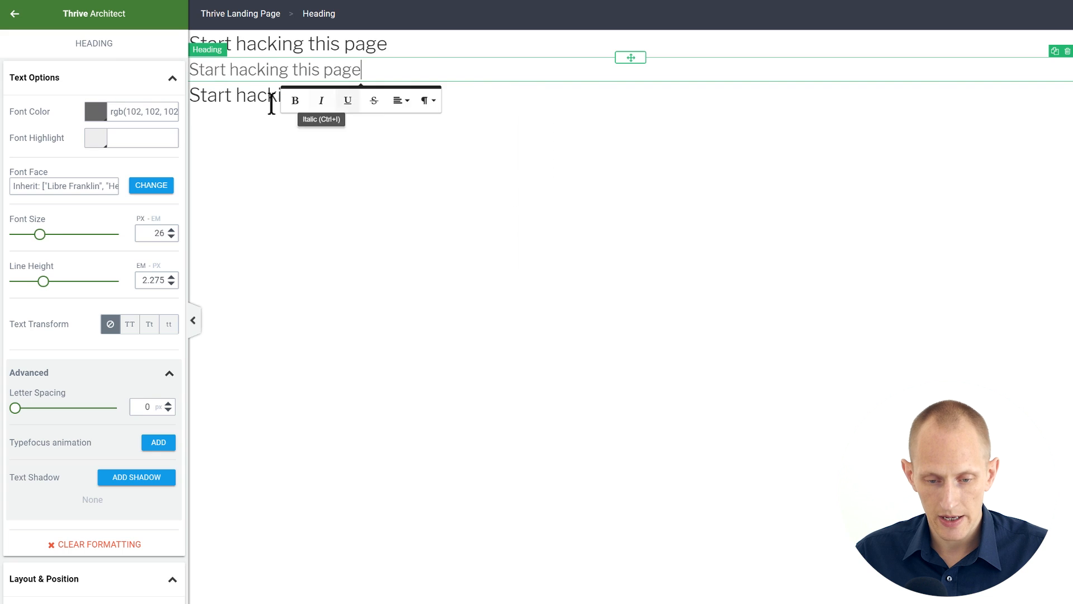
left_click(248, 99)
left_click(342, 128)
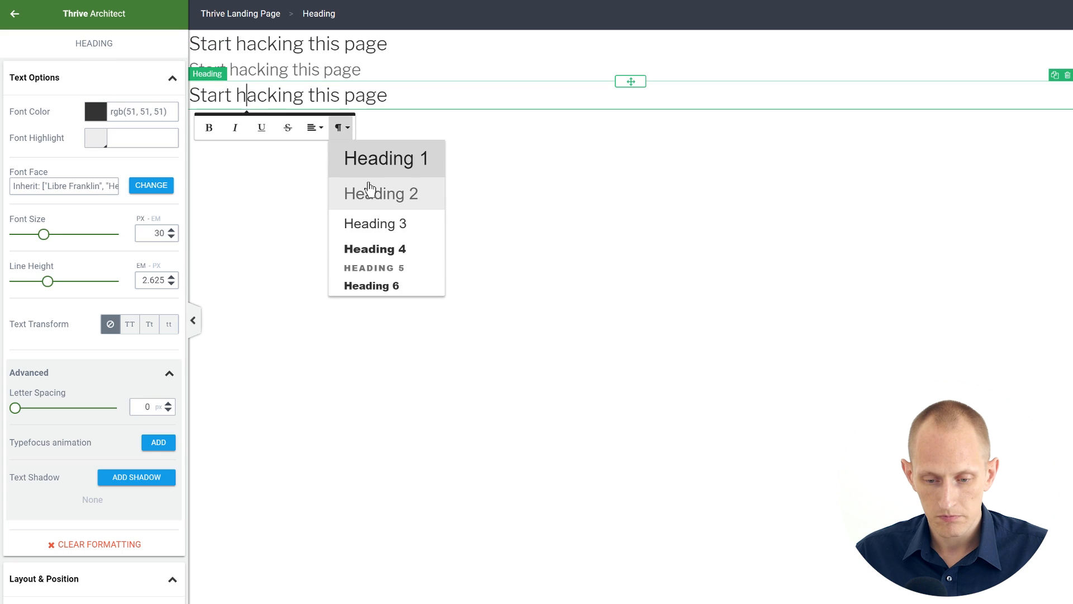
left_click(376, 223)
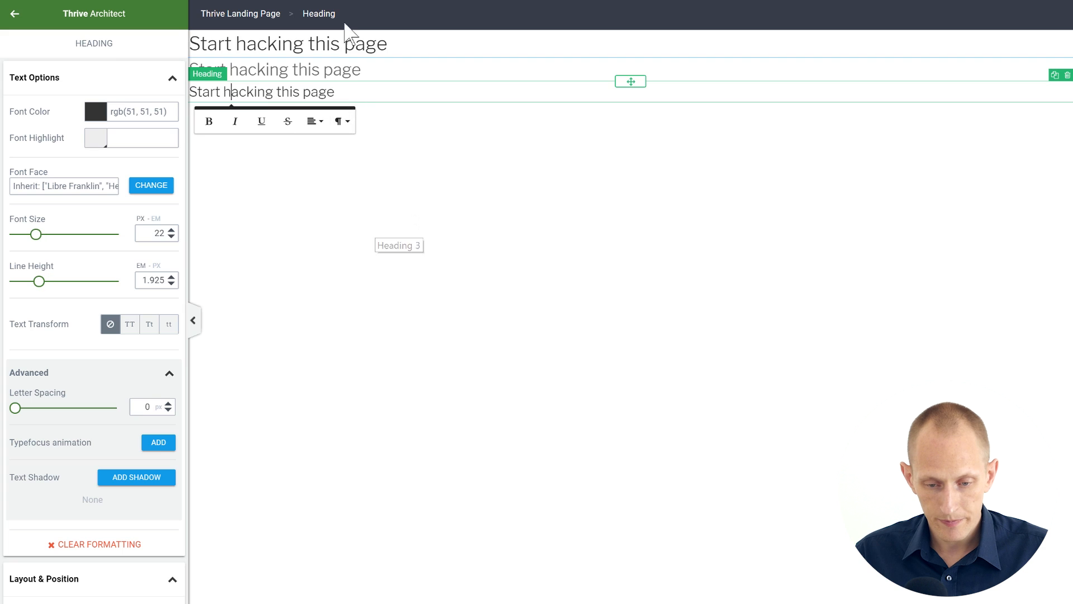
left_click(328, 243)
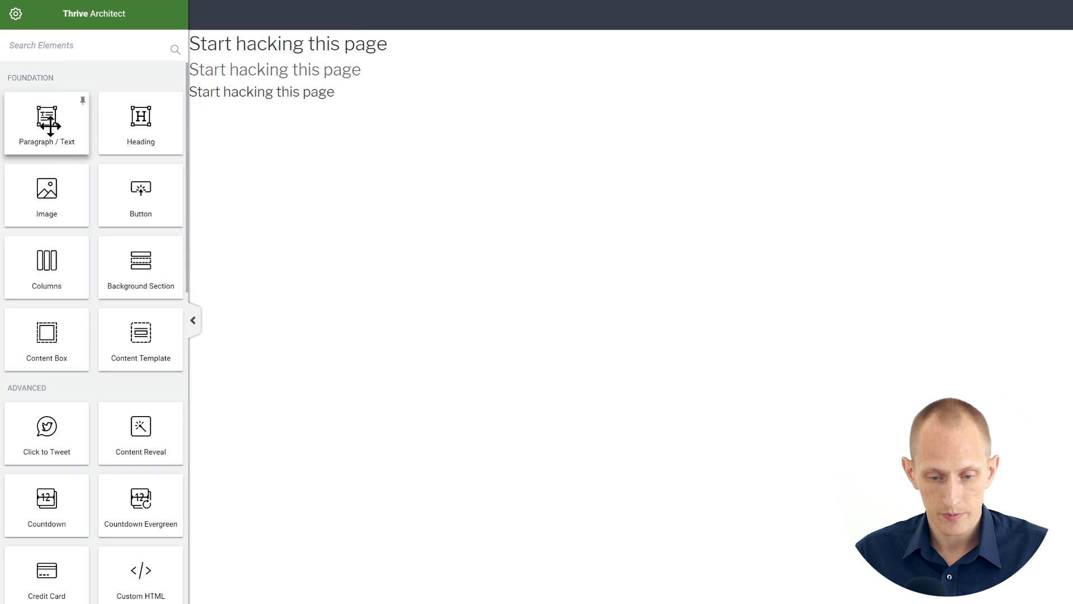
Add a paragraph text element below the three headings and a background section above them.
left_click_drag(50, 126, 537, 196)
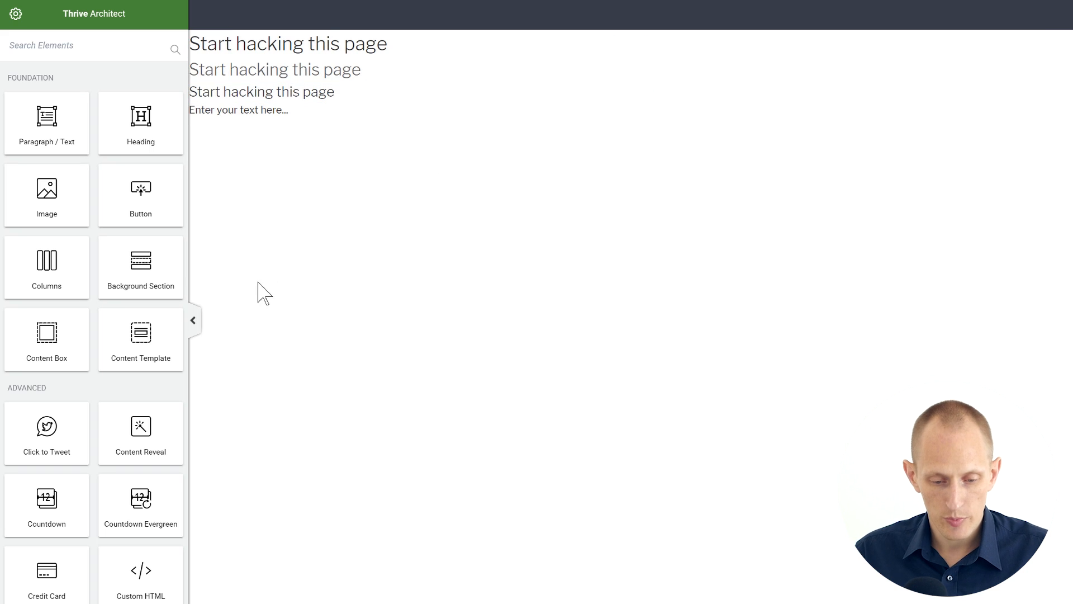
left_click_drag(145, 259, 618, 43)
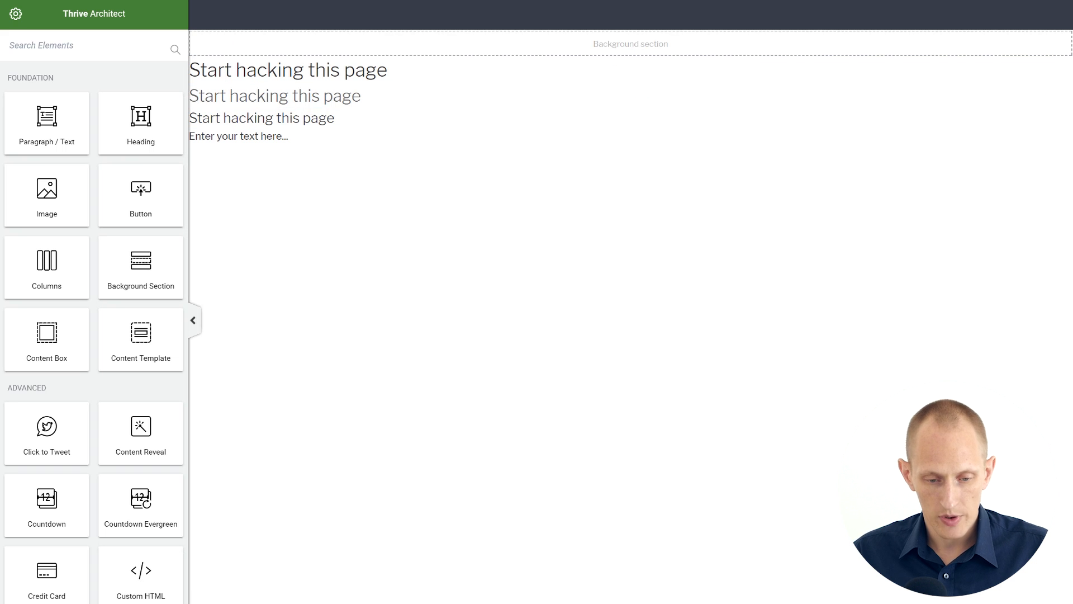
Open the landing page settings, and inspect the finished reference page's main heading to copy its text color.
left_click(15, 14)
left_click(117, 83)
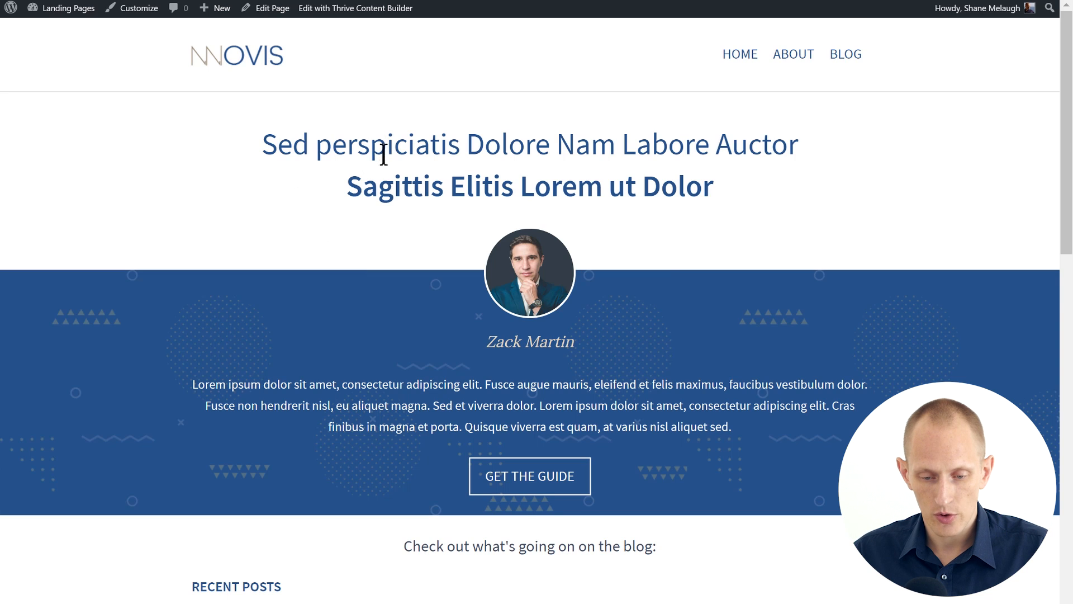
right_click(394, 148)
left_click(452, 363)
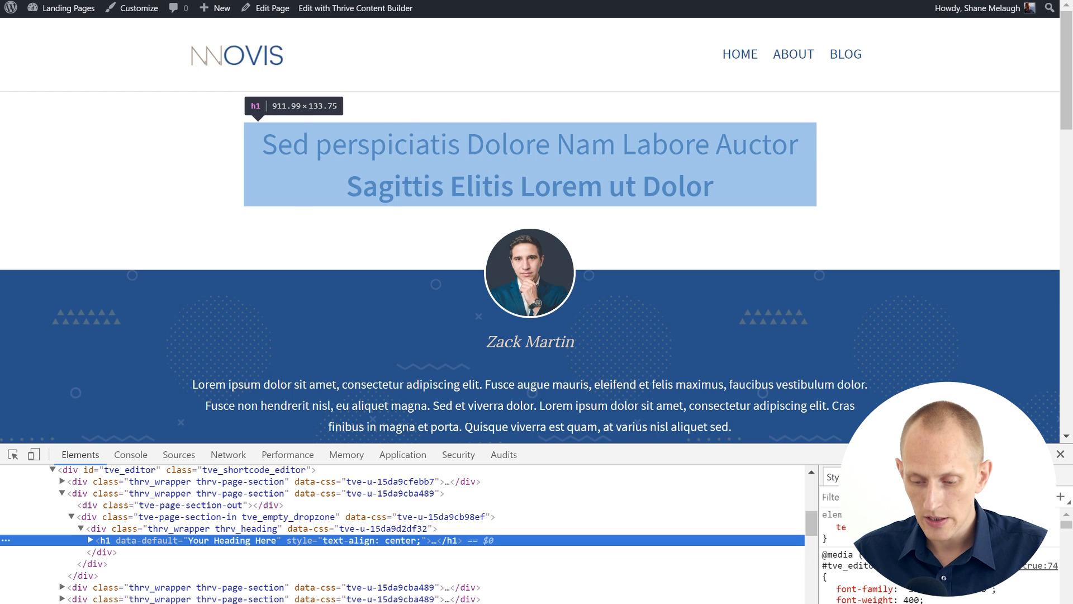
scroll(939, 548, "down", 3)
left_click(917, 532)
key("ctrl+c")
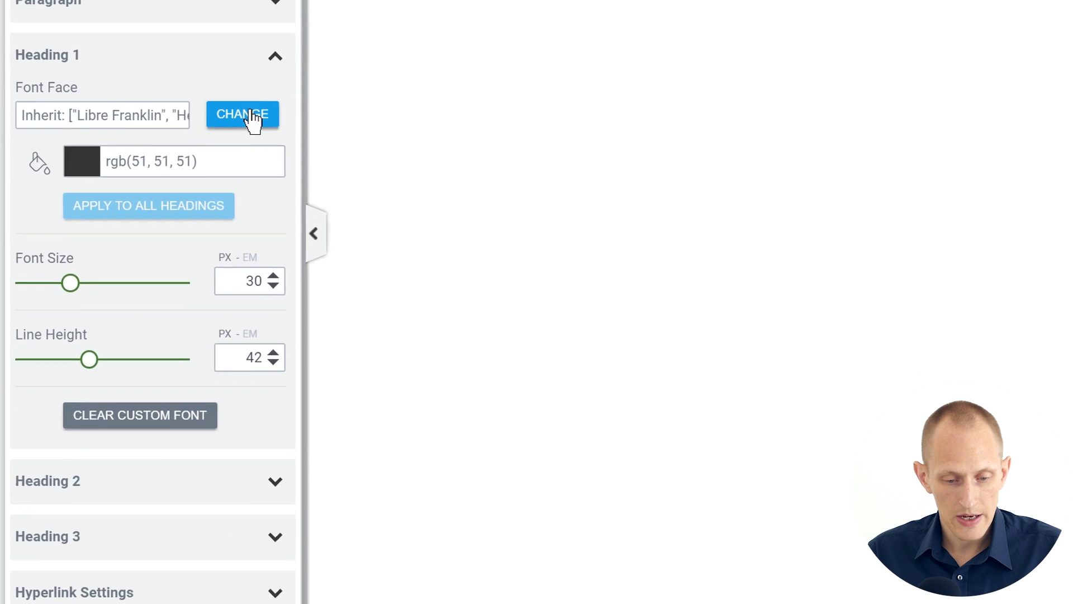
Set the landing page's Heading 1 font to Source Sans Pro from Google Fonts and apply it.
left_click(149, 245)
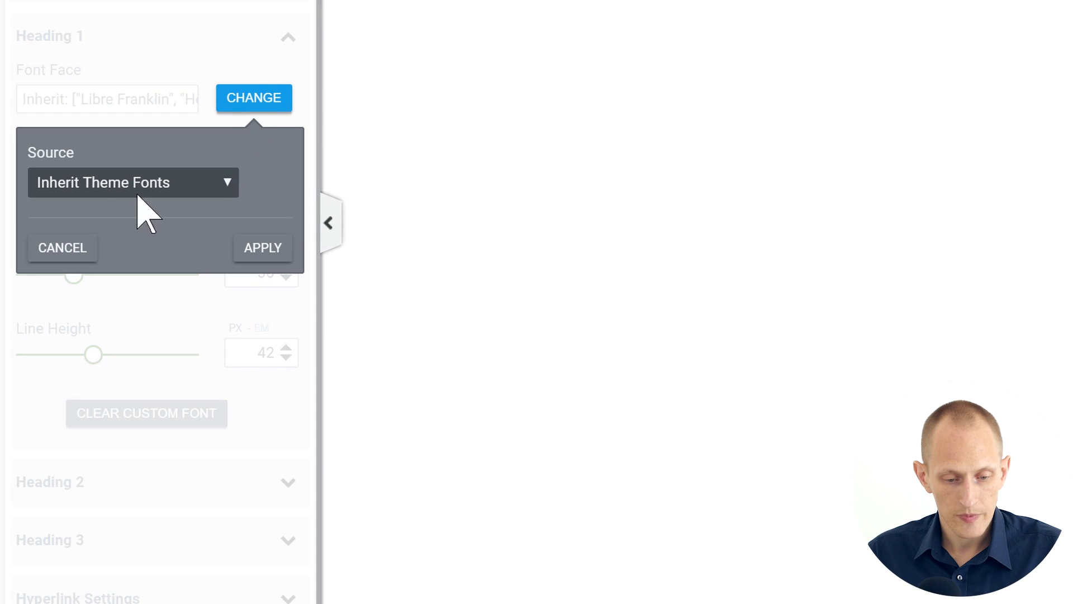
left_click(90, 185)
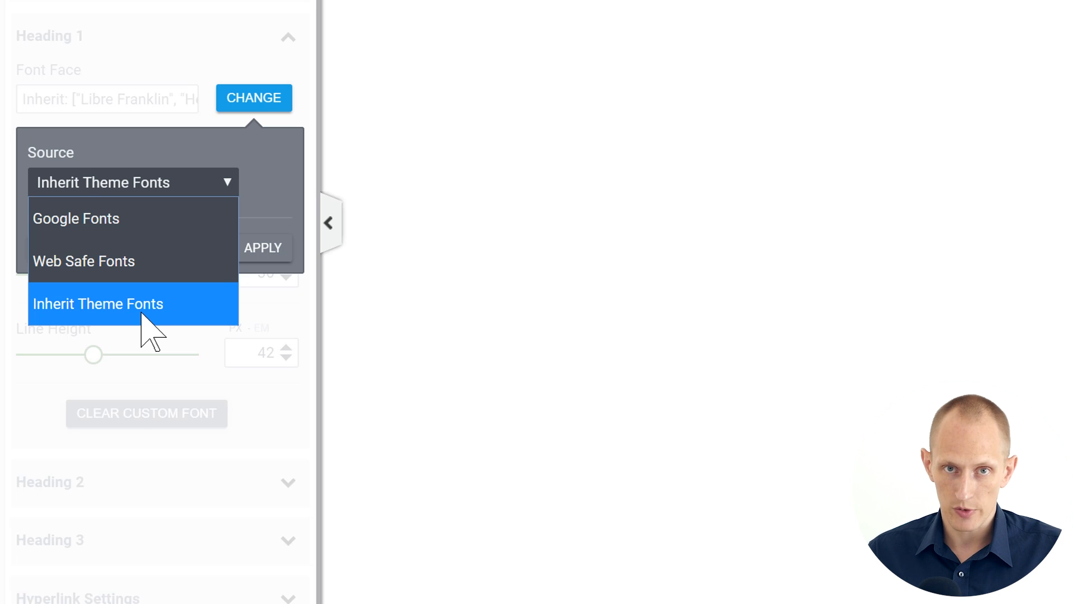
left_click(144, 269)
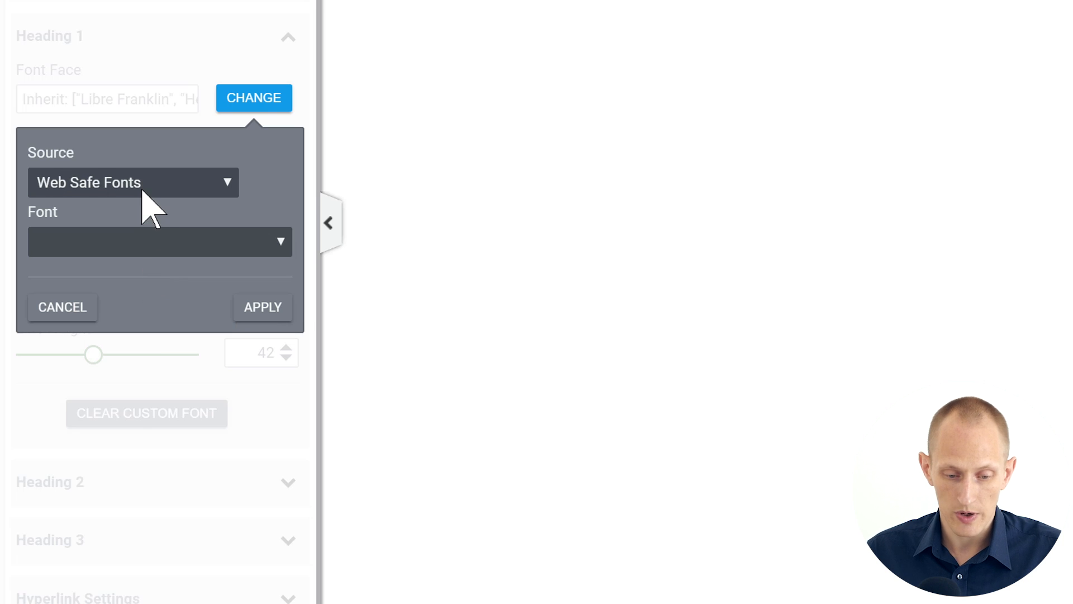
left_click(142, 189)
left_click(144, 219)
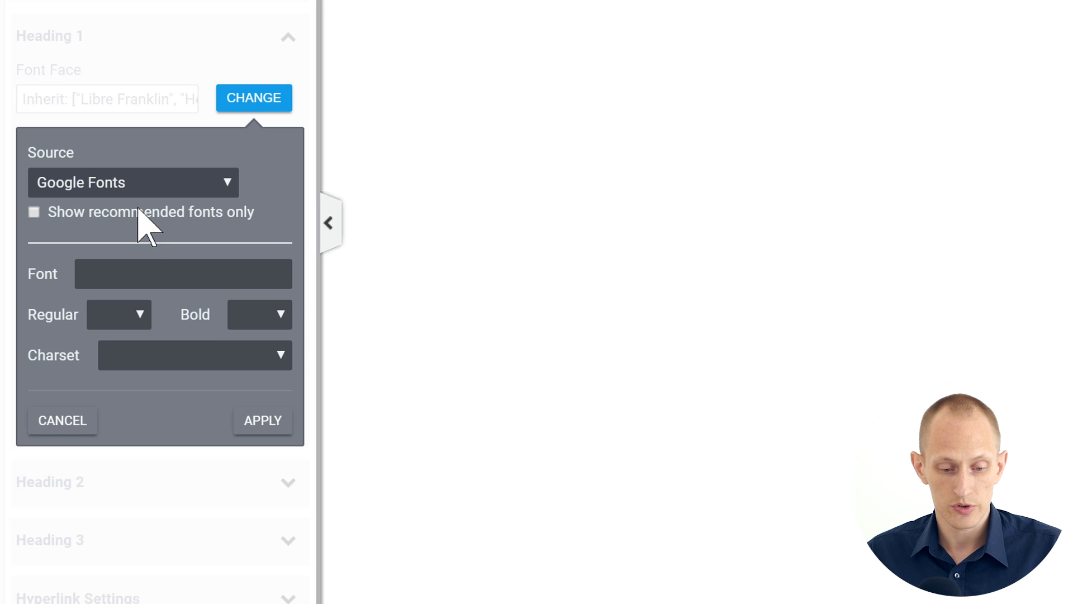
left_click(143, 268)
type("sourc")
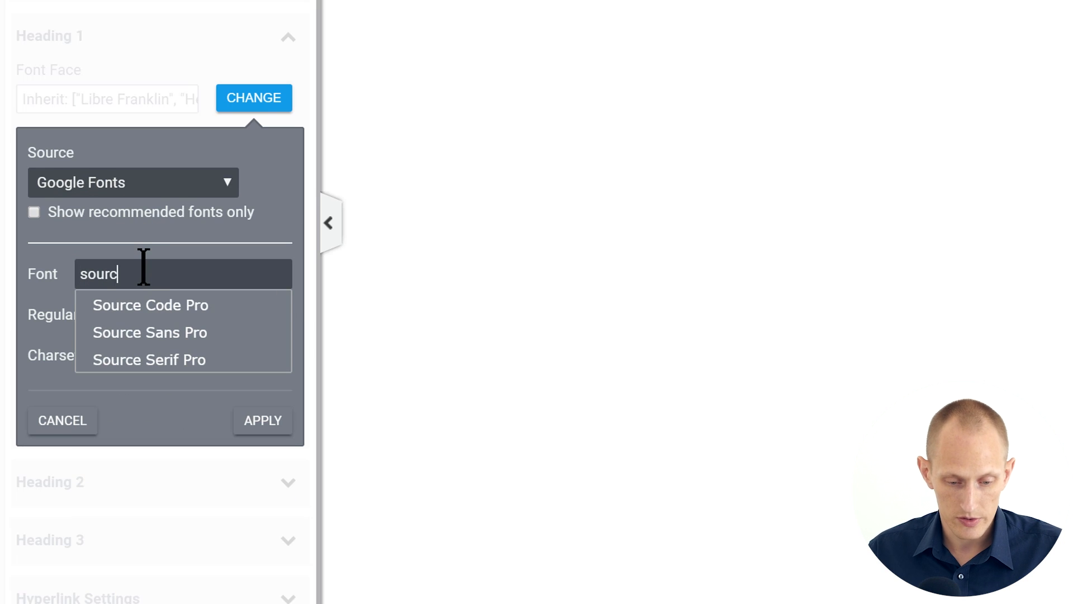
left_click(163, 333)
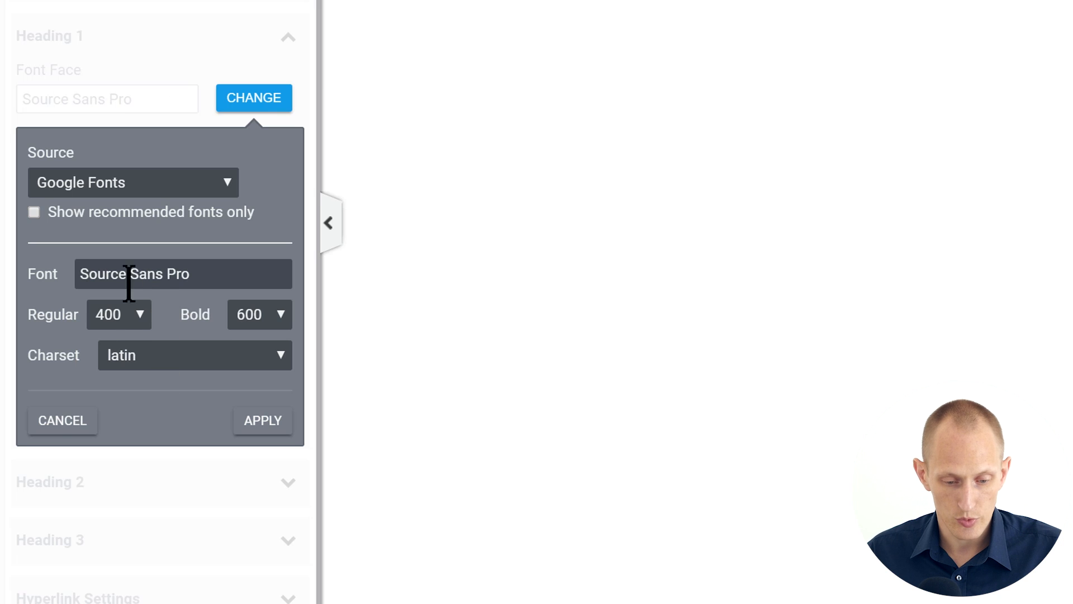
left_click(263, 428)
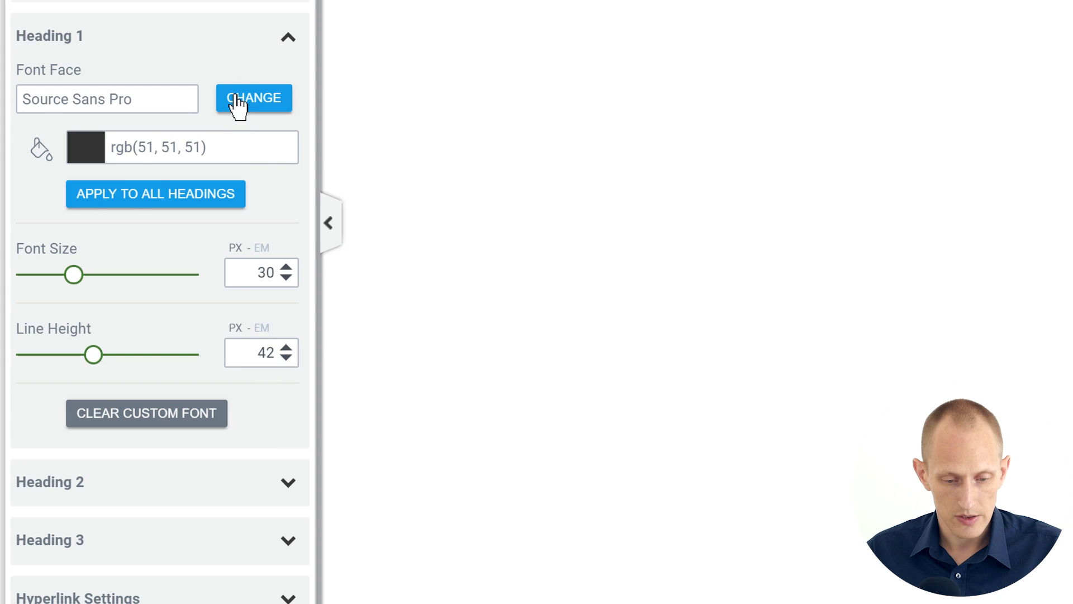
Enter #295188 as the Heading 1 text color.
left_click(87, 151)
left_click_drag(118, 404, 2, 400)
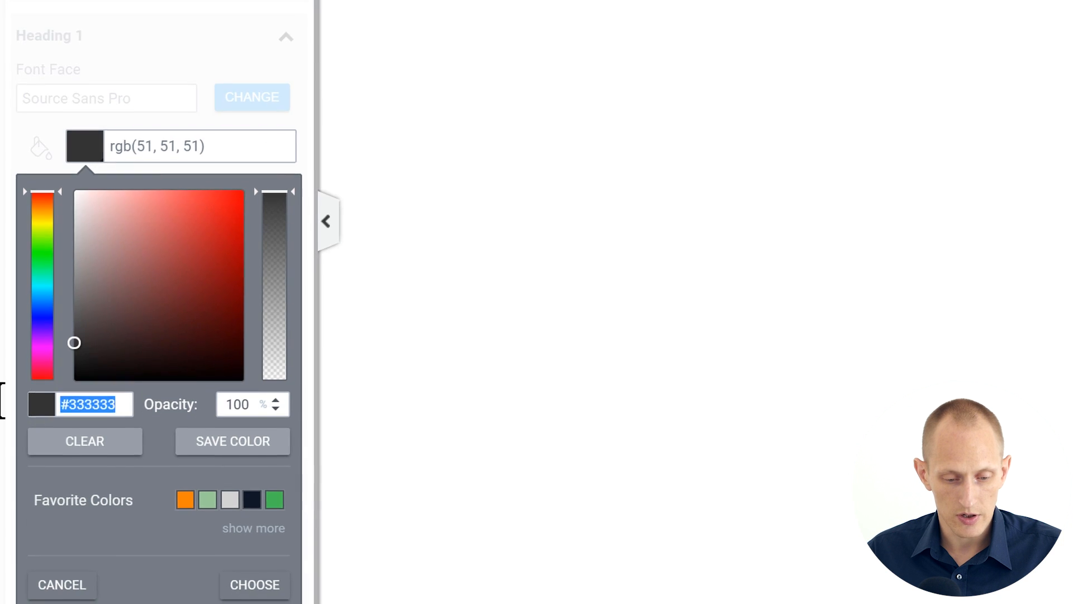
type("#295188")
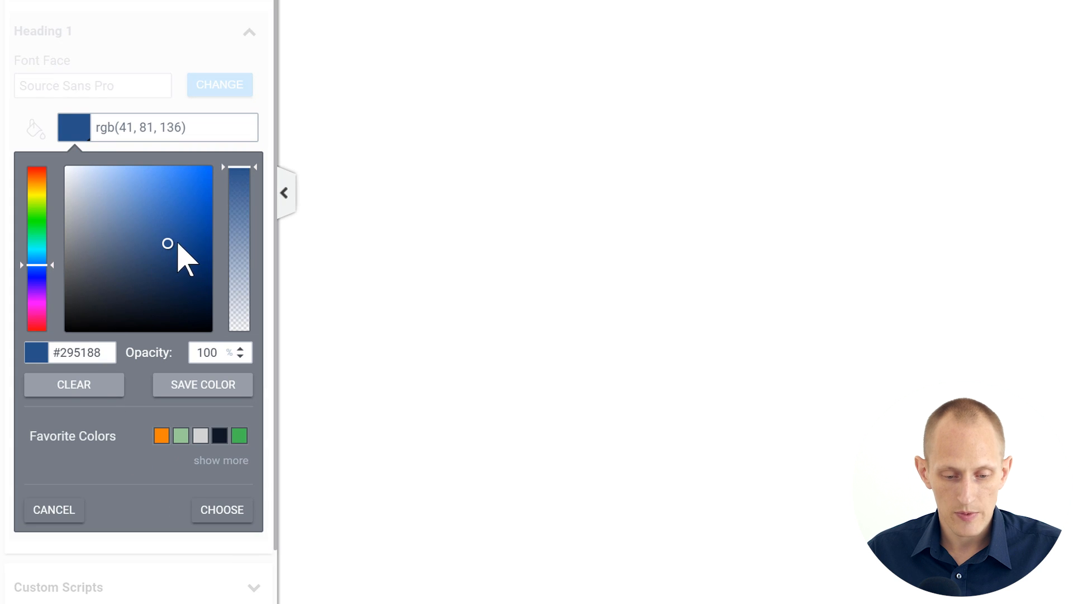
Try lighter blue shades for the Heading 1 text color, ending on #579af5.
left_click(167, 208)
left_click(130, 170)
left_click(160, 173)
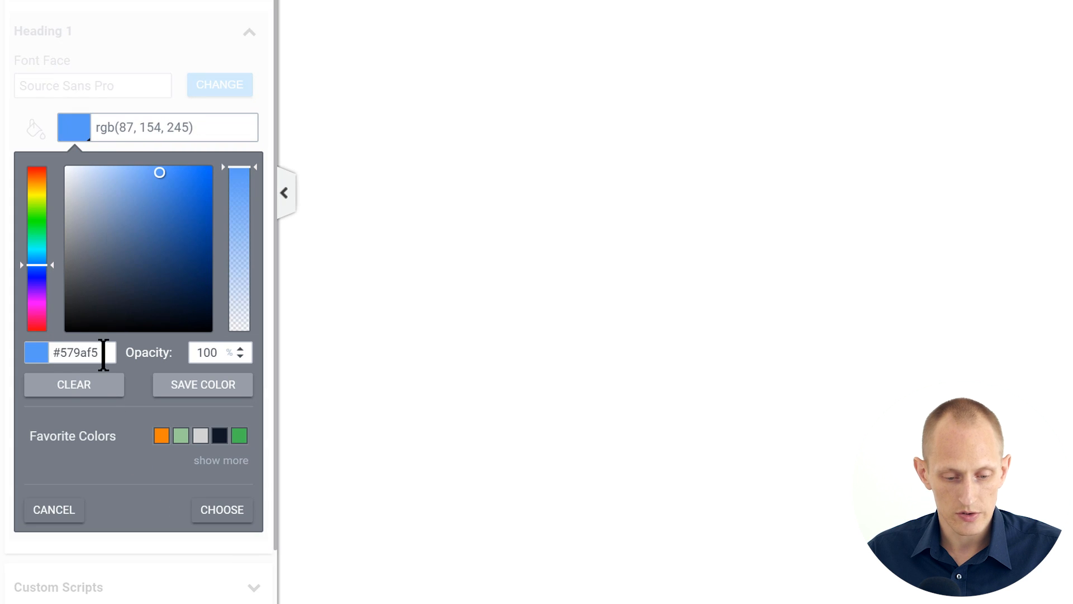
Restore the Heading 1 text color to the copied value #295188 and apply it.
triple_click(103, 353)
key("ctrl+v")
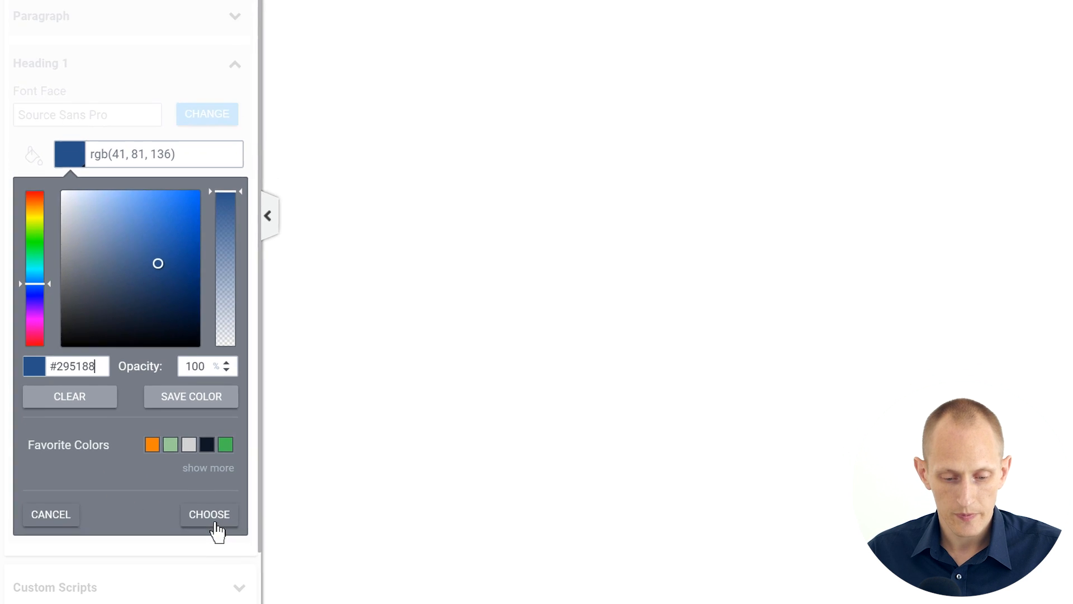
left_click(216, 523)
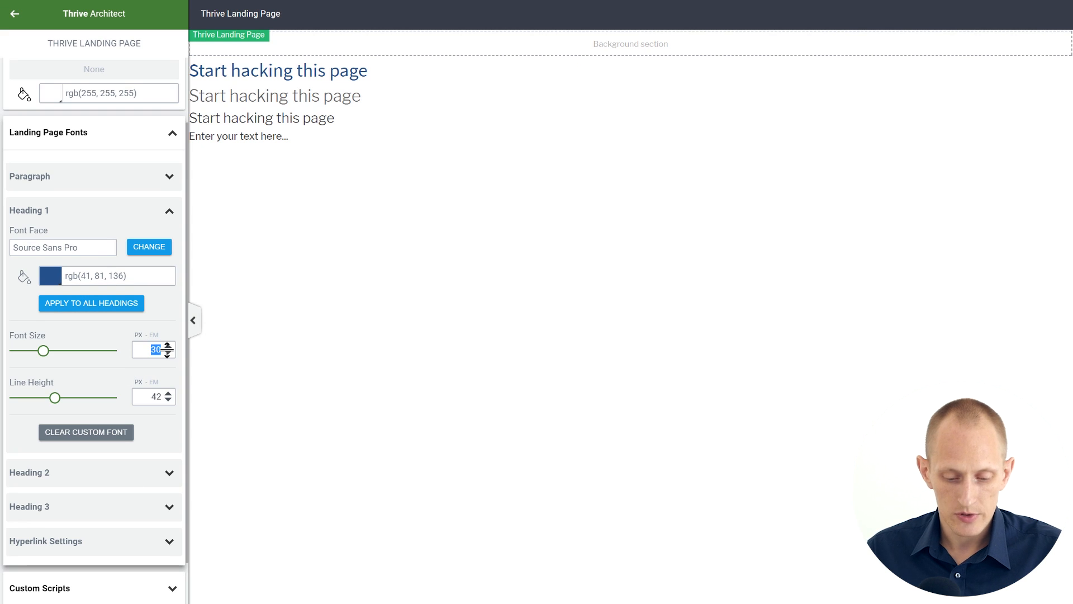
Set the Heading 1 font size to 48 px and its line height to 1.4 em, and leave the page settings.
type("48")
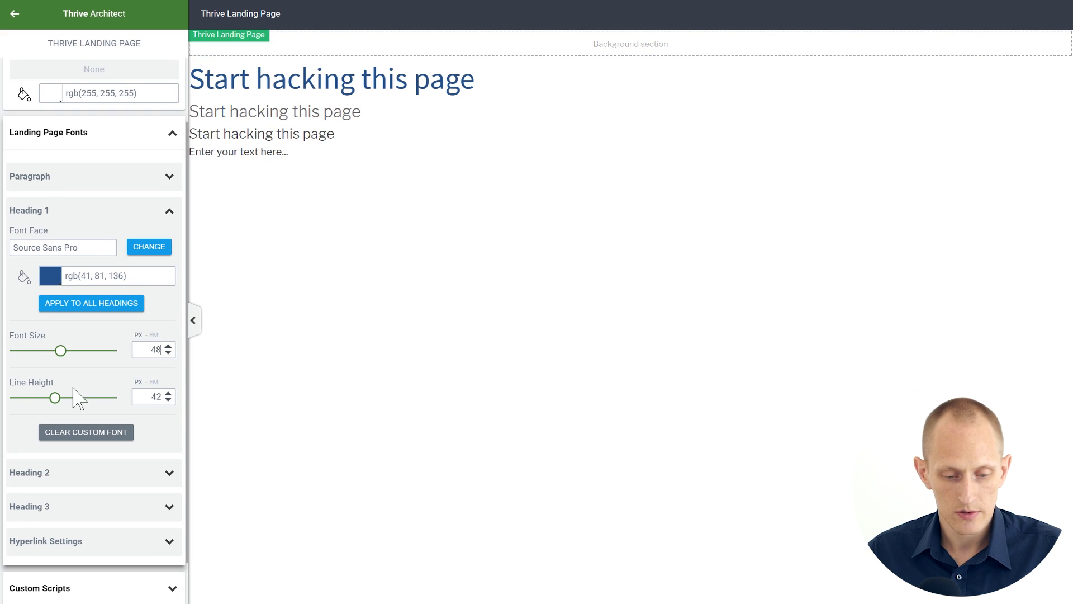
left_click(154, 383)
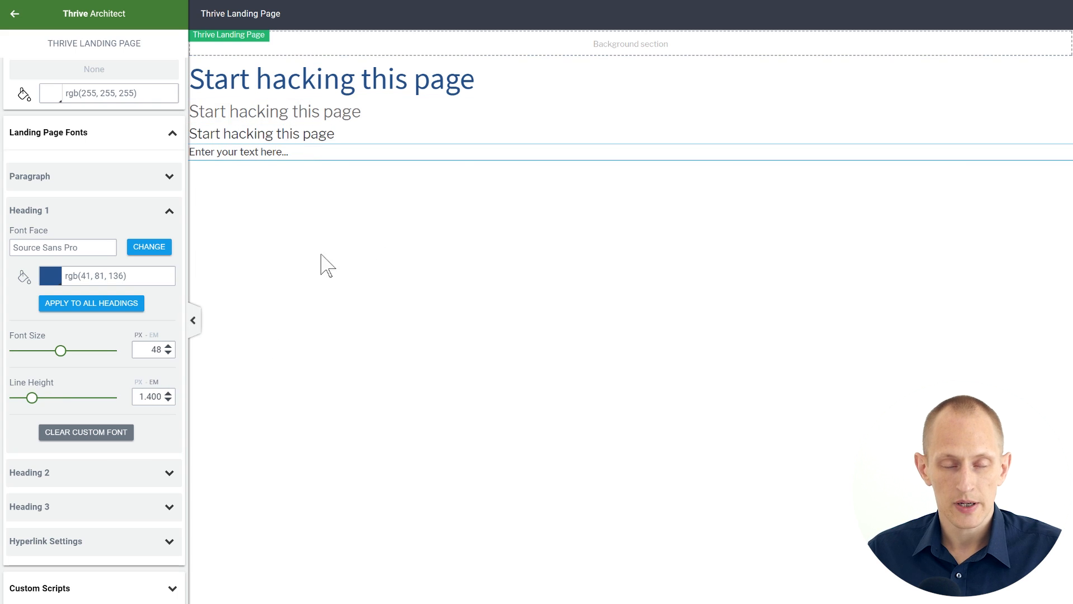
left_click(329, 276)
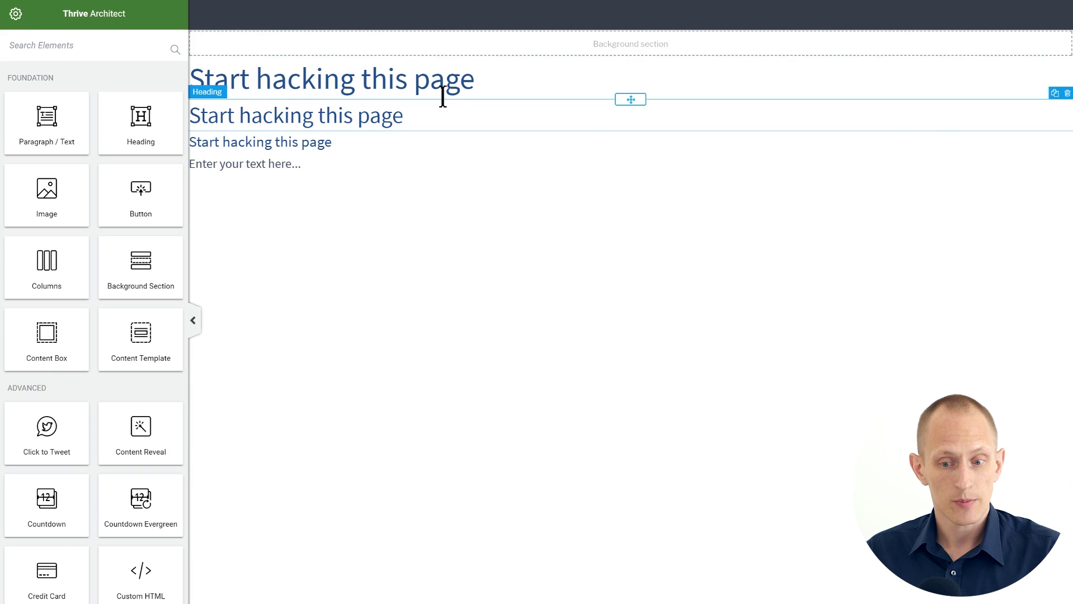
Set the background section's content maximum width to 1080 px and its left and right padding to 20.
left_click(479, 53)
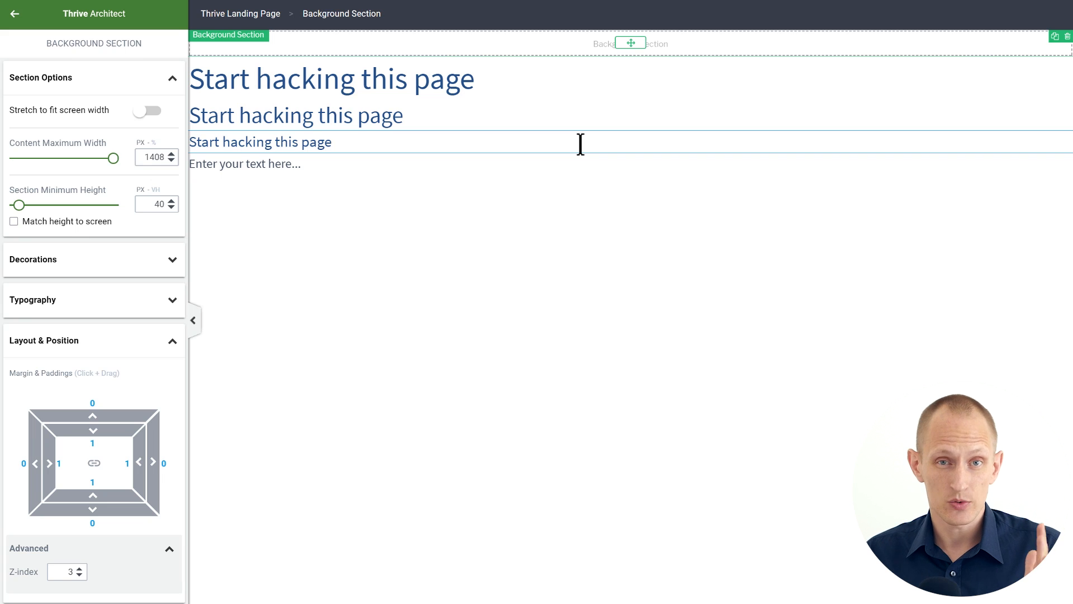
double_click(149, 157)
type("1080")
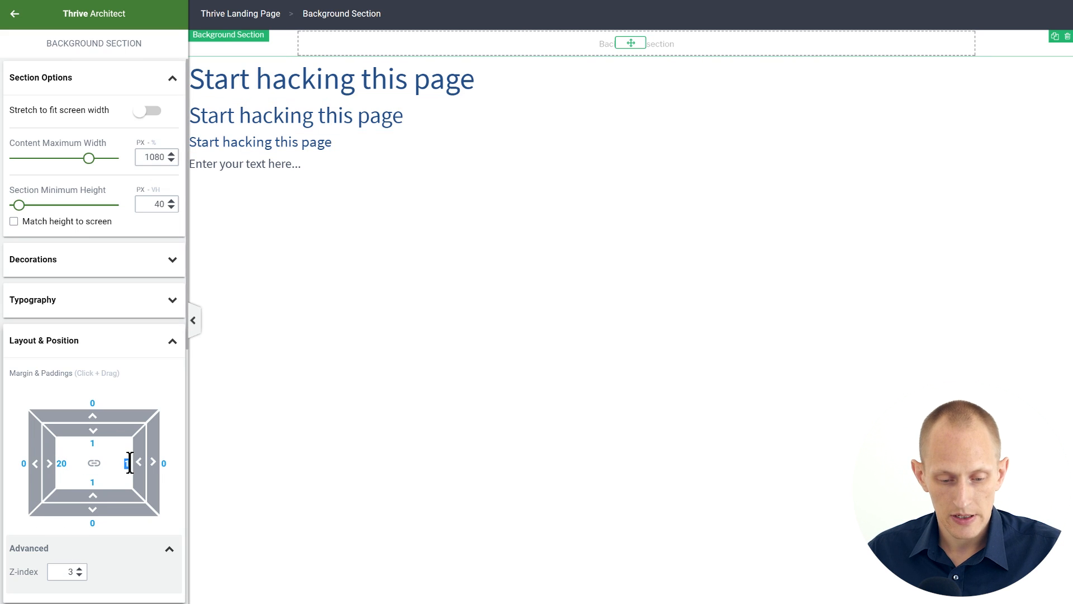
type("20")
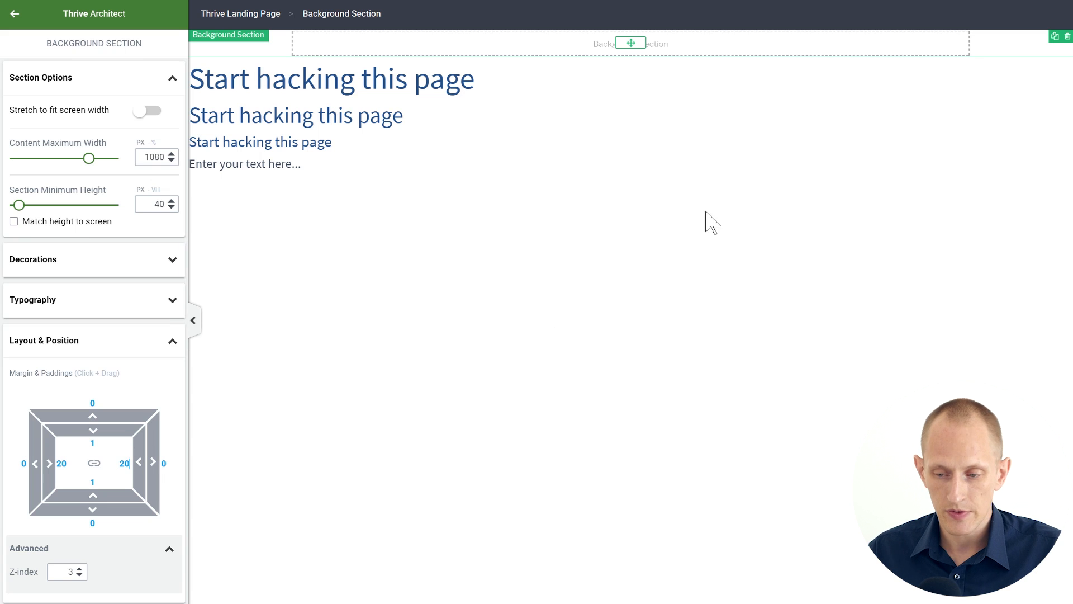
left_click(669, 237)
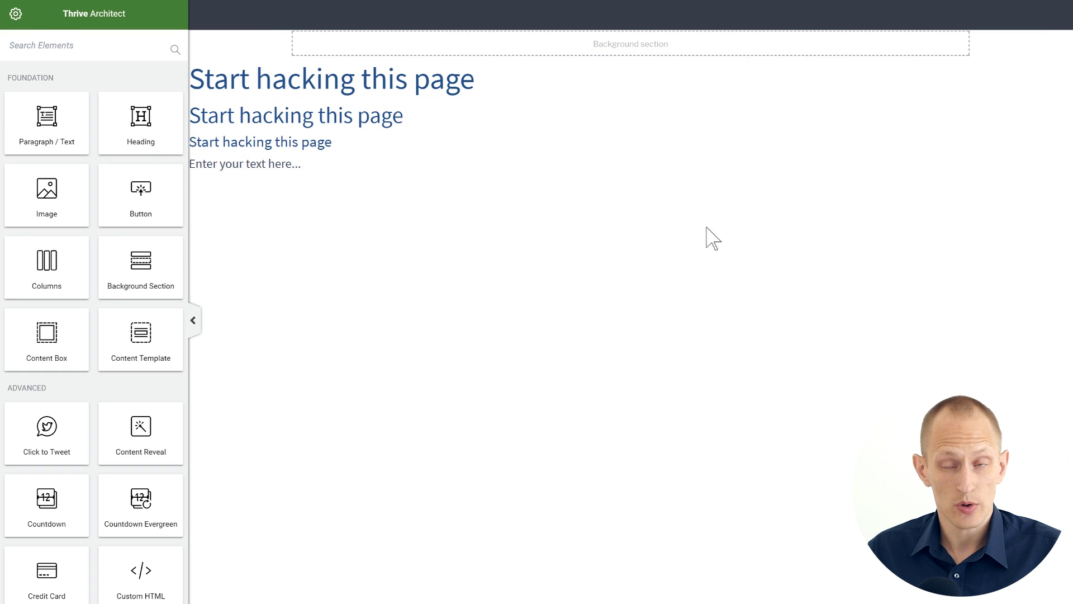
Duplicate the background section three times and close the developer tools on the reference page.
left_click(1055, 37)
left_click(1055, 36)
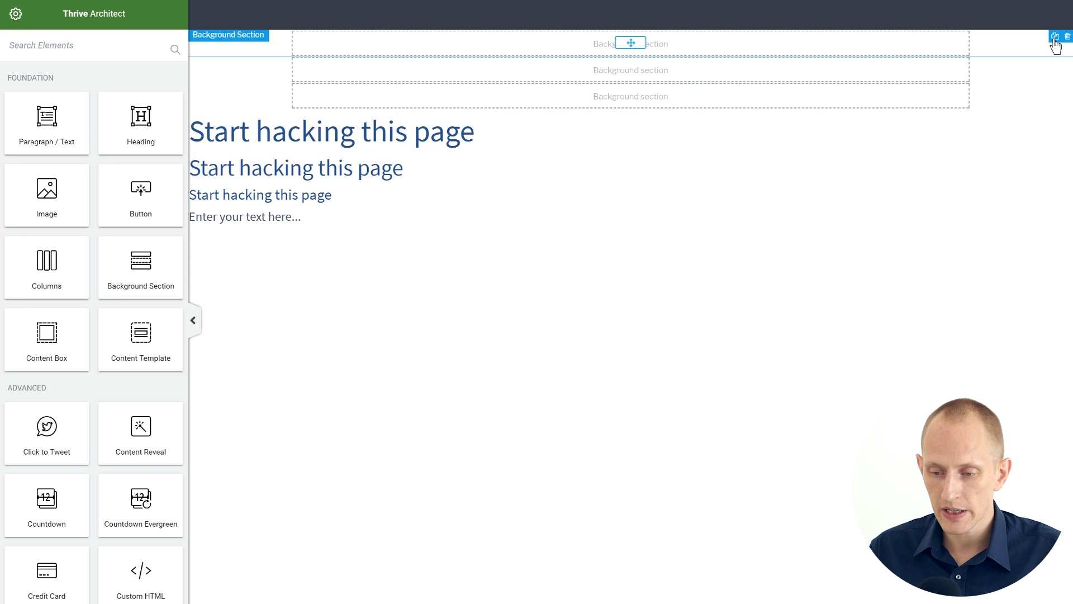
left_click(1055, 37)
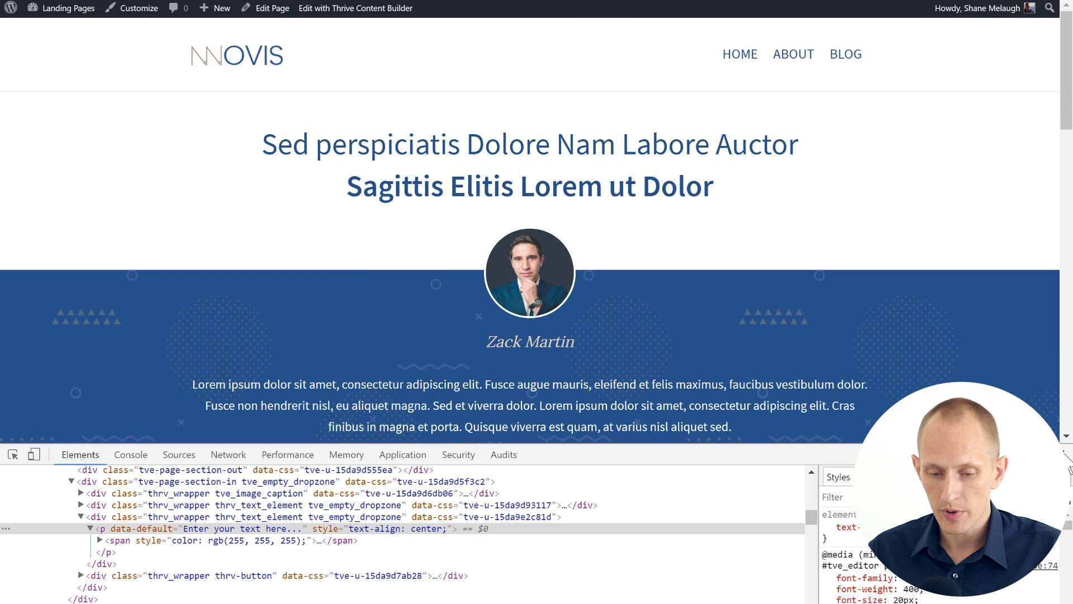
left_click(1067, 455)
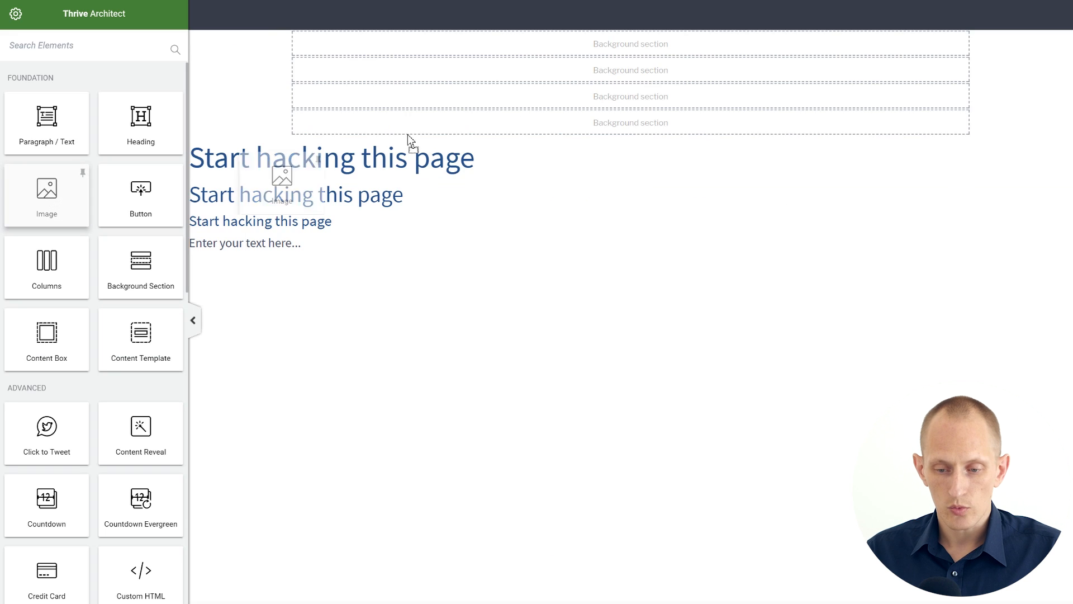
Insert the homepagesandwich-logo image at full size, left-aligned, into the first background section.
left_click_drag(407, 144, 606, 48)
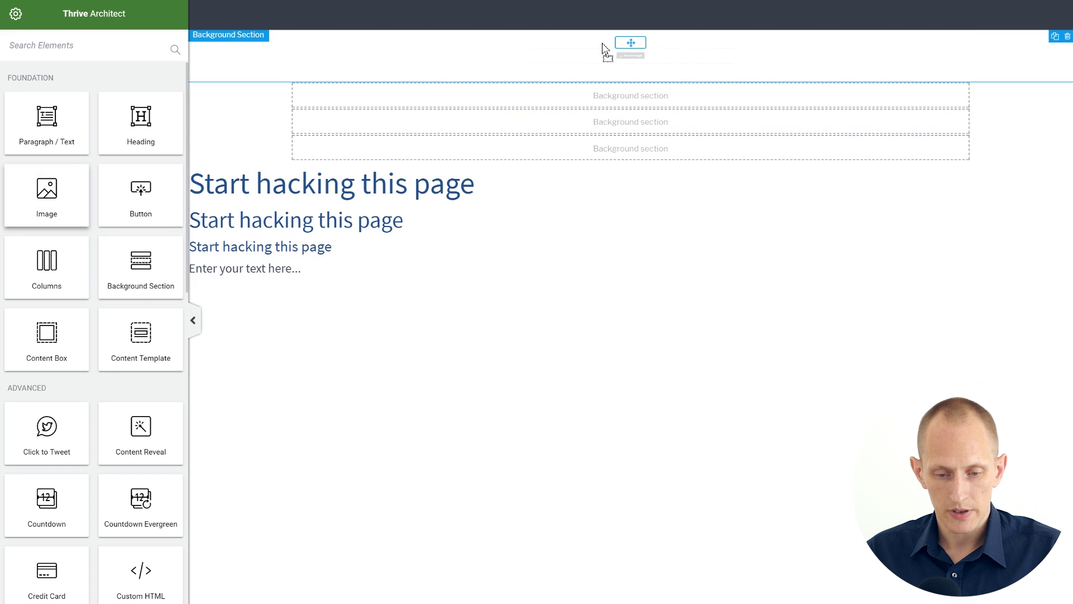
left_click(602, 67)
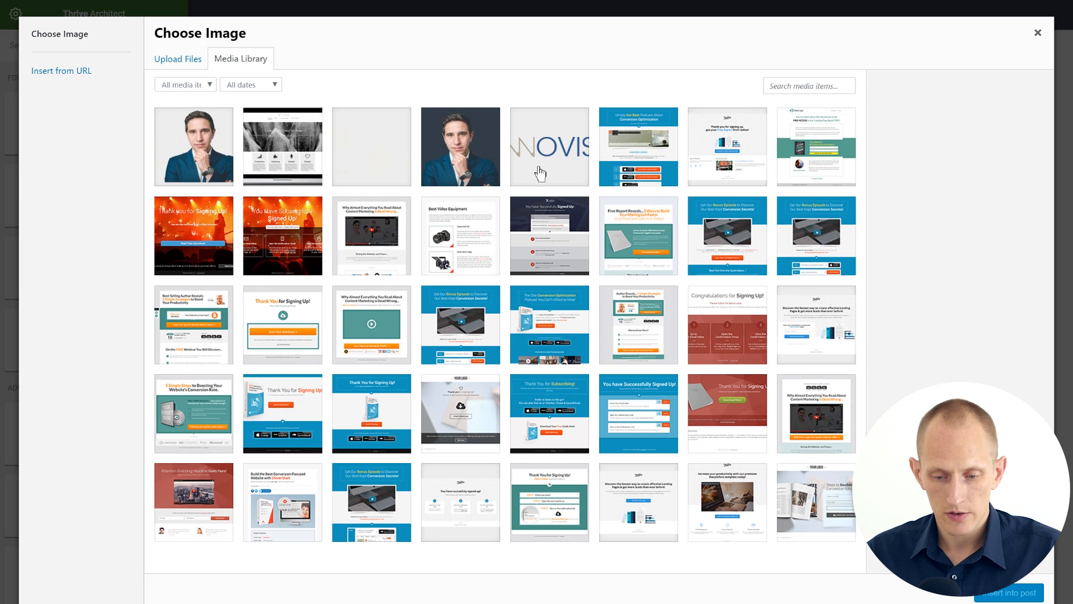
left_click(536, 169)
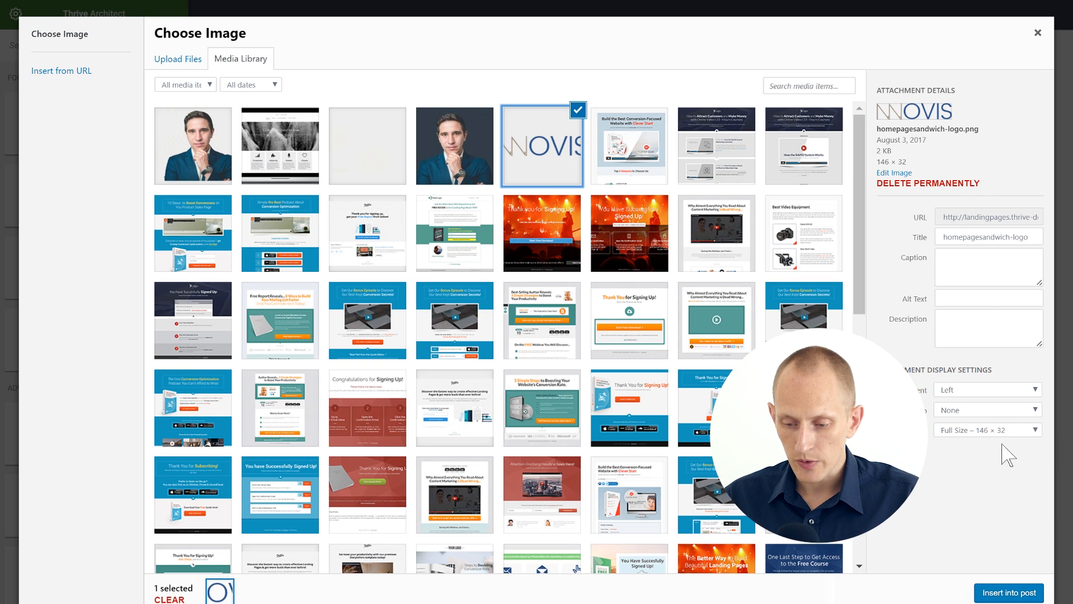
left_click(984, 390)
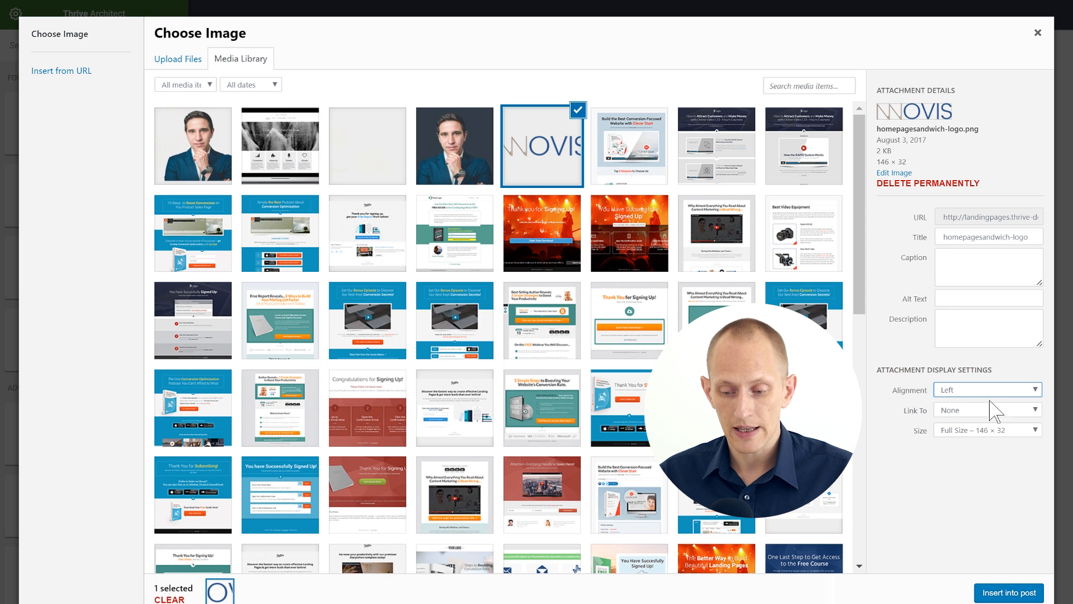
left_click(1010, 593)
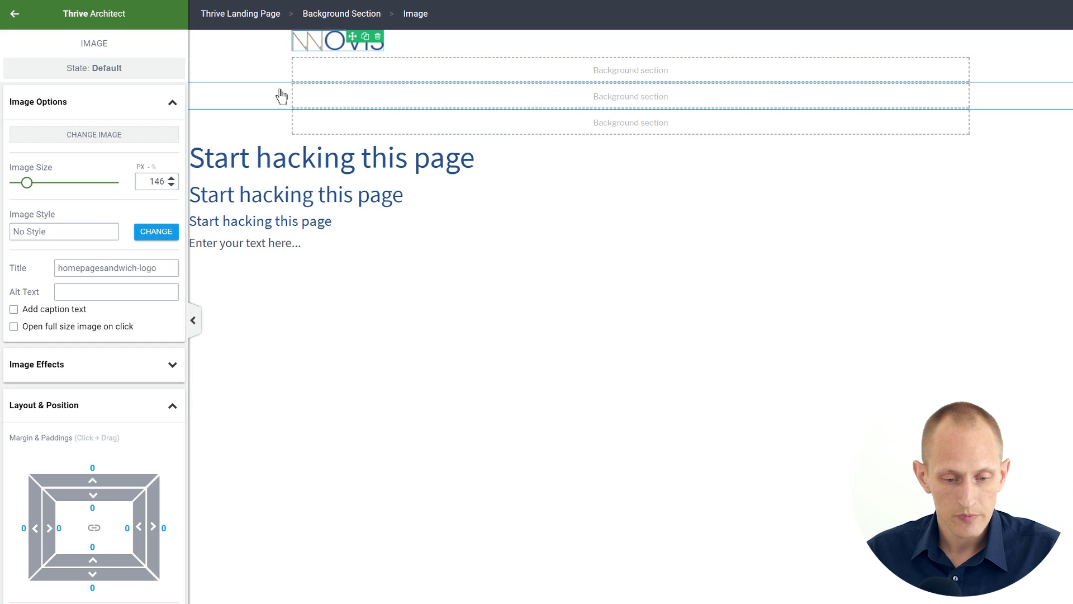
left_click(14, 19)
Find the Custom Menu element by searching for "menu" and place it beneath the logo in the first background section.
scroll(97, 161, "down", 3)
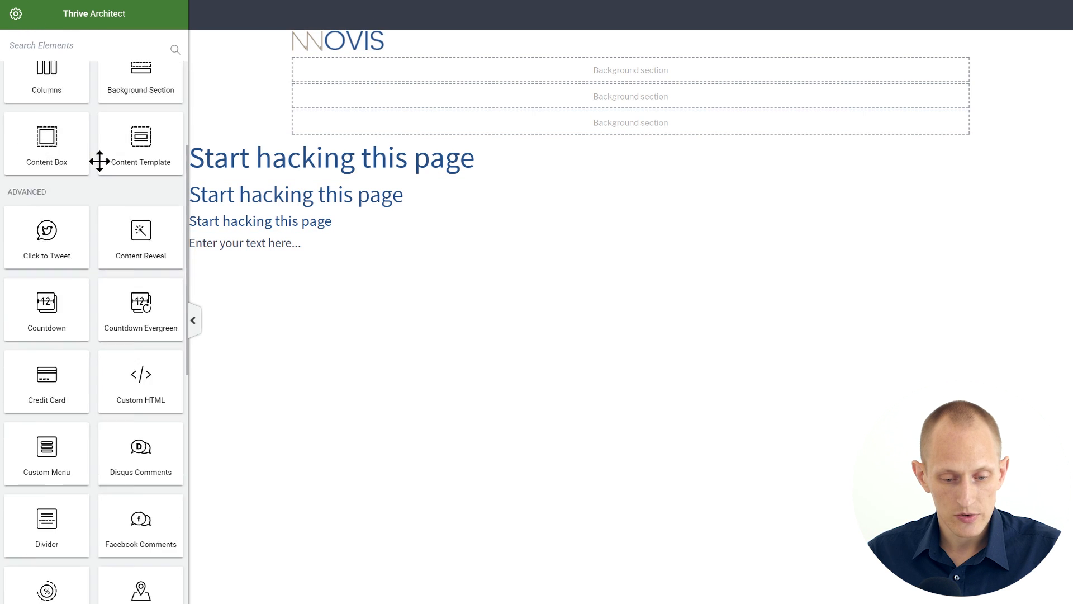
scroll(91, 125, "up", 3)
left_click(84, 49)
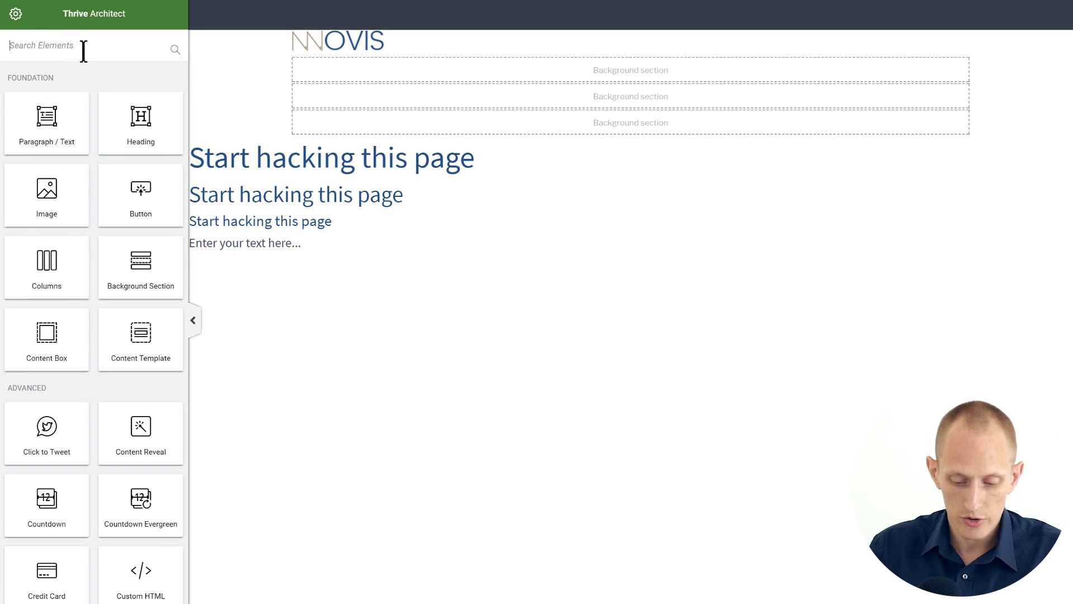
type("menu")
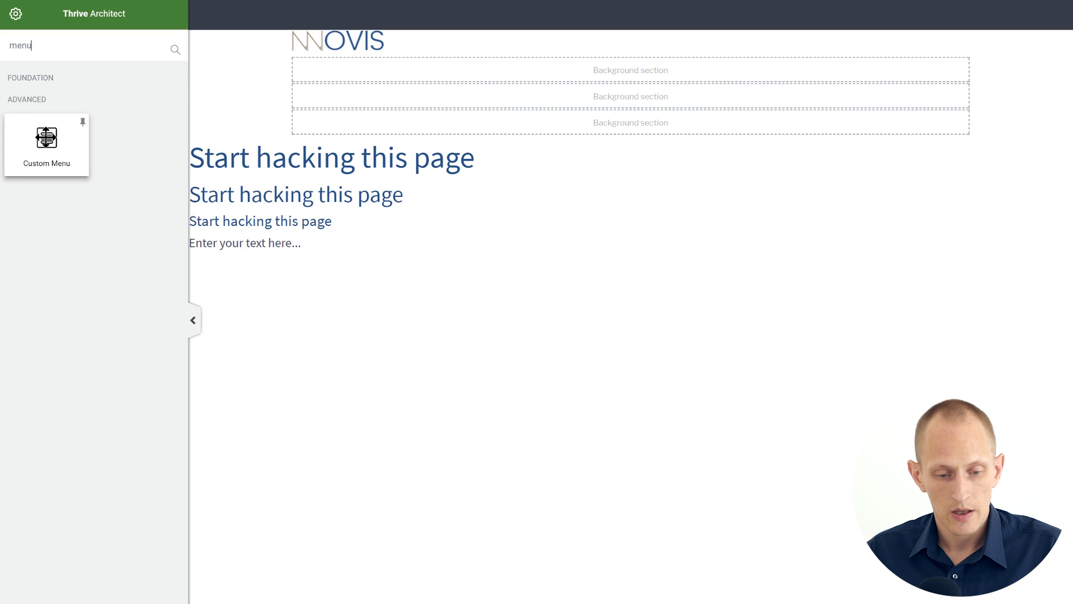
left_click_drag(46, 140, 371, 62)
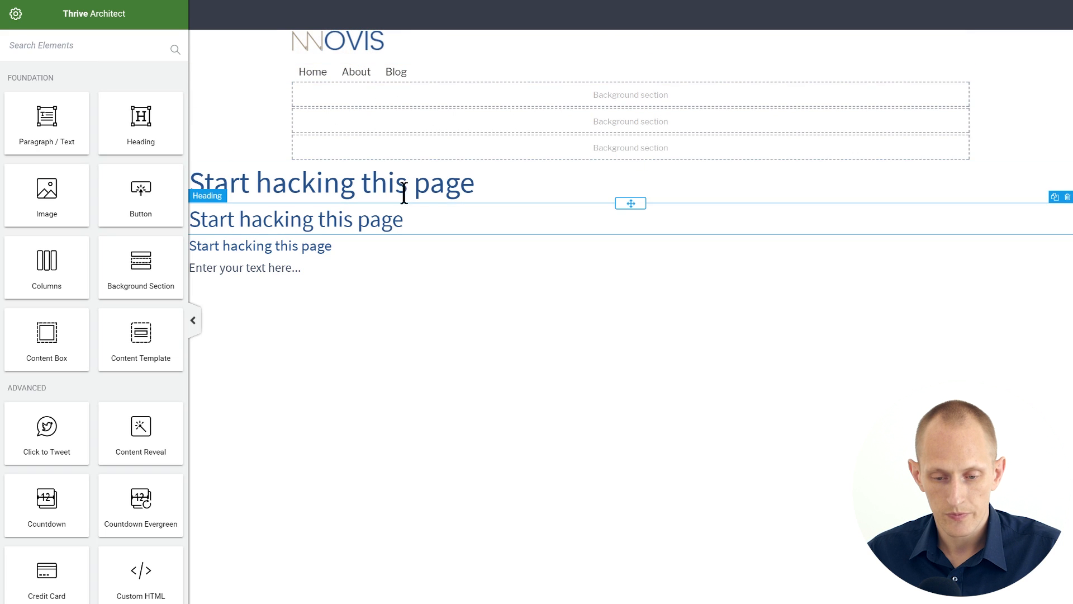
Set the custom menu's font face to the Google font Source Sans Pro and apply it.
left_click(445, 78)
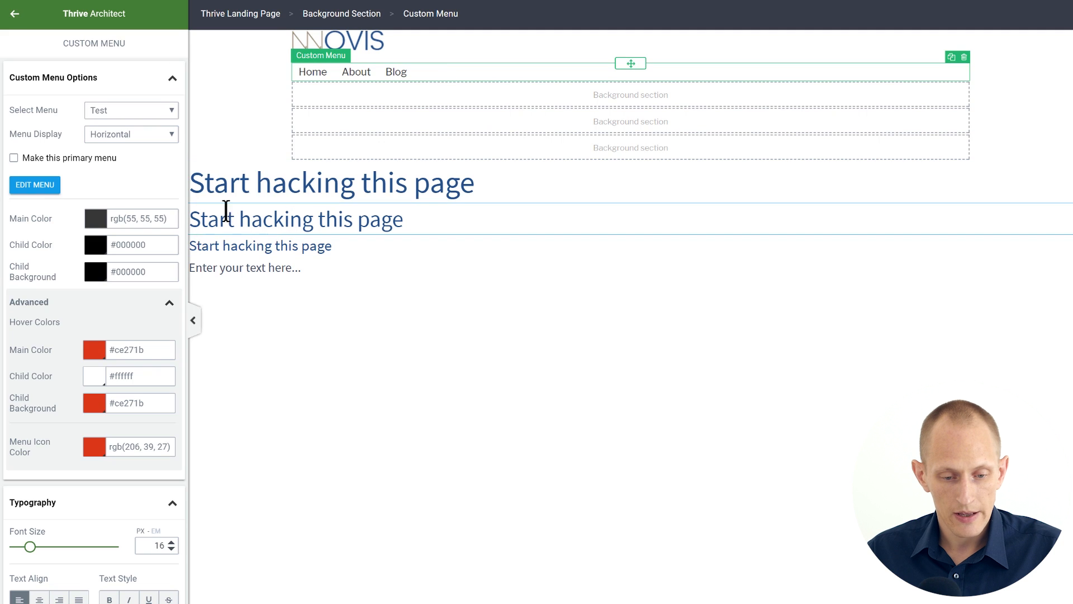
scroll(132, 335, "down", 5)
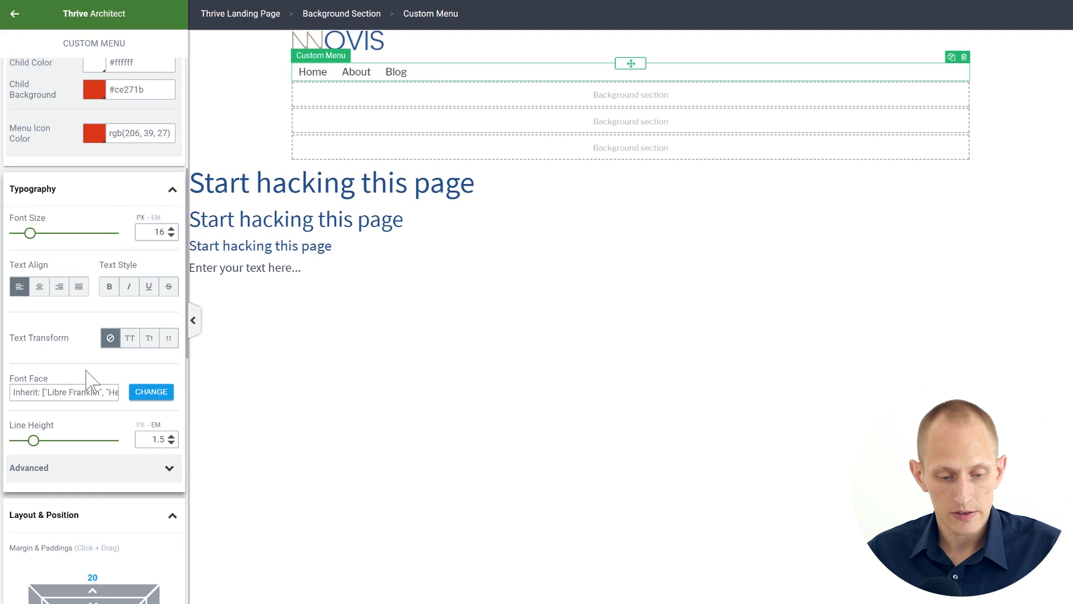
left_click(139, 395)
left_click(87, 441)
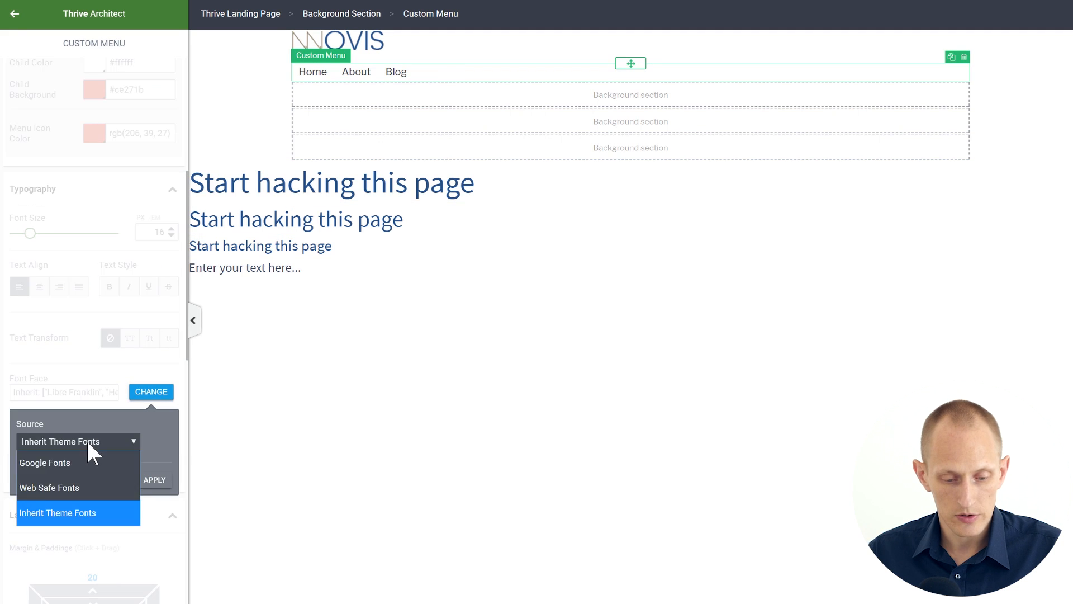
left_click(71, 464)
left_click(80, 495)
type("s")
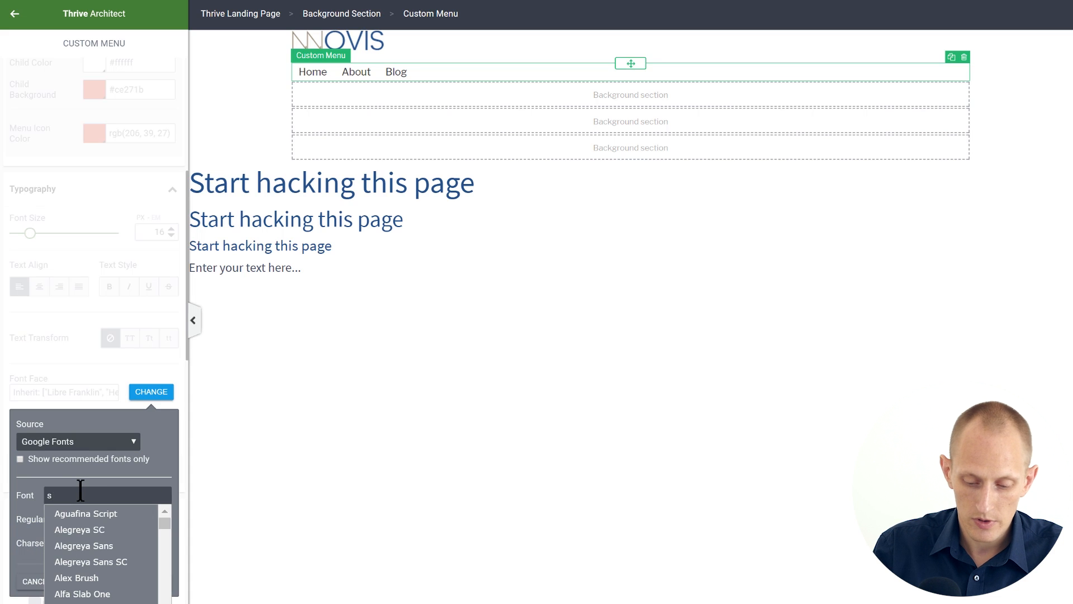
type("our")
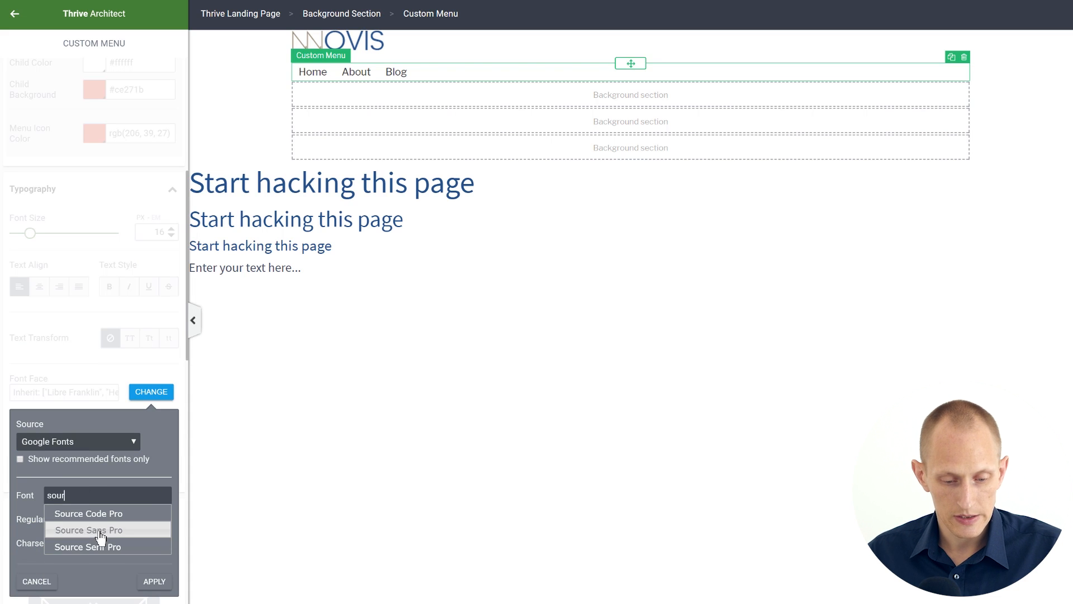
left_click(70, 528)
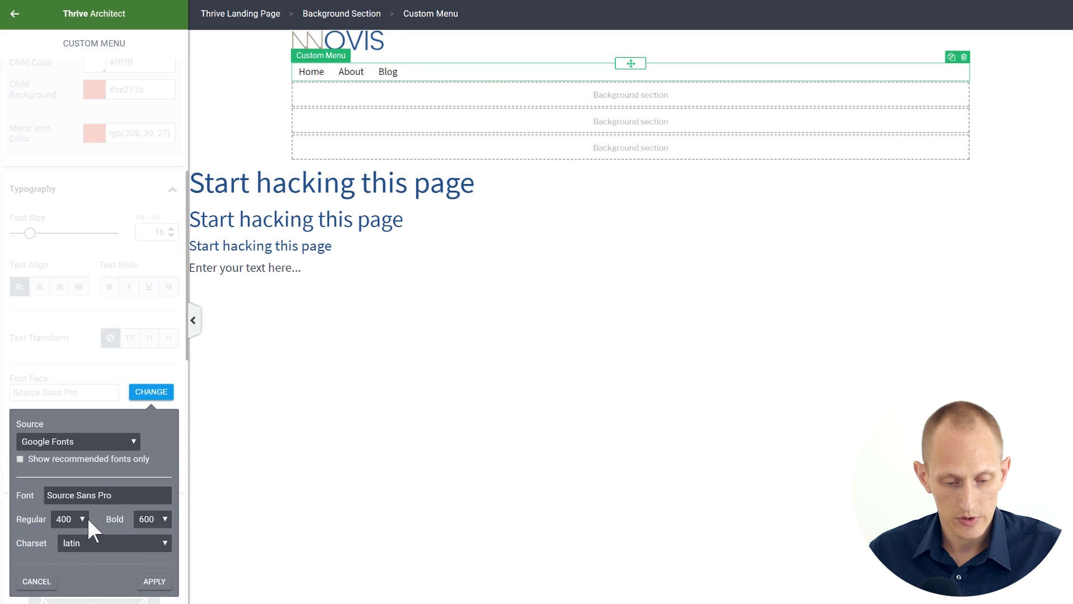
left_click(154, 582)
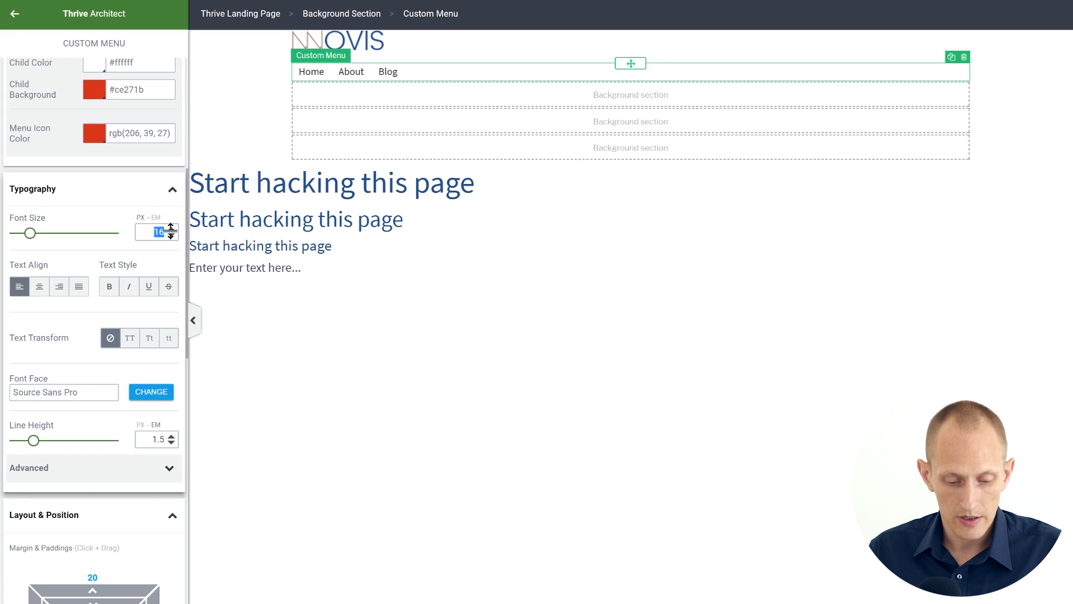
Set the custom menu's text to 22 px, uppercase and right-aligned.
type("22")
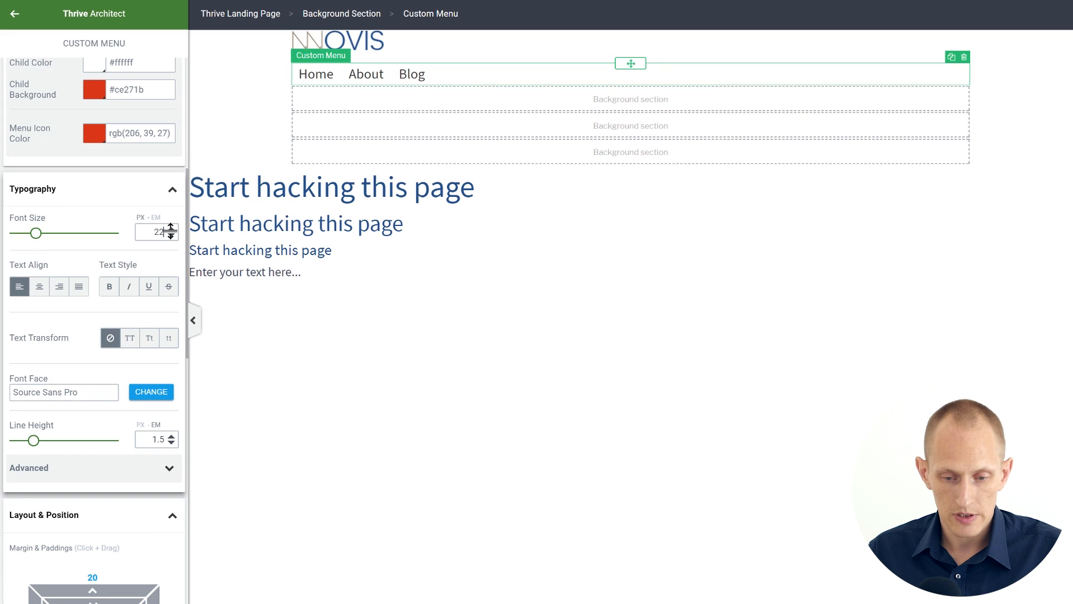
left_click(129, 339)
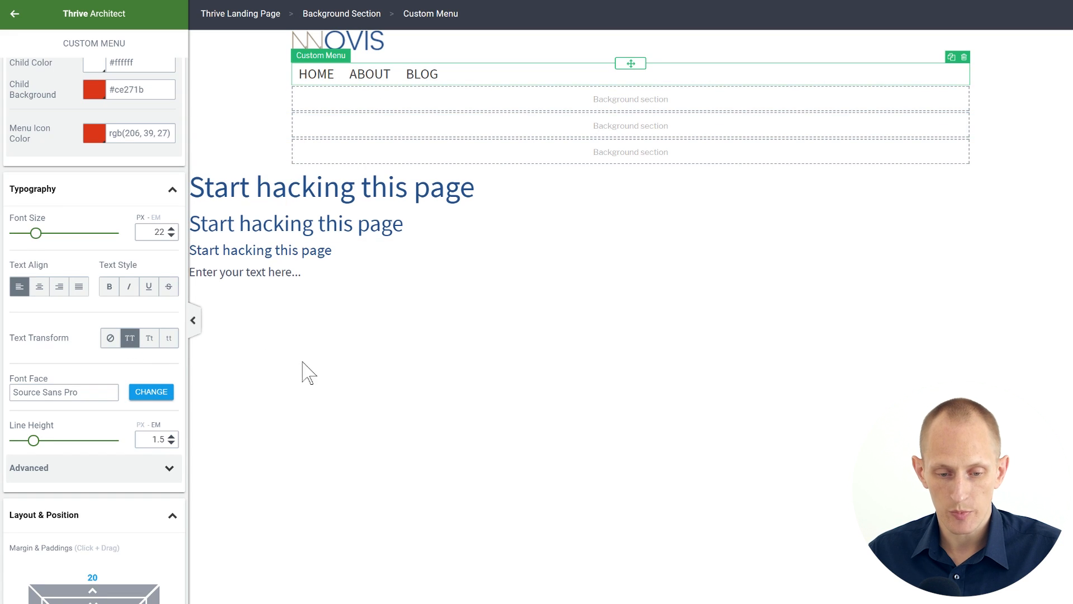
scroll(122, 346, "up", 5)
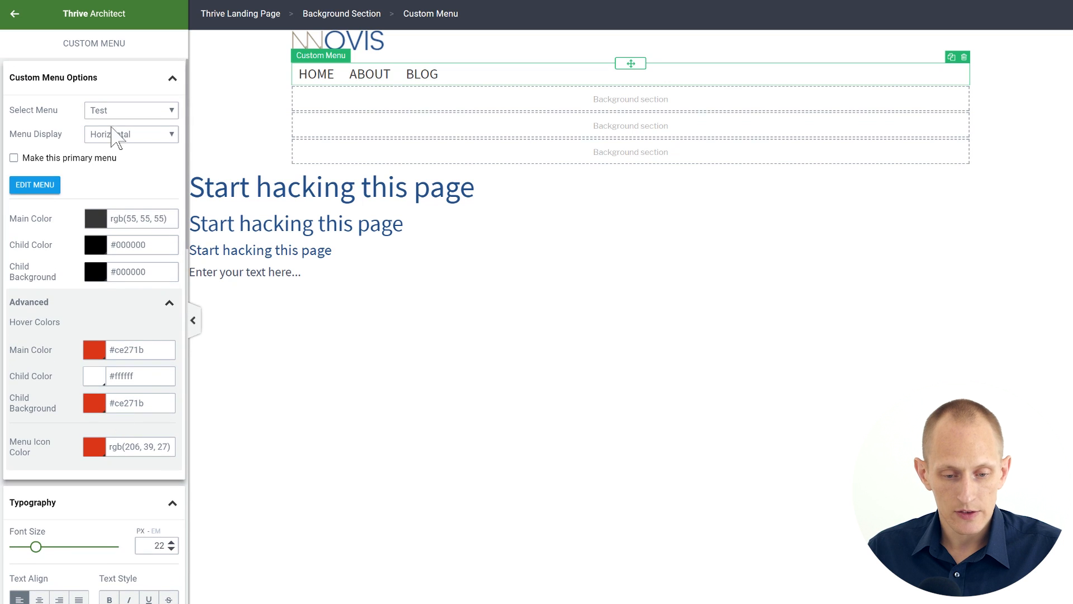
scroll(103, 280, "down", 2)
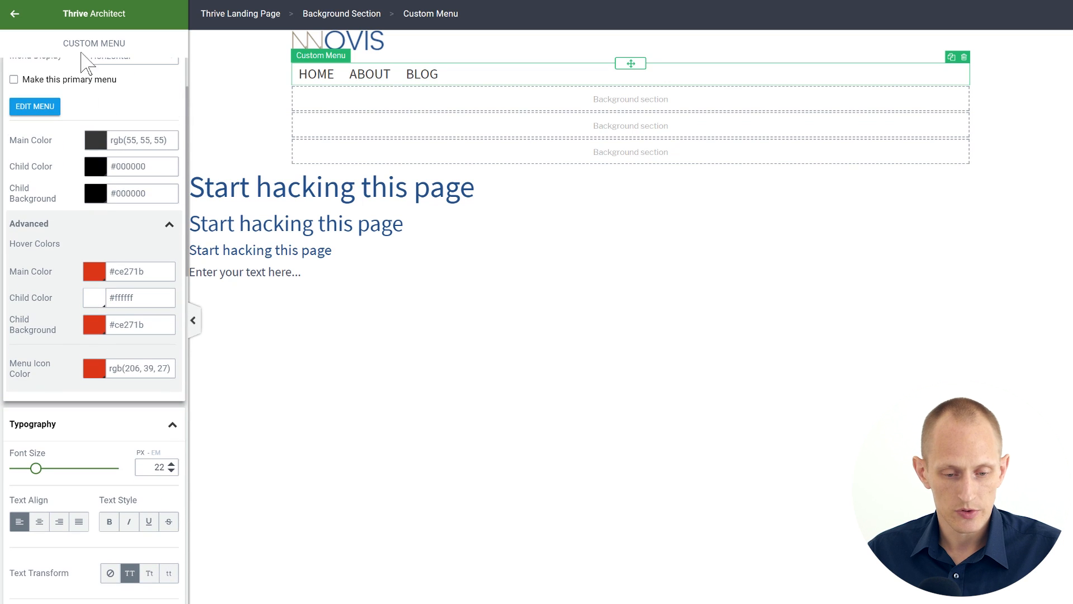
scroll(108, 117, "up", 2)
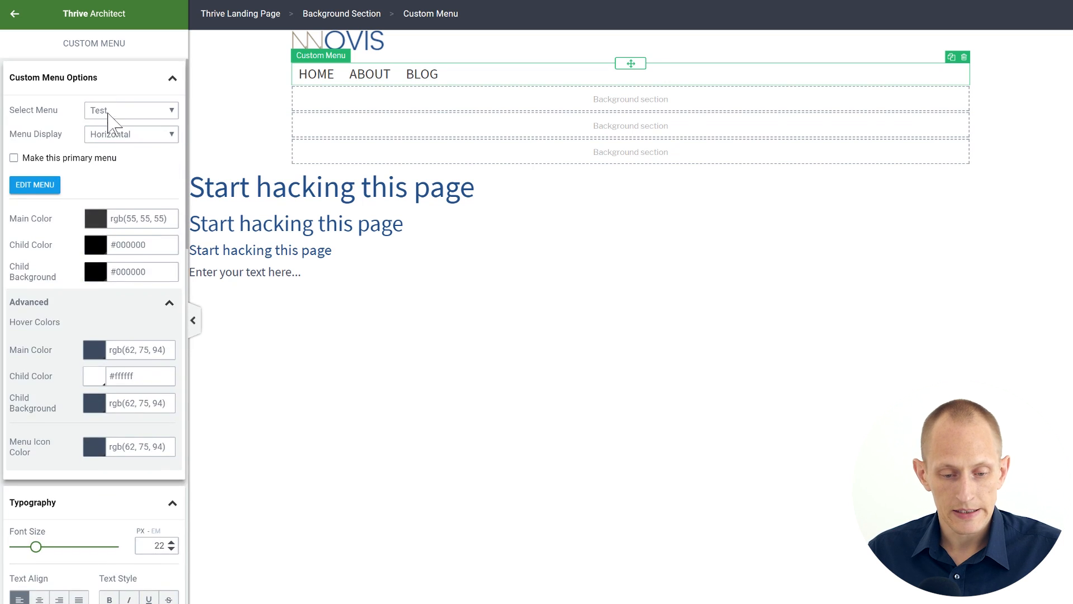
scroll(112, 109, "down", 2)
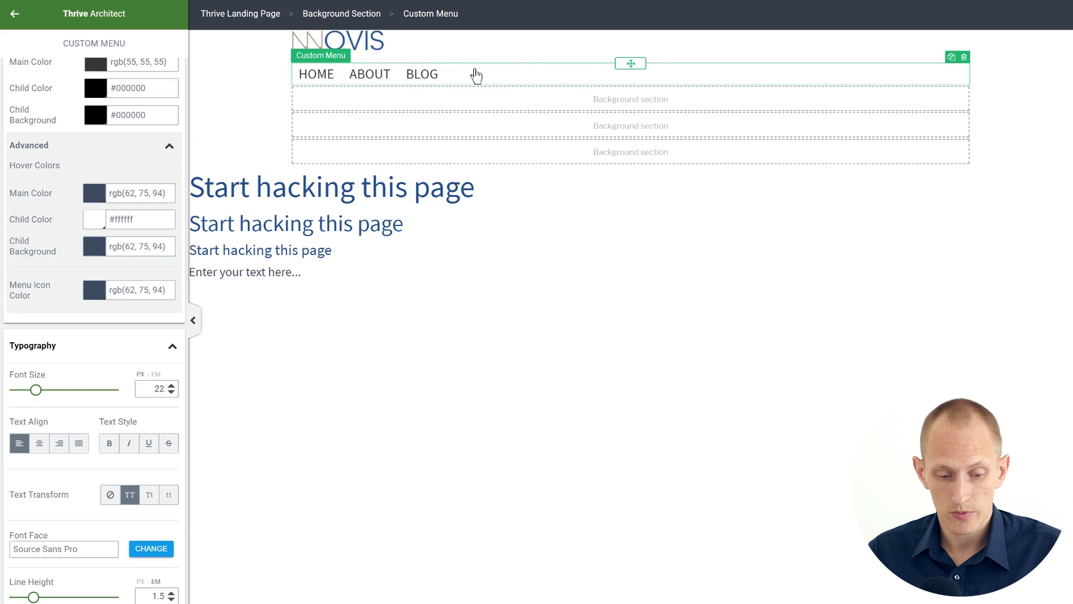
scroll(79, 397, "down", 2)
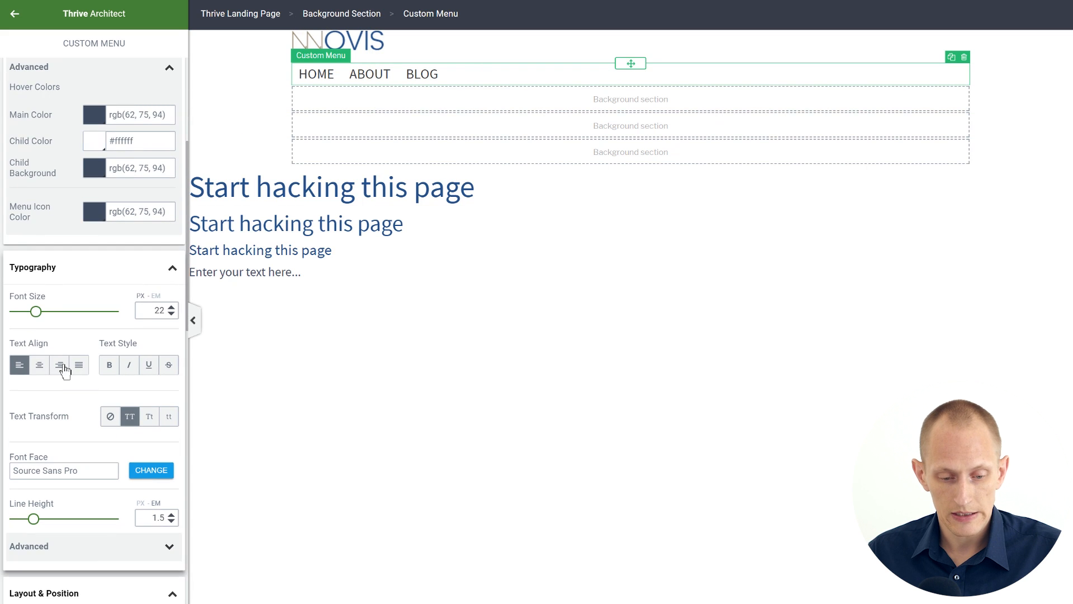
left_click(60, 365)
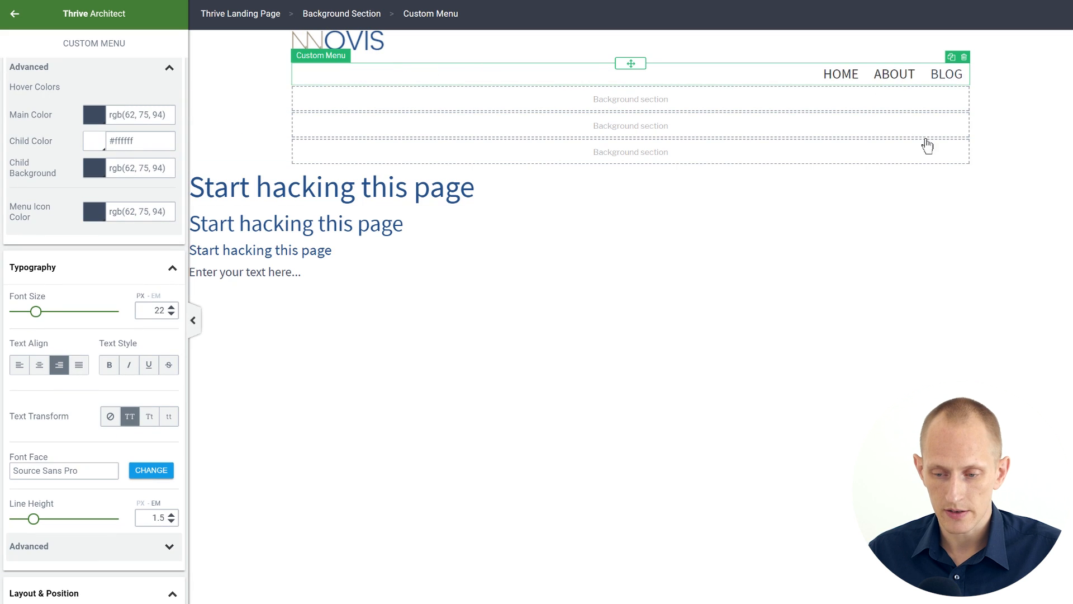
left_click(725, 320)
Enable float on the logo image so the menu sits on the same line.
left_click(307, 43)
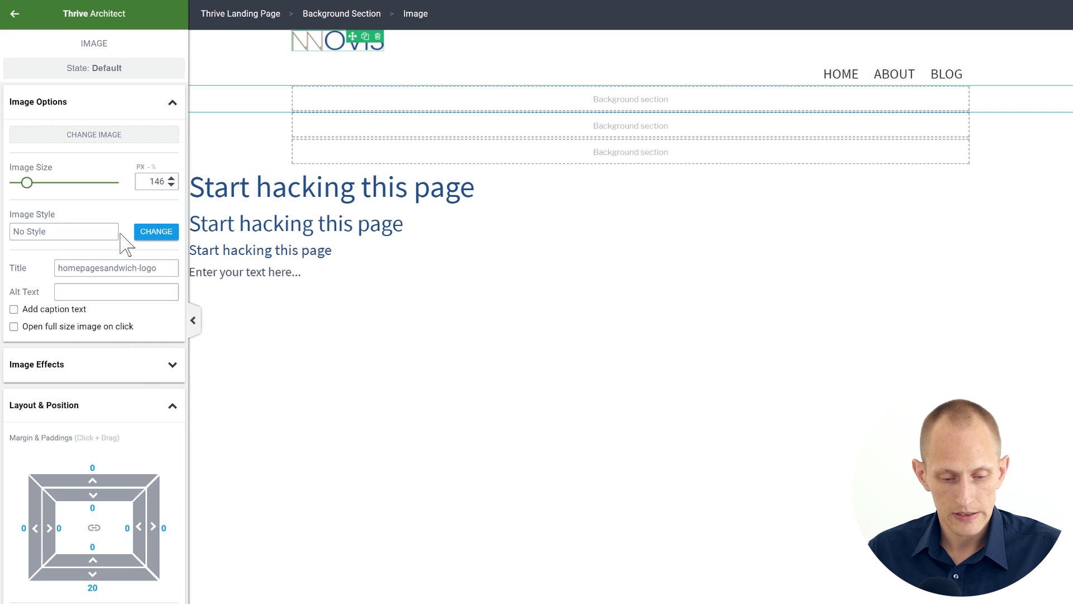
scroll(147, 286, "down", 4)
scroll(148, 286, "down", 2)
left_click(78, 460)
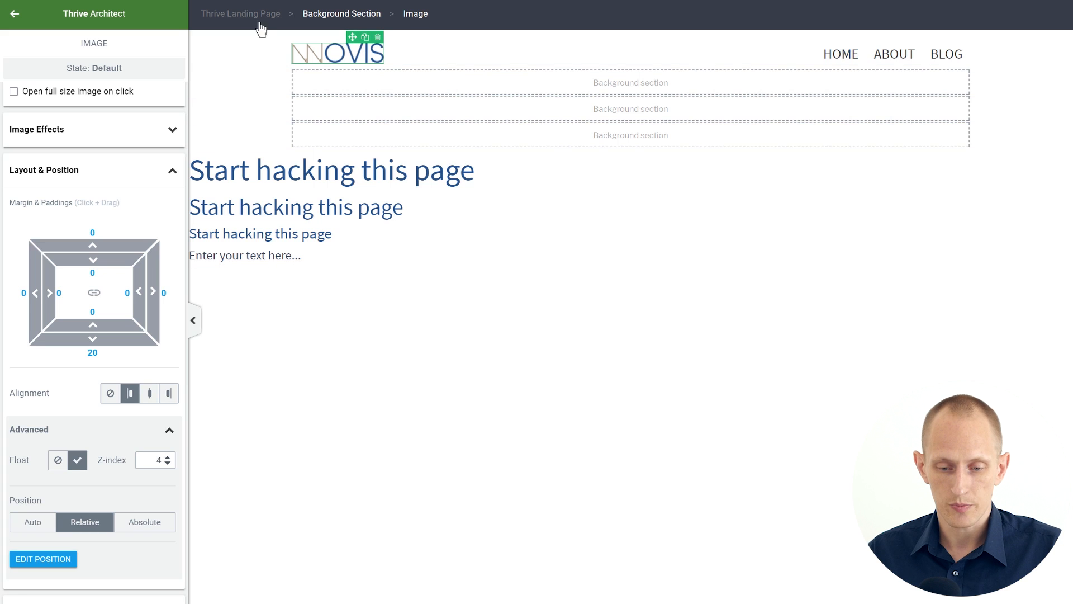
Set the header background section's top and bottom padding to 20.
left_click(247, 58)
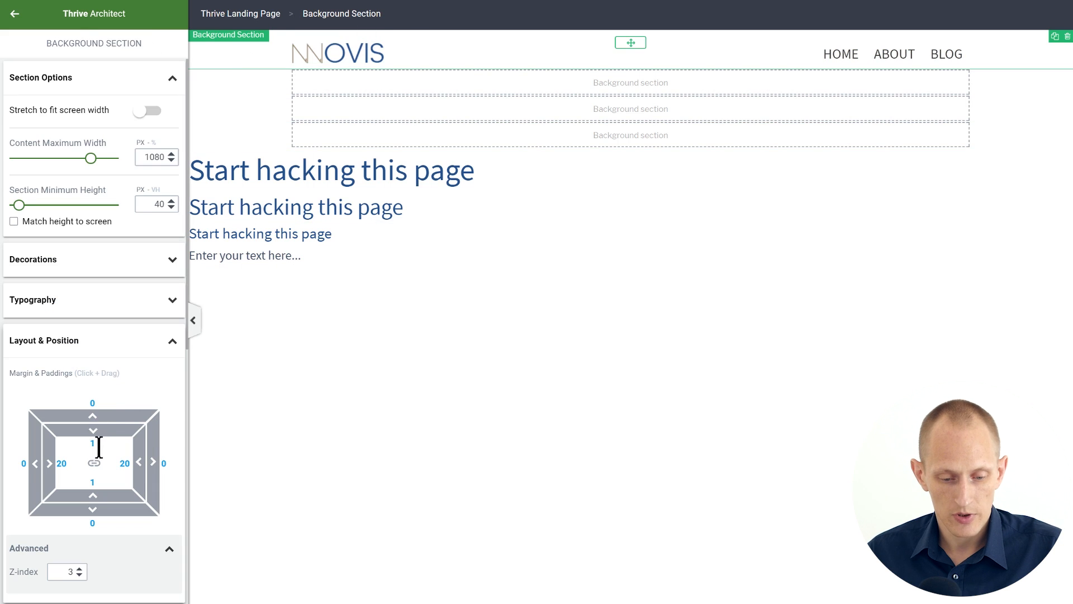
type("20")
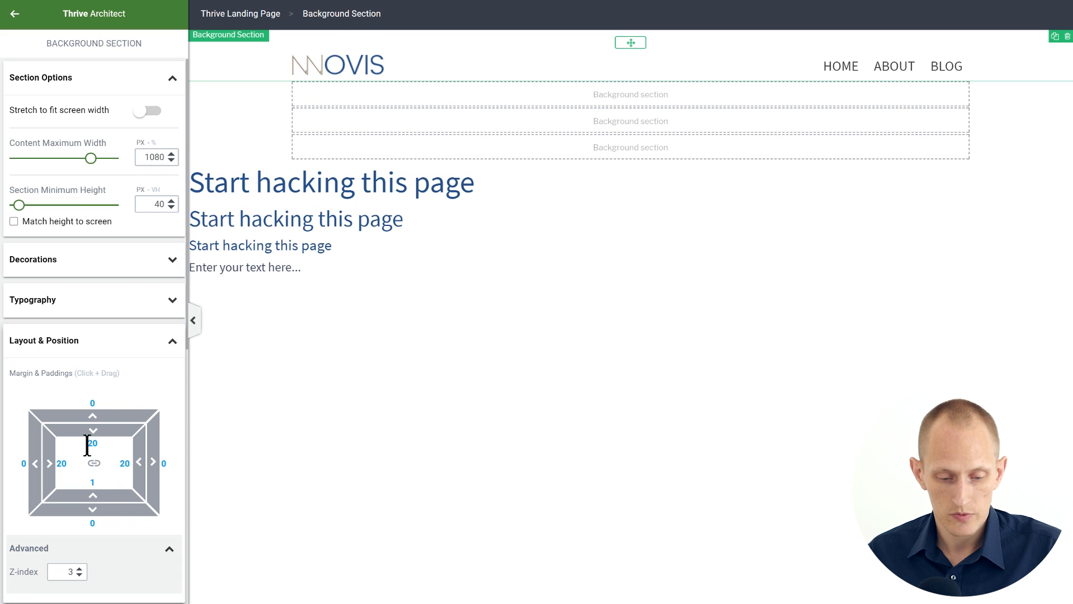
type("20")
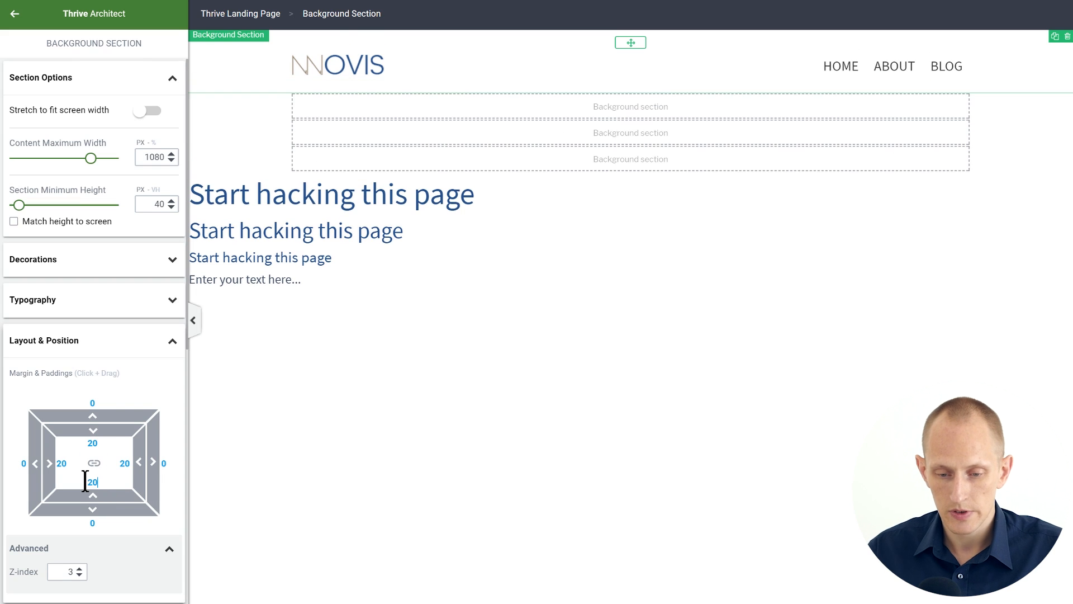
left_click(798, 477)
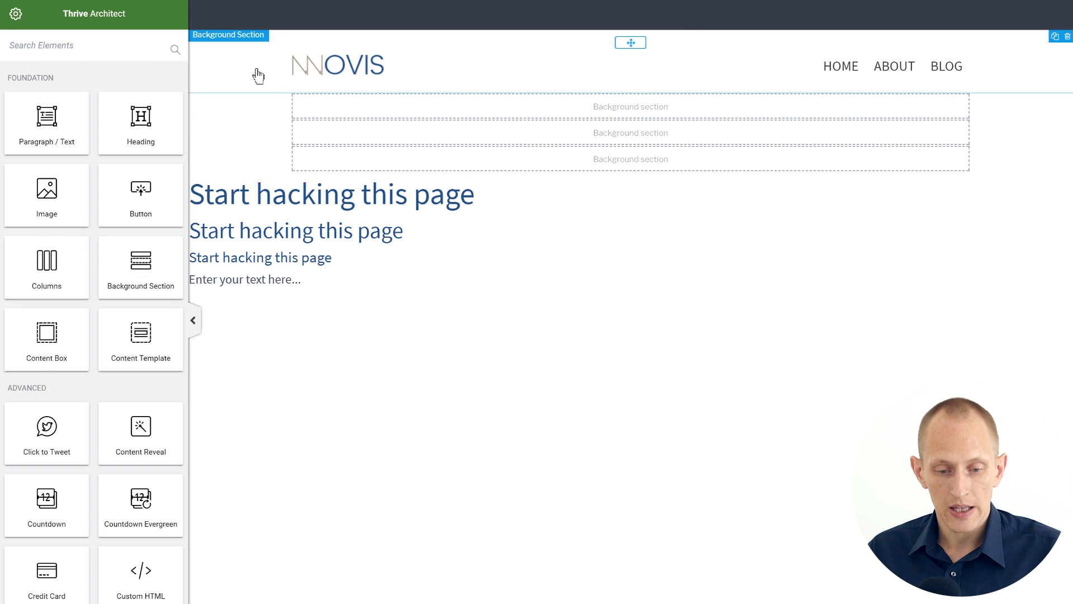
Give the header background section a 1 px bottom border in light grey #dedede.
left_click(257, 75)
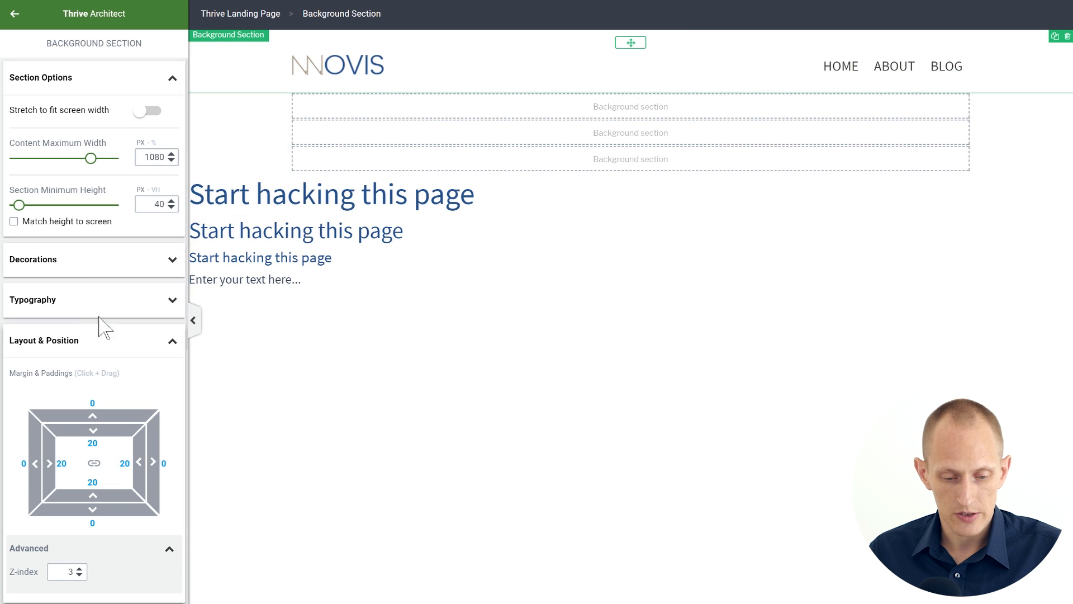
scroll(93, 276, "down", 4)
scroll(92, 275, "down", 4)
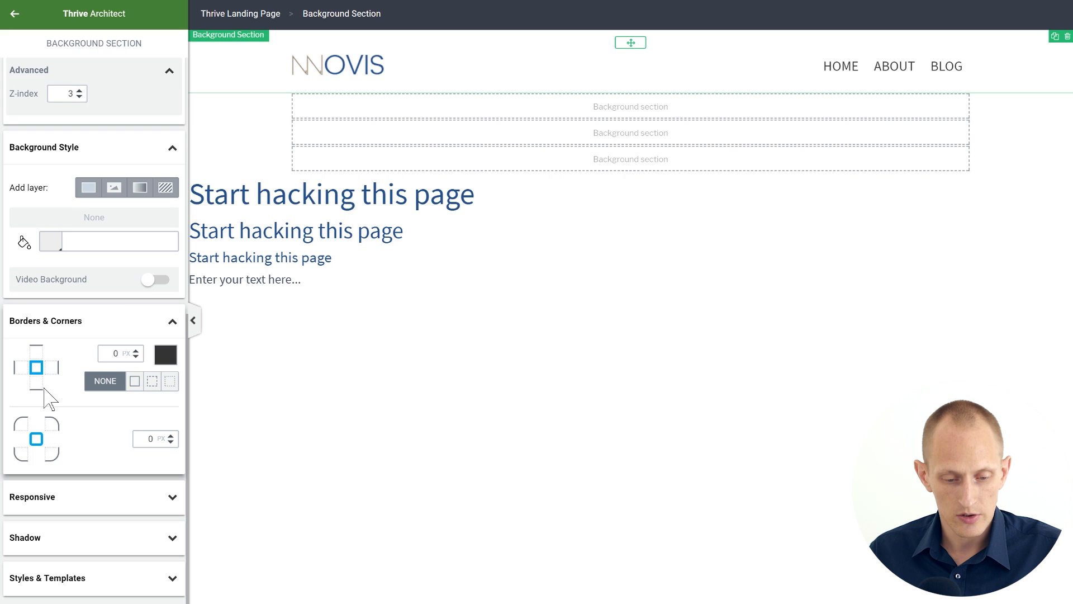
left_click(136, 350)
left_click(166, 363)
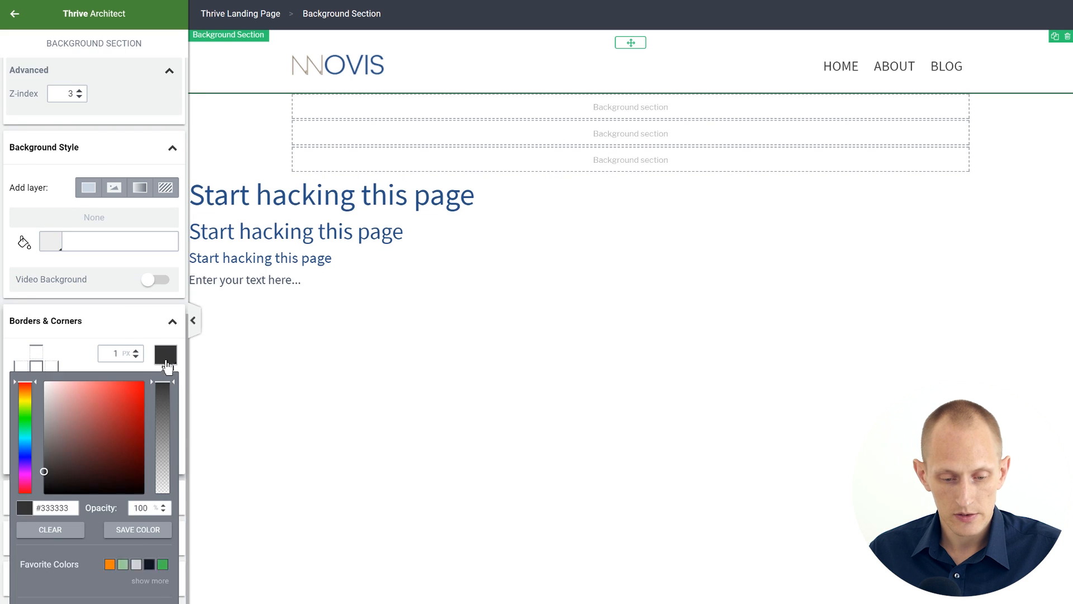
left_click_drag(75, 387, 20, 383)
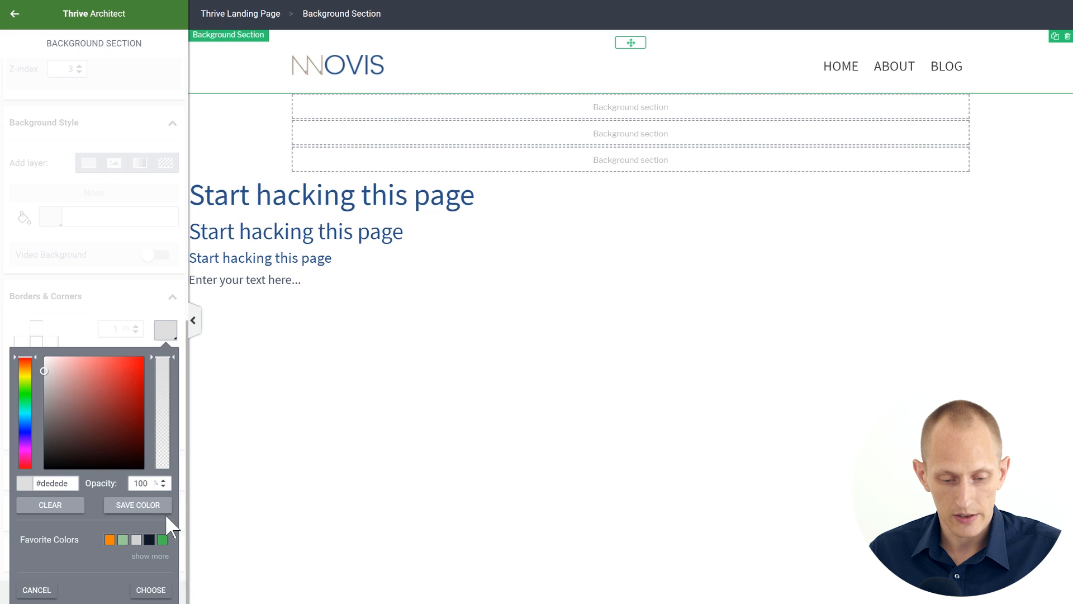
left_click(151, 589)
left_click(467, 431)
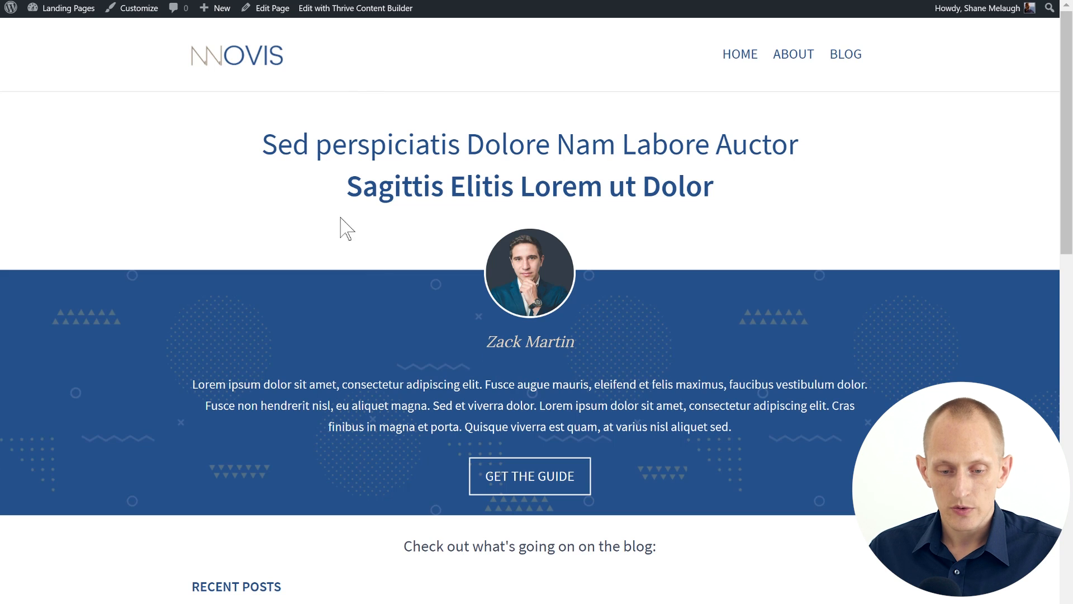
Move the large heading into the first empty background section and replace its text with the headline copied from the reference page.
left_click_drag(269, 141, 728, 182)
key("ctrl+c")
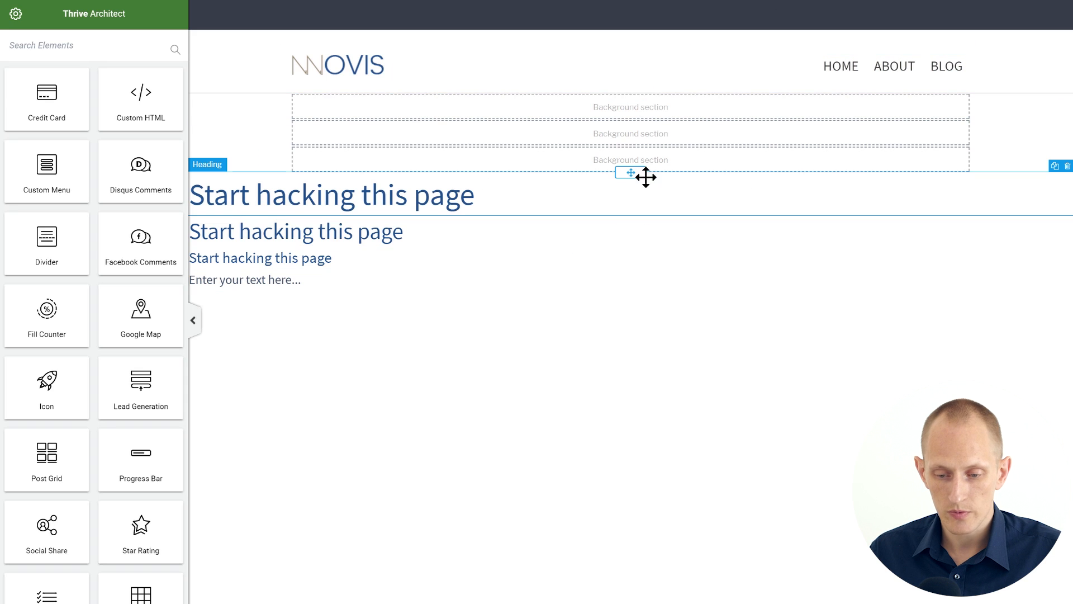
left_click_drag(640, 162, 635, 106)
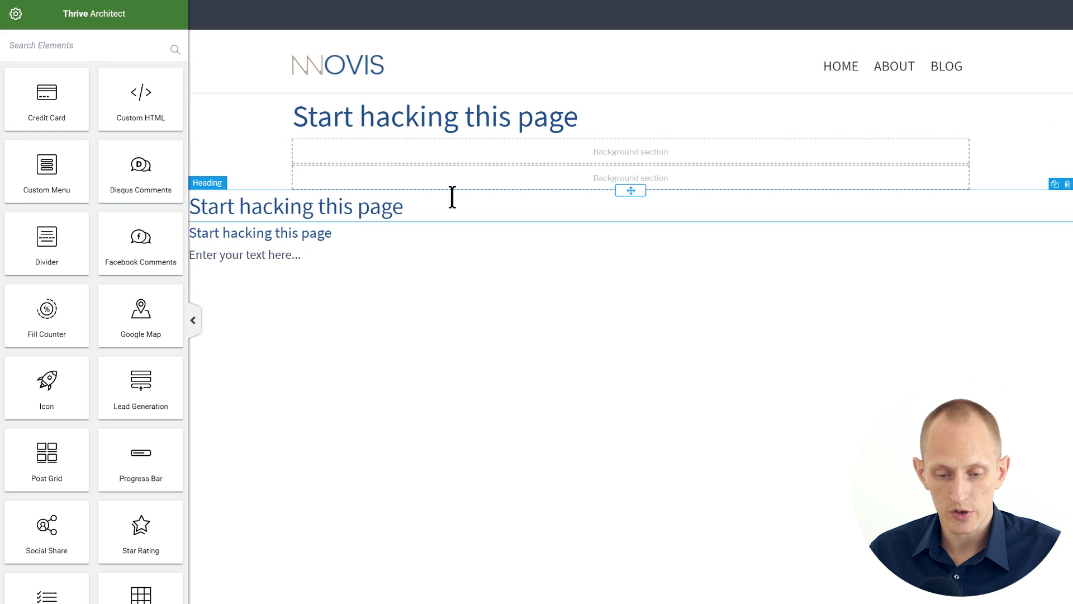
left_click(557, 116)
triple_click(557, 116)
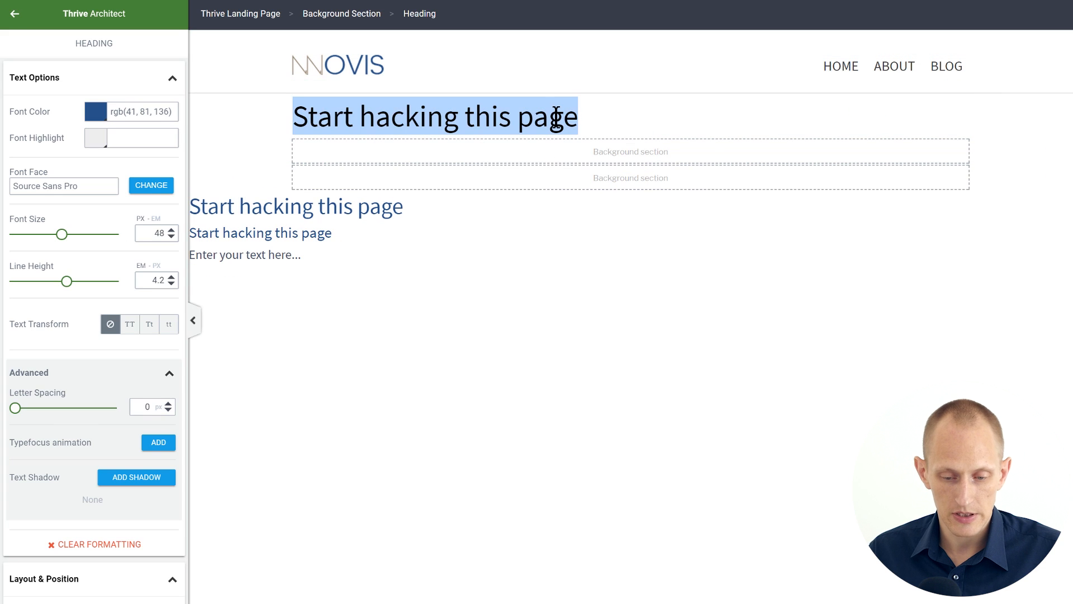
key("ctrl+v")
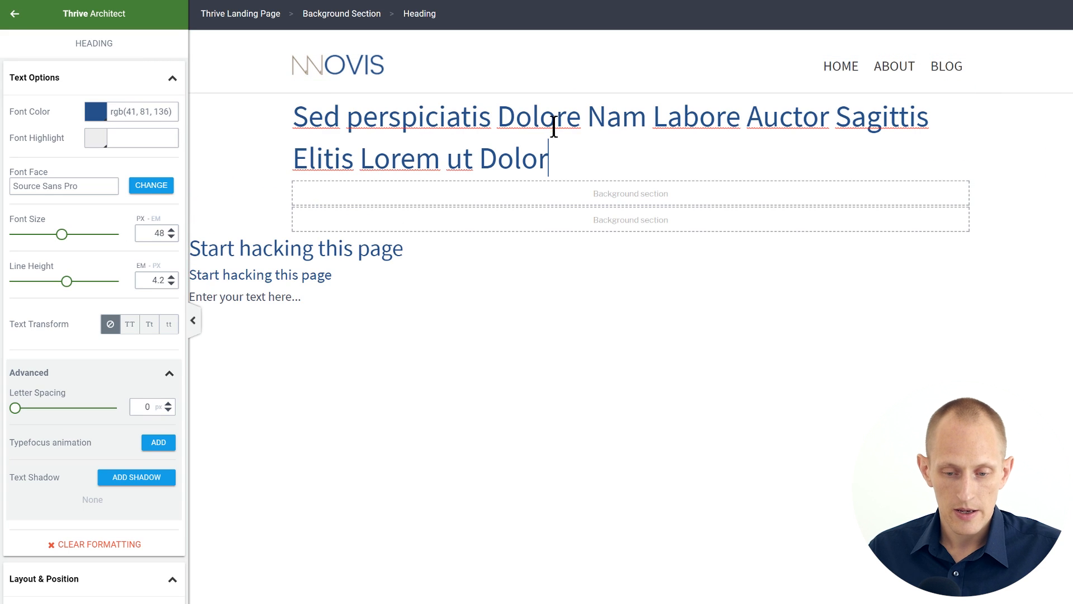
Append the words "Edit this Inline" to the end of the heading text.
left_click(527, 152)
left_click(566, 152)
type("Edit thi")
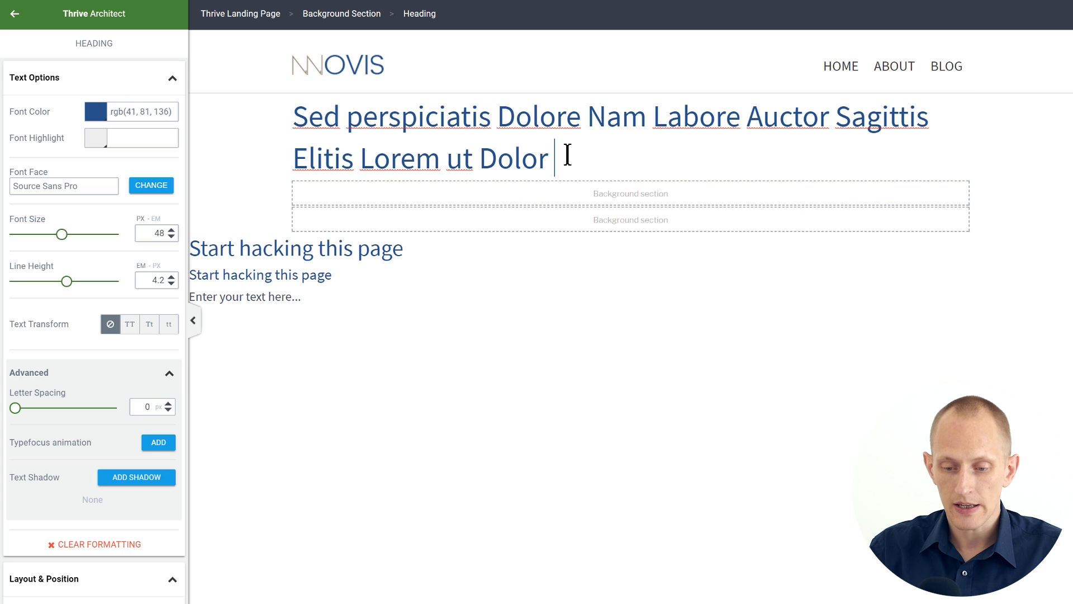
type("s Inline")
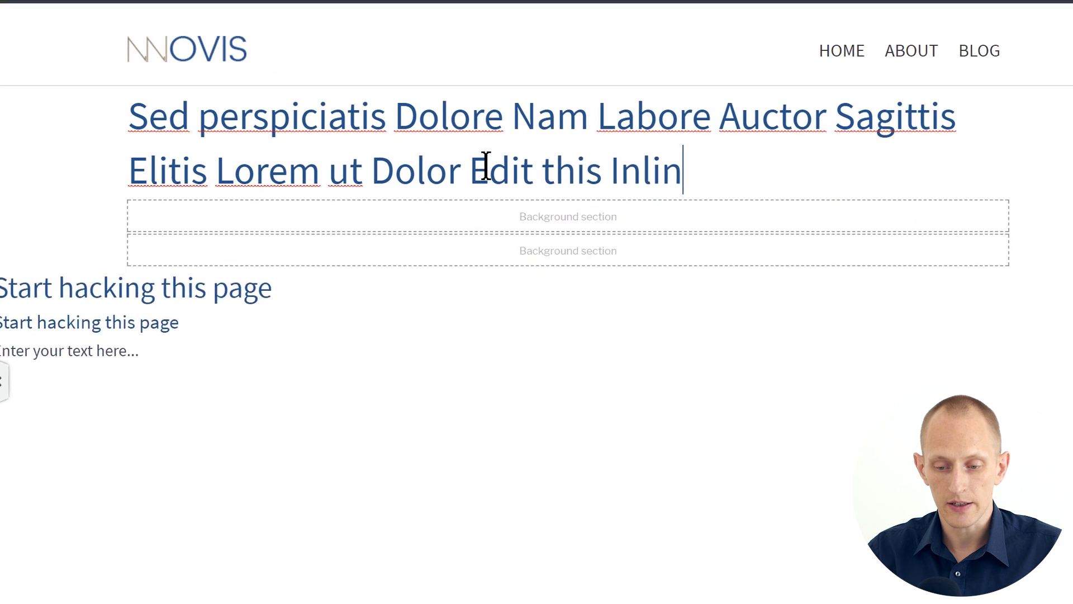
Insert "asdfas" inside the word "perspiciatis" in the heading and erase it again.
left_click(307, 134)
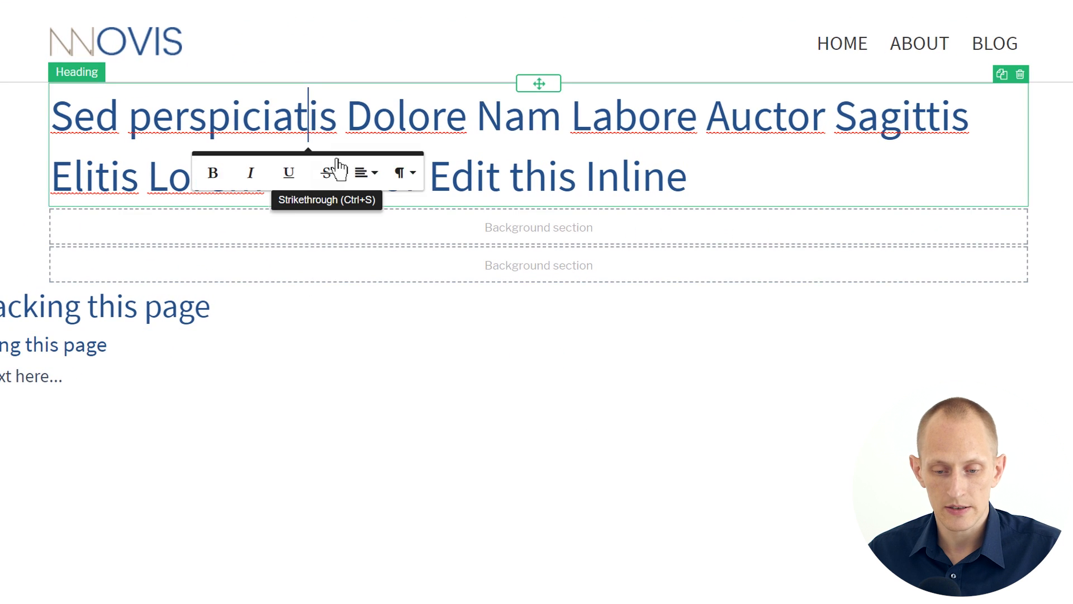
type("asdfas")
key("BackSpace")
key("BackSpace")
key("BackSpace")
key("BackSpace")
key("BackSpace")
key("BackSpace")
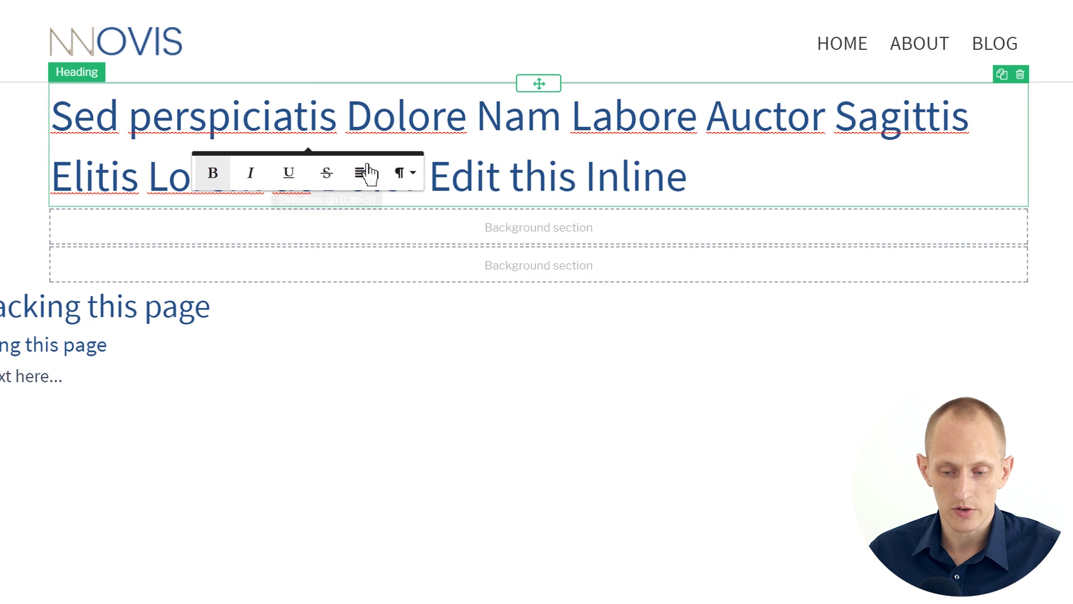
left_click_drag(208, 117, 522, 168)
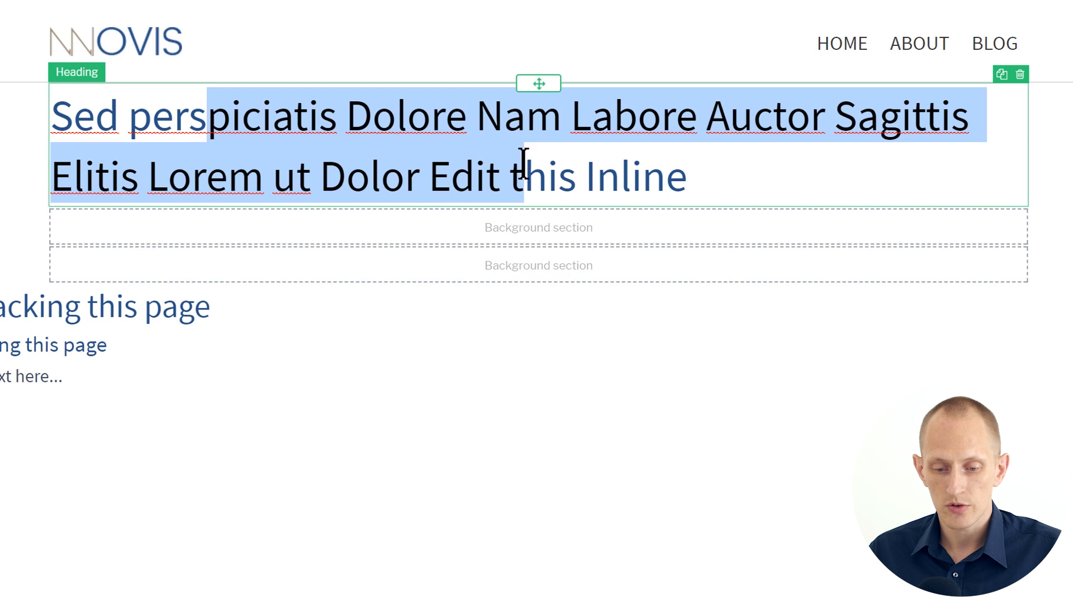
left_click(484, 514)
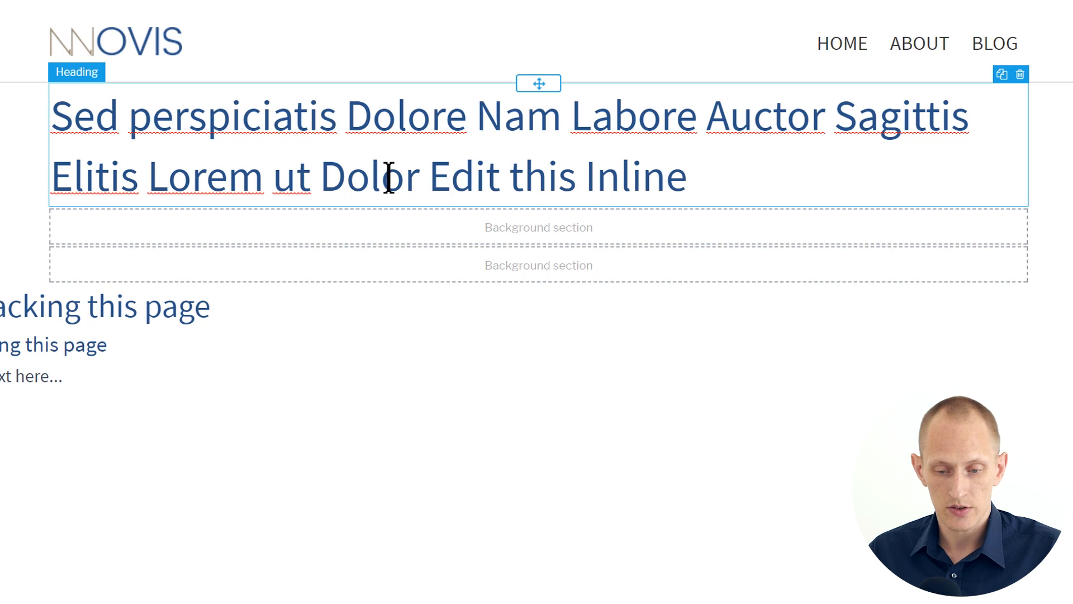
Remove the trailing "Edit this Inline" from the heading so it ends with "Dolor".
left_click_drag(420, 175, 486, 174)
left_click_drag(622, 168, 671, 167)
key("BackSpace")
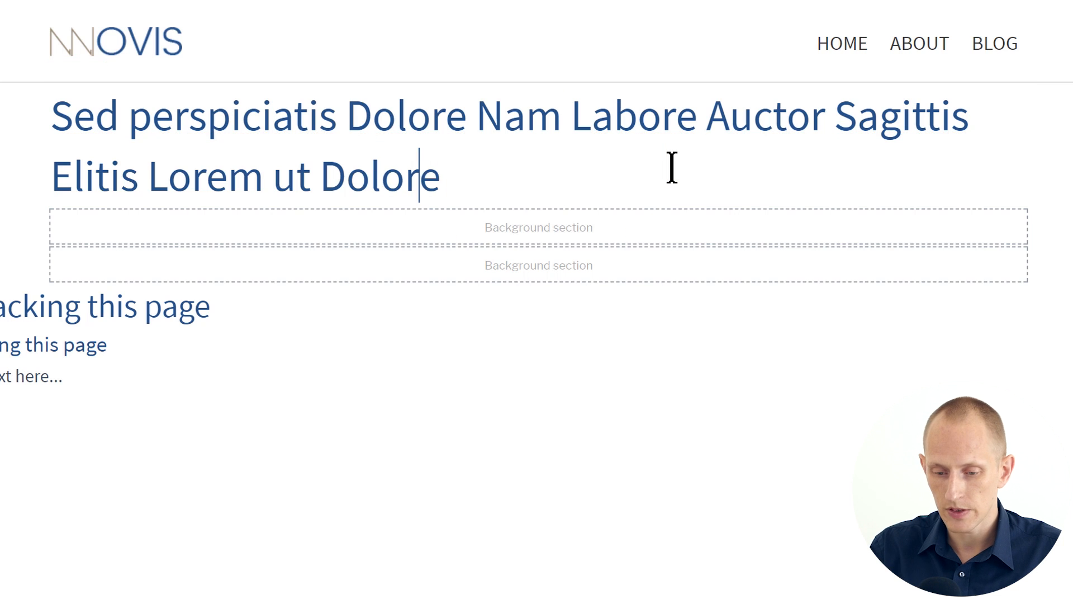
key("Delete")
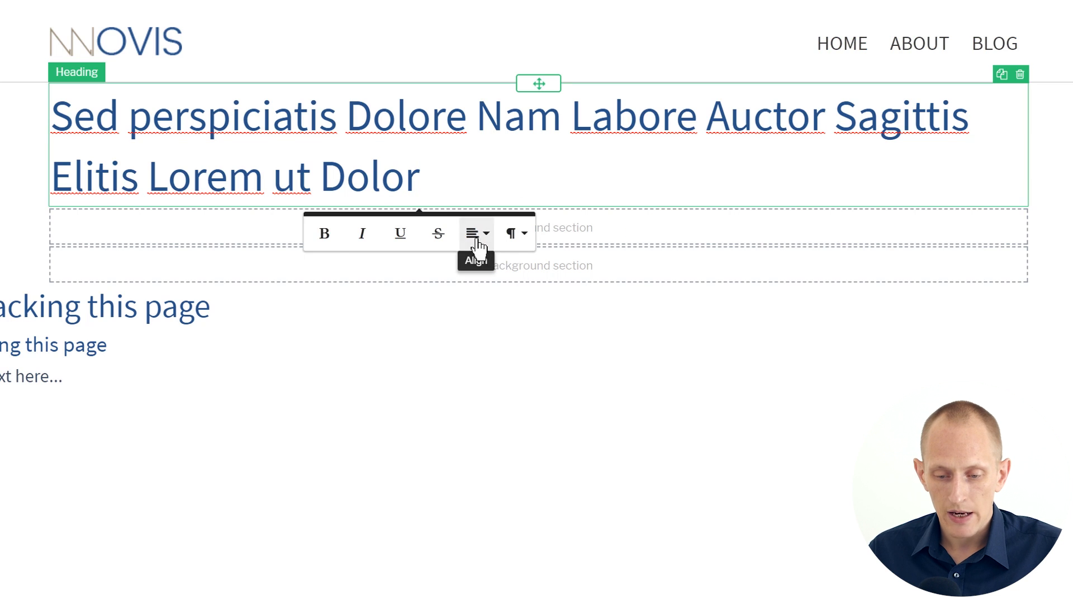
Center the heading text and make its second line, "Elitis Lorem ut Dolor", bold.
left_click(477, 235)
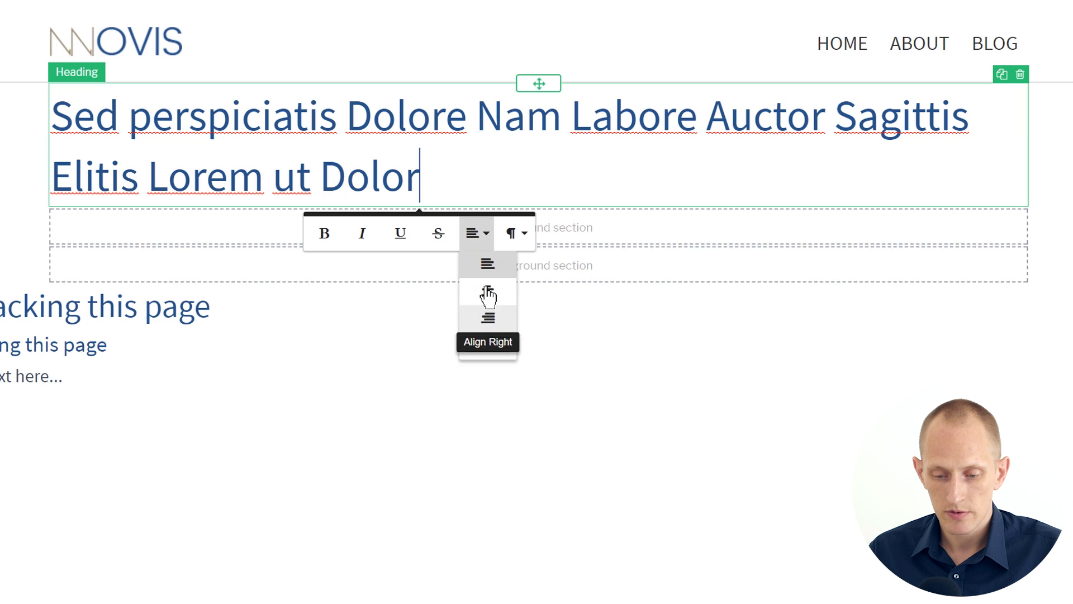
left_click(484, 283)
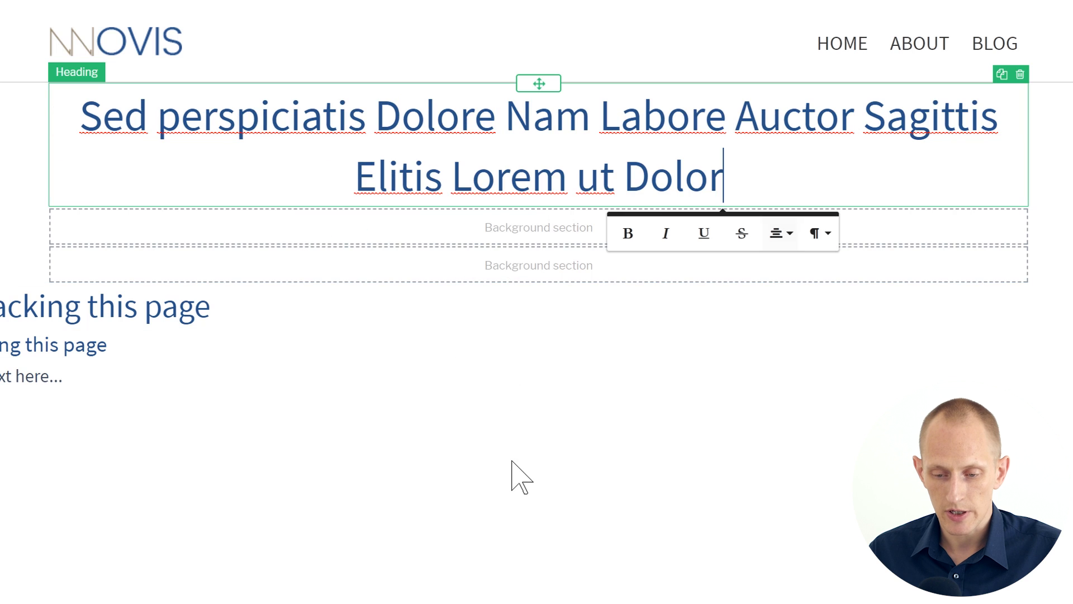
left_click(425, 175)
left_click_drag(353, 170, 615, 174)
left_click_drag(785, 164, 786, 163)
key("ctrl+b")
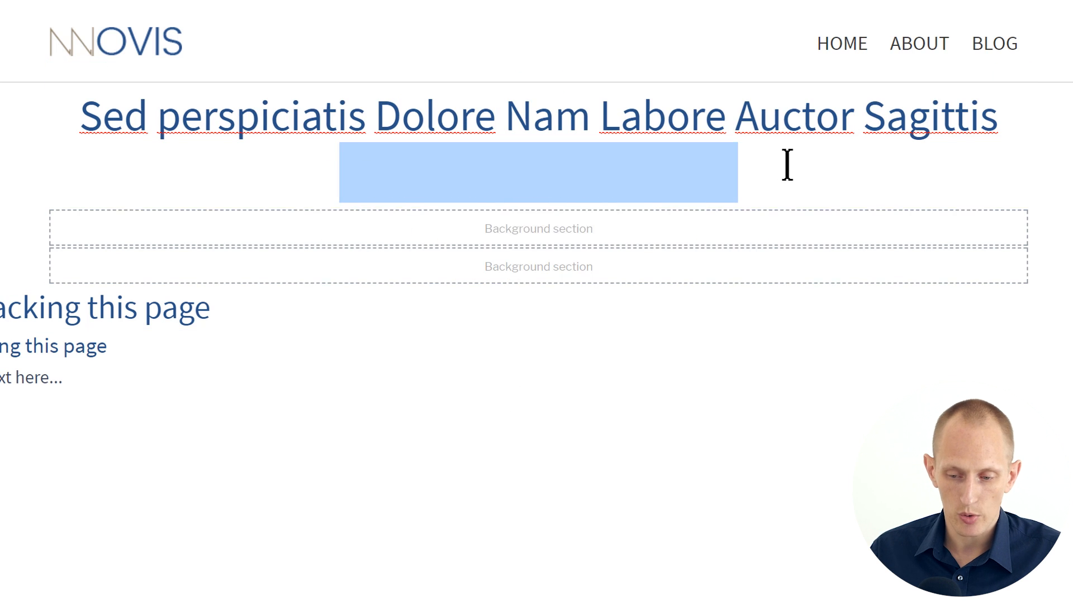
left_click(519, 459)
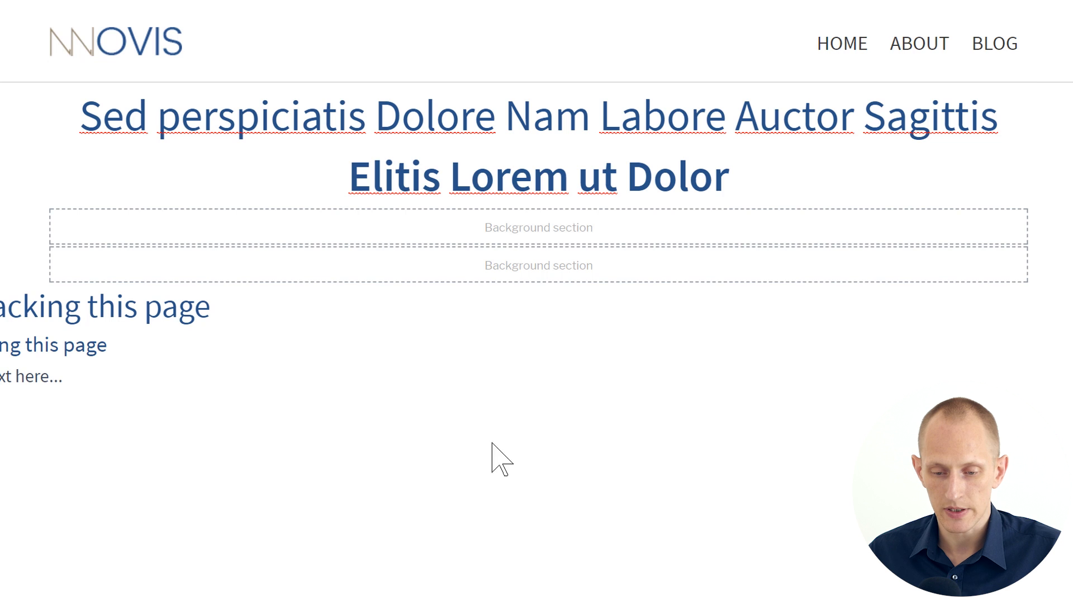
Center the heading element within its section and limit its maximum width to 886 px.
left_click(492, 162)
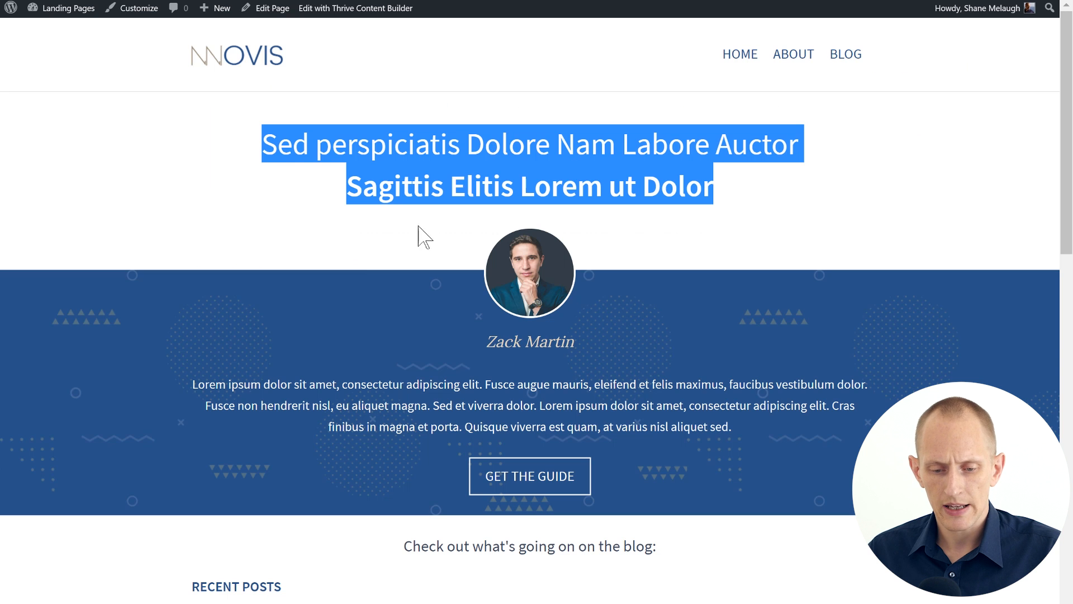
left_click(358, 224)
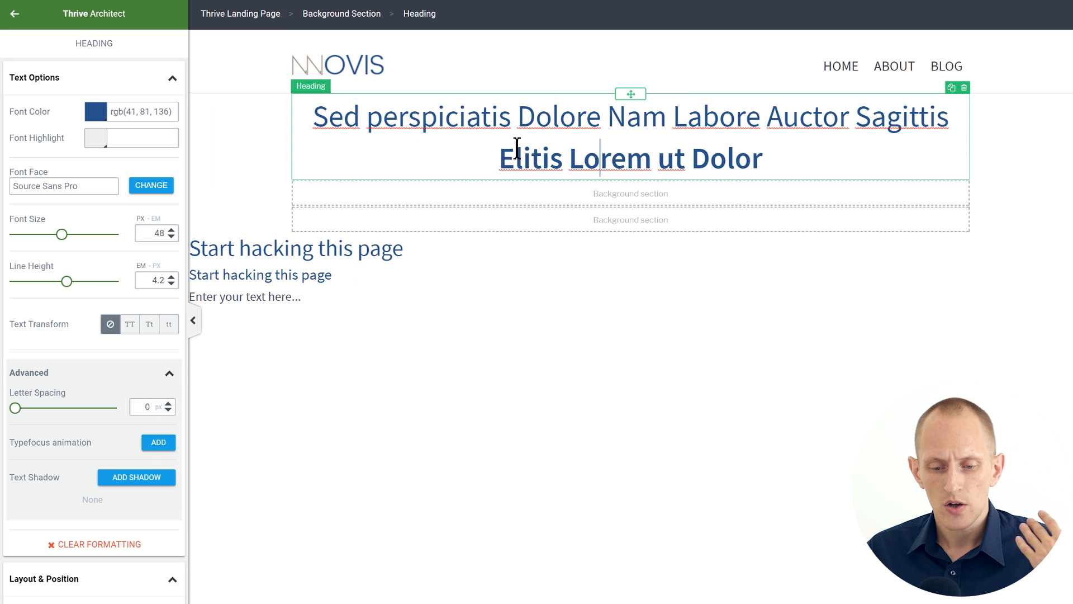
left_click(481, 134)
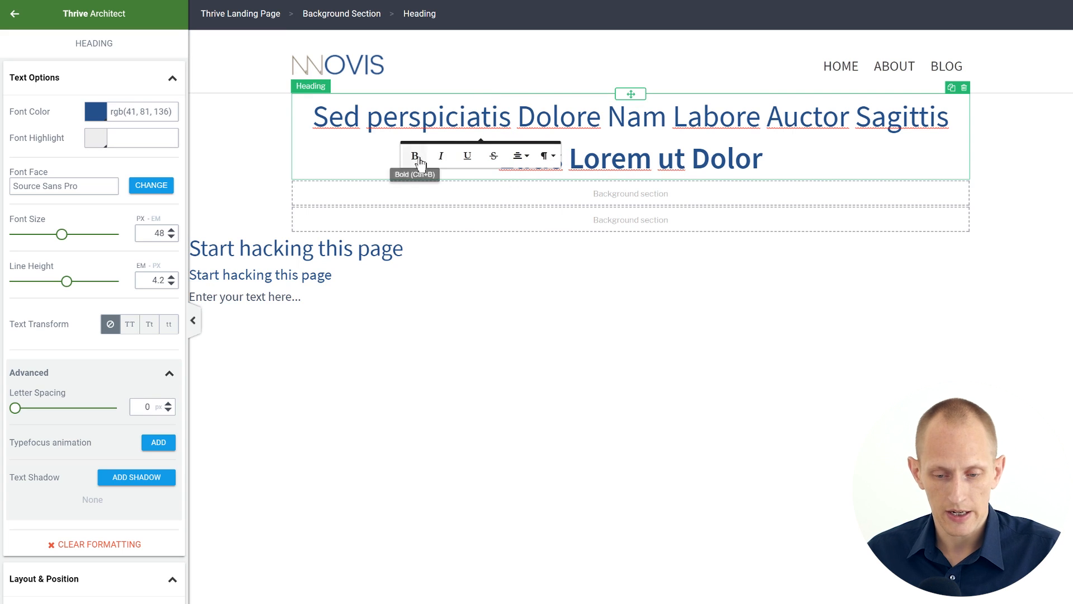
left_click(321, 94)
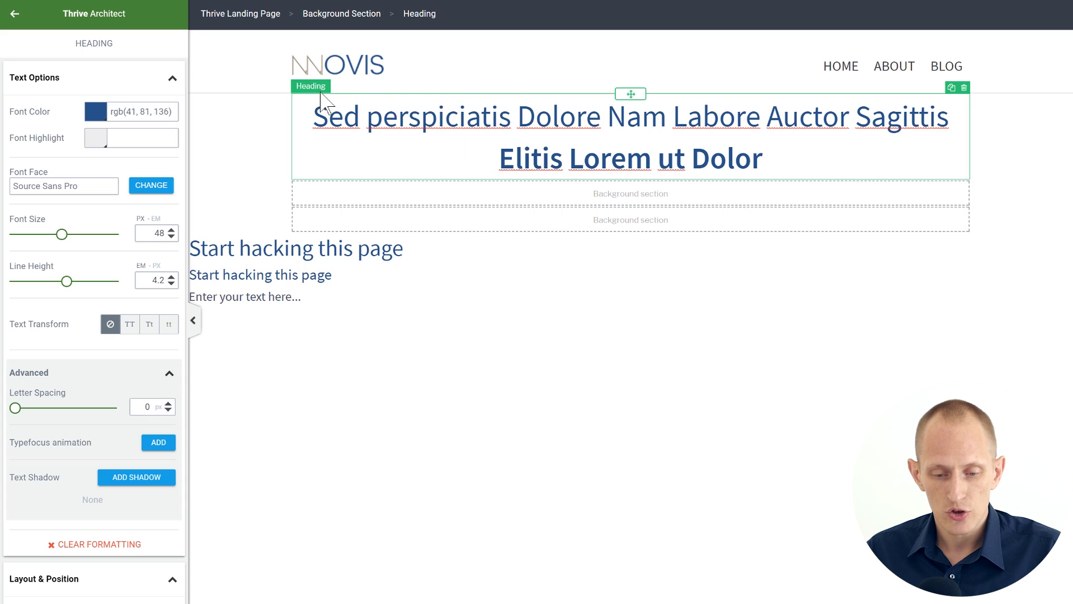
scroll(112, 263, "down", 8)
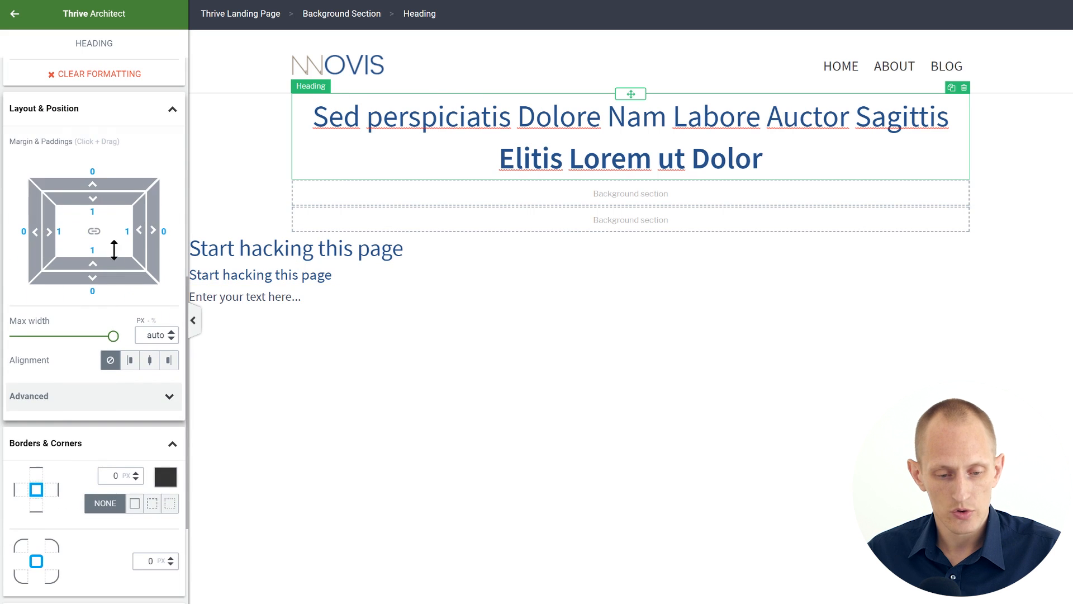
left_click(147, 360)
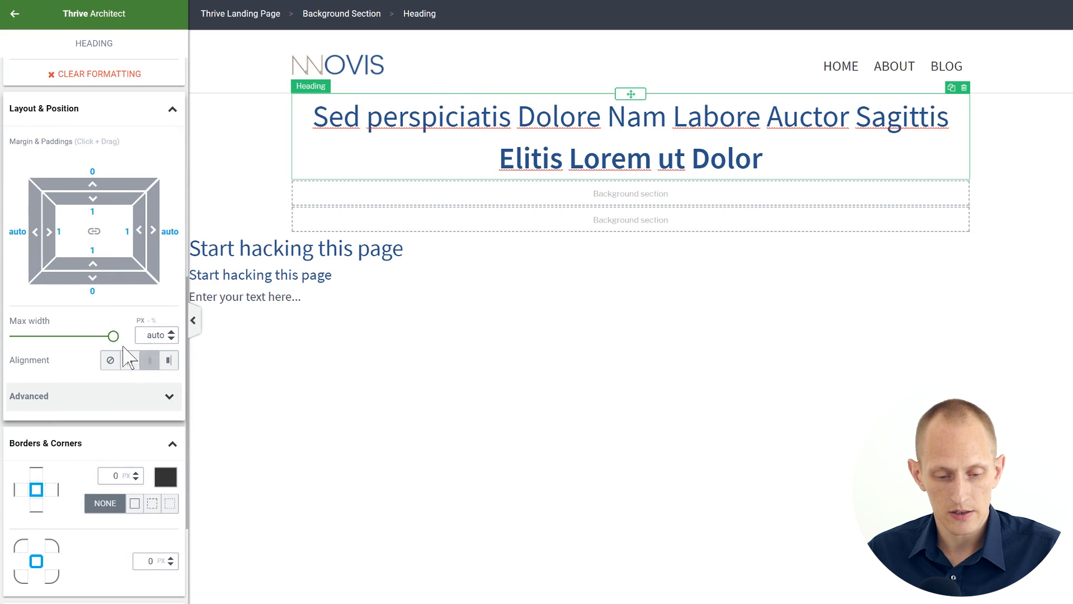
mouse_move(113, 336)
left_mouse_down()
mouse_move(73, 336)
mouse_move(109, 344)
mouse_move(91, 347)
mouse_move(101, 349)
left_mouse_up()
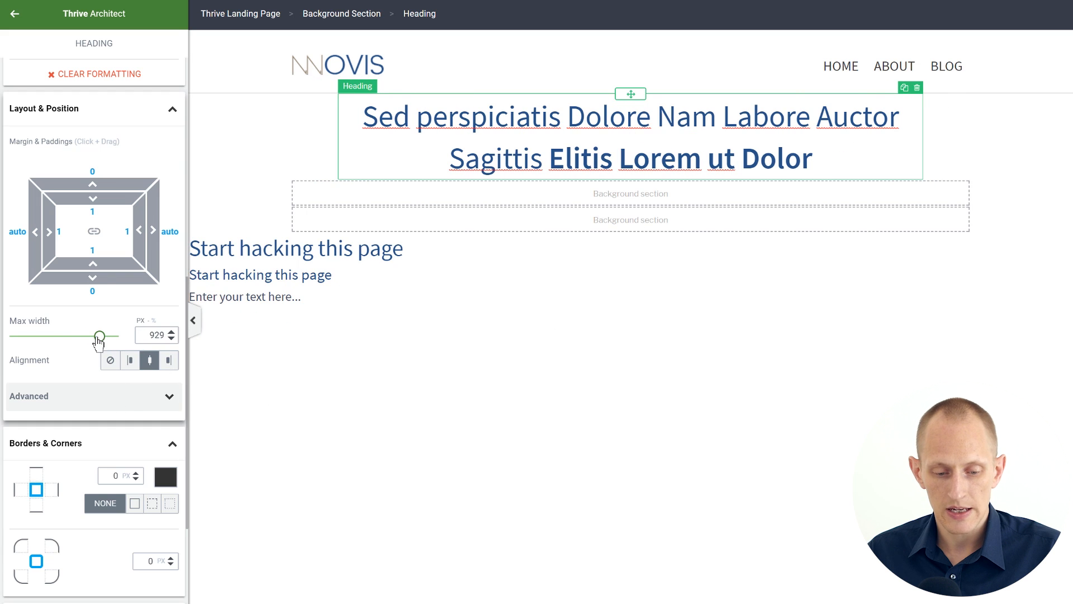
mouse_move(98, 341)
left_mouse_down()
mouse_move(49, 338)
mouse_move(99, 343)
left_mouse_up()
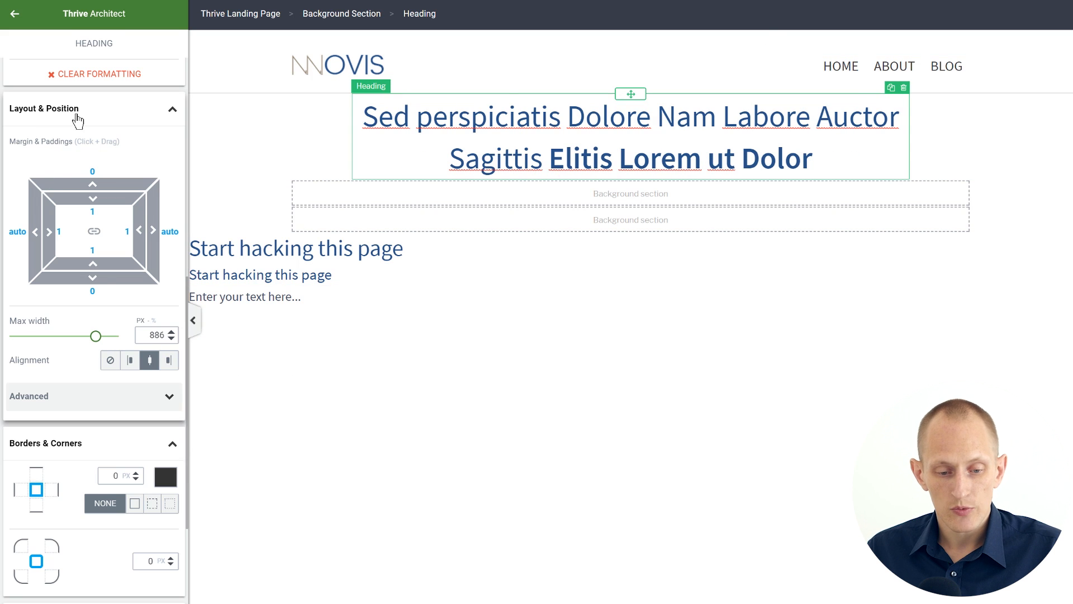
Set the heading's top and bottom margins to 34.
scroll(78, 121, "up", 2)
scroll(78, 145, "down", 2)
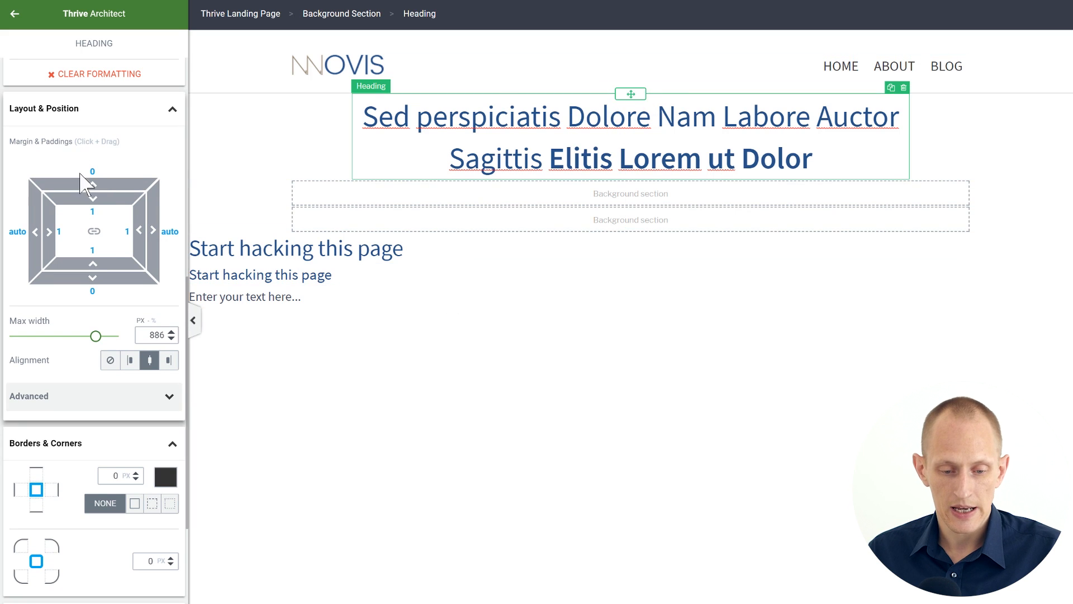
left_click_drag(90, 161, 92, 101)
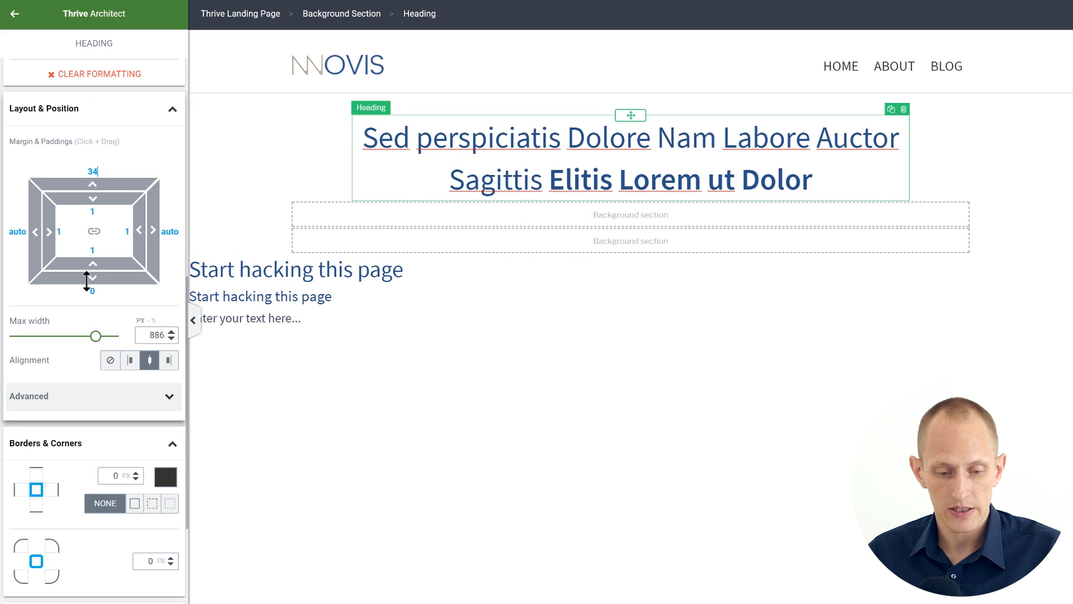
left_click_drag(93, 309, 96, 331)
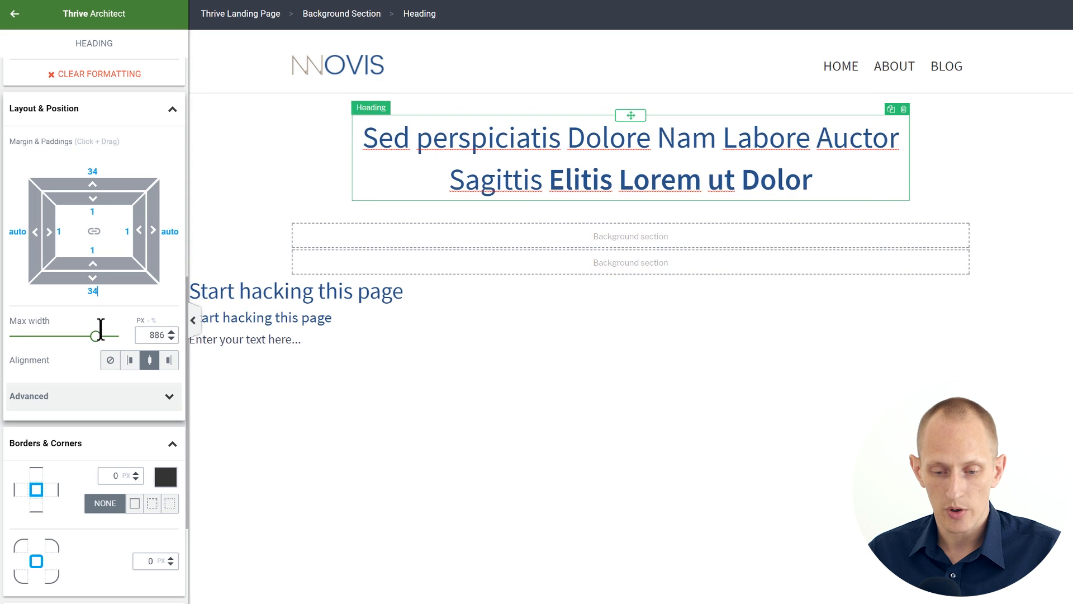
left_click(686, 463)
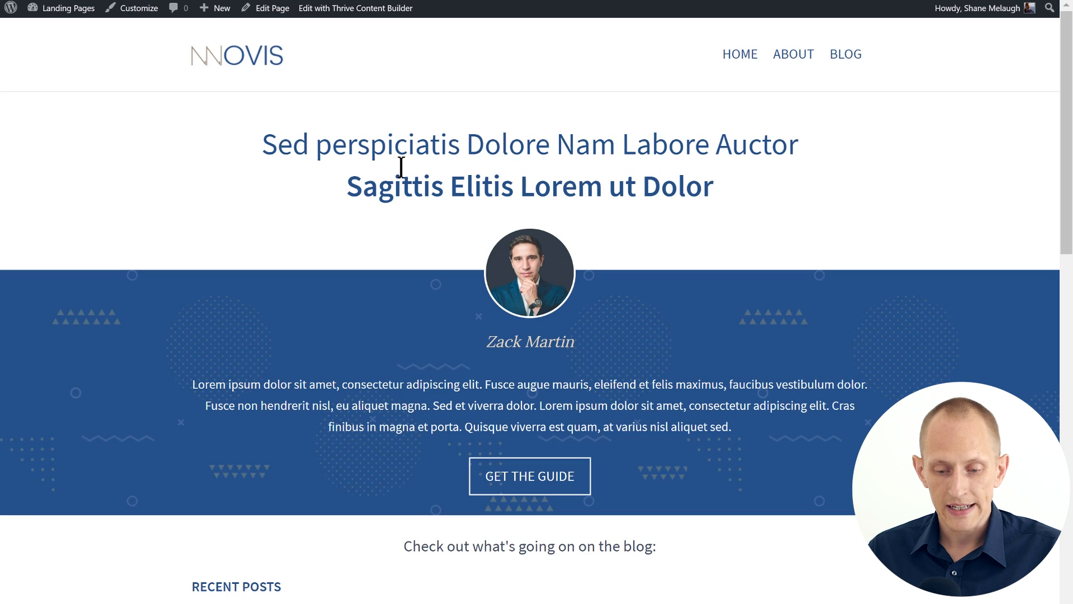
Inspect the blue section of the reference page and look up its background-color value in the styles.
scroll(436, 162, "down", 2)
right_click(42, 222)
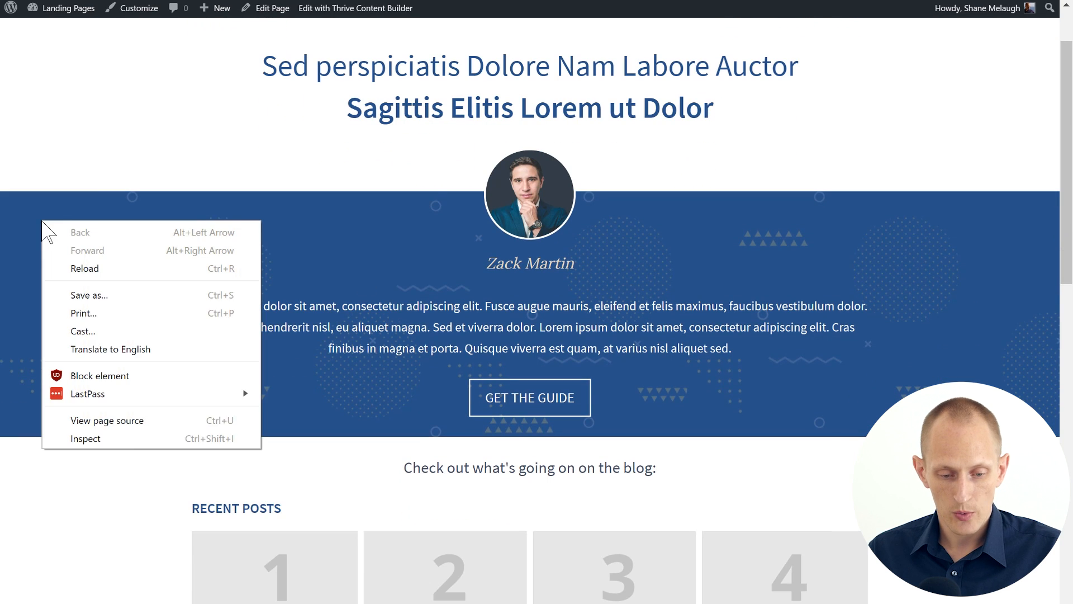
left_click(111, 440)
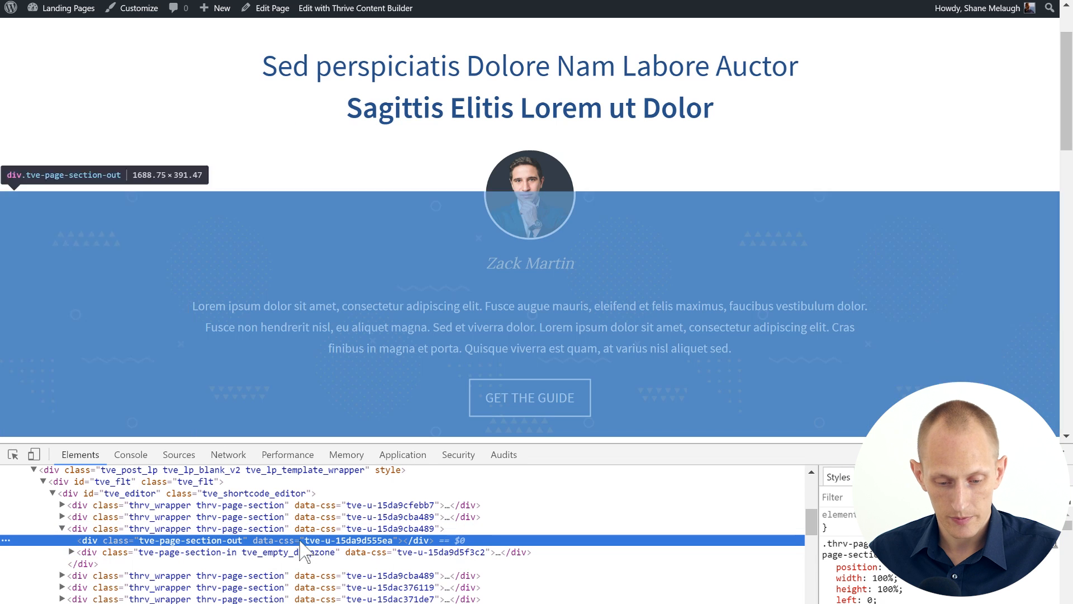
scroll(872, 576, "down", 3)
scroll(884, 582, "up", 1)
left_click(890, 589)
left_click(893, 589)
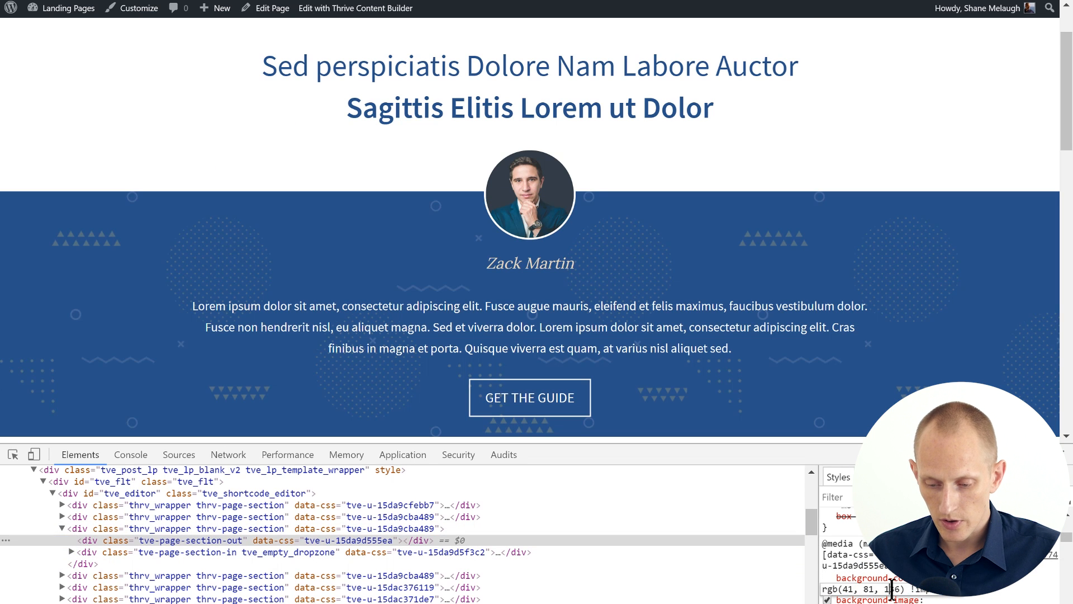
key("ctrl+a")
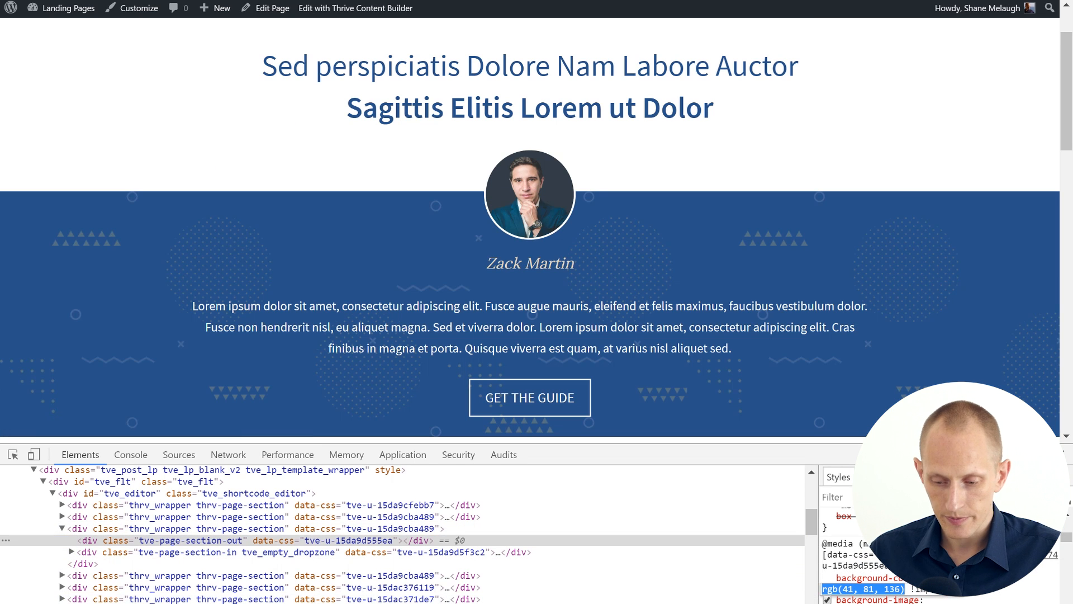
key("Escape")
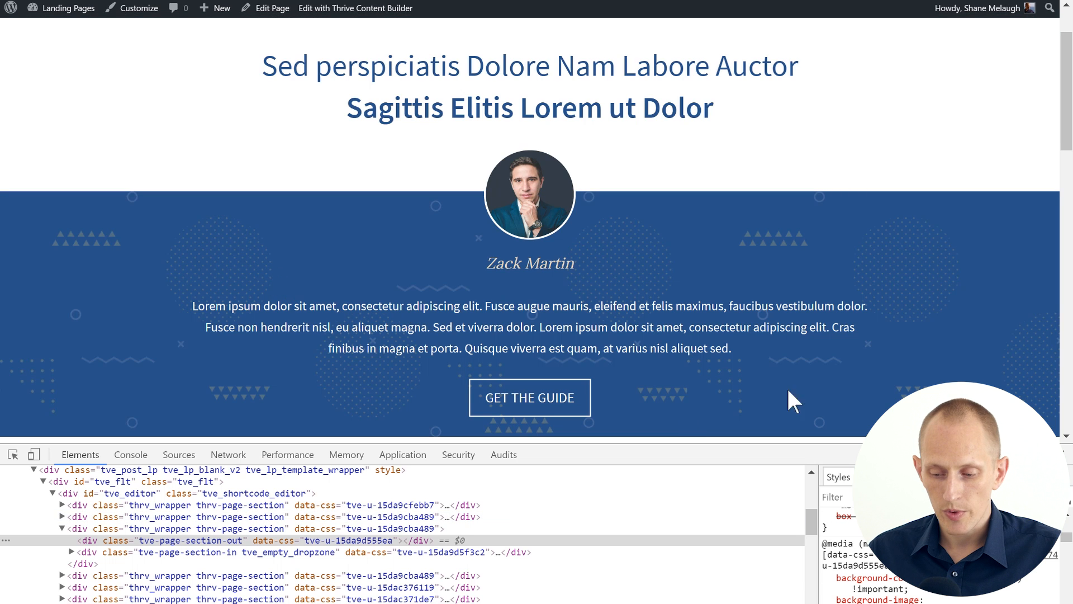
key("F12")
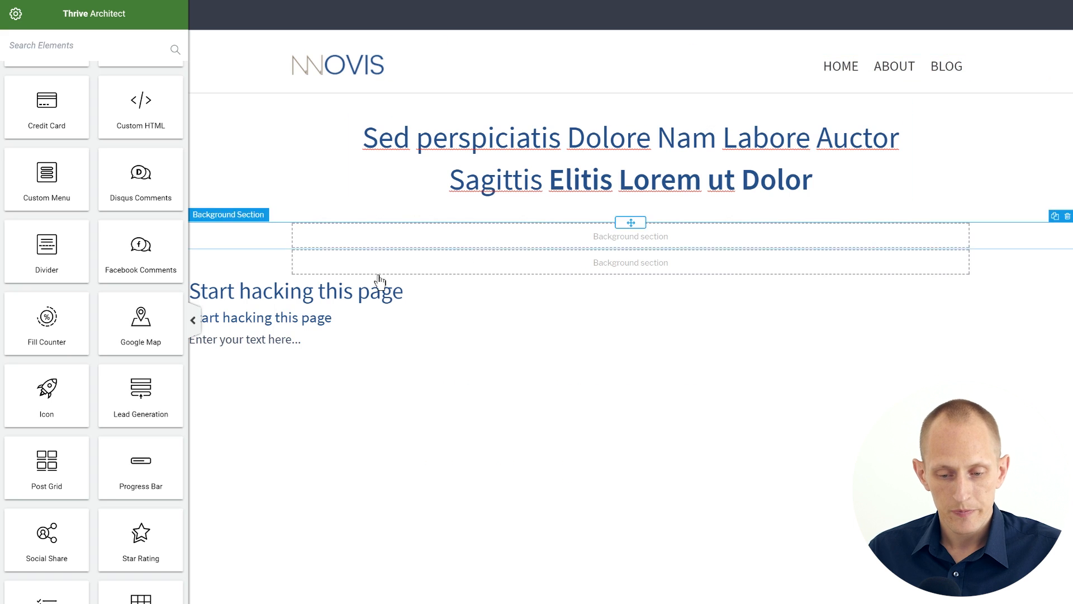
Set the background color of the first background section below the headline to #295188.
left_click(291, 246)
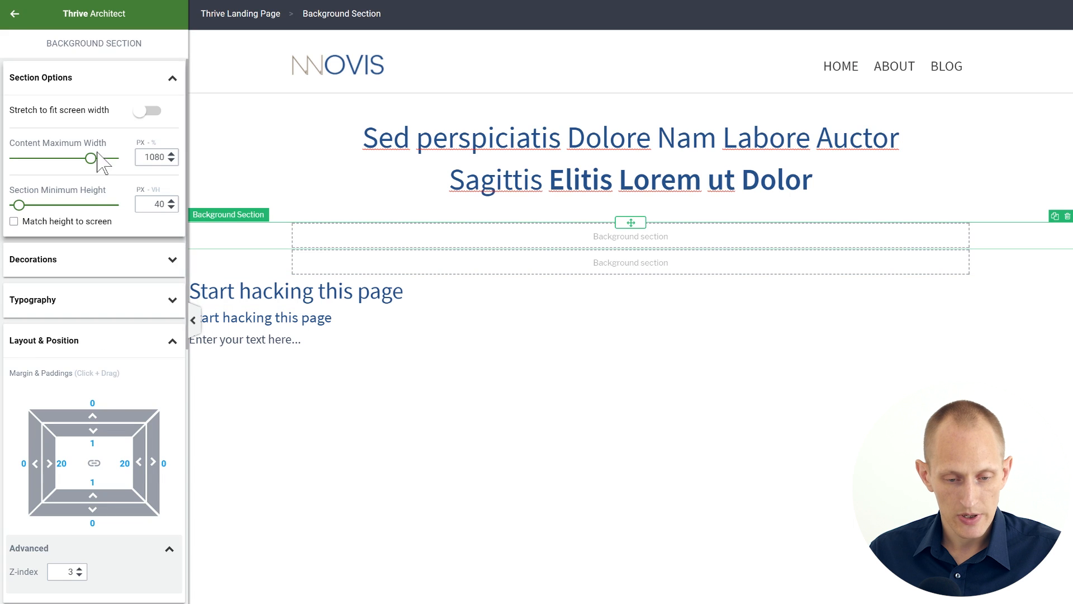
scroll(72, 339, "down", 7)
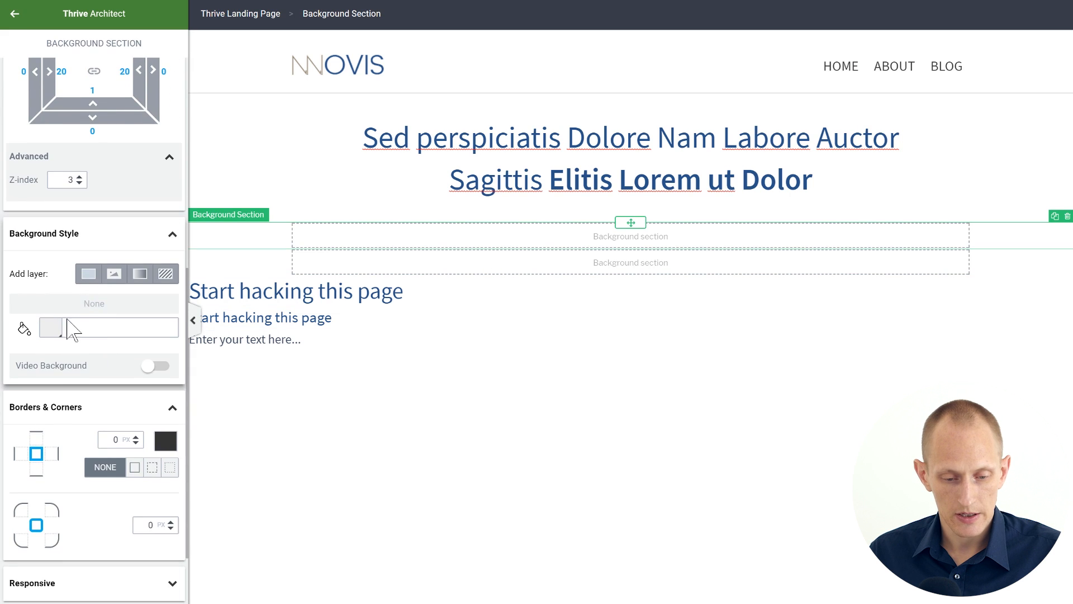
left_click(52, 330)
key("Return")
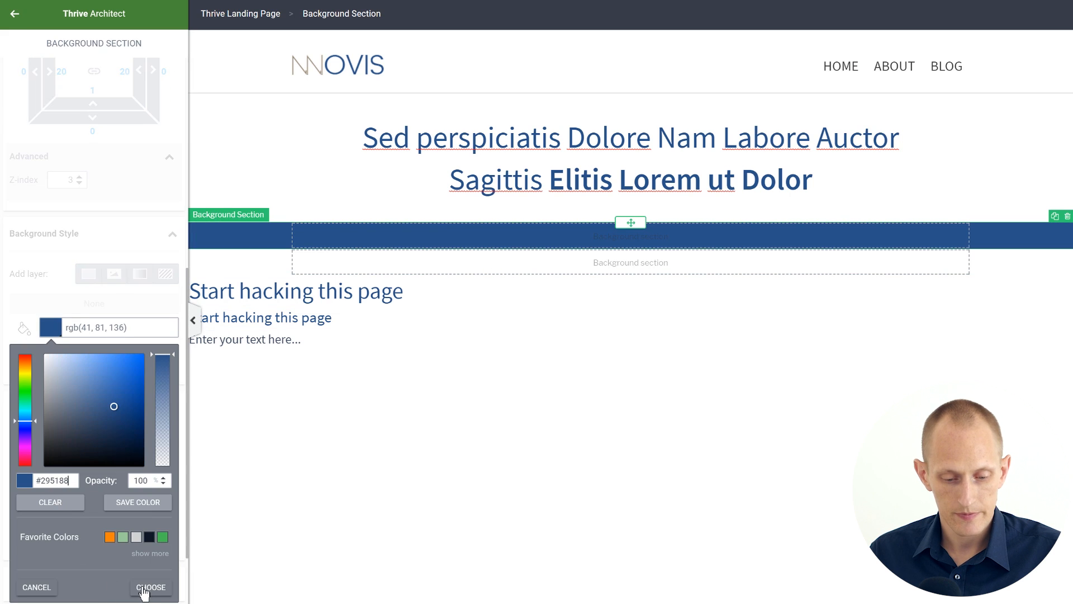
left_click(149, 589)
left_click(626, 461)
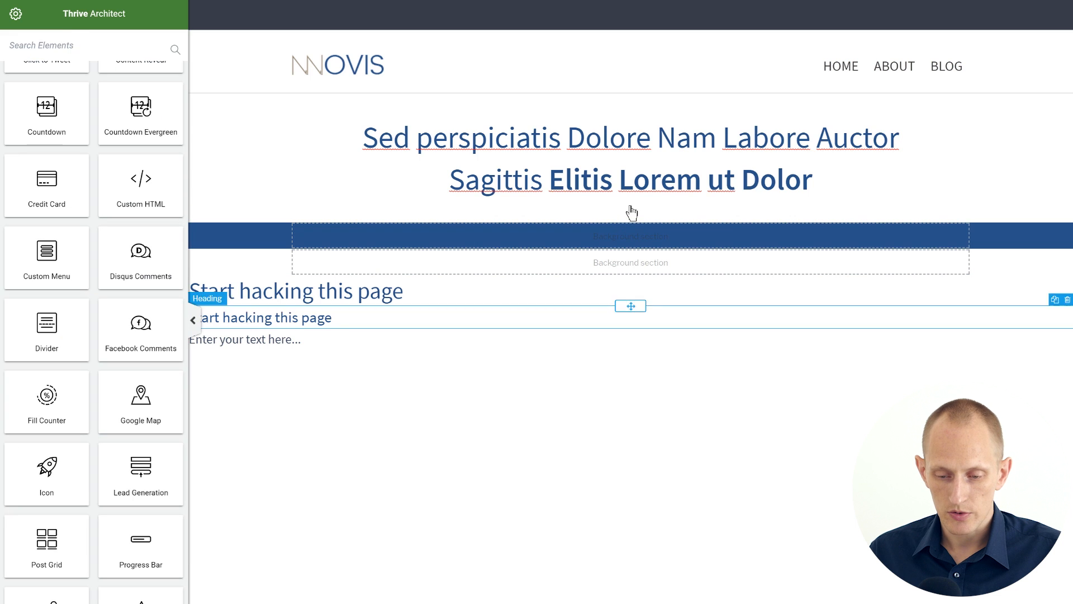
Add an image element inside the blue section and insert the author-image-bg portrait from the media library.
scroll(88, 175, "up", 6)
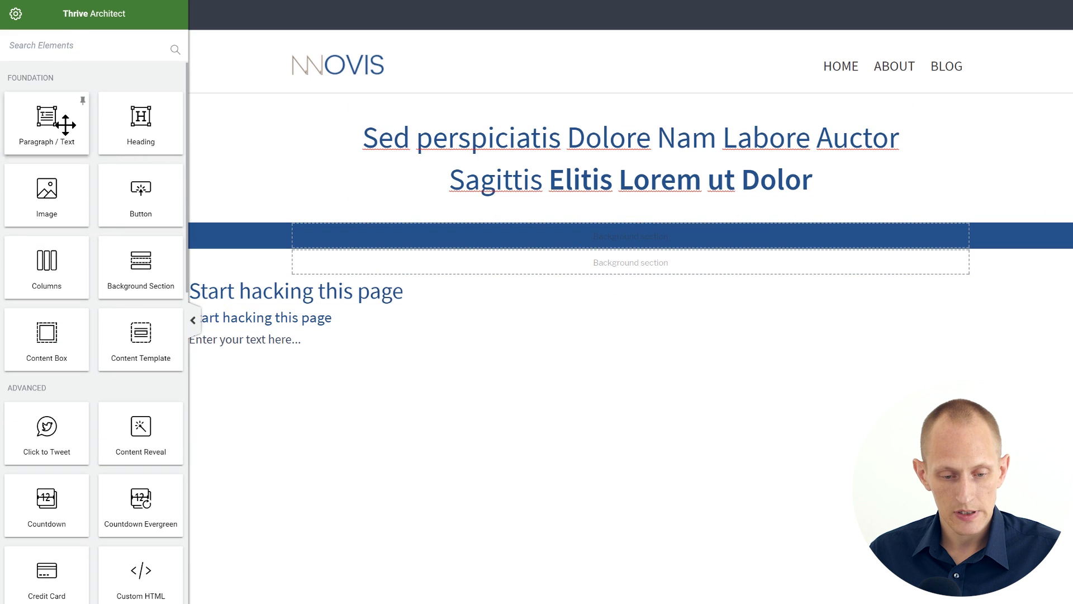
left_click_drag(52, 191, 641, 236)
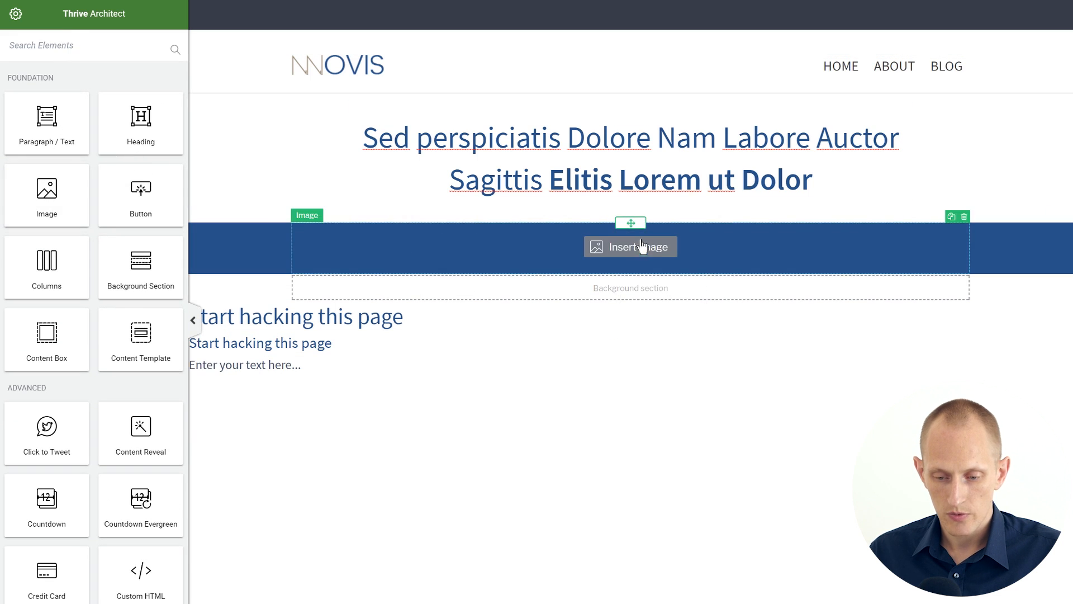
left_click(643, 246)
left_click(456, 150)
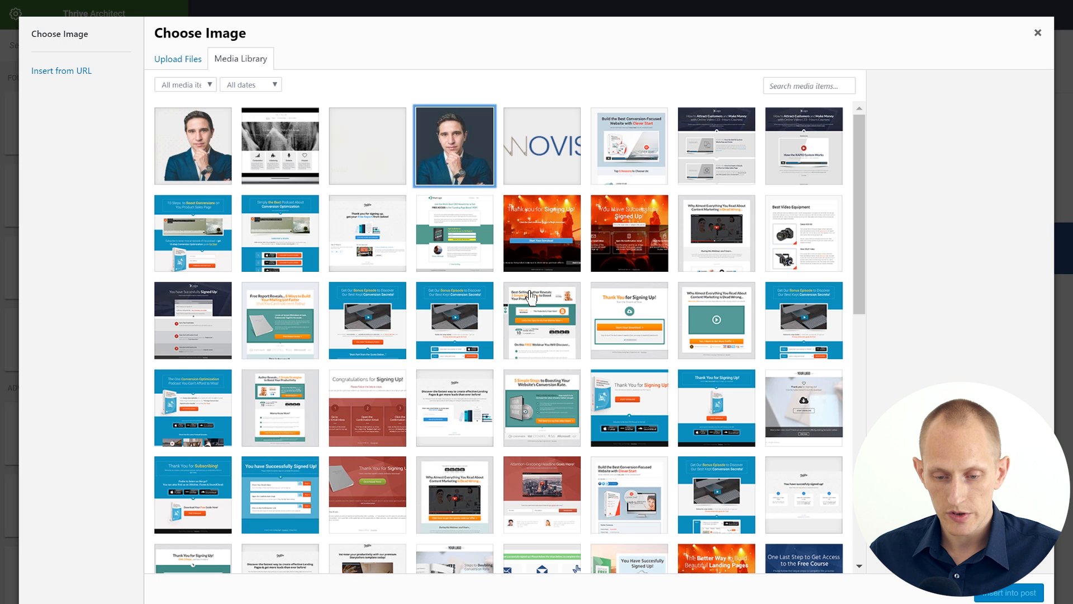
left_click(1001, 594)
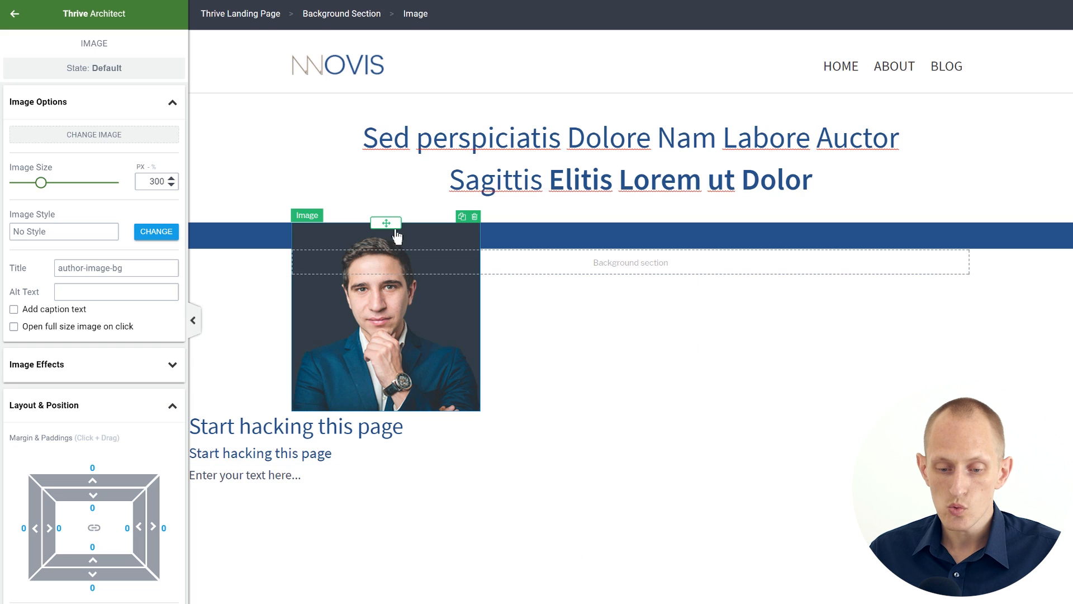
Center the portrait in the blue section and choose author-image-bg.jpg again as its image.
scroll(151, 498, "down", 3)
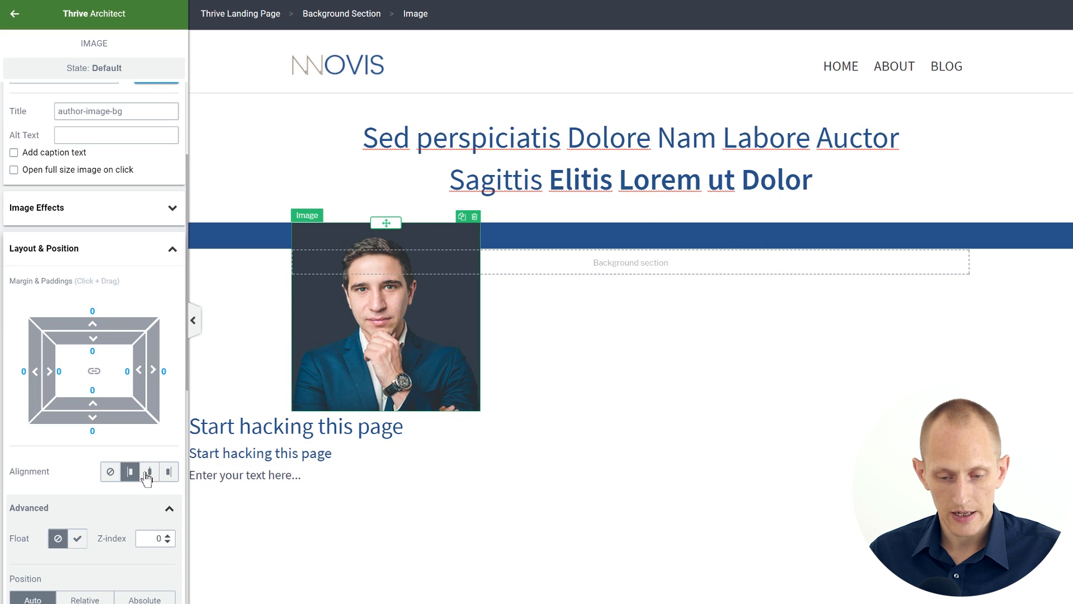
left_click(147, 473)
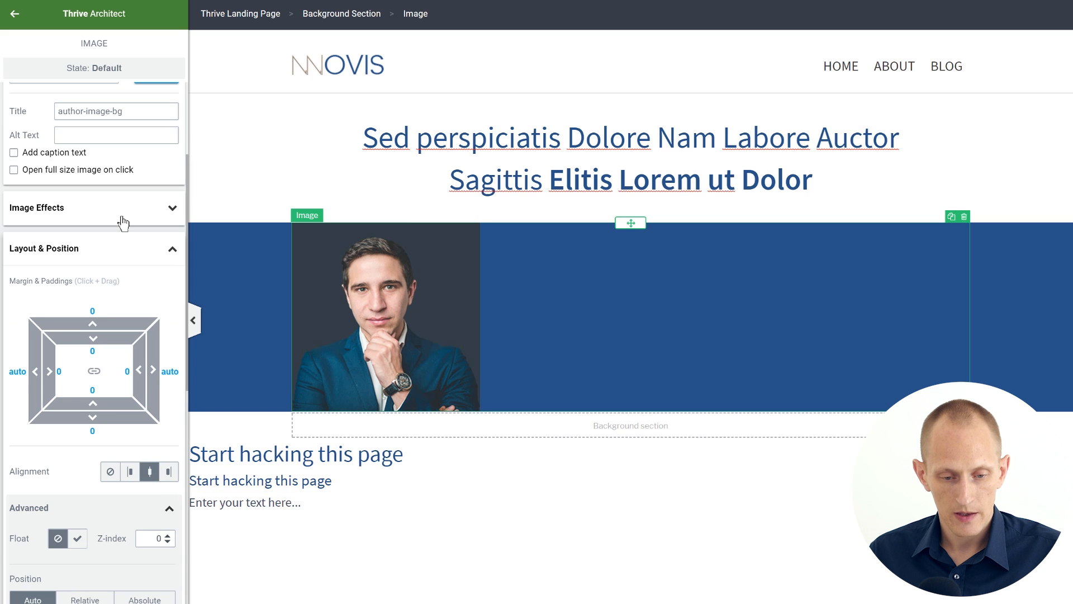
scroll(121, 202, "up", 3)
left_click(105, 137)
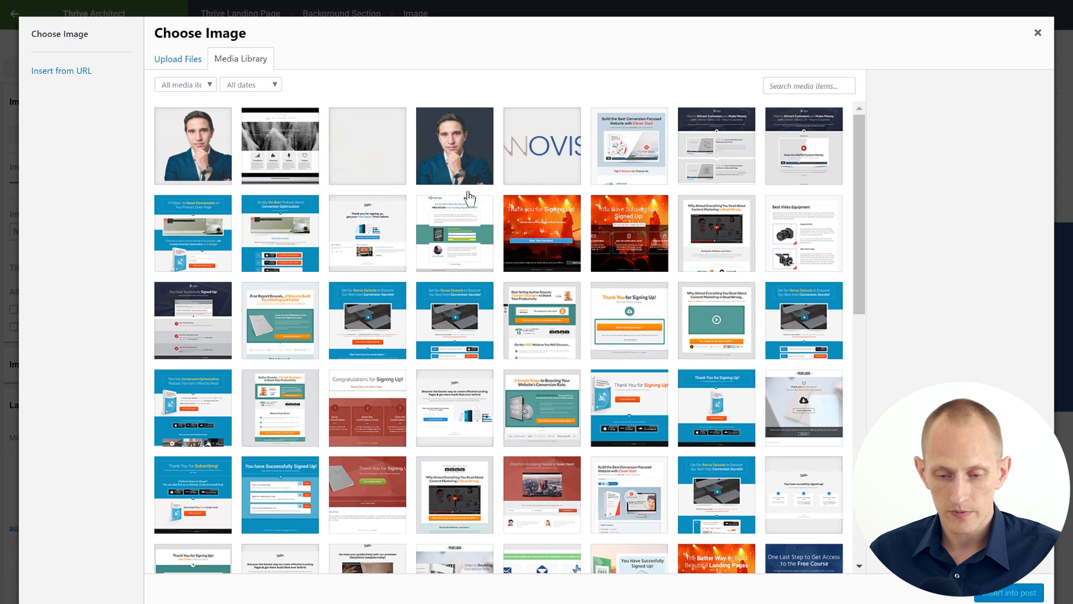
left_click(440, 137)
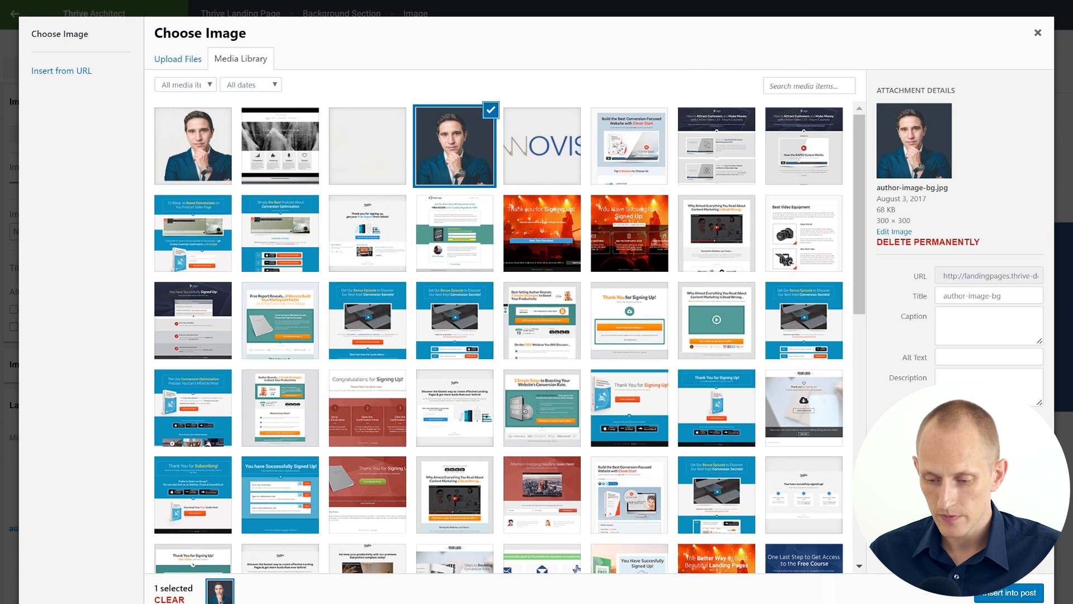
left_click(992, 597)
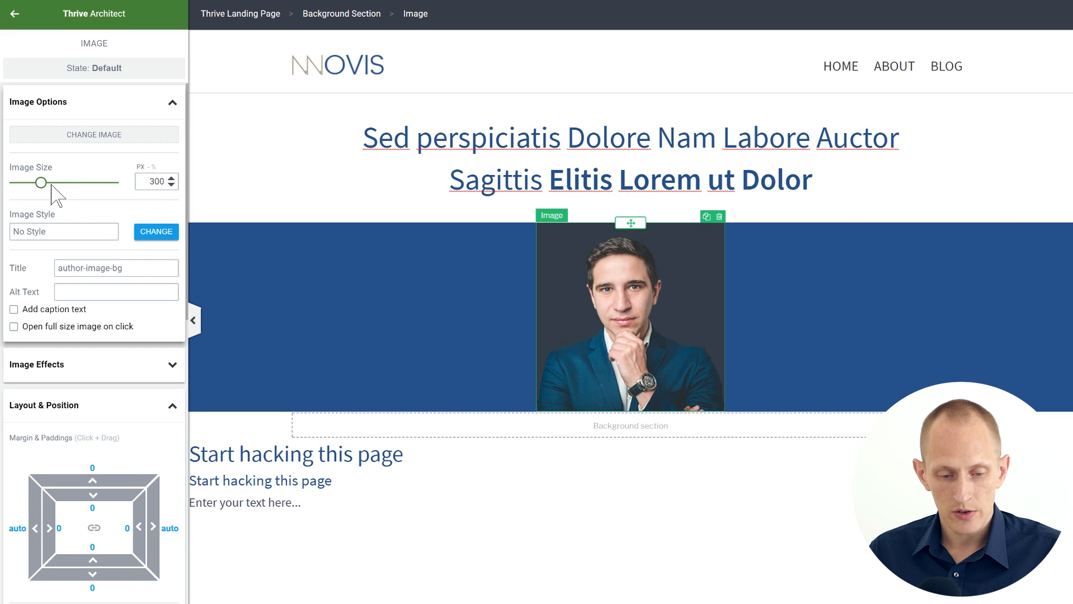
Reduce the portrait's image size to 137 px.
left_click_drag(41, 182, 26, 184)
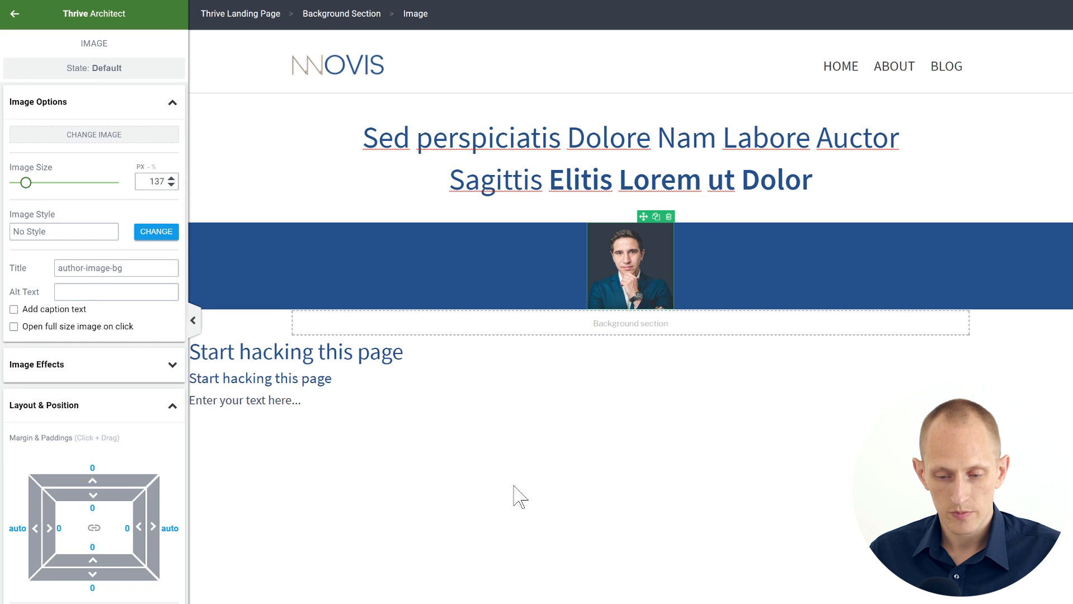
left_click(621, 486)
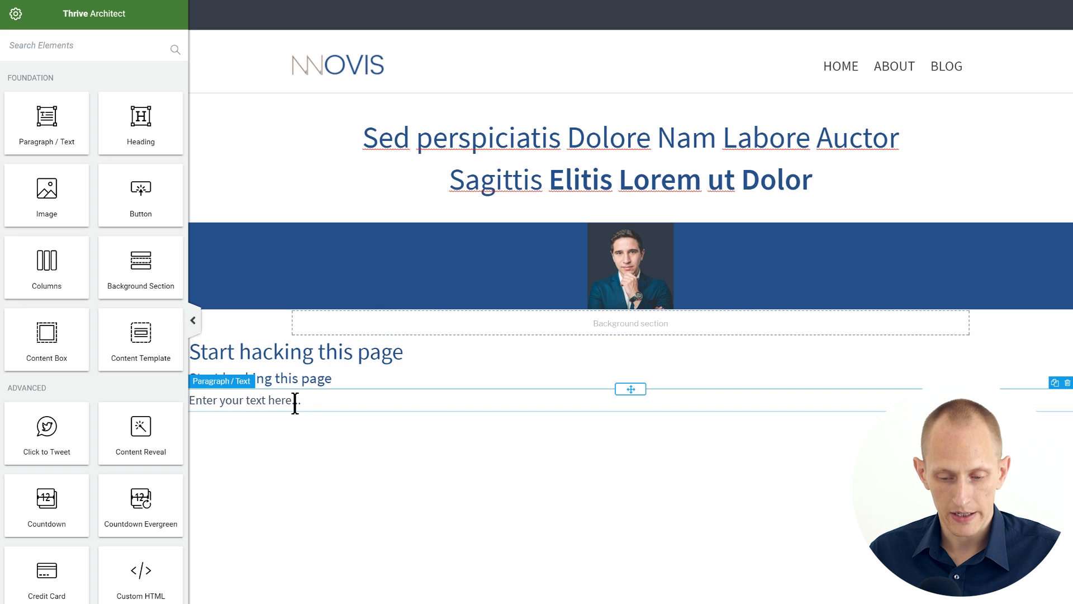
Duplicate the "Enter your text here..." paragraph twice and move two of the paragraphs into the blue section below the portrait.
left_click(1055, 385)
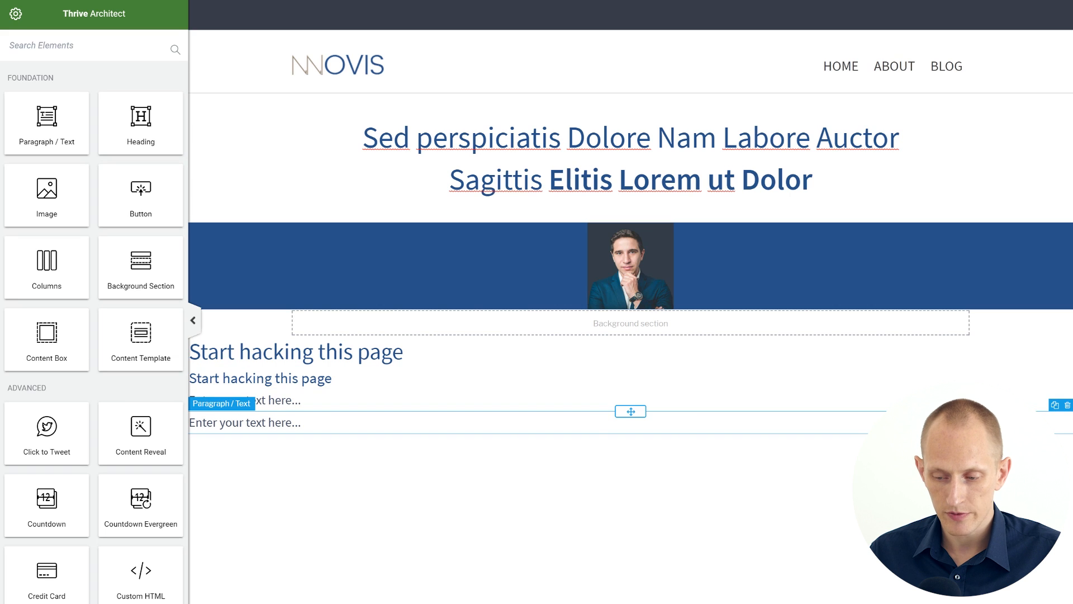
left_click(1057, 407)
left_click_drag(626, 415, 643, 321)
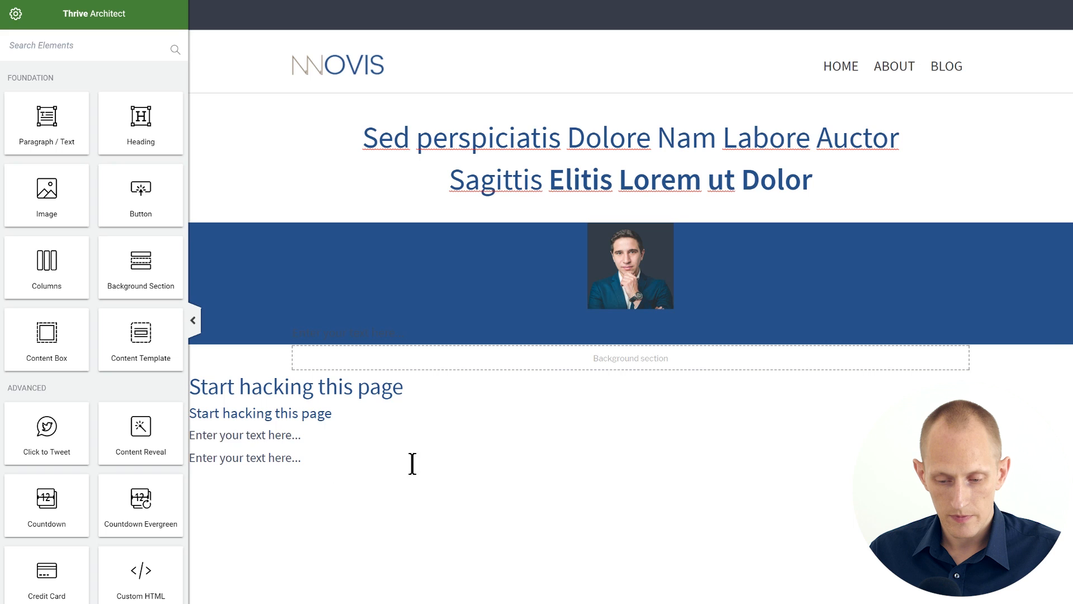
left_click_drag(627, 447, 637, 323)
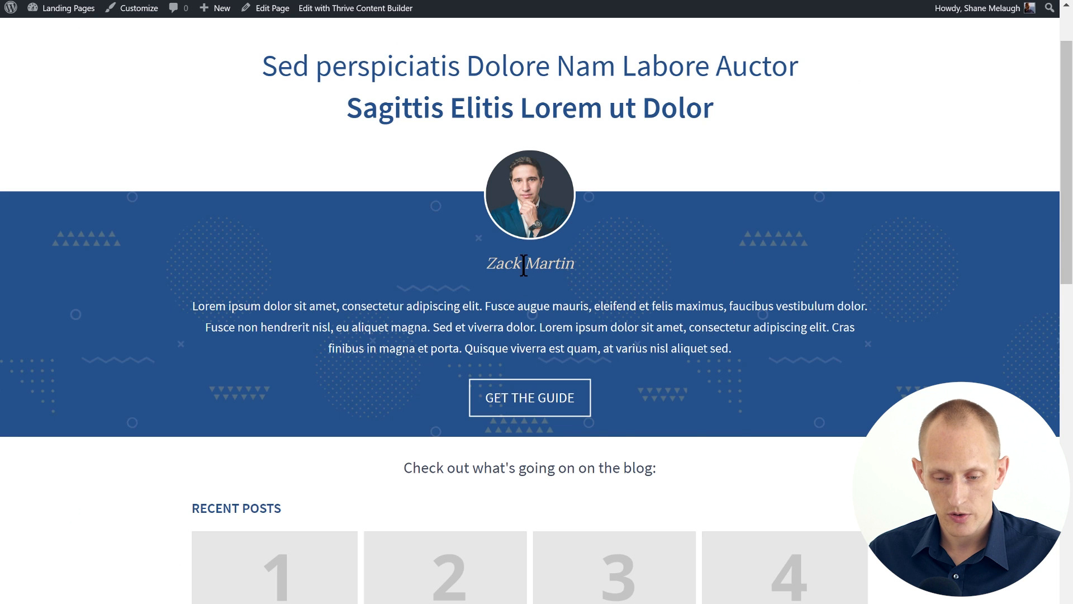
Inspect the name below the portrait on the reference page and look up its text color and font styles.
right_click(524, 265)
left_click(593, 483)
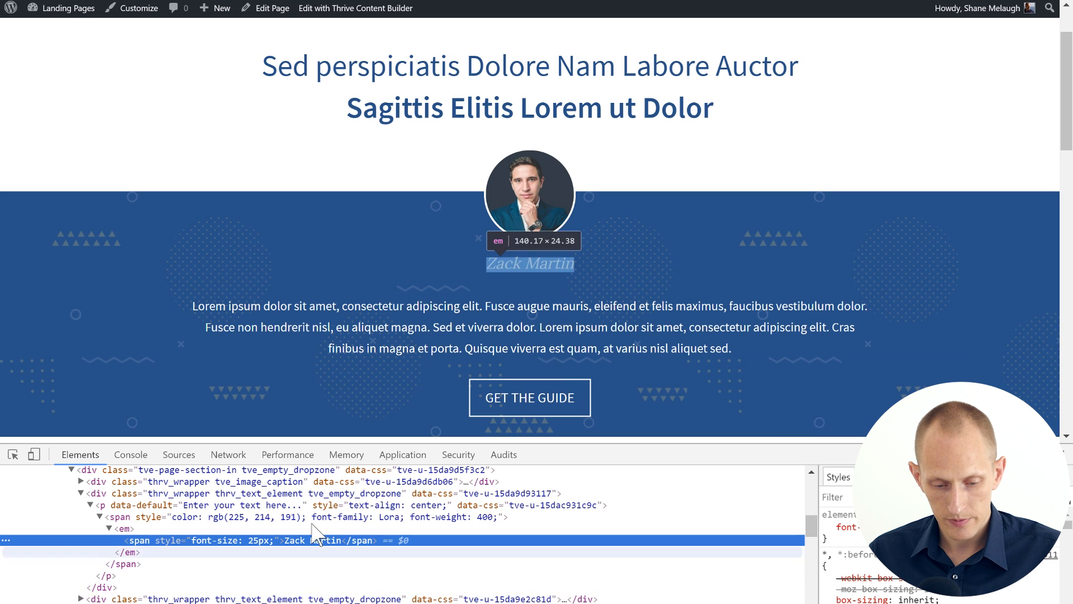
left_click(286, 518)
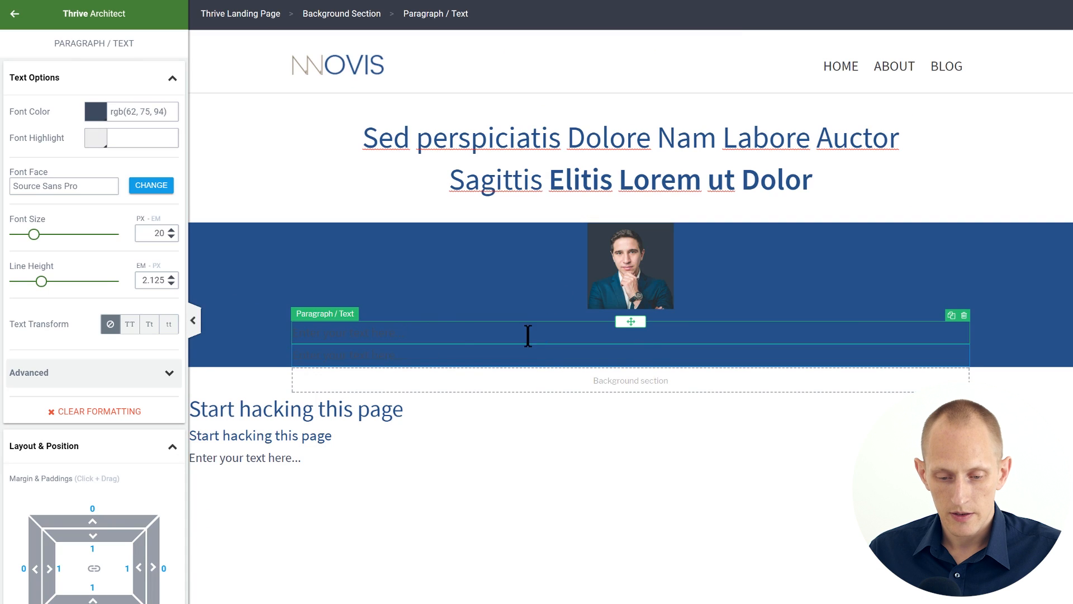
Set the font color of the first placeholder paragraph below the portrait to #e1d6bf.
left_click(371, 335)
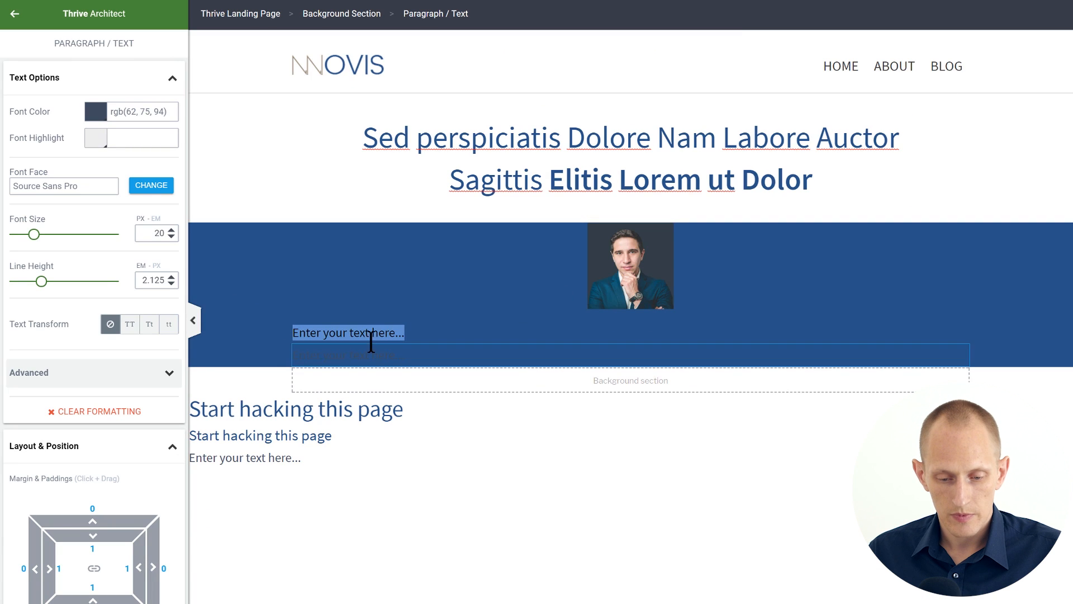
left_click(95, 123)
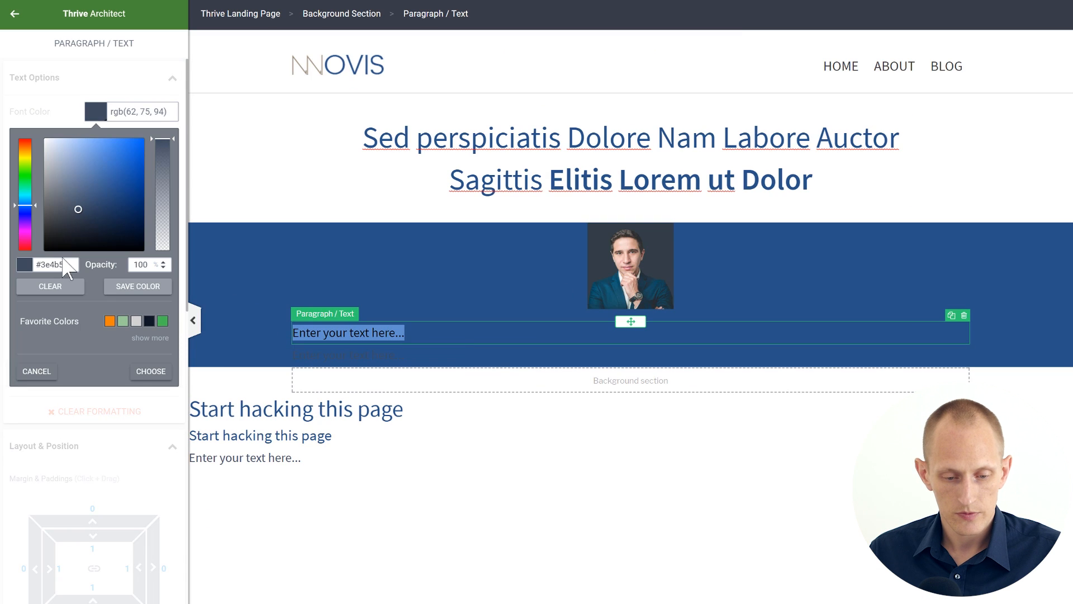
left_click_drag(72, 264, 9, 262)
type("#e1d6bf")
left_click(151, 371)
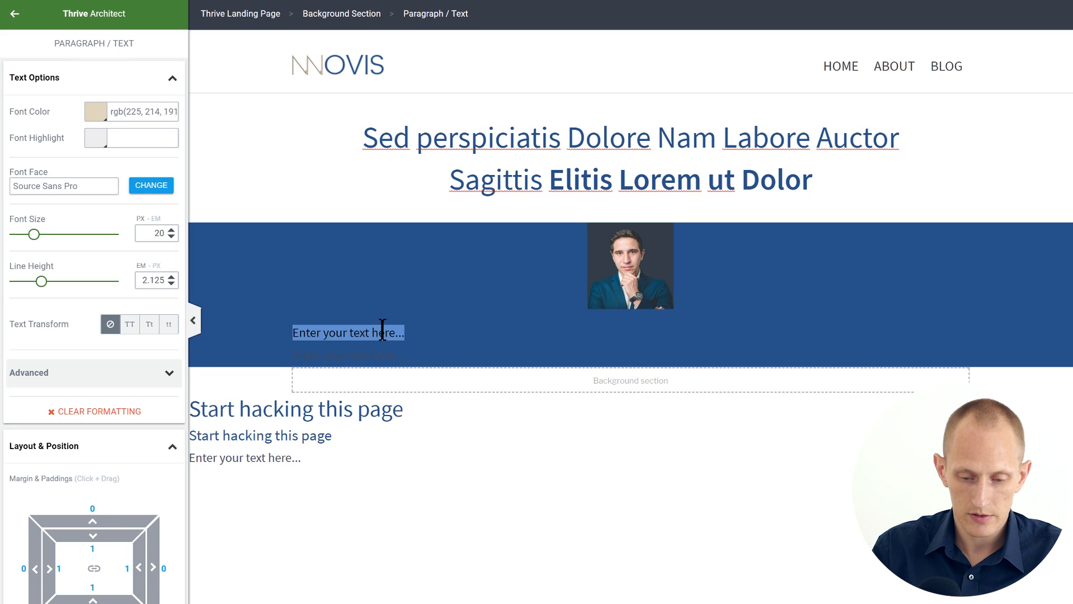
Replace that paragraph's placeholder with the author's name from the reference page and center it.
type("Zack Martin")
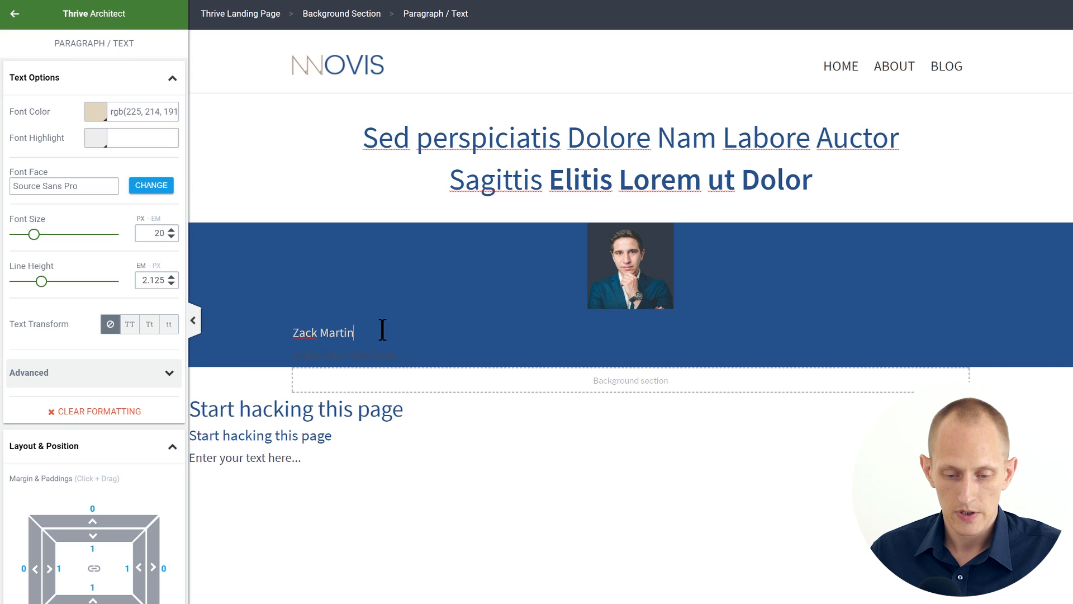
left_click(410, 369)
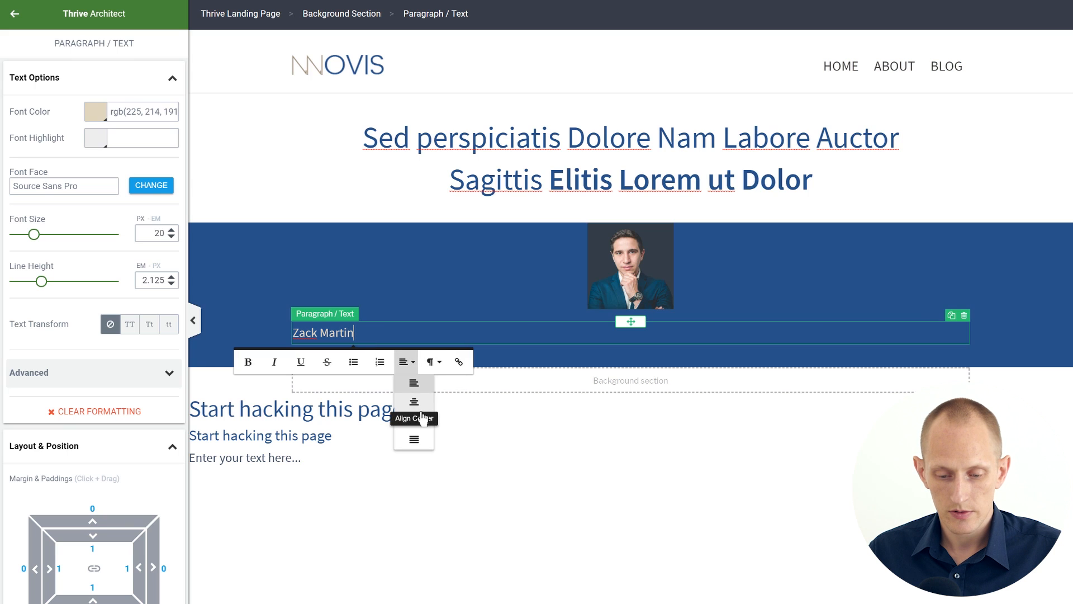
left_click(413, 400)
left_click(681, 504)
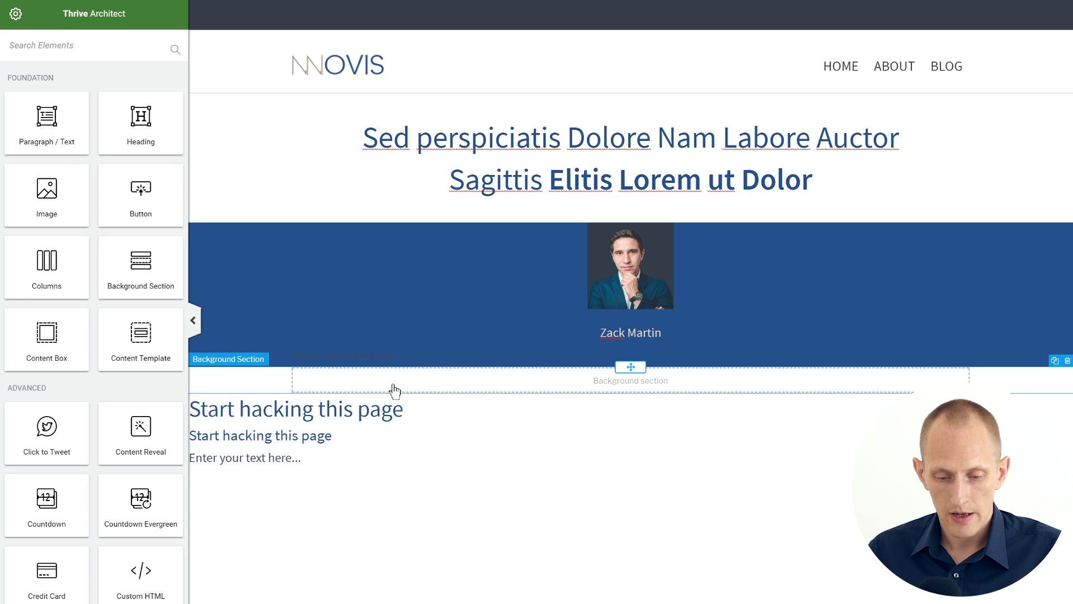
Copy the Lorem ipsum paragraph from the reference page and paste it over the placeholder text below the author's name.
left_click(371, 360)
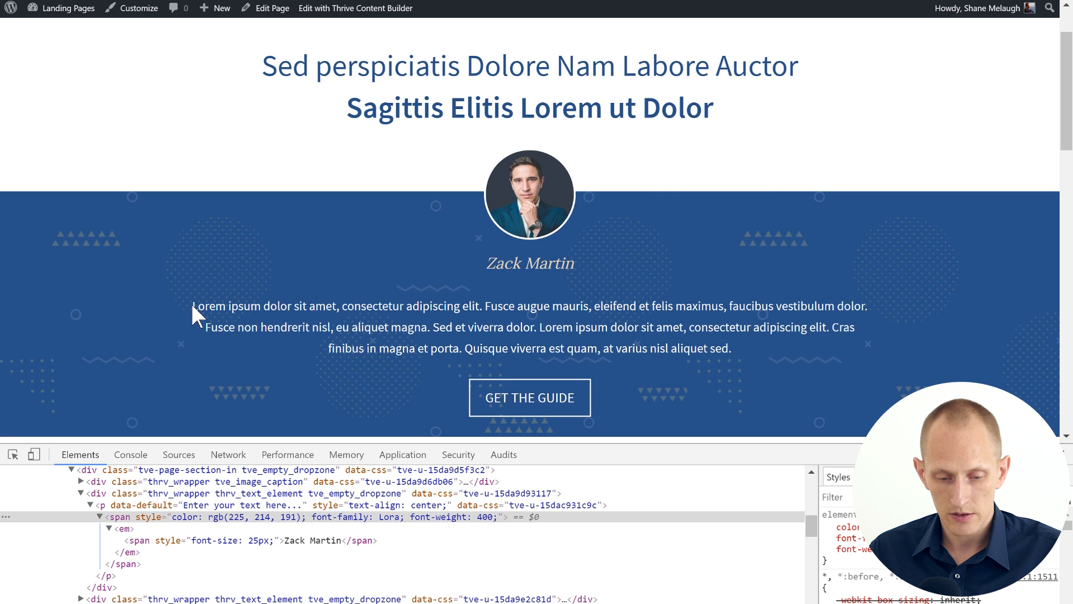
left_click_drag(193, 308, 718, 350)
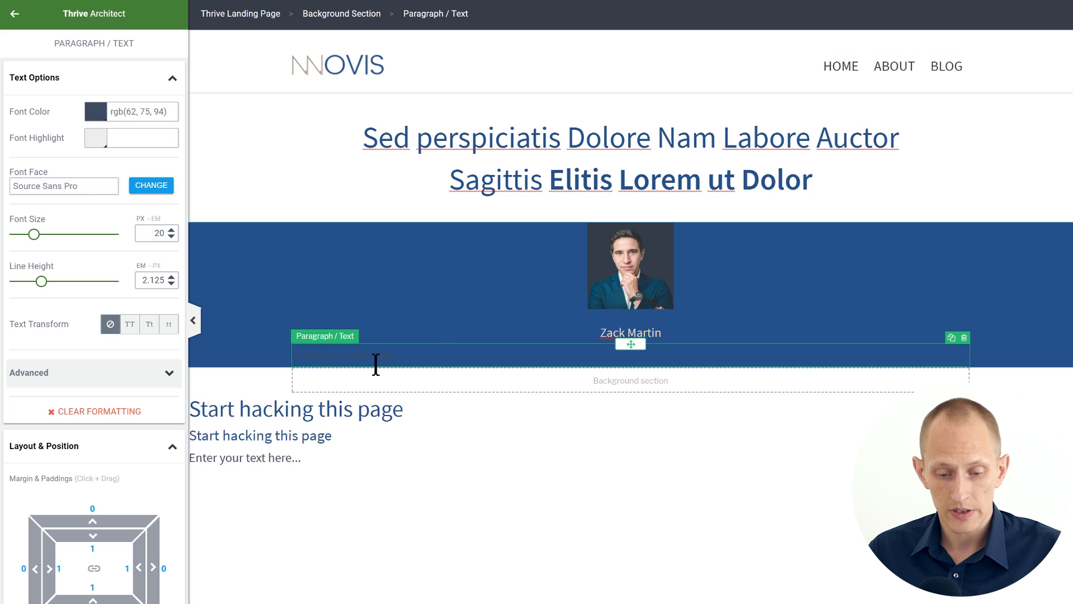
triple_click(372, 358)
key("ctrl+v")
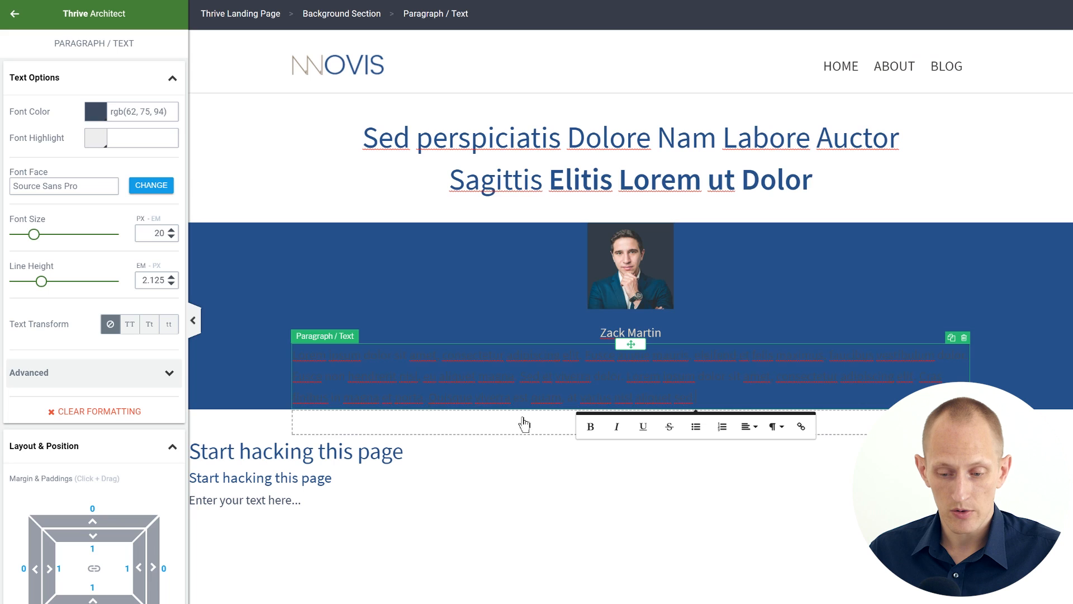
Center the pasted Lorem ipsum paragraph and set its font color to white, #ffffff.
left_click(750, 426)
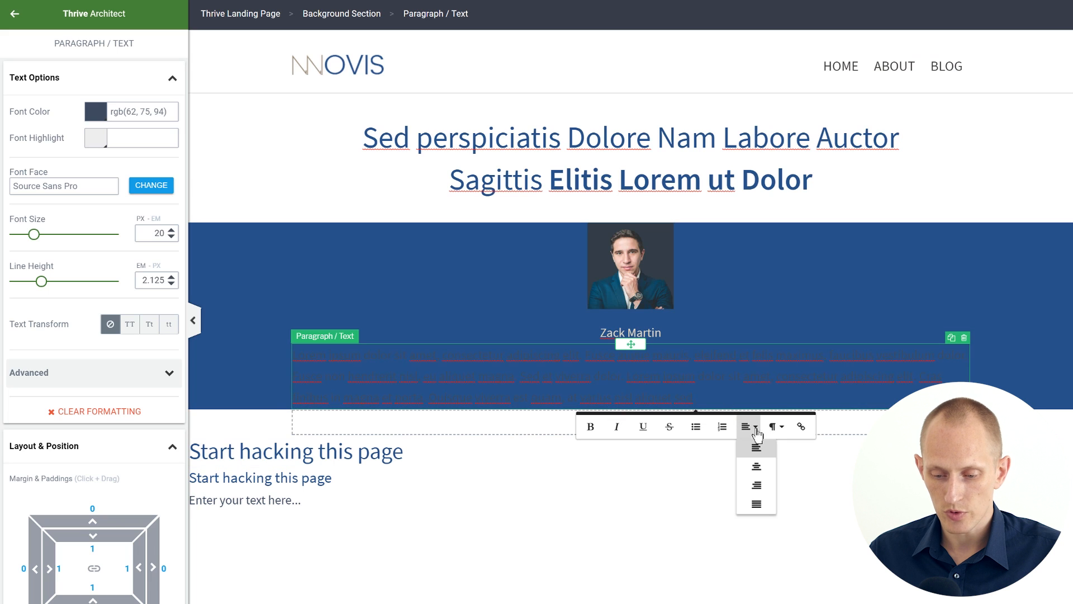
left_click(756, 469)
triple_click(575, 376)
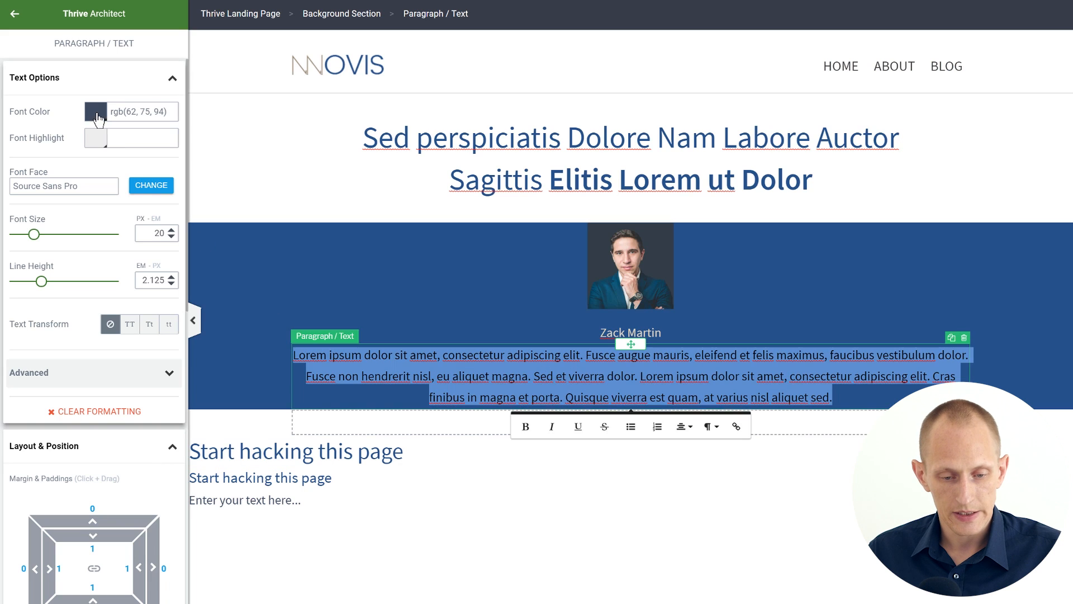
left_click(95, 111)
left_click_drag(95, 208, 11, 98)
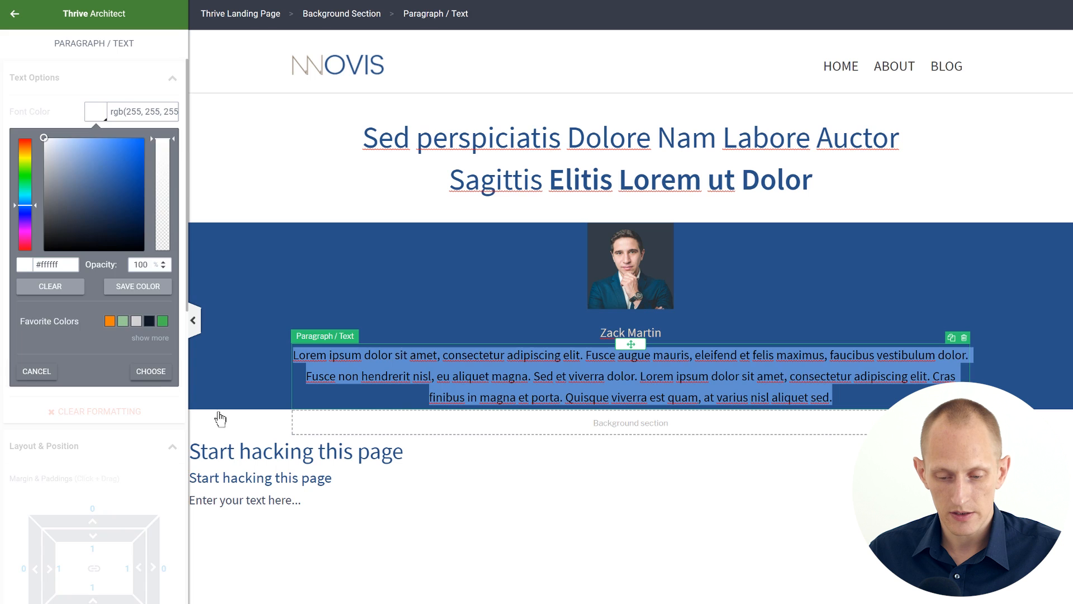
left_click(151, 372)
left_click(899, 595)
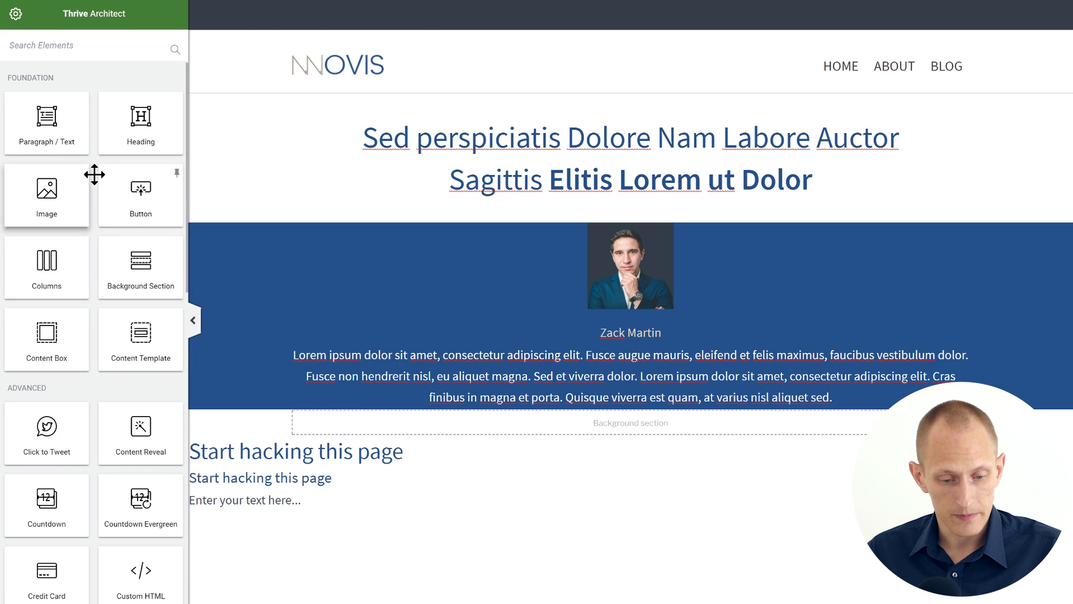
Add a button in the Ghost style below the Lorem ipsum paragraph in the blue section and center it.
left_click_drag(116, 199, 647, 410)
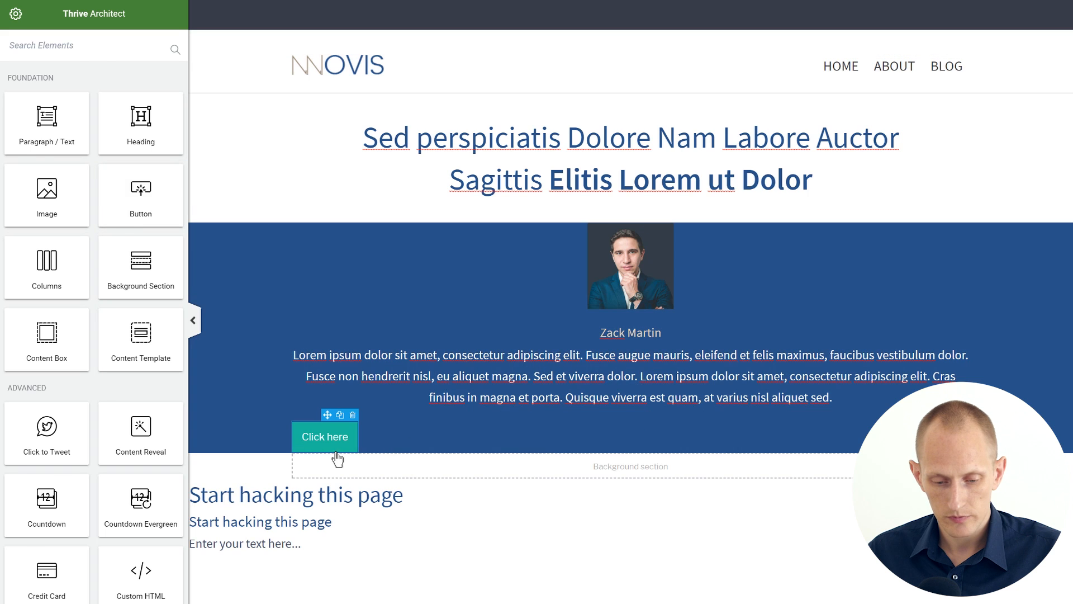
left_click(156, 195)
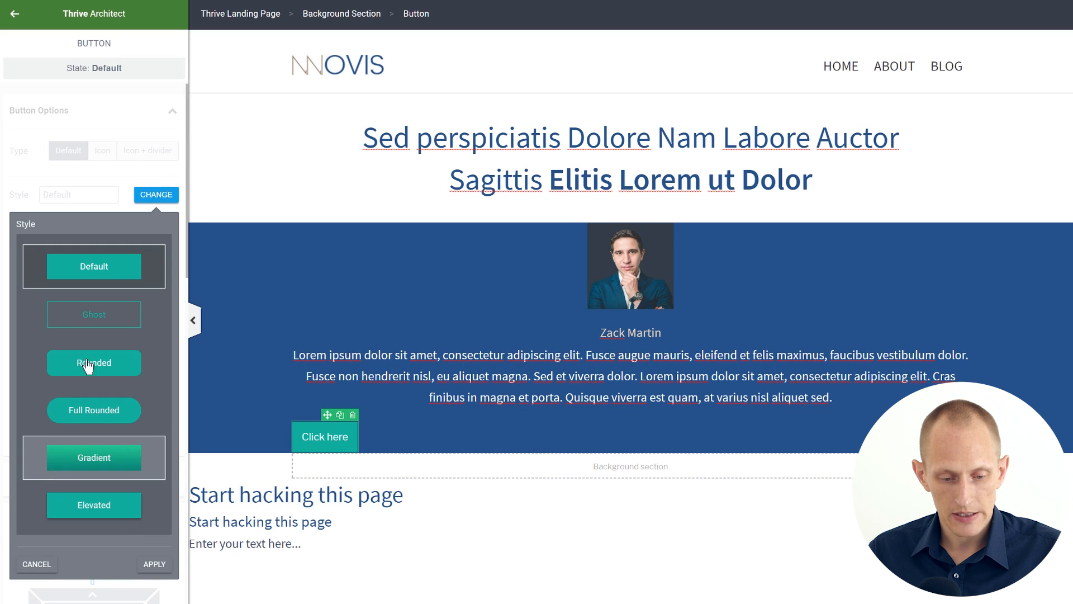
left_click(94, 314)
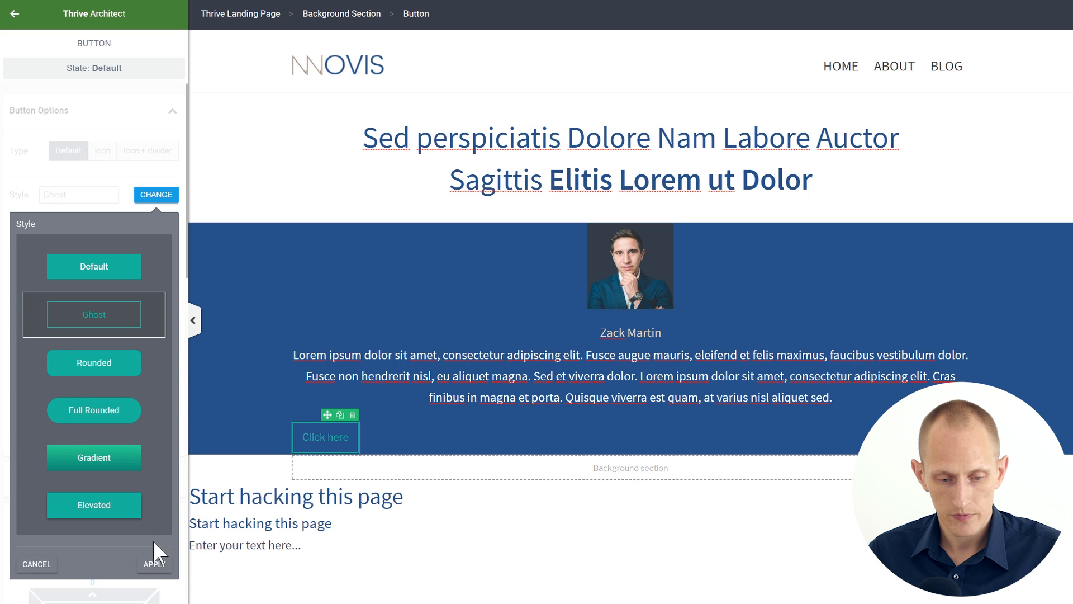
left_click(156, 566)
scroll(158, 569, "down", 5)
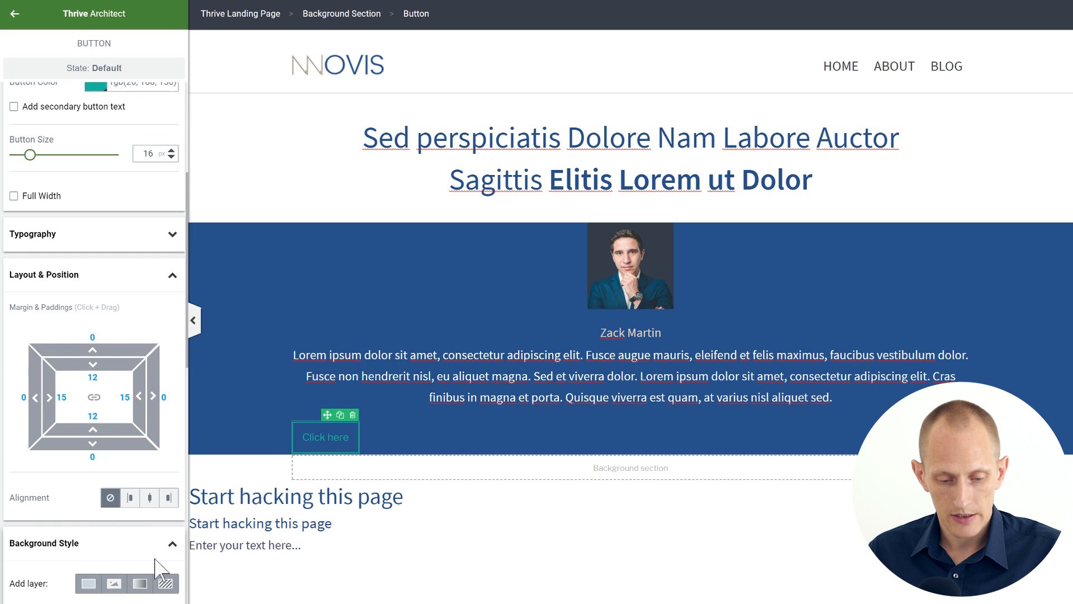
left_click(150, 497)
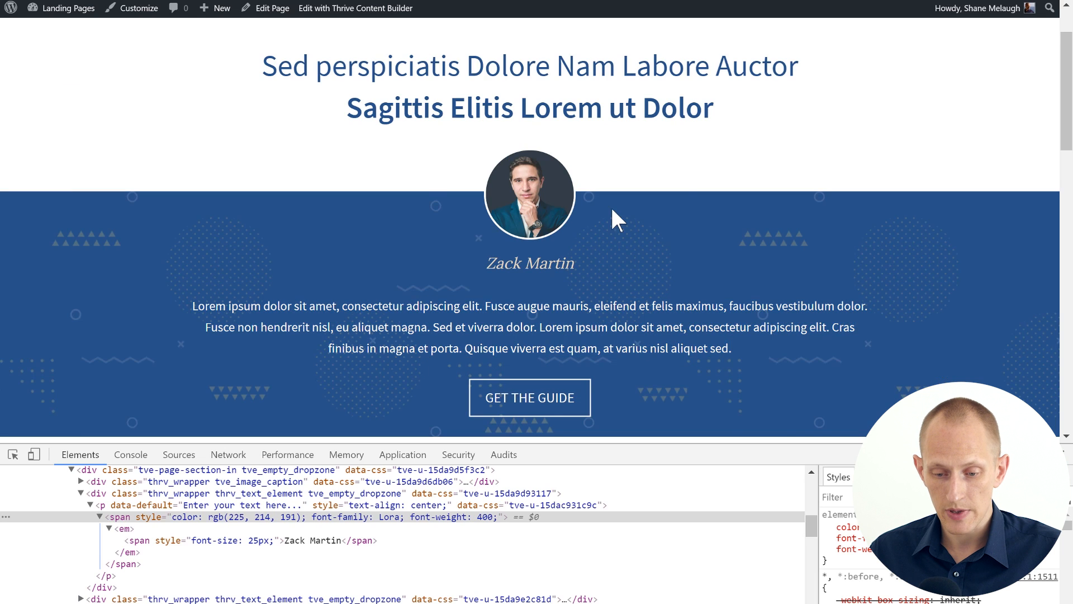
Add the image hpsw-pattern-3 from the media library as a background layer of the blue section.
scroll(559, 240, "down", 1)
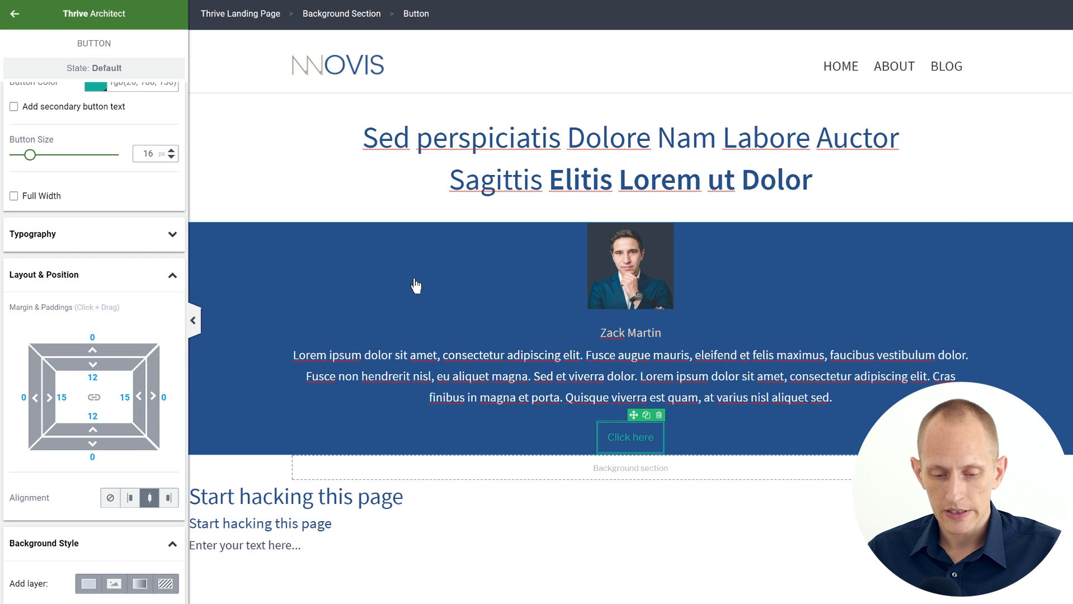
left_click(237, 285)
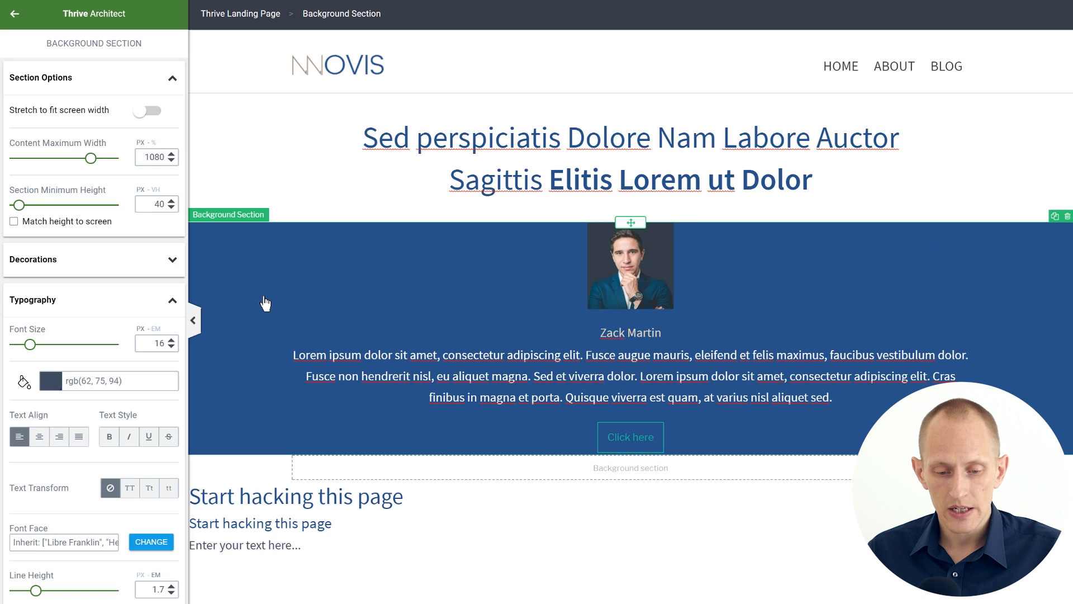
scroll(84, 212, "down", 10)
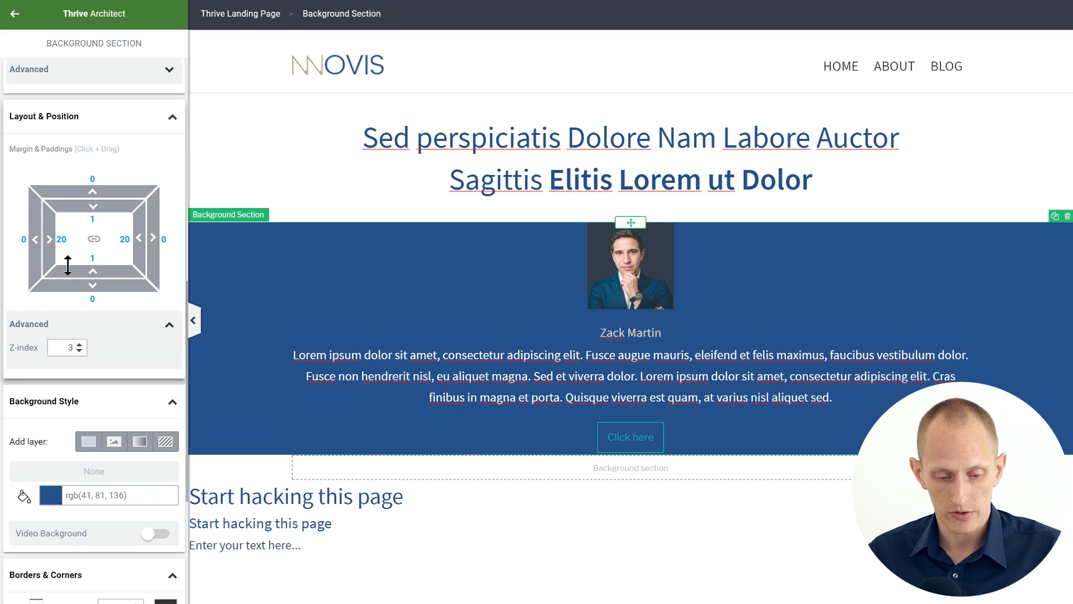
scroll(68, 265, "down", 2)
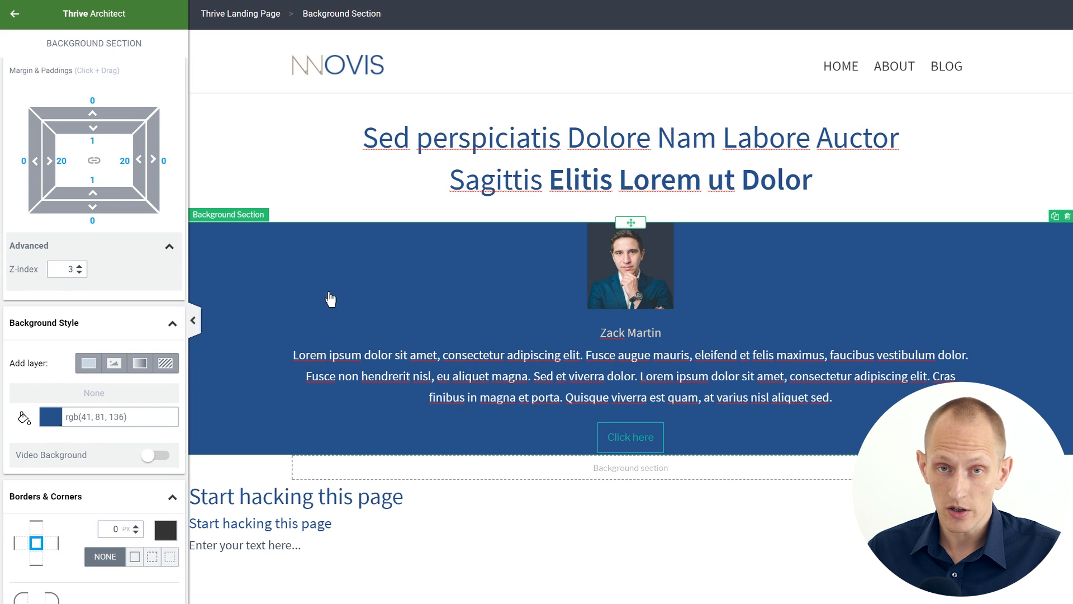
left_click(116, 365)
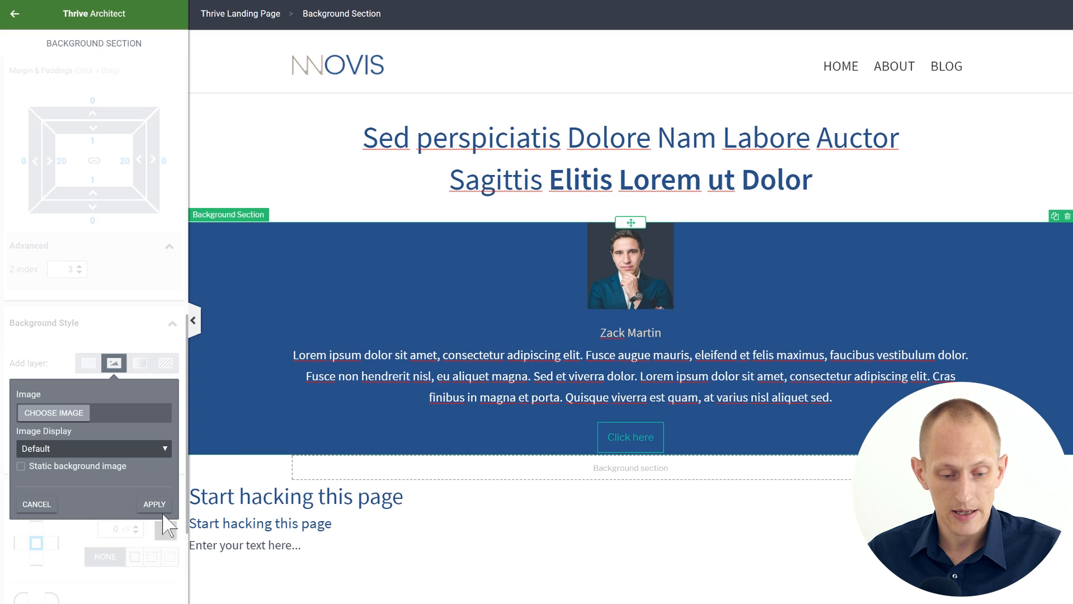
left_click(63, 418)
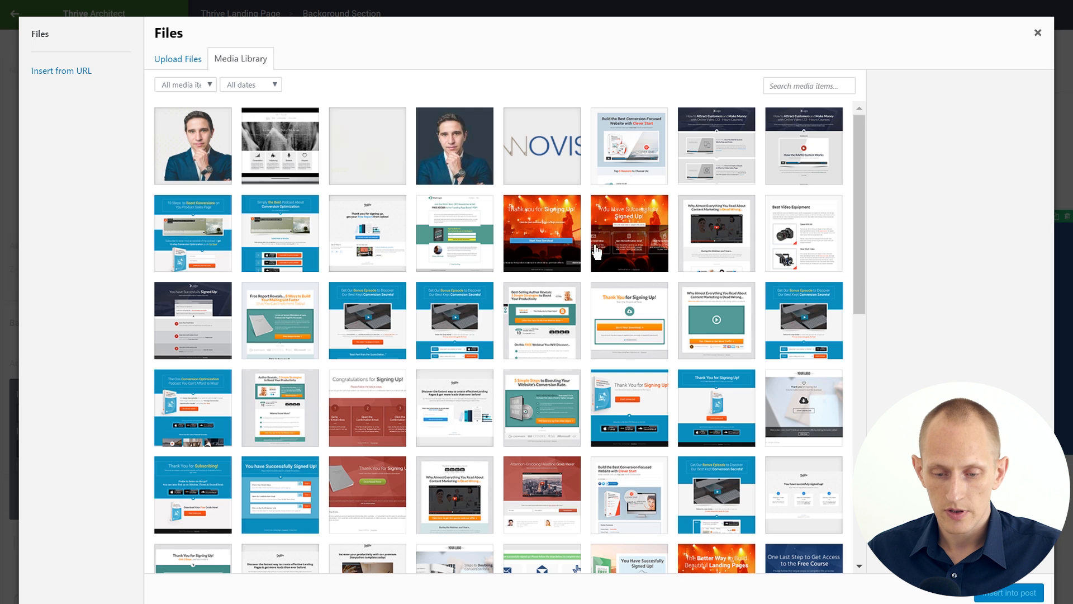
left_click(381, 144)
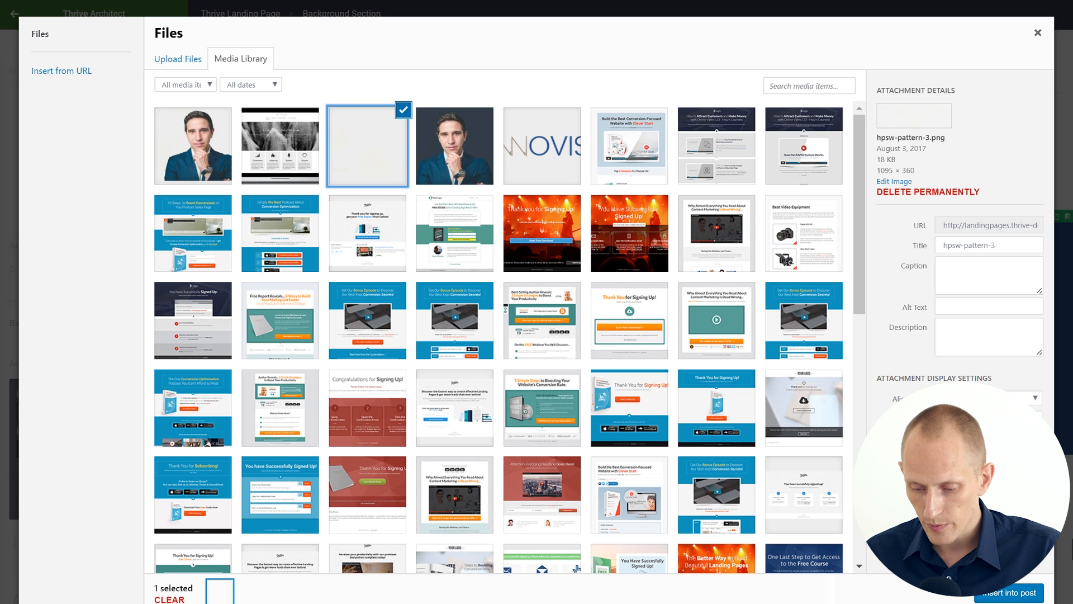
left_click(1016, 594)
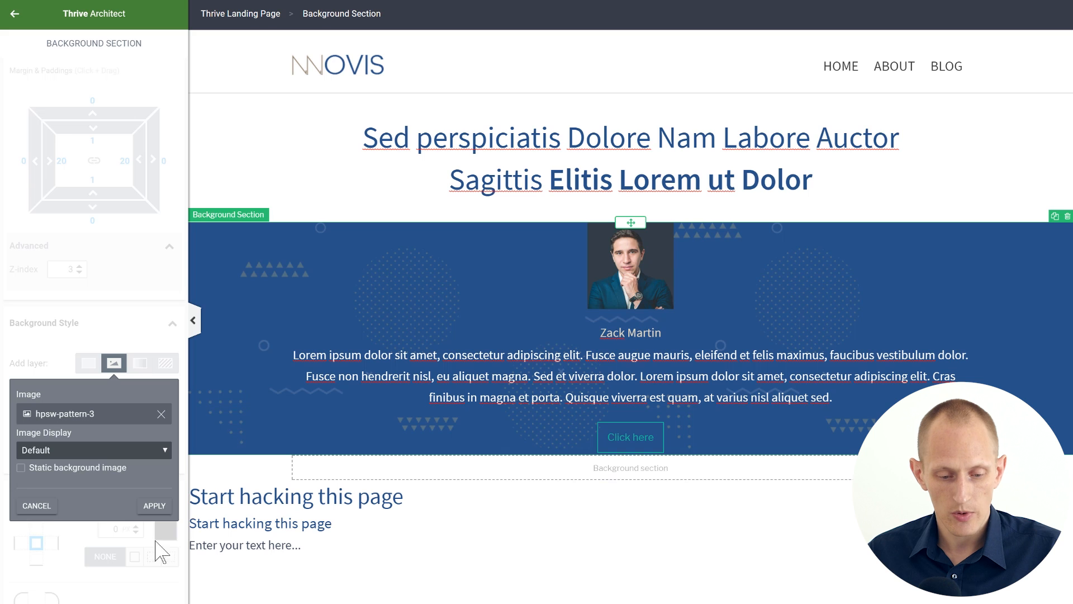
Set the background pattern's image display to Repeat/tile and apply the layer.
left_click(70, 450)
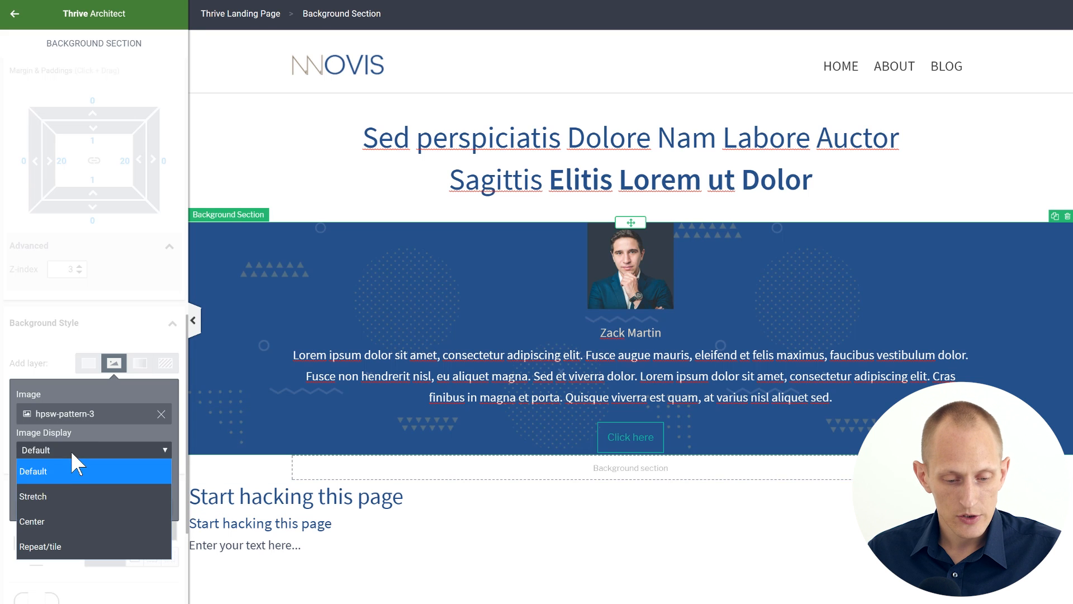
left_click(66, 547)
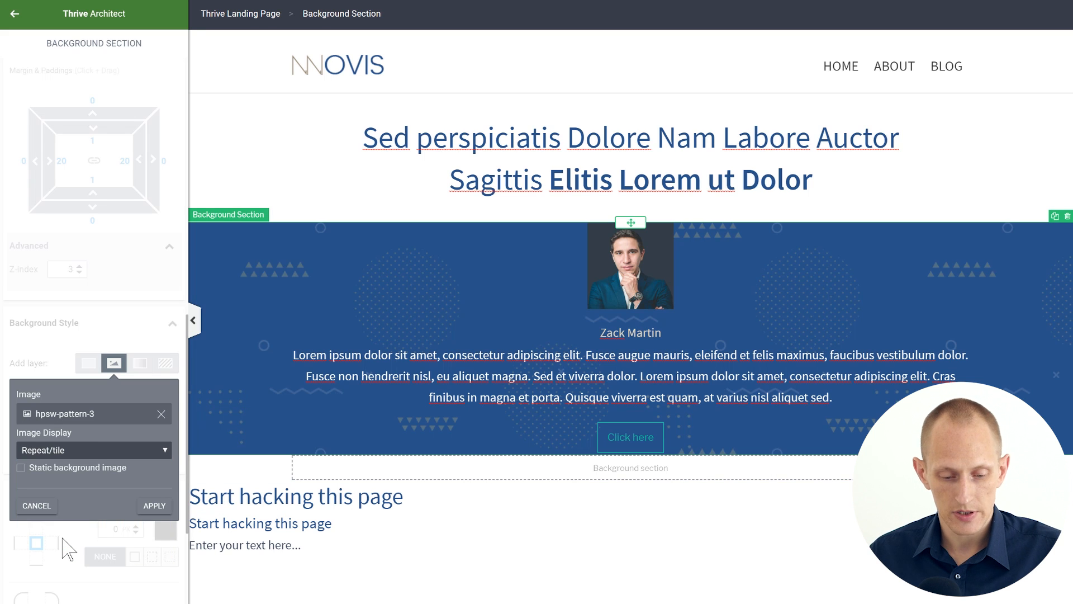
left_click(560, 367)
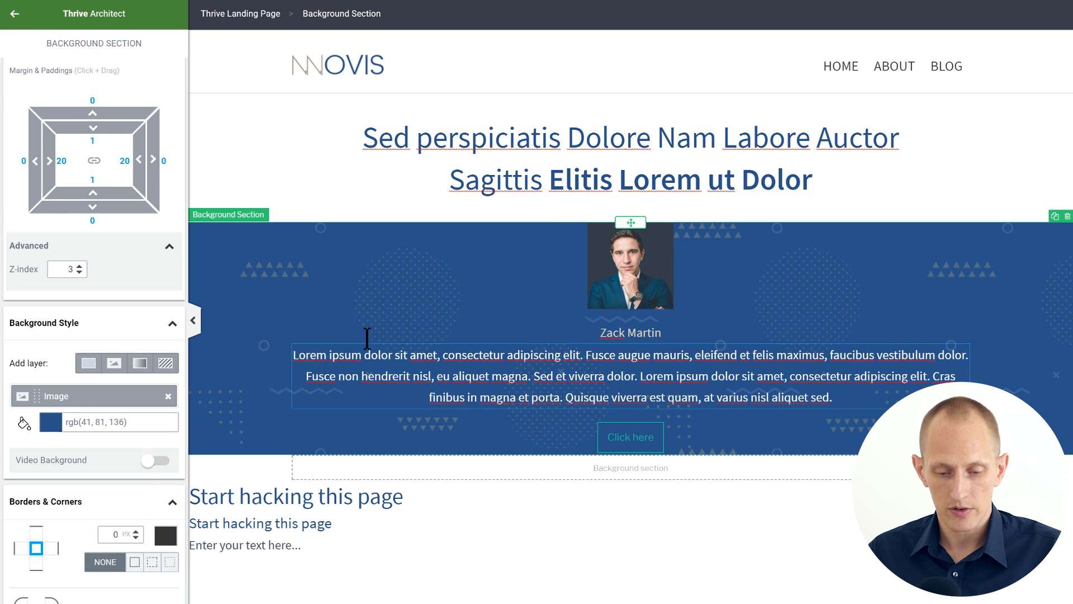
Try a linear gradient layer over the blue section, from white at 48.9% opacity to black at 46.1%, and remove it again.
left_click(139, 364)
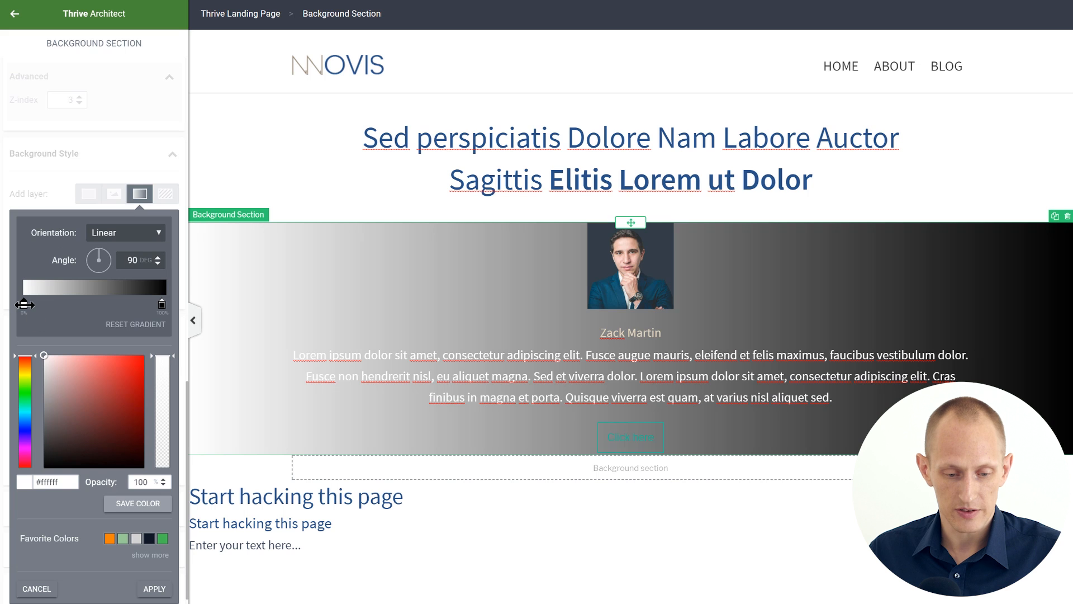
left_click_drag(164, 383, 163, 414)
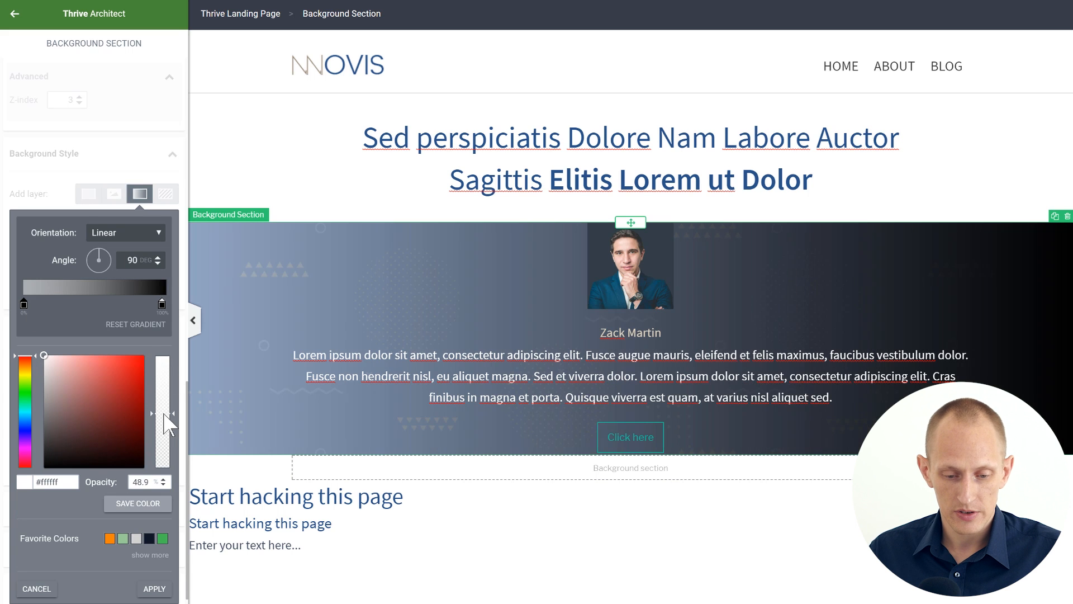
left_click(161, 304)
left_click_drag(165, 372, 164, 416)
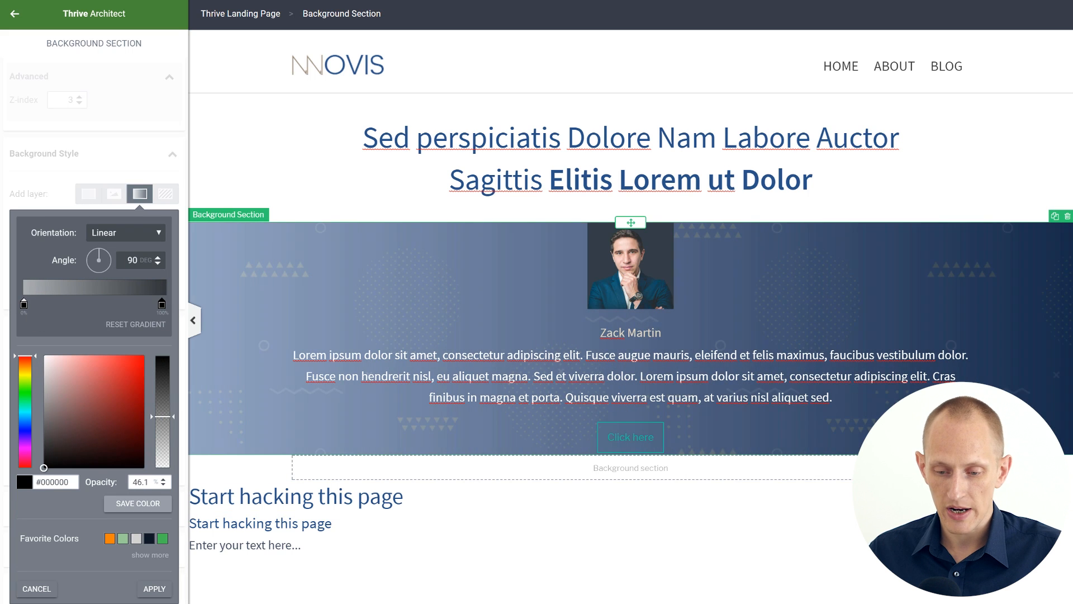
left_click(155, 589)
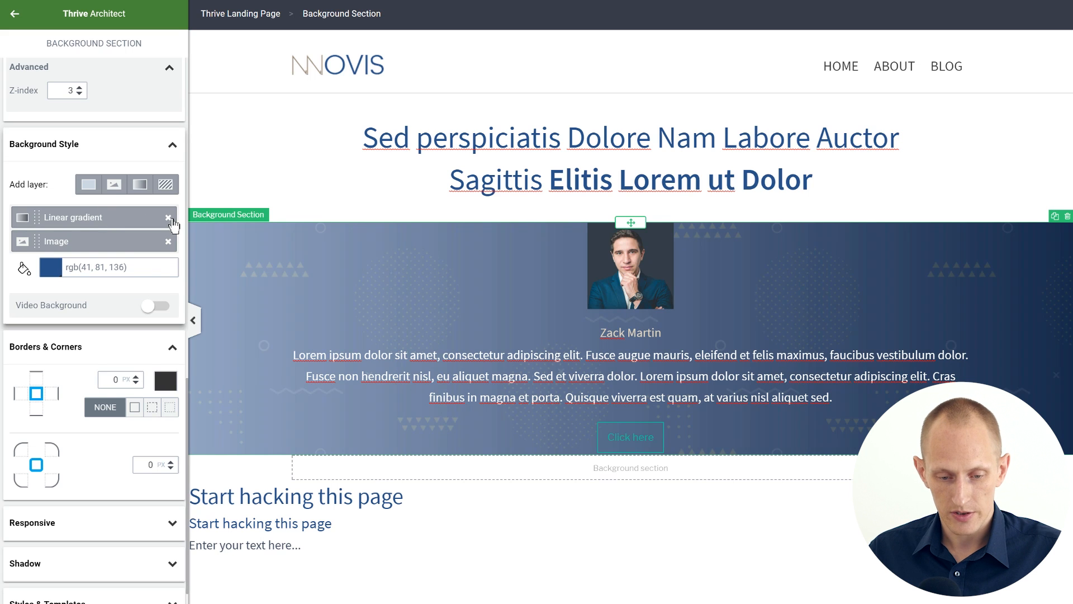
left_click(169, 218)
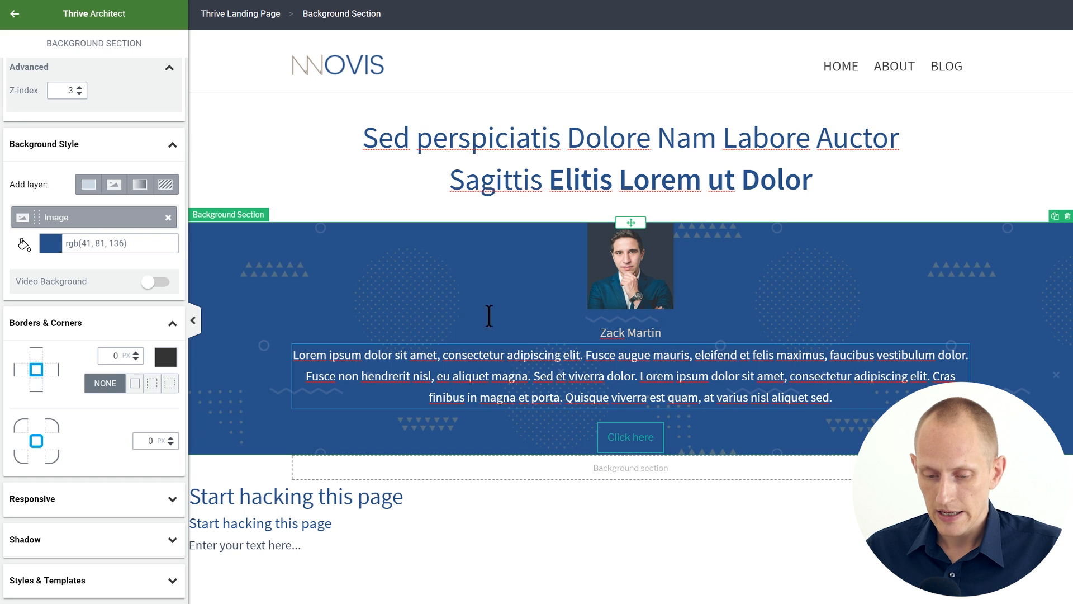
Round the corners of the portrait image with a radius of 83 px to make it circular.
left_click(631, 259)
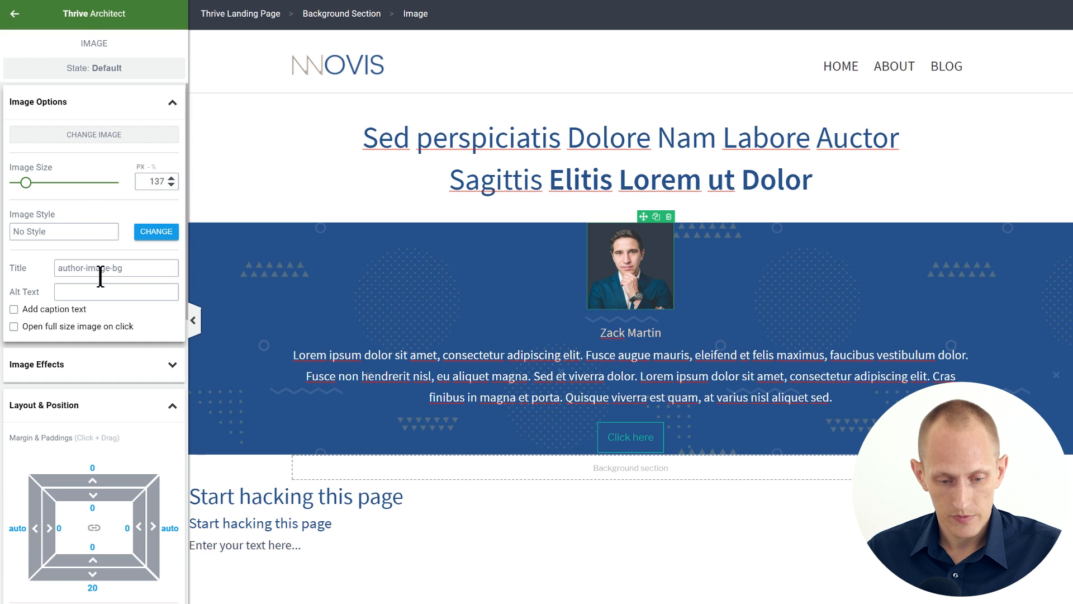
scroll(150, 364, "down", 10)
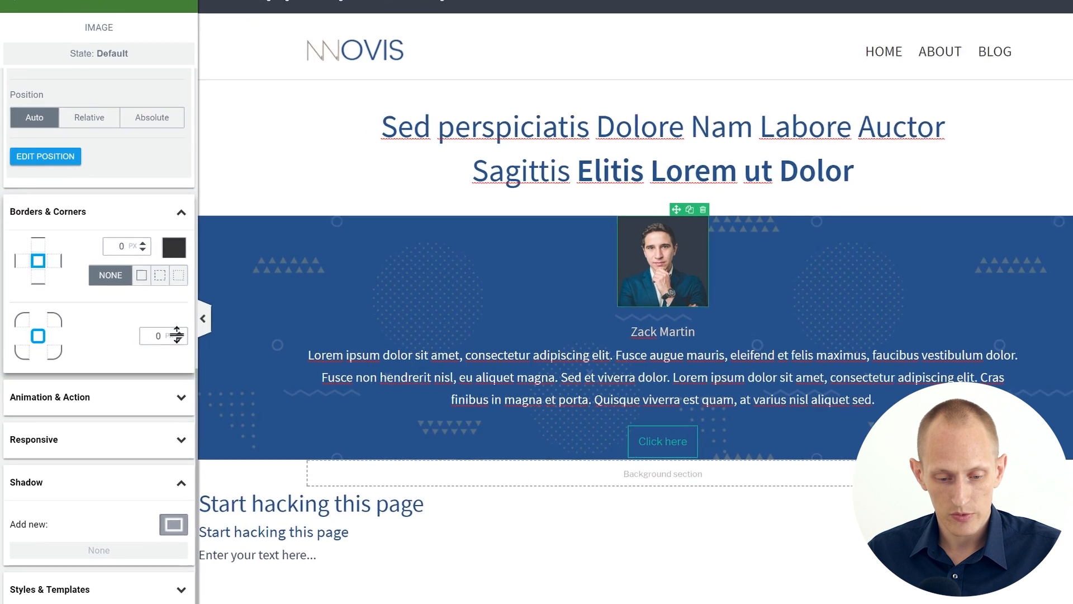
left_click_drag(171, 337, 172, 279)
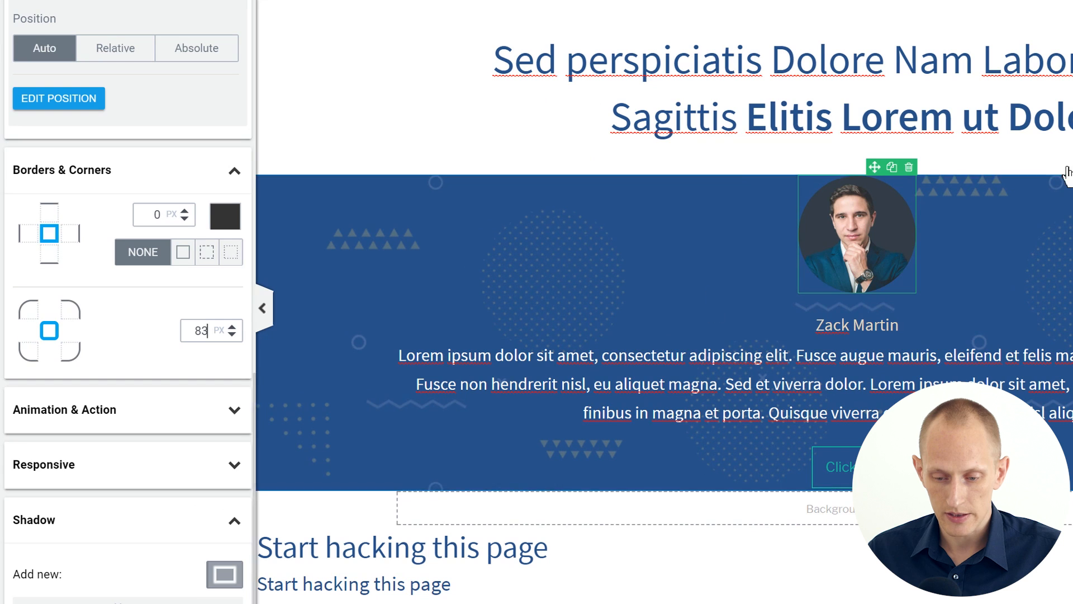
Give the portrait a solid white (#ffffff) border 5 px thick.
left_click_drag(187, 212, 185, 193)
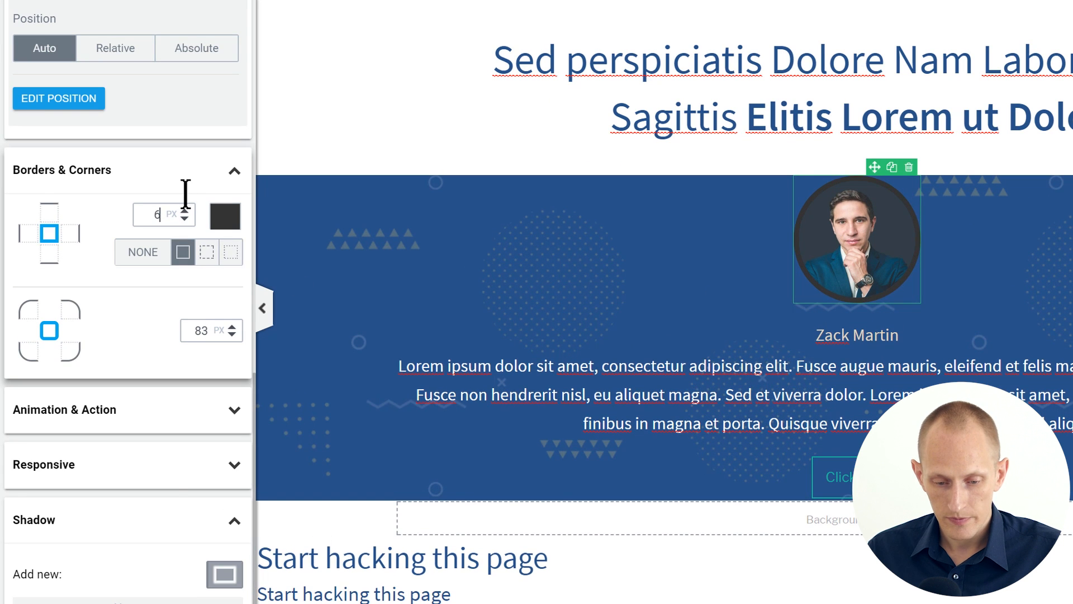
left_click(230, 221)
left_click_drag(98, 305, 11, 180)
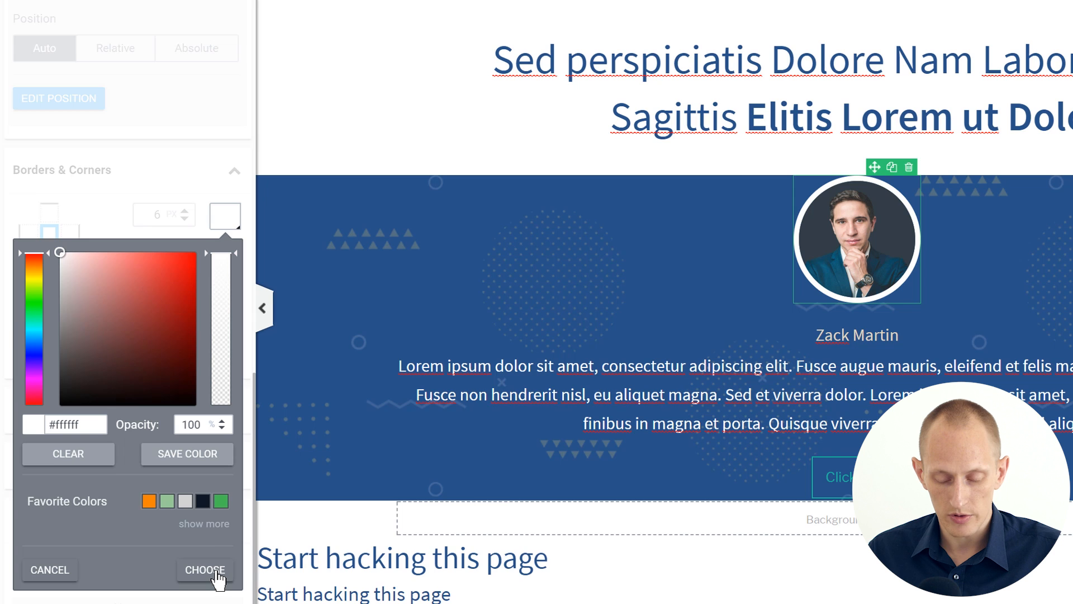
left_click(218, 579)
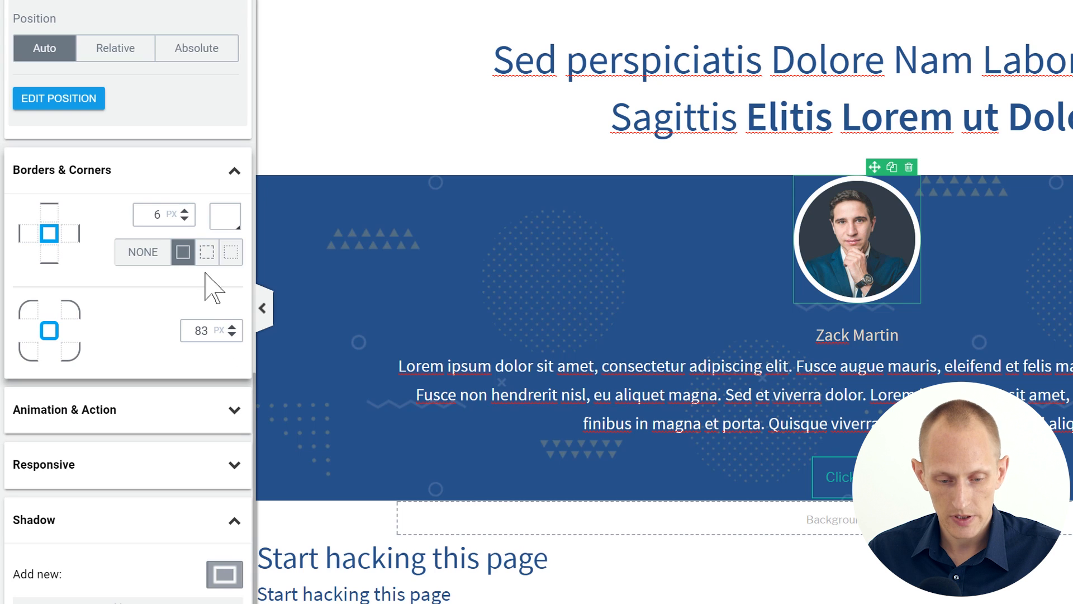
left_click(186, 219)
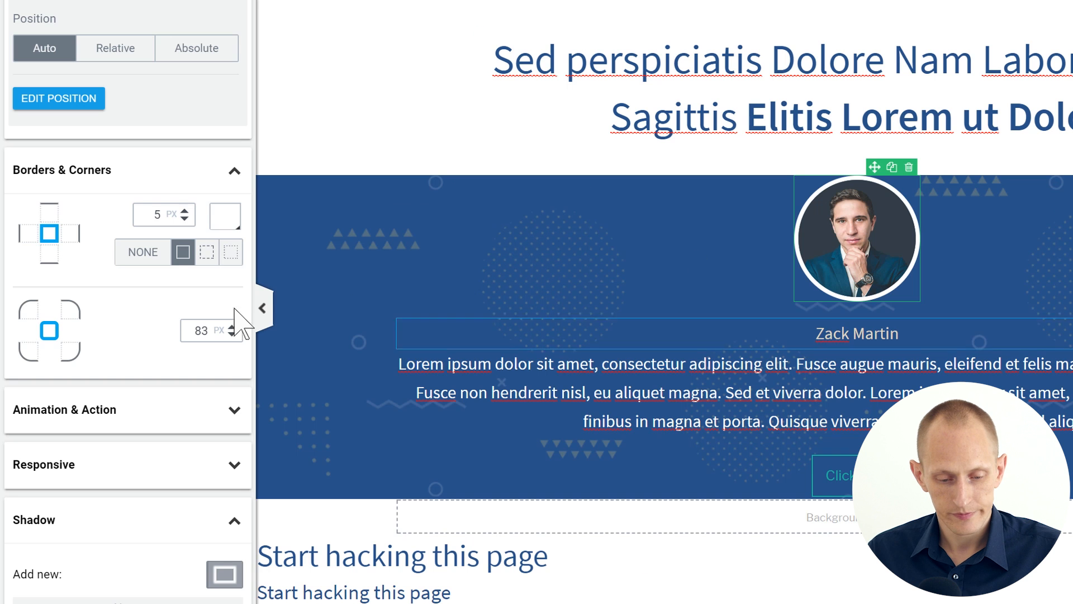
Add a shadow to the portrait with a distance of 4 px and black color at 16.4% opacity.
left_click(225, 575)
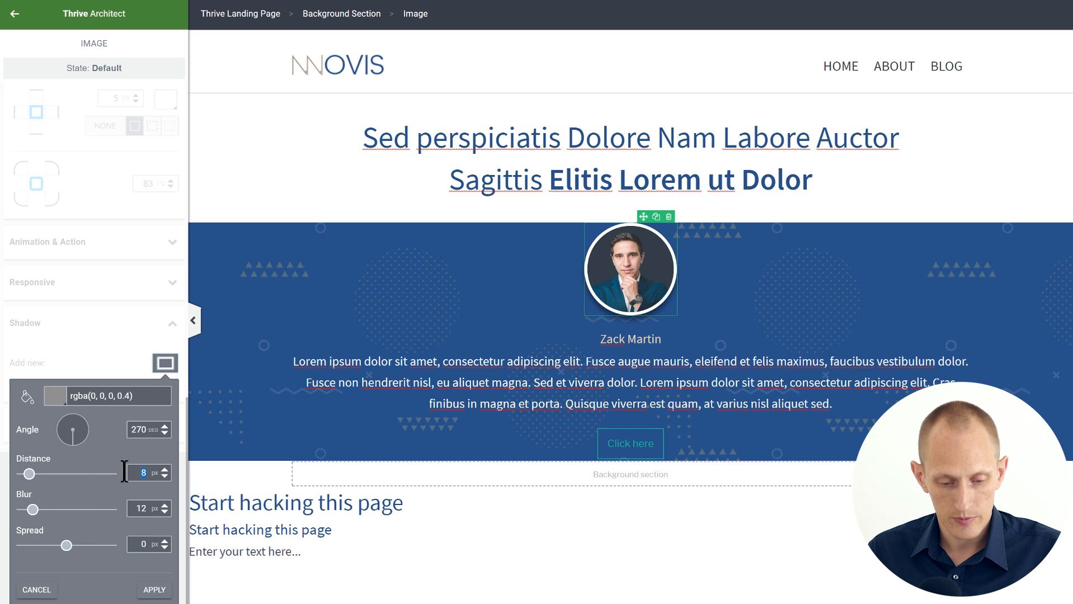
type("4")
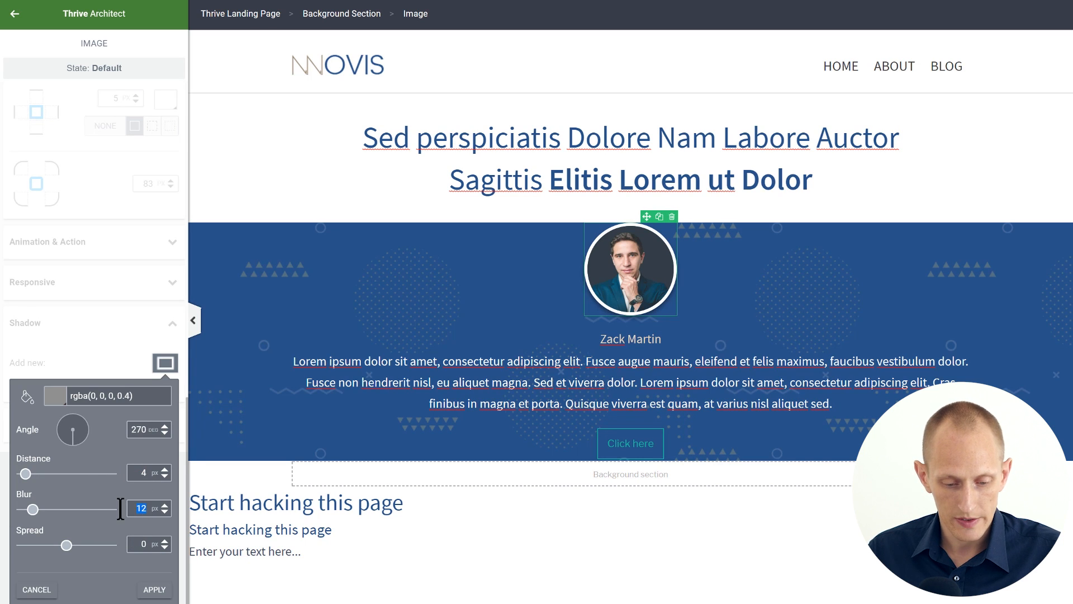
left_click(55, 395)
left_click_drag(161, 425, 161, 458)
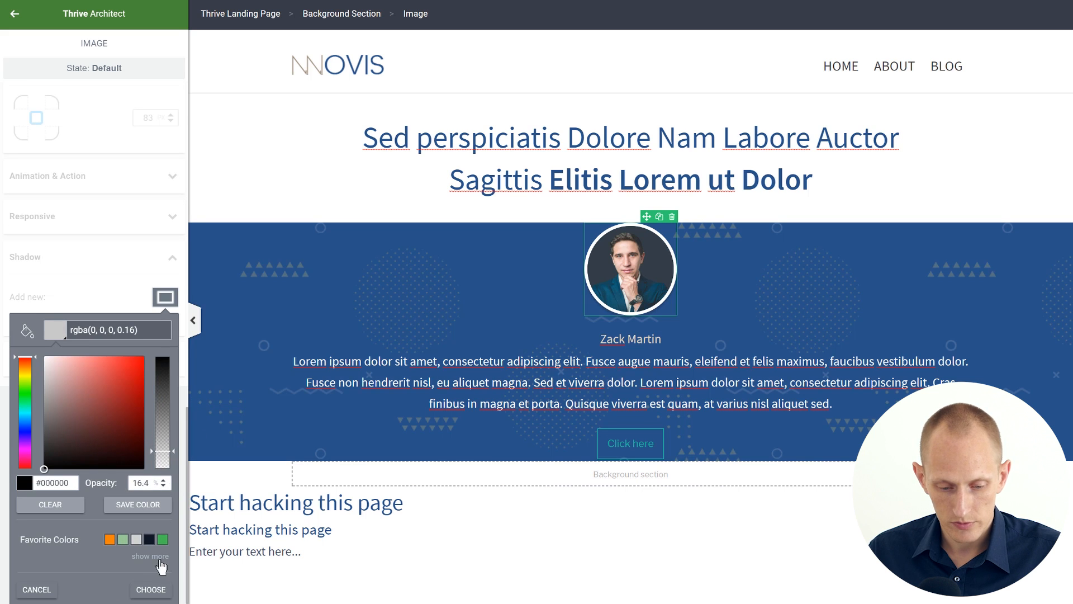
left_click(151, 589)
left_click(575, 551)
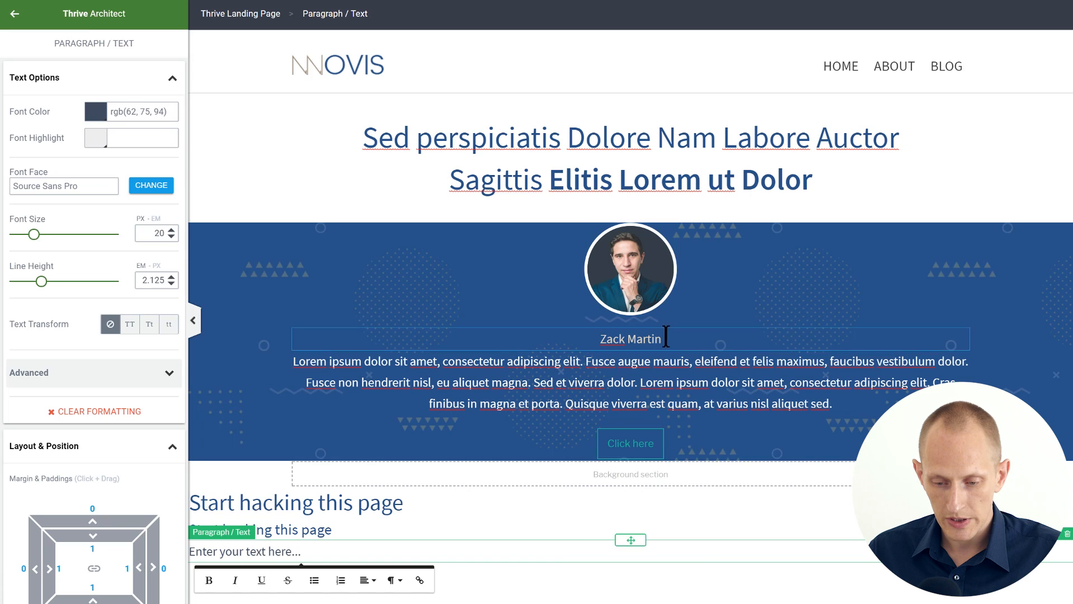
Set the portrait's top margin to -73 so it overlaps the upper edge of the blue section.
left_click(649, 296)
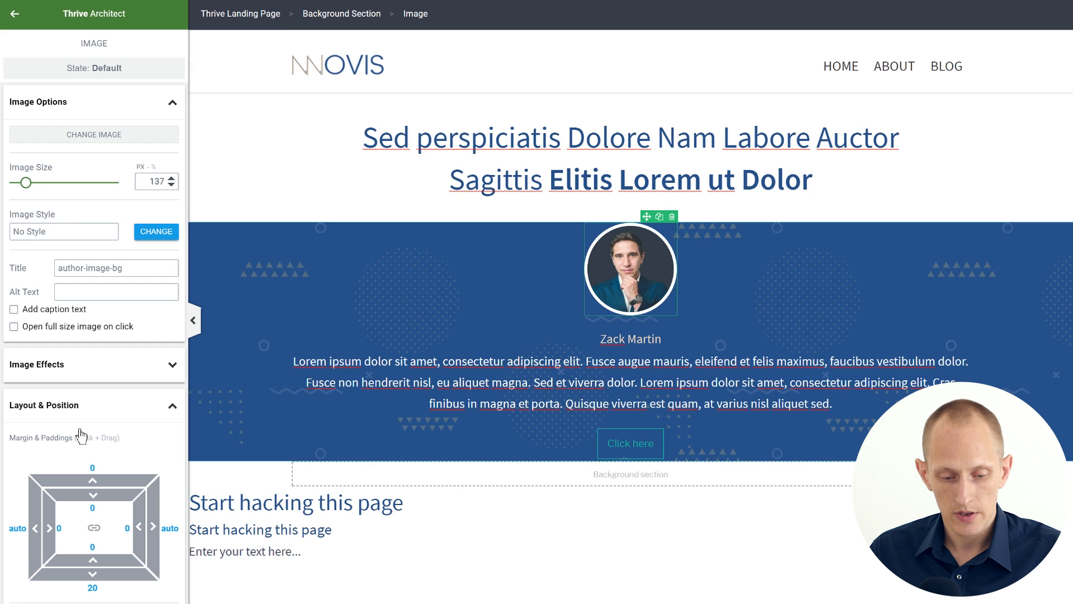
left_click_drag(93, 482, 118, 593)
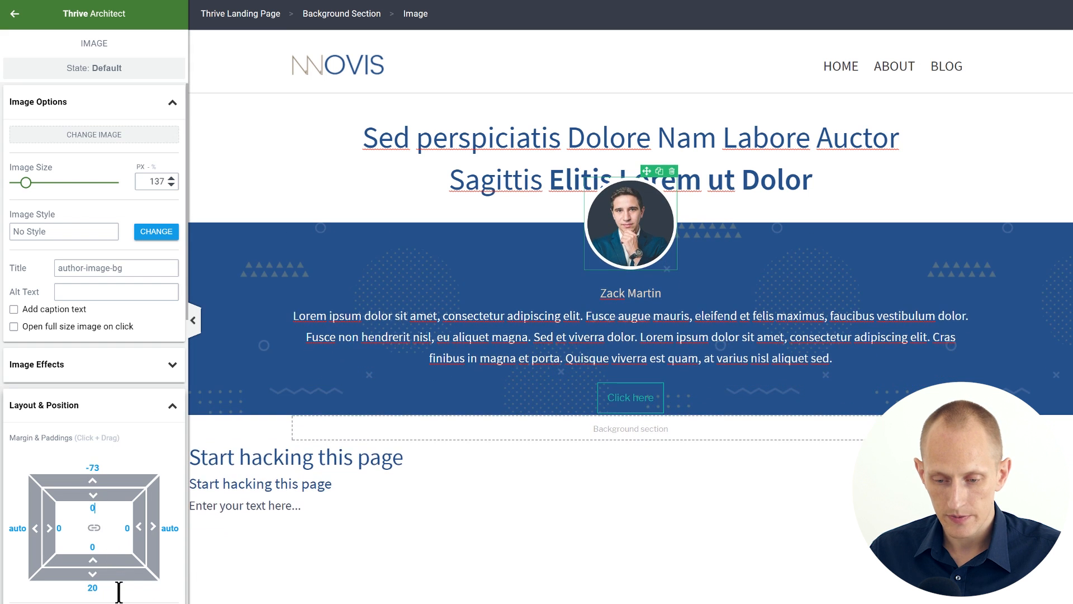
left_click(841, 165)
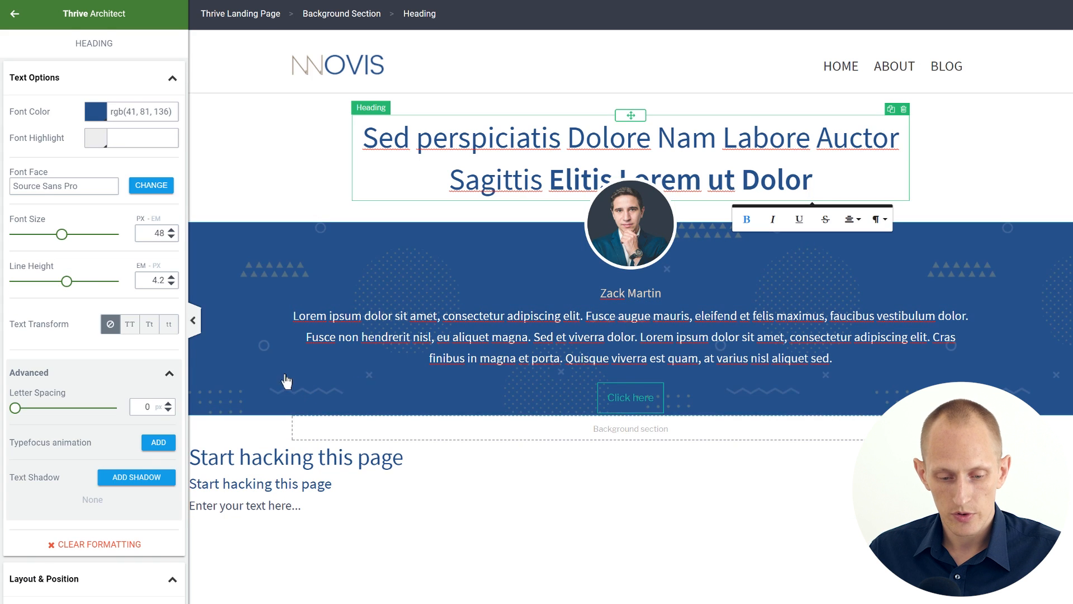
Set the headline's bottom margin to 84 so the blue section and portrait move down clear of the text.
scroll(89, 376, "down", 8)
left_click_drag(101, 181, 97, 100)
key("ctrl+z")
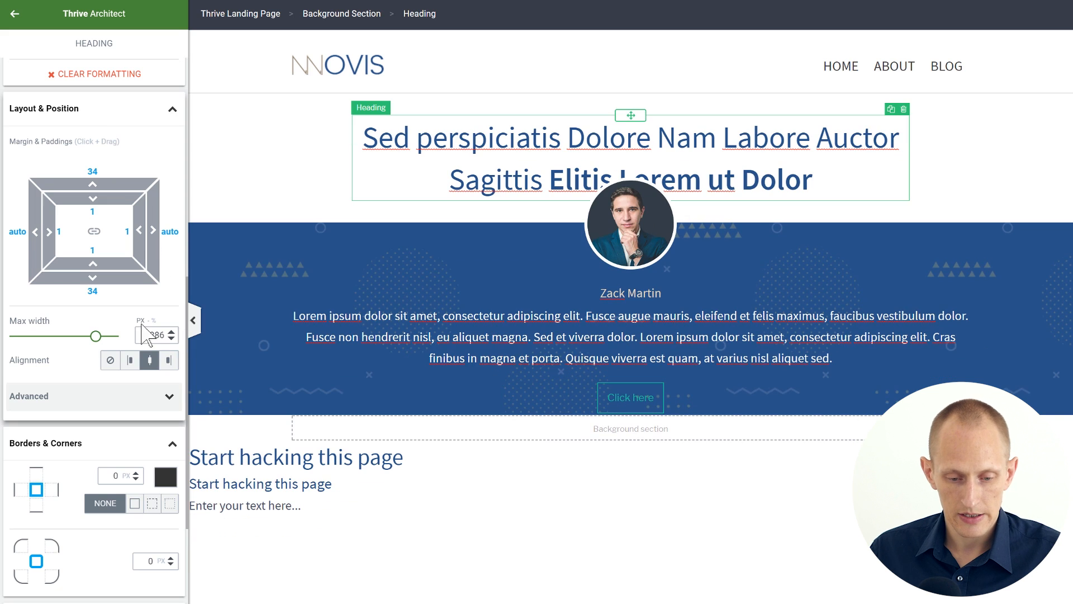
left_click_drag(88, 279, 106, 361)
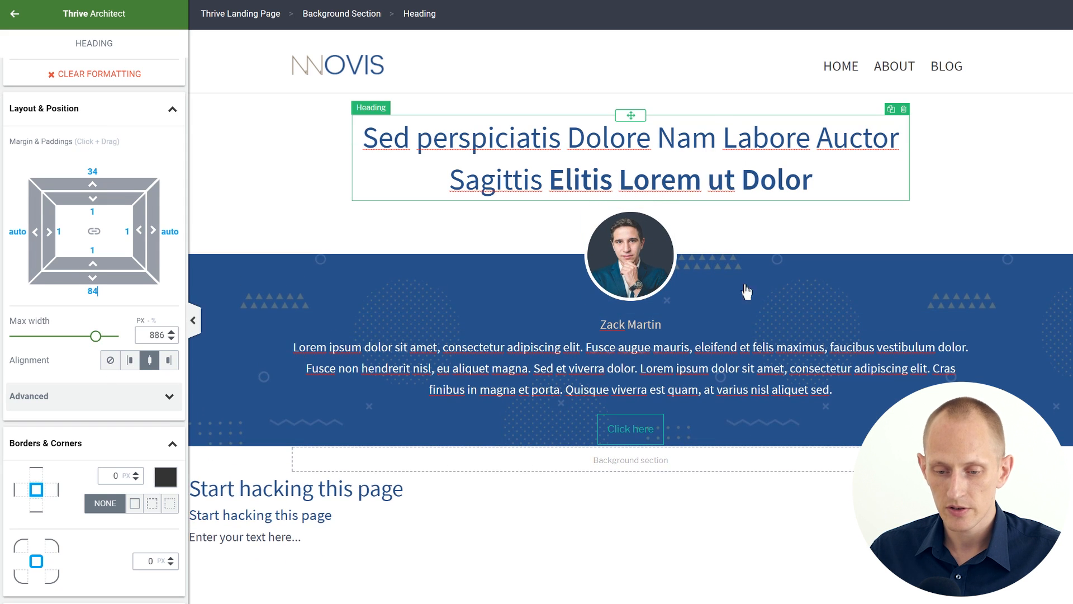
left_click(918, 280)
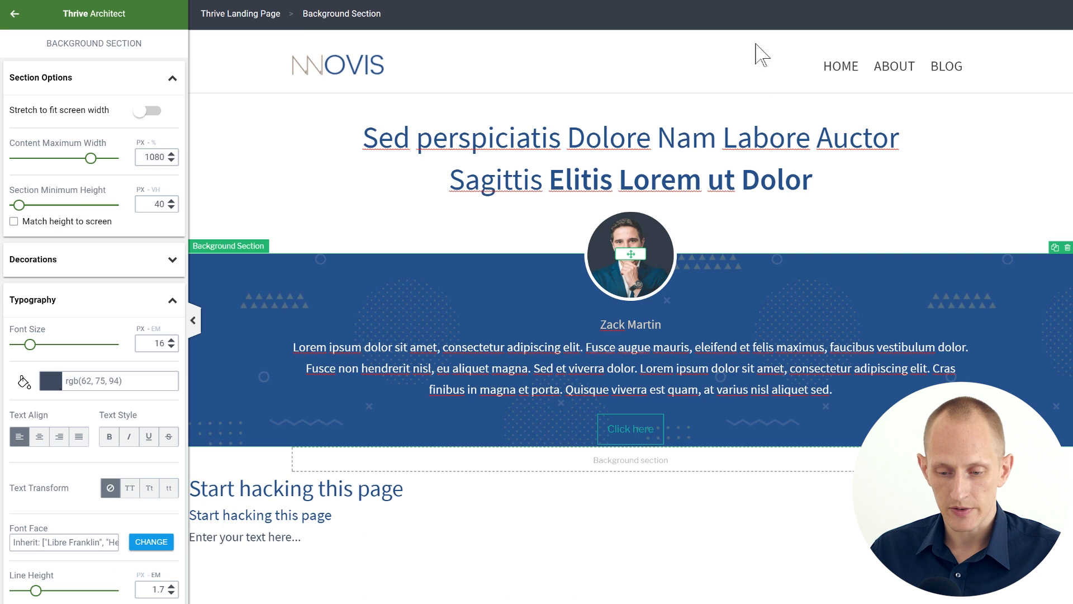
Set the name line below the portrait to a font size of 36 px and a line height of 1.2.
left_click(633, 324)
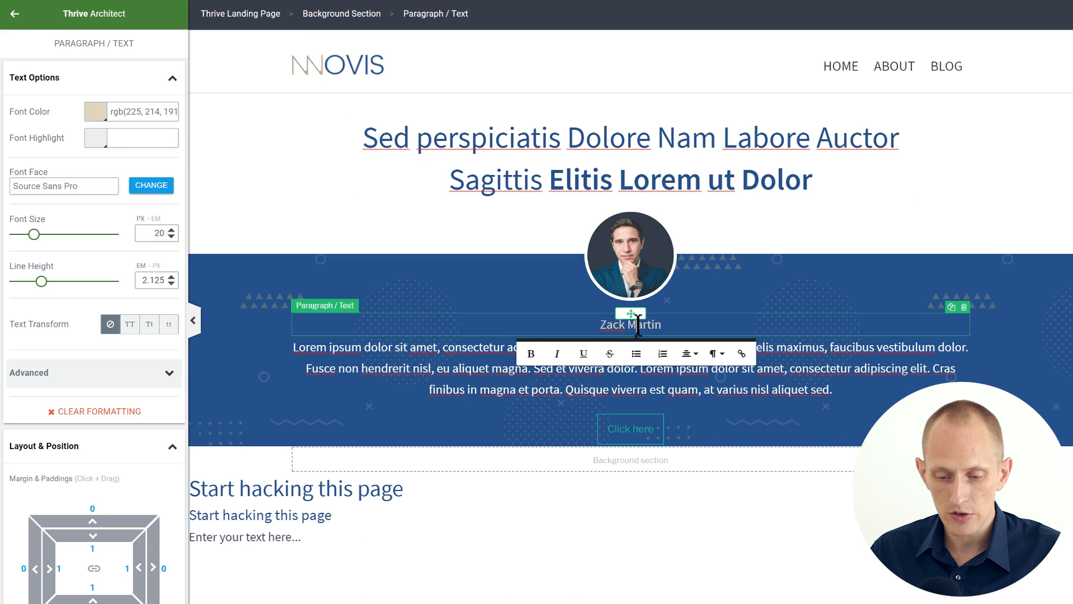
left_click(336, 308)
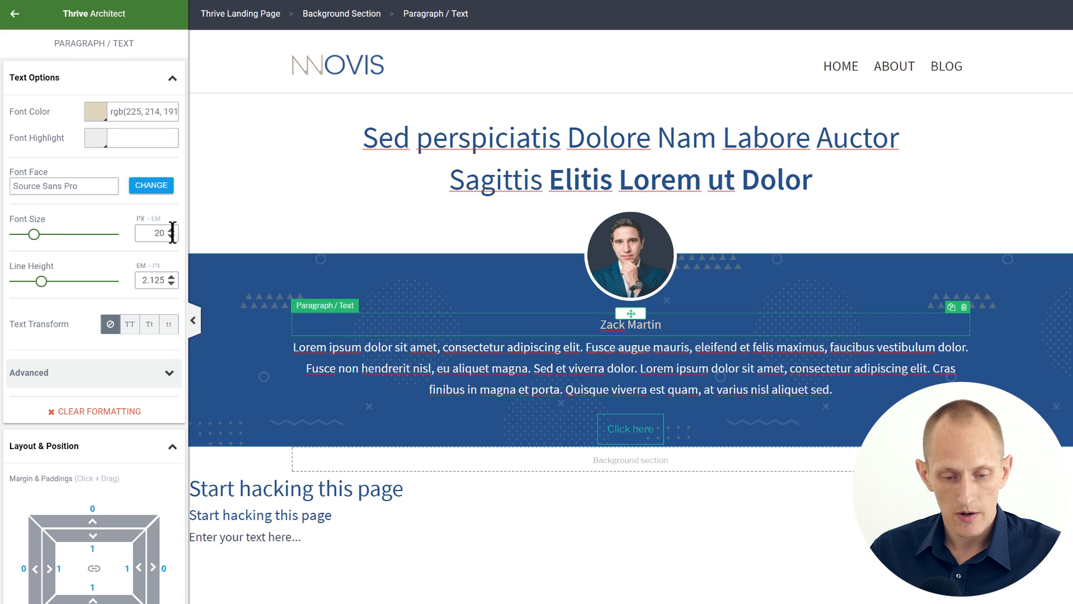
left_click_drag(35, 238, 51, 240)
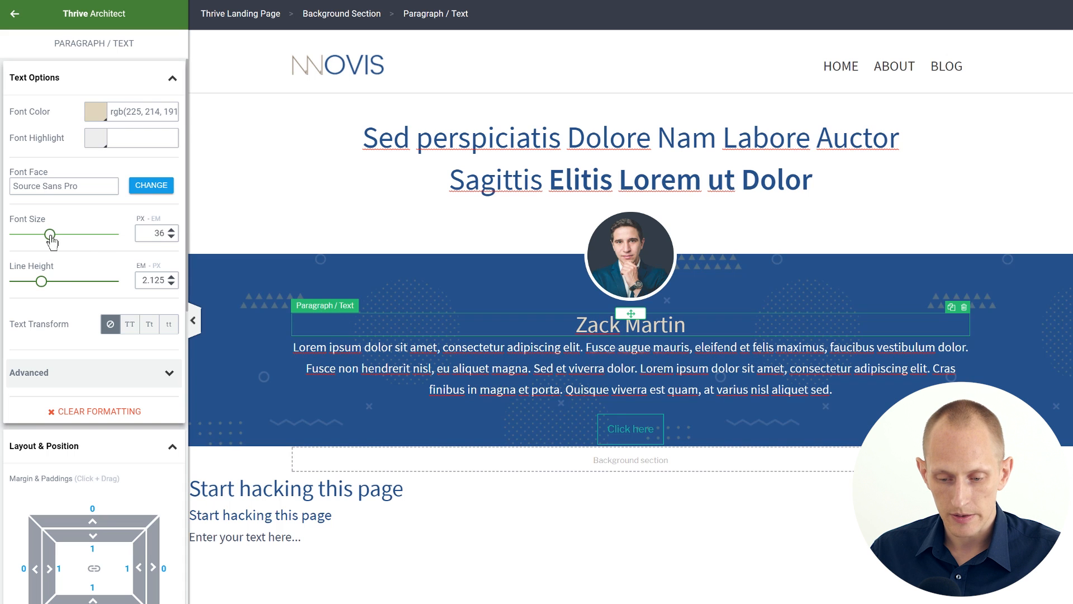
left_click_drag(41, 285, 31, 286)
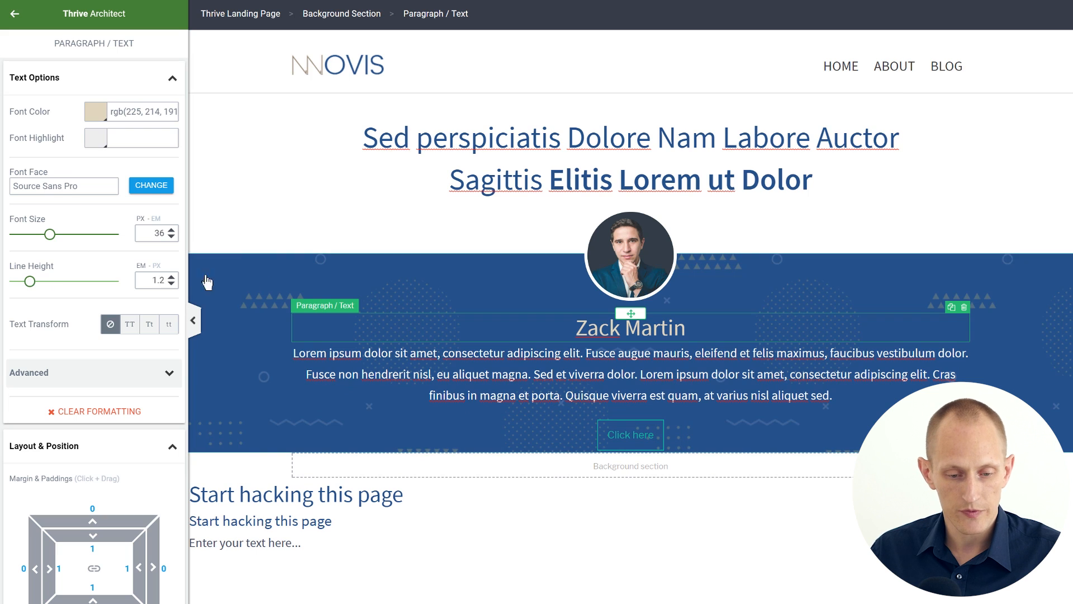
Change the name line's font face to Lora from Google Fonts.
left_click(151, 185)
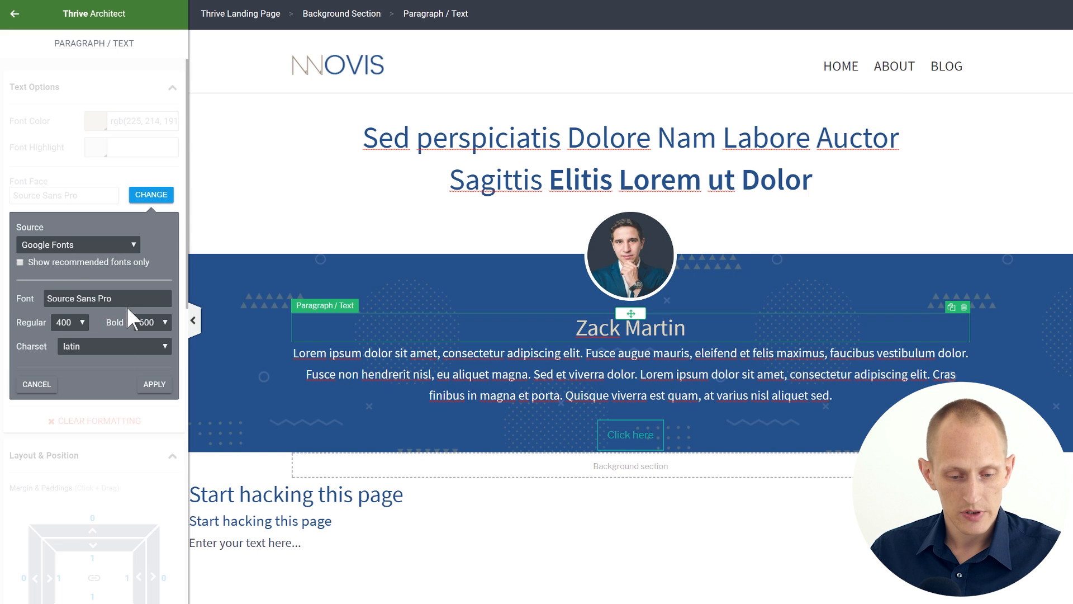
left_click_drag(128, 306, 2, 294)
type("lora")
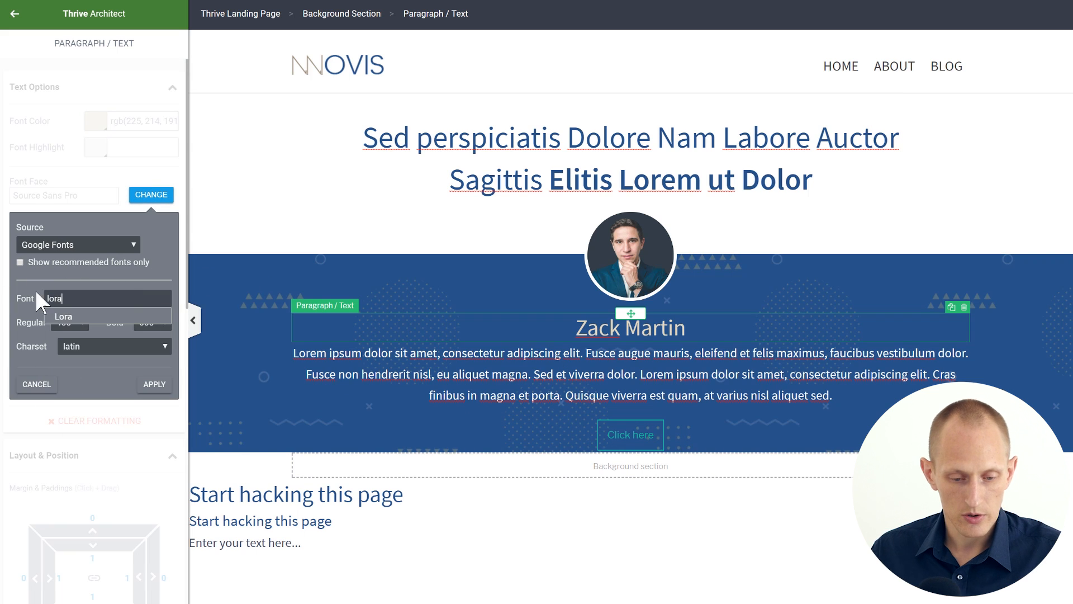
left_click(114, 315)
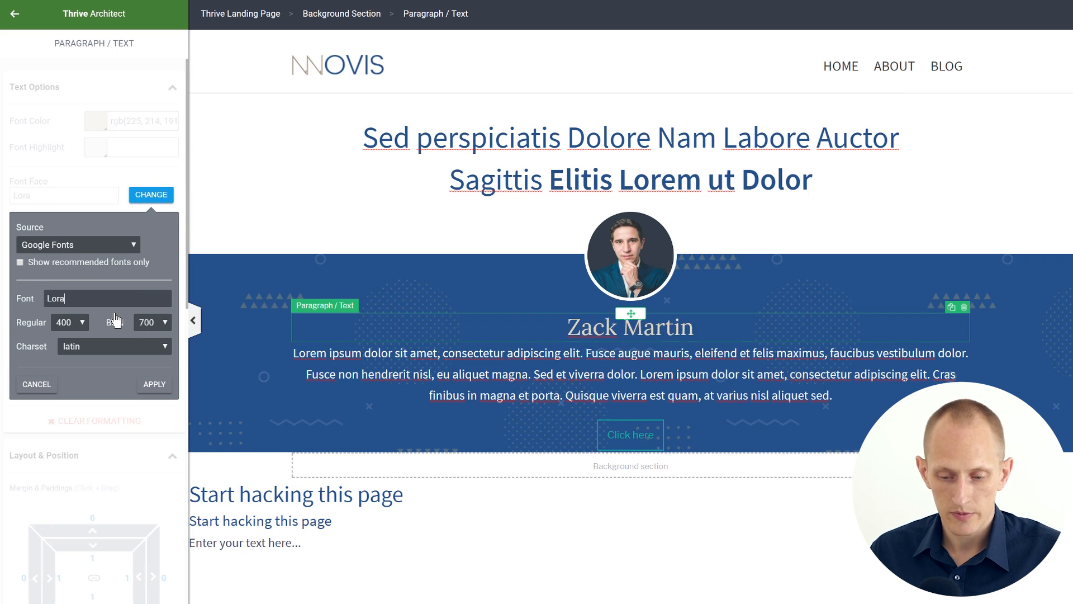
left_click(154, 384)
Italicize the name below the portrait and set its font size to 30 px.
triple_click(611, 326)
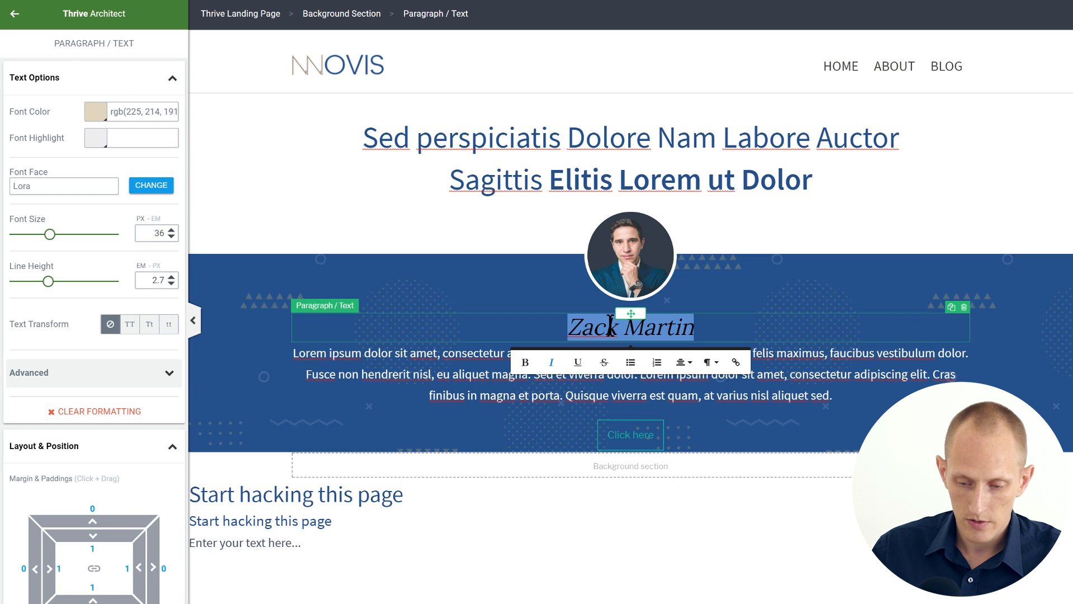
left_click(408, 323)
left_click(326, 305)
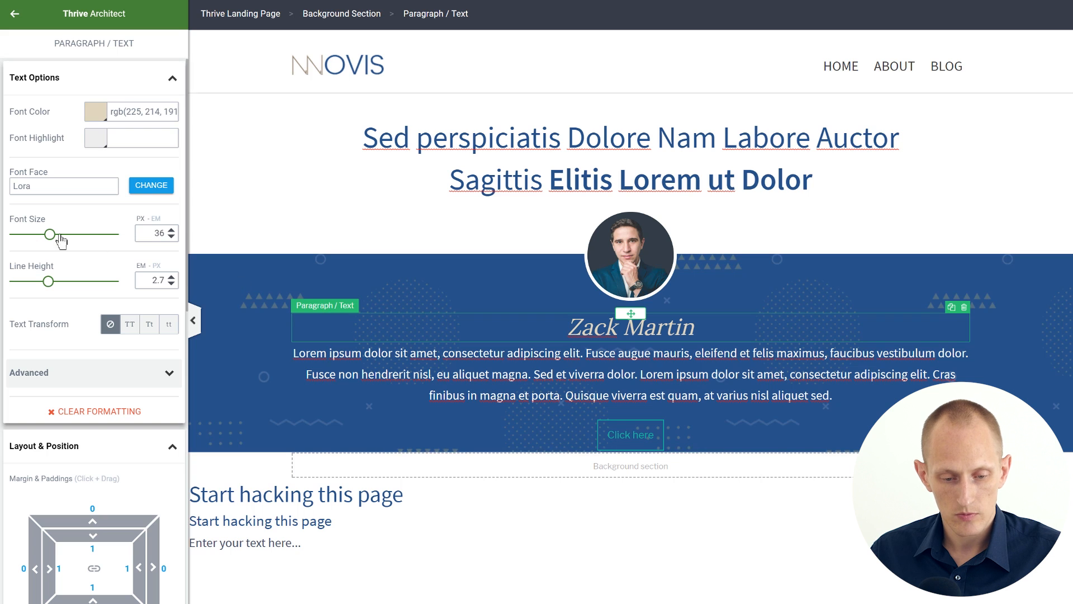
left_click_drag(49, 238, 43, 234)
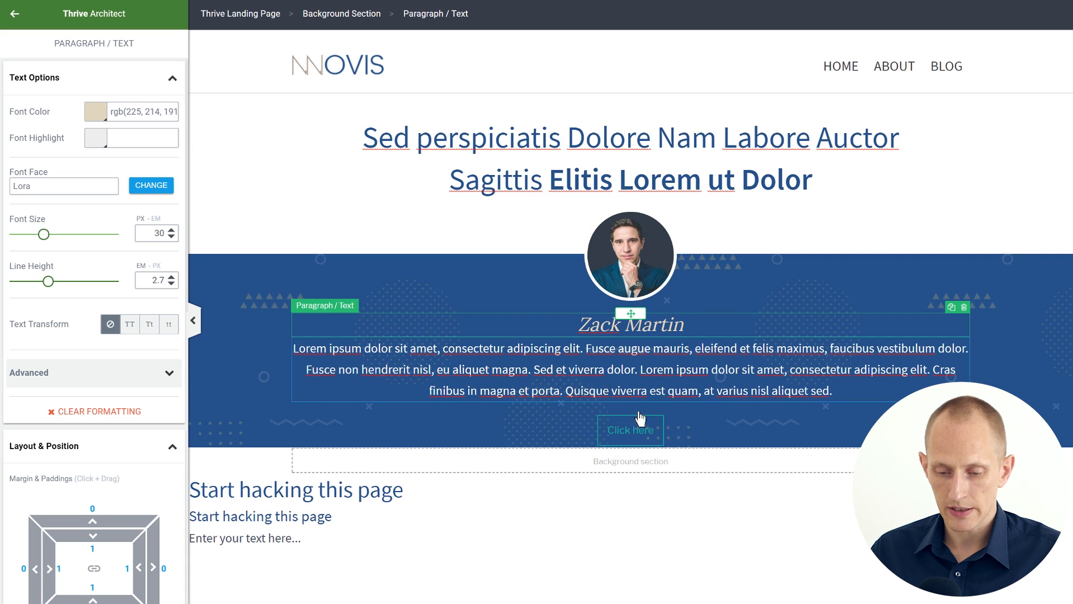
Set the name line's bottom margin to 15 to separate it from the paragraph below.
scroll(136, 454, "down", 3)
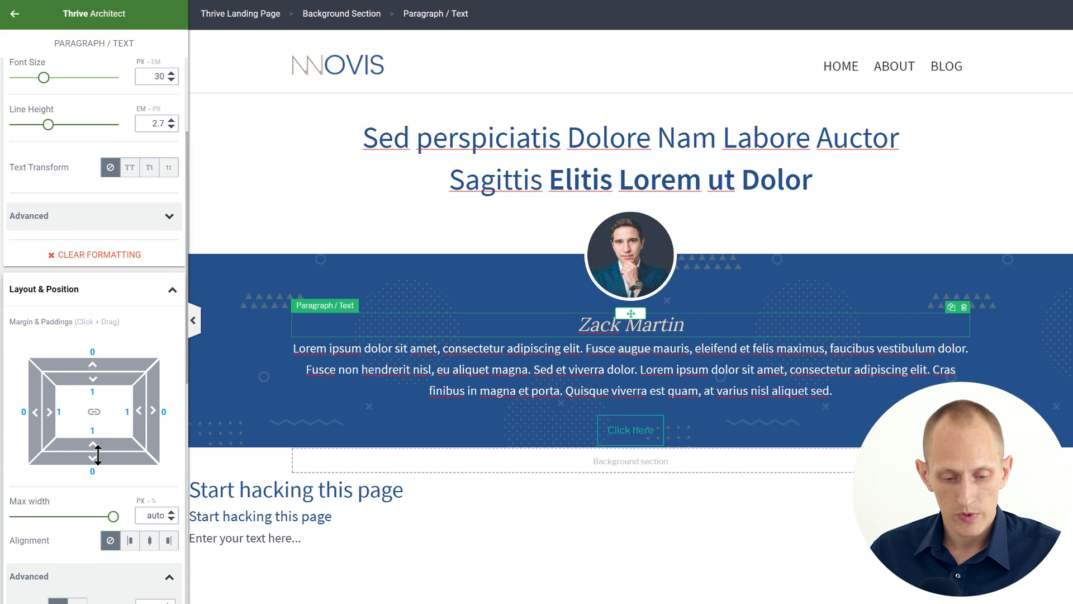
left_click_drag(98, 454, 96, 475)
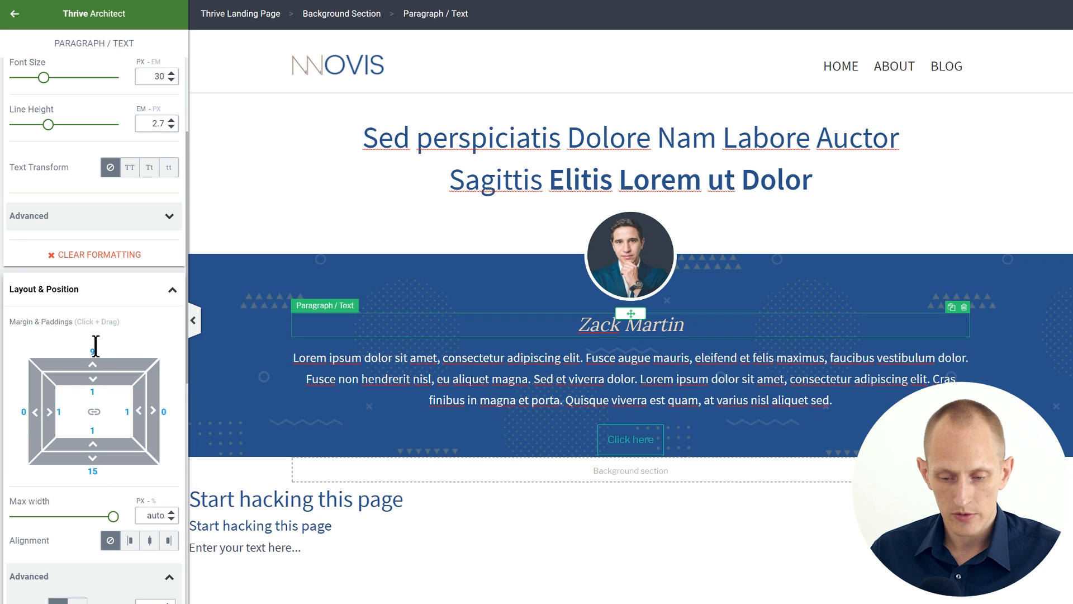
left_click(769, 499)
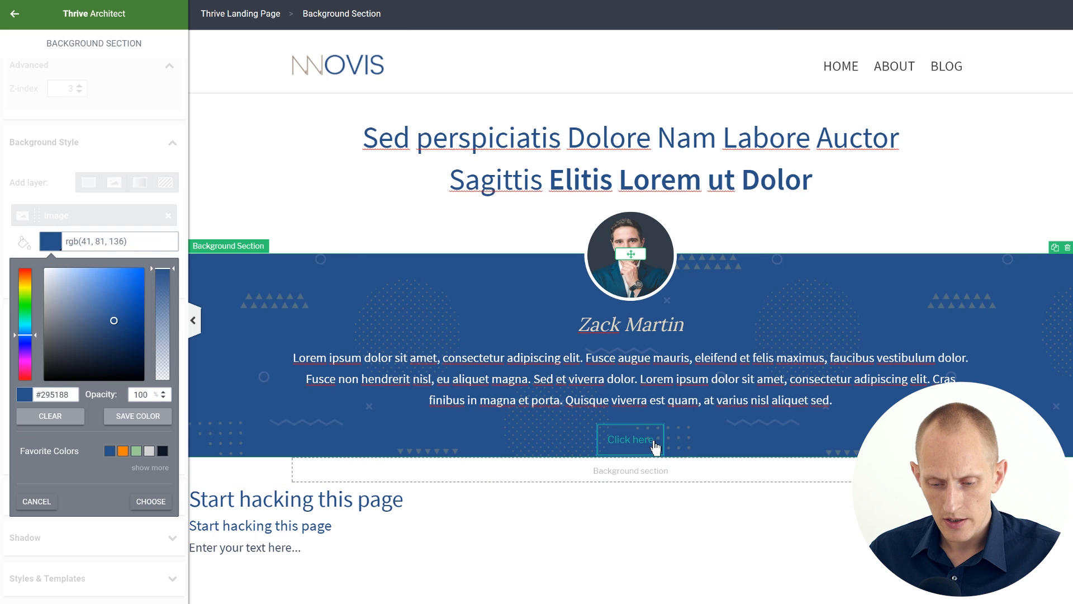
Replace the button's label in the blue section with "GET THE GUIDE".
left_click(653, 444)
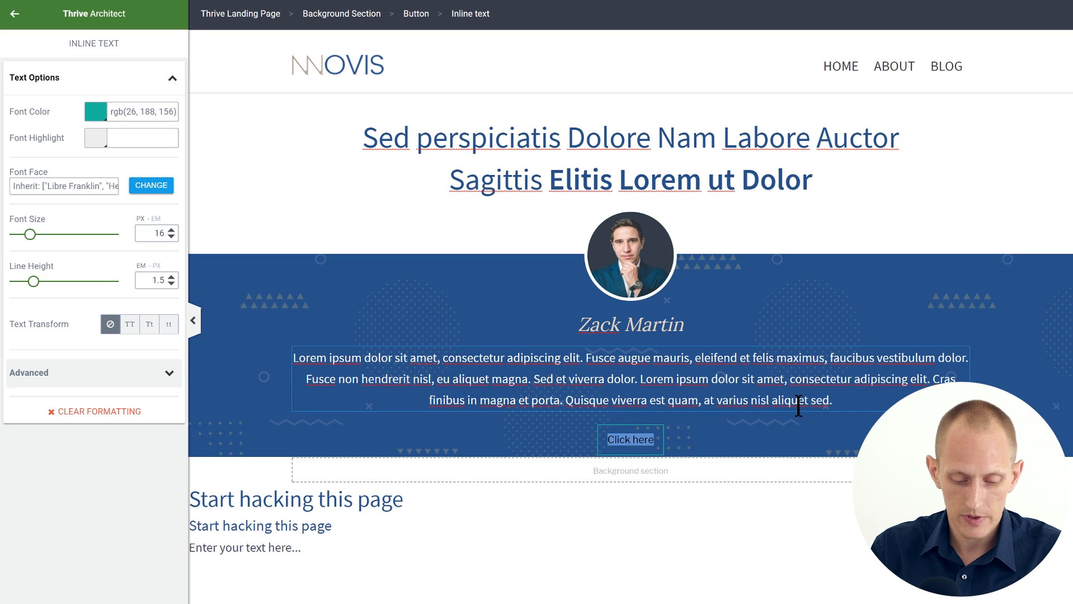
type("GET")
type("THE GUIDE")
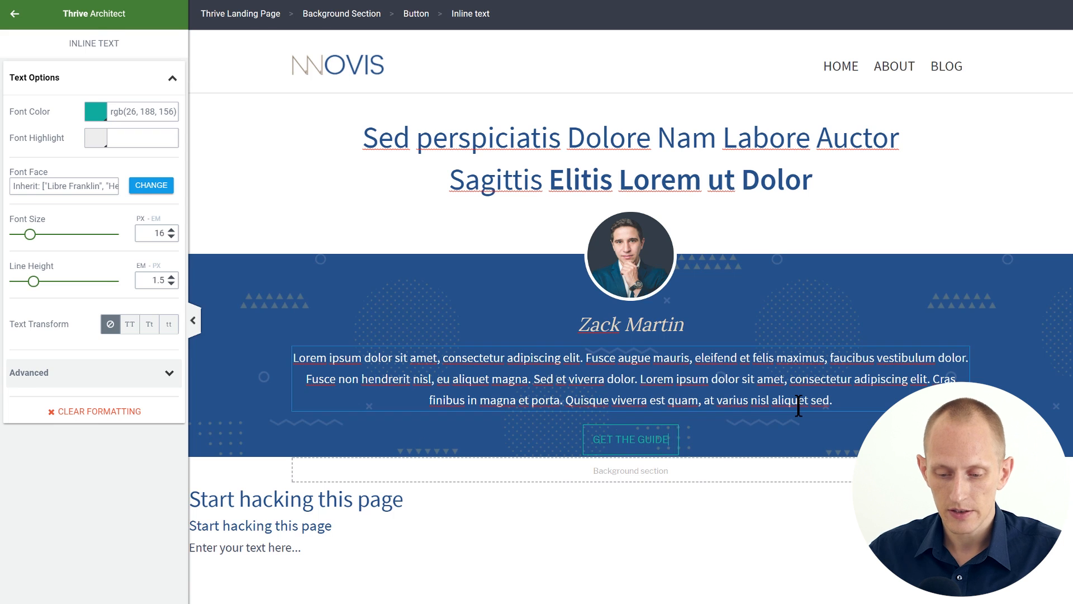
key("Escape")
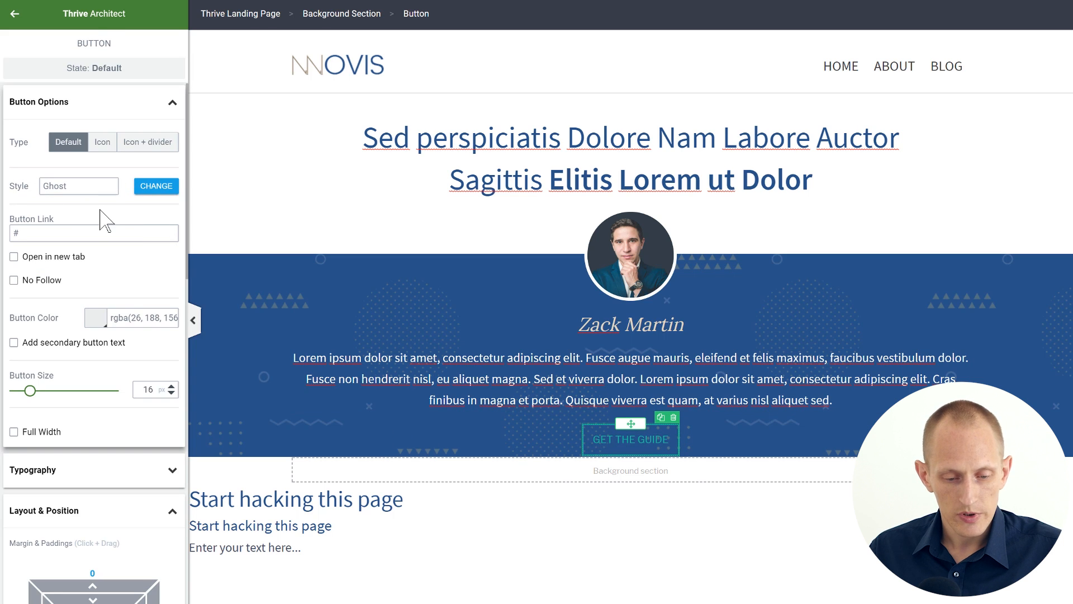
Set the size of the button in the blue section to 21 px.
scroll(99, 209, "down", 12)
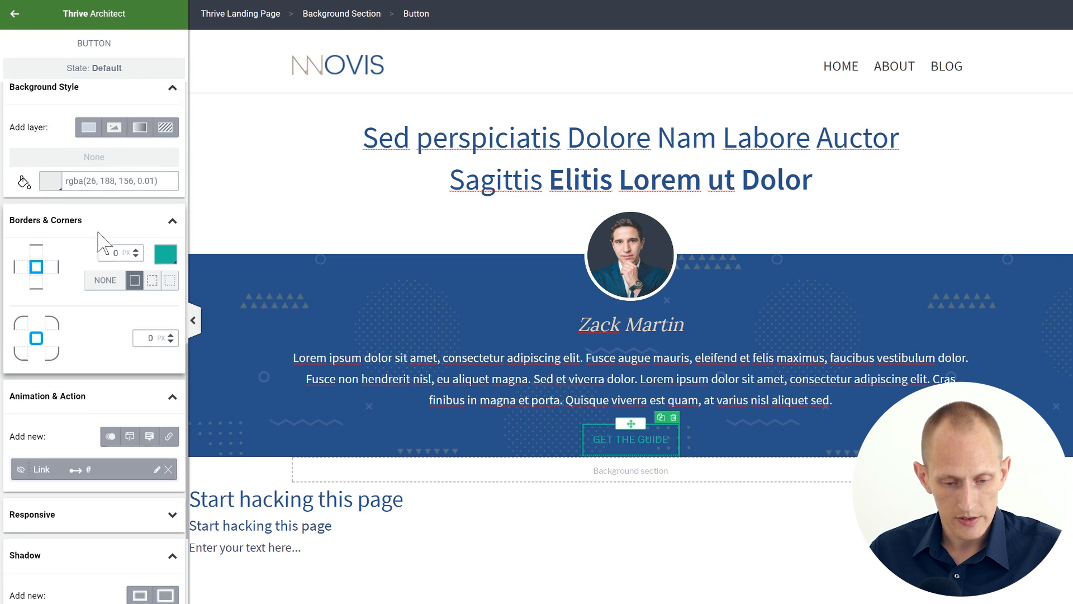
scroll(103, 257, "up", 1)
scroll(113, 284, "up", 10)
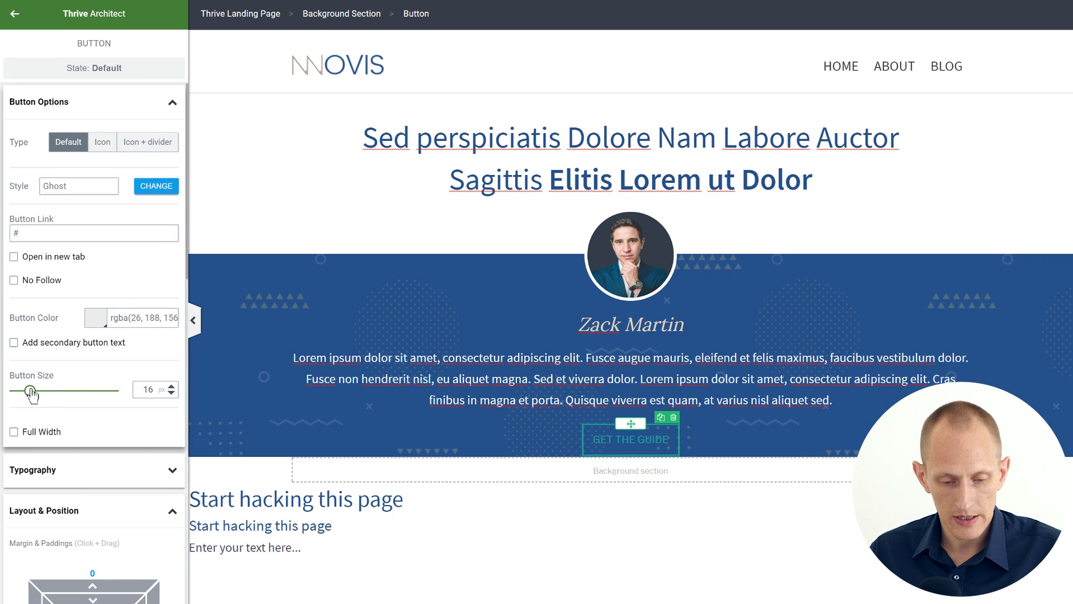
mouse_move(31, 393)
left_mouse_down()
mouse_move(74, 397)
mouse_move(36, 395)
left_mouse_up()
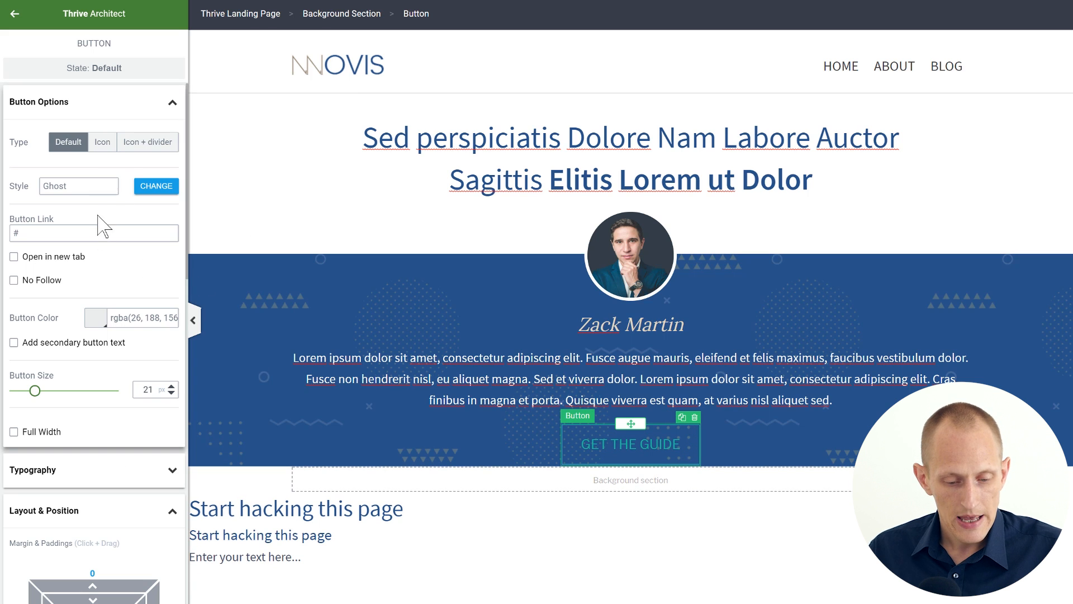
Set the button's border color to white (#ffffff).
scroll(101, 224, "down", 10)
scroll(116, 173, "up", 1)
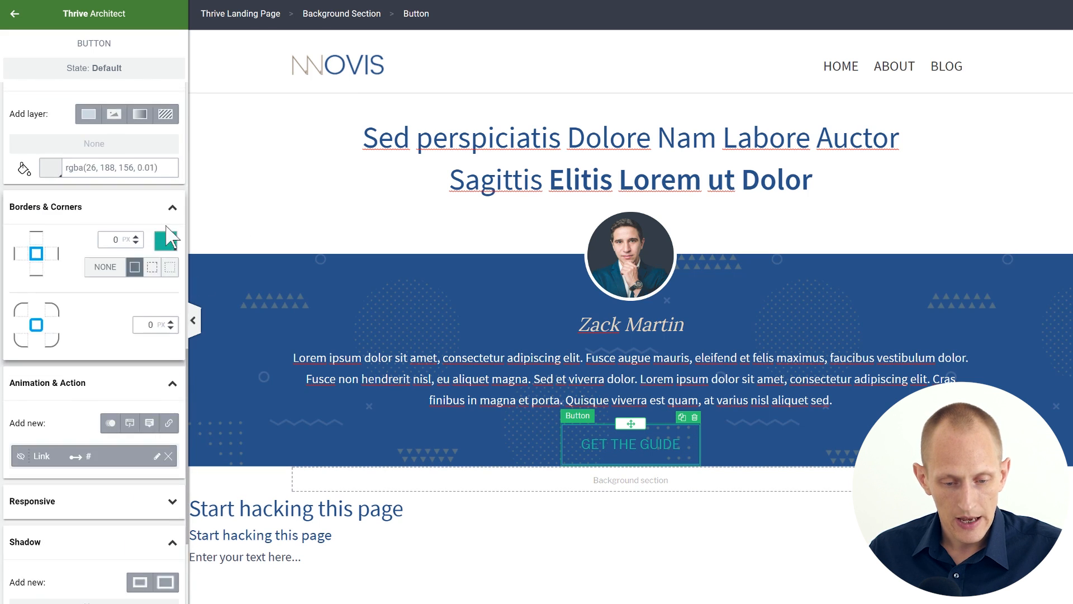
left_click(165, 244)
left_click_drag(88, 309, 16, 210)
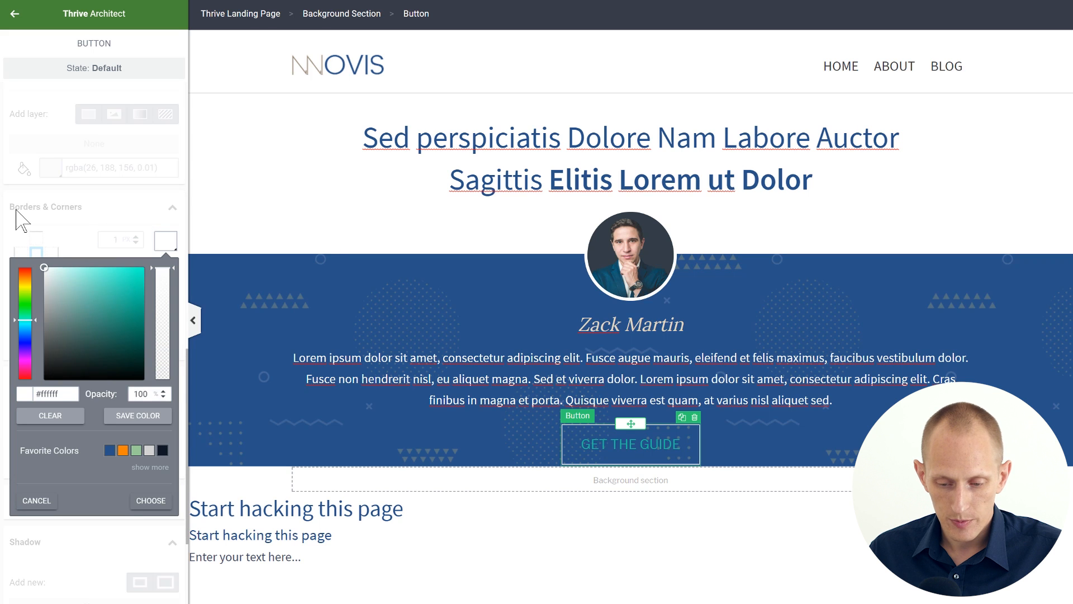
left_click(151, 500)
Set the button's text color to white (#ffffff) in its typography settings.
scroll(114, 285, "up", 15)
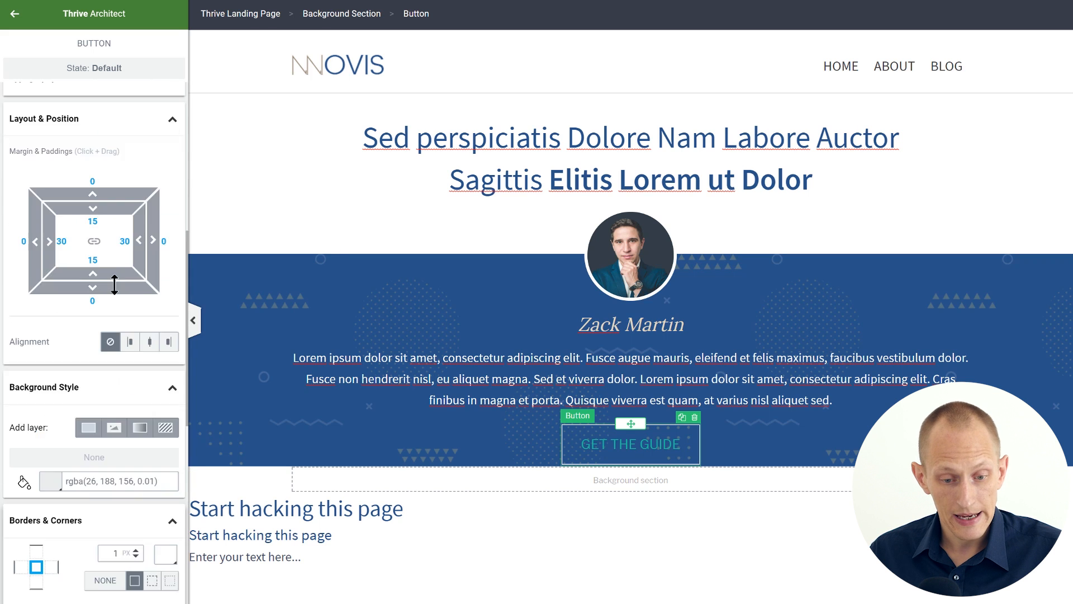
scroll(95, 335, "down", 3)
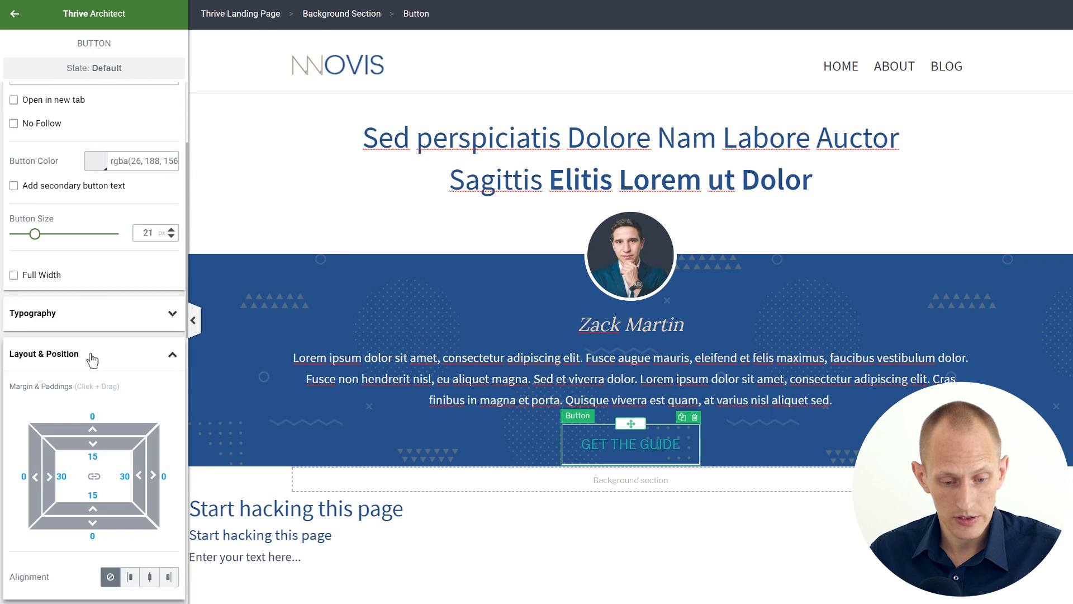
left_click(89, 355)
left_click(90, 320)
scroll(84, 263, "up", 2)
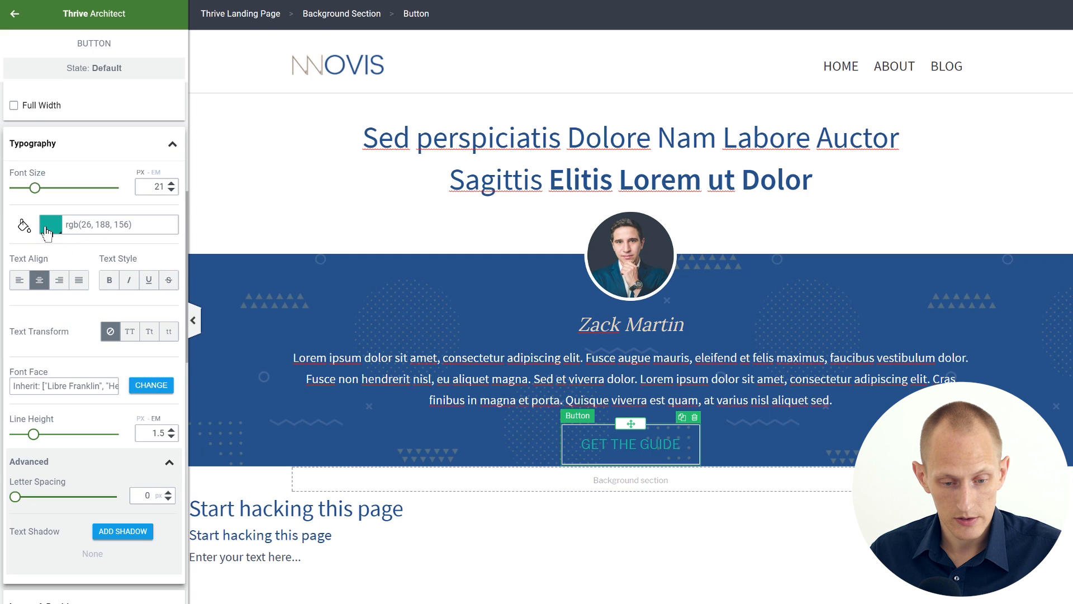
left_click(49, 226)
left_click_drag(28, 229, 14, 216)
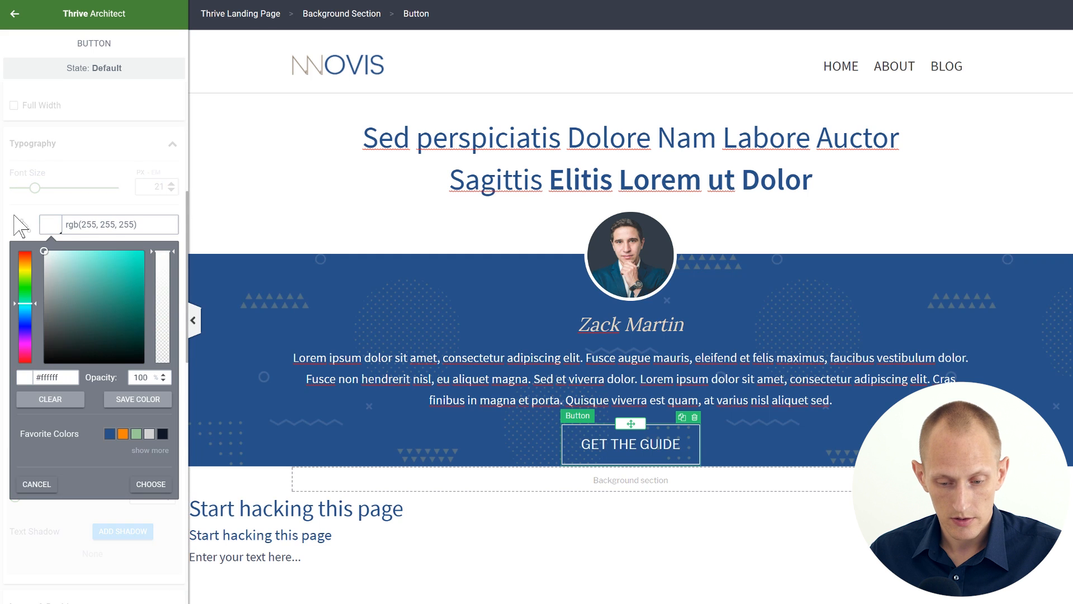
left_click(159, 484)
left_click(775, 438)
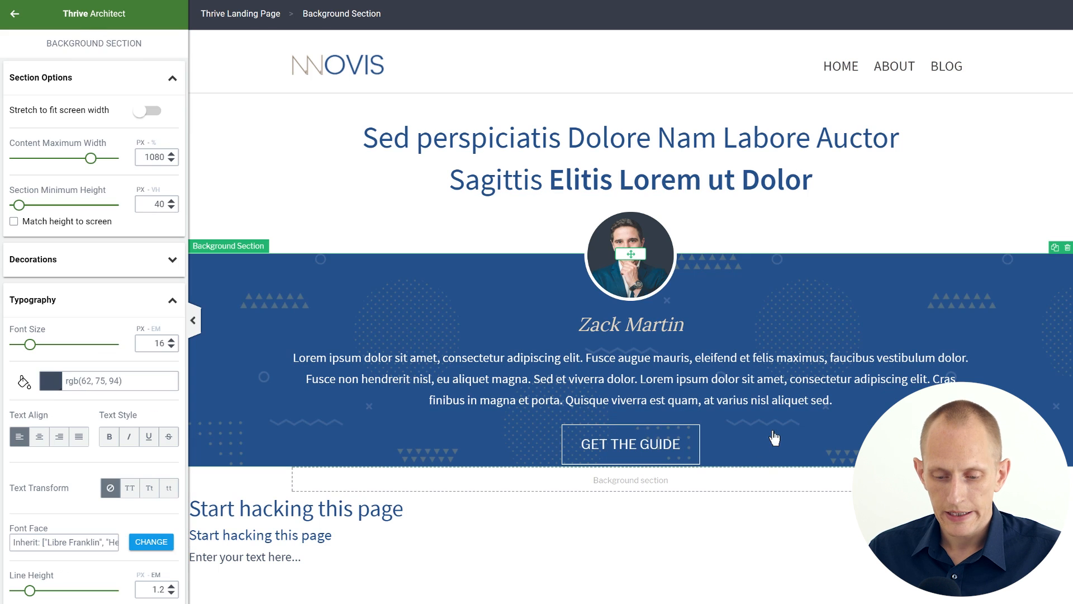
Edit the button's hover state and set its background color to white, rgb(255, 255, 255).
left_click(680, 447)
left_click(691, 435)
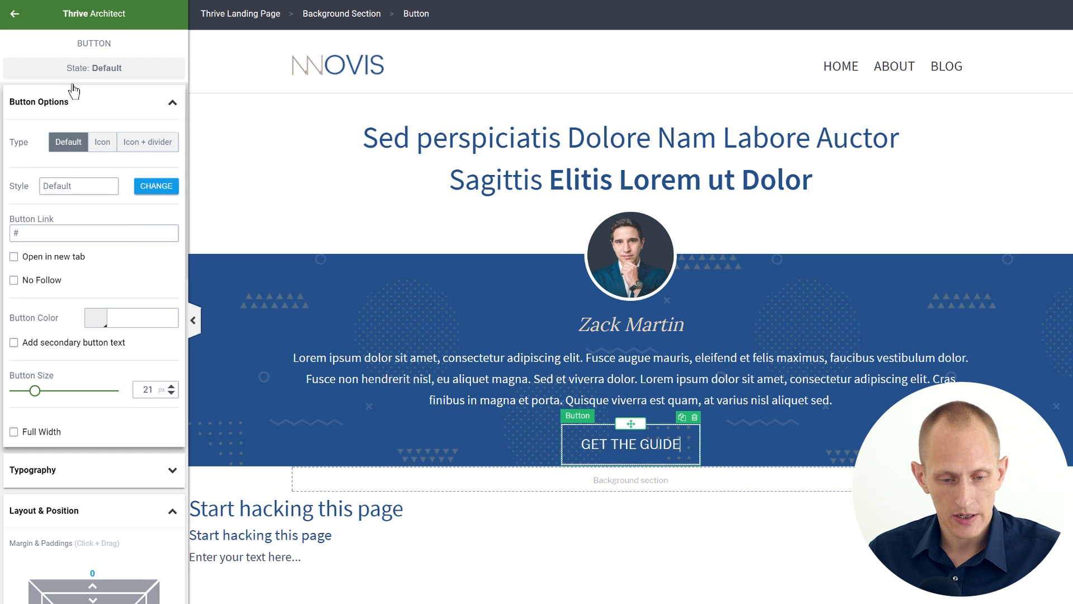
left_click(90, 70)
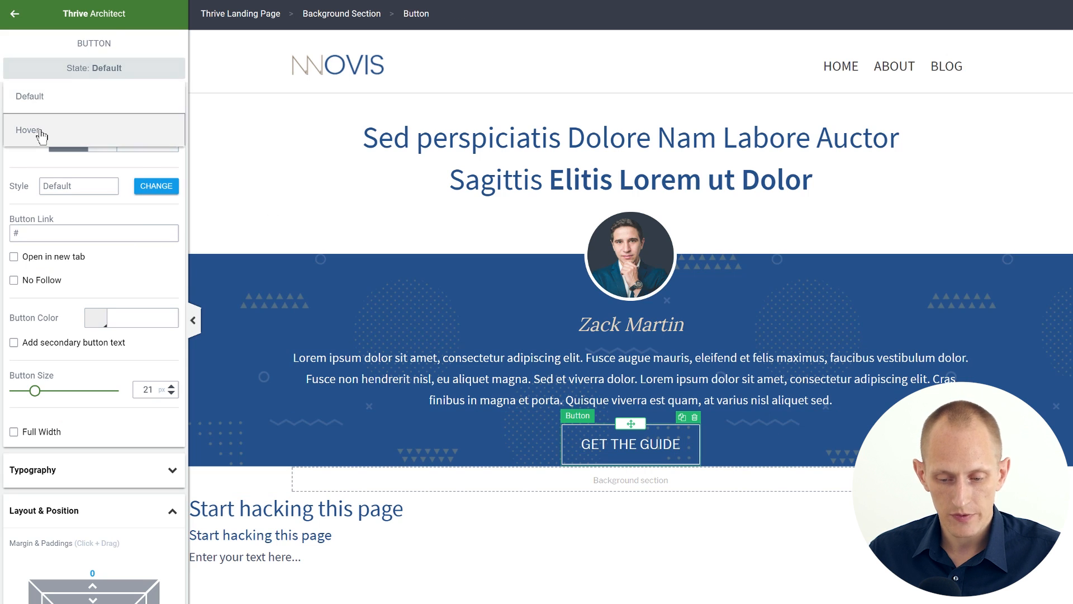
left_click(52, 130)
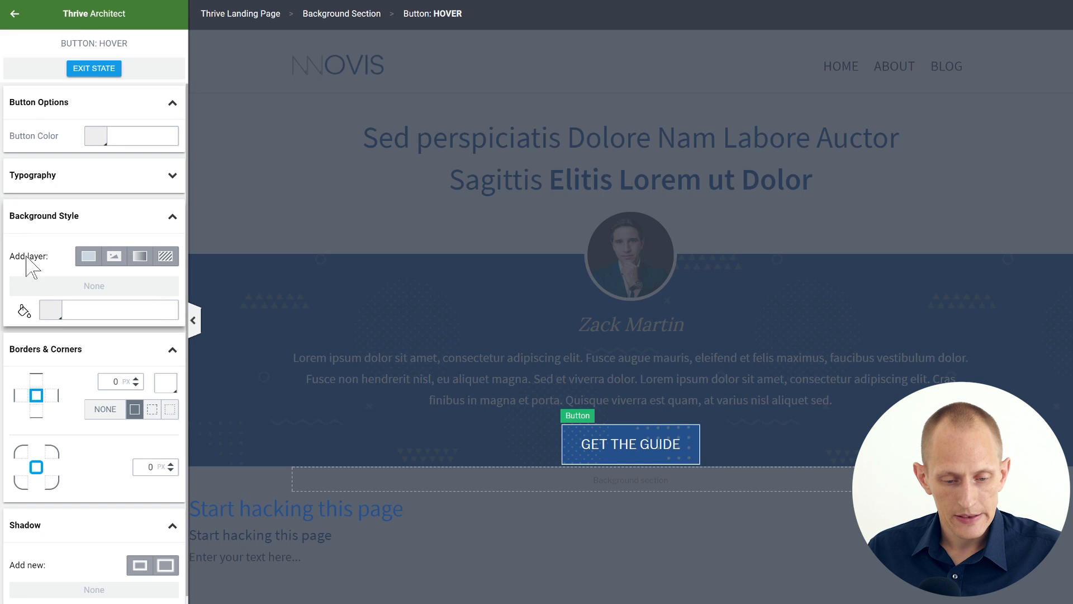
left_click(54, 313)
left_click_drag(73, 357, 43, 331)
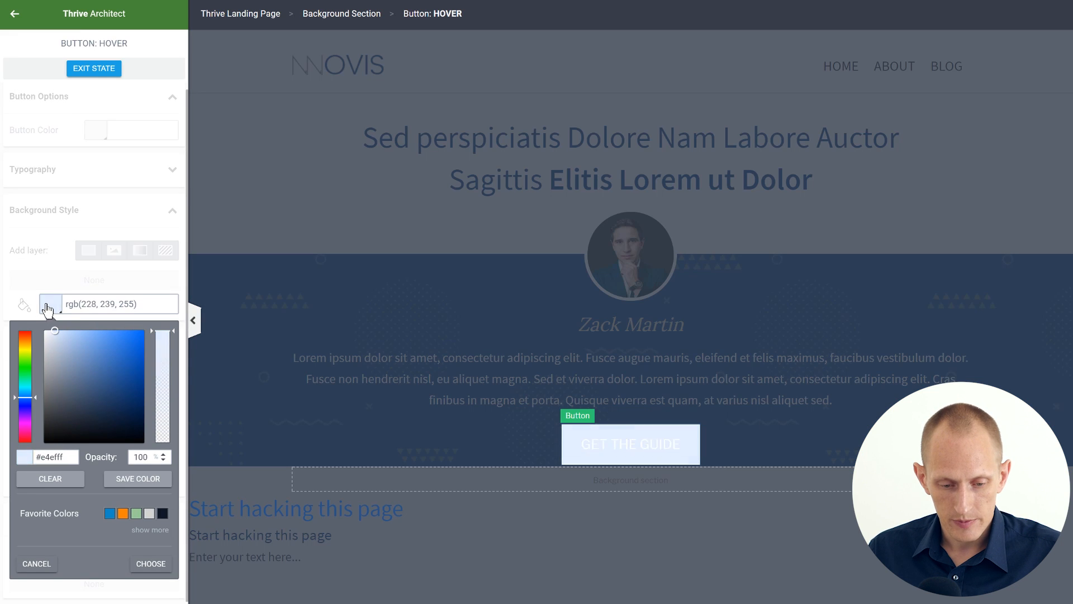
left_click(151, 564)
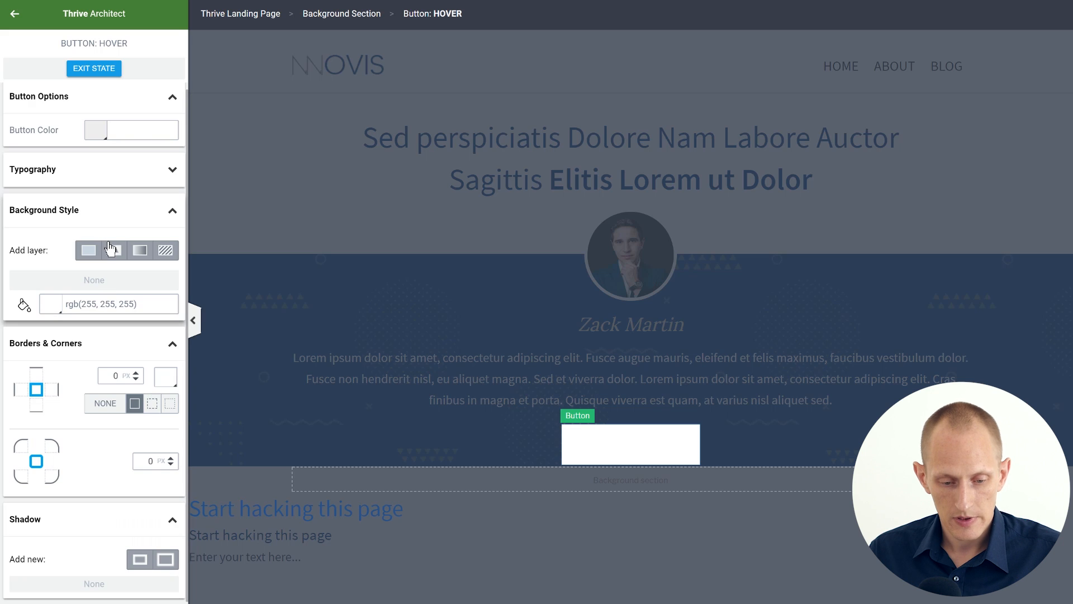
Set the button's hover text color to dark blue (#2a4a76) and exit the hover state.
left_click(55, 164)
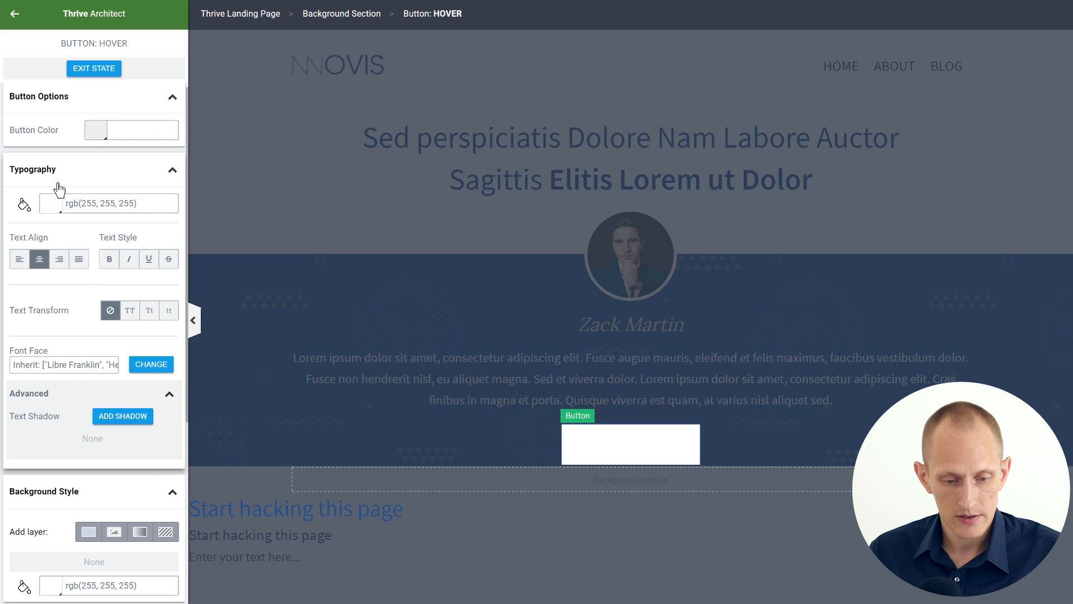
left_click(51, 203)
left_click(144, 430)
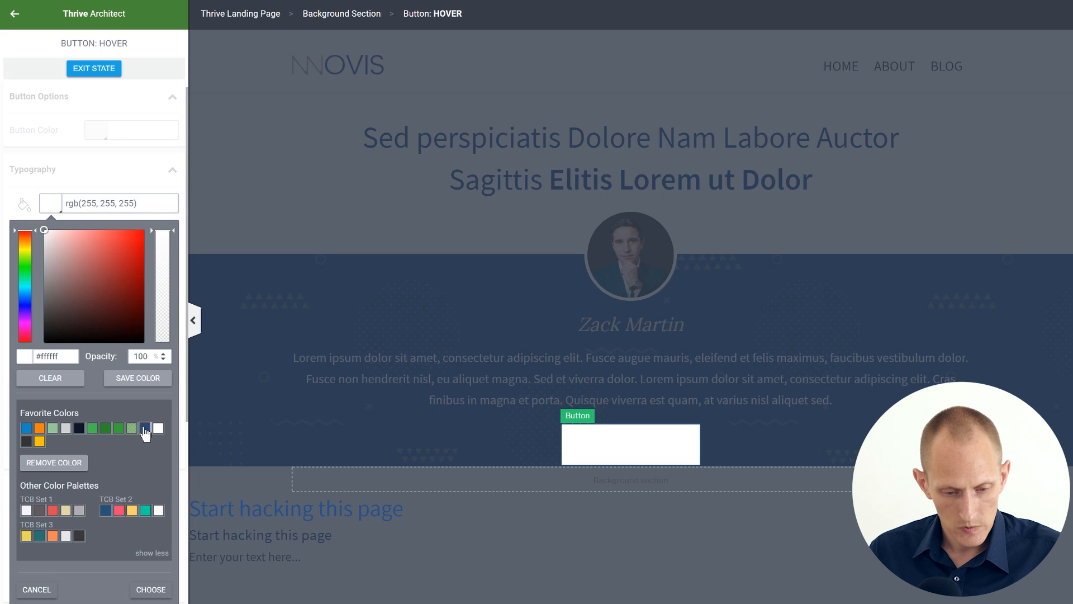
left_click(144, 429)
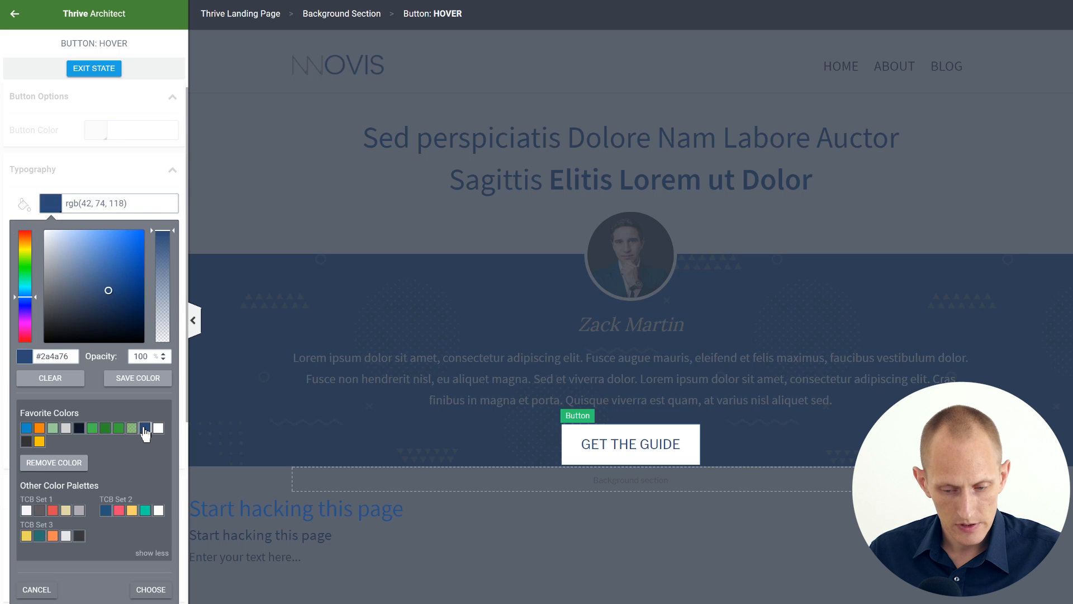
left_click(151, 590)
left_click(90, 170)
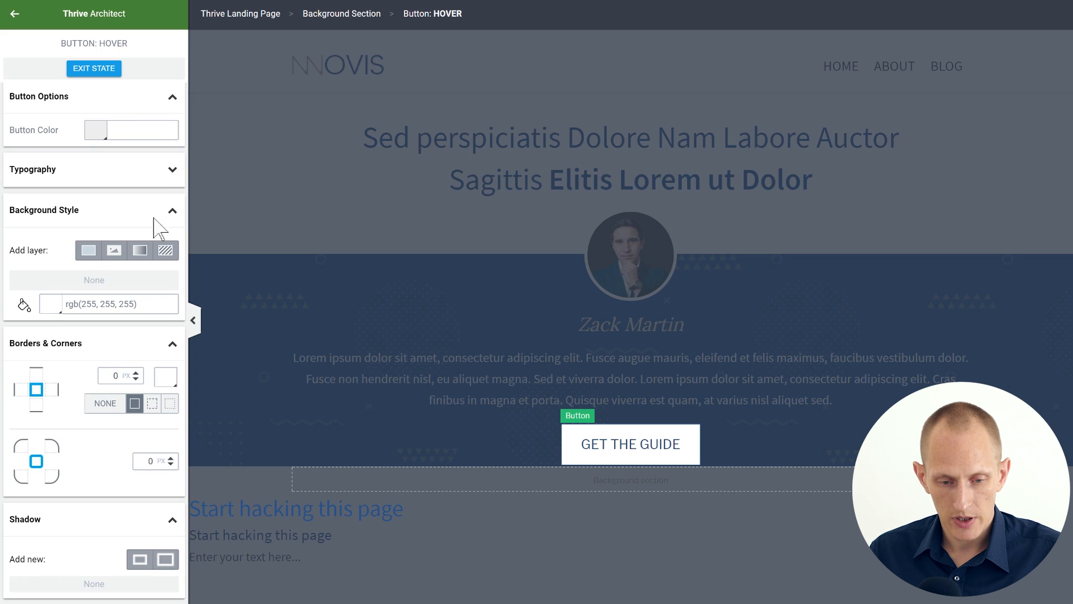
left_click(90, 72)
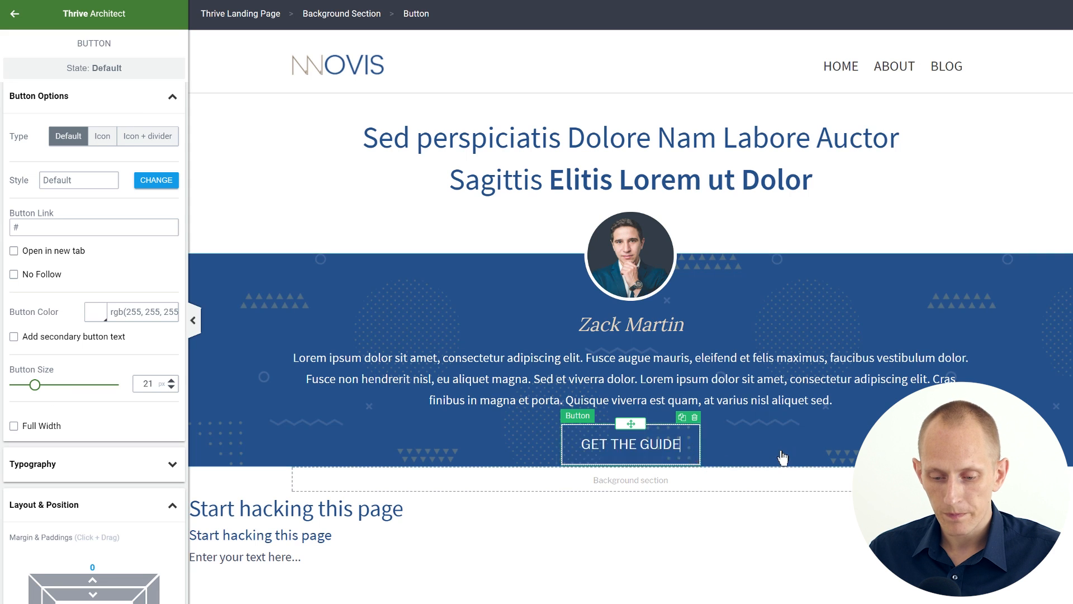
Give the lorem ipsum paragraph in the blue section a top margin of 27 and a bottom margin of 32.
left_click(666, 399)
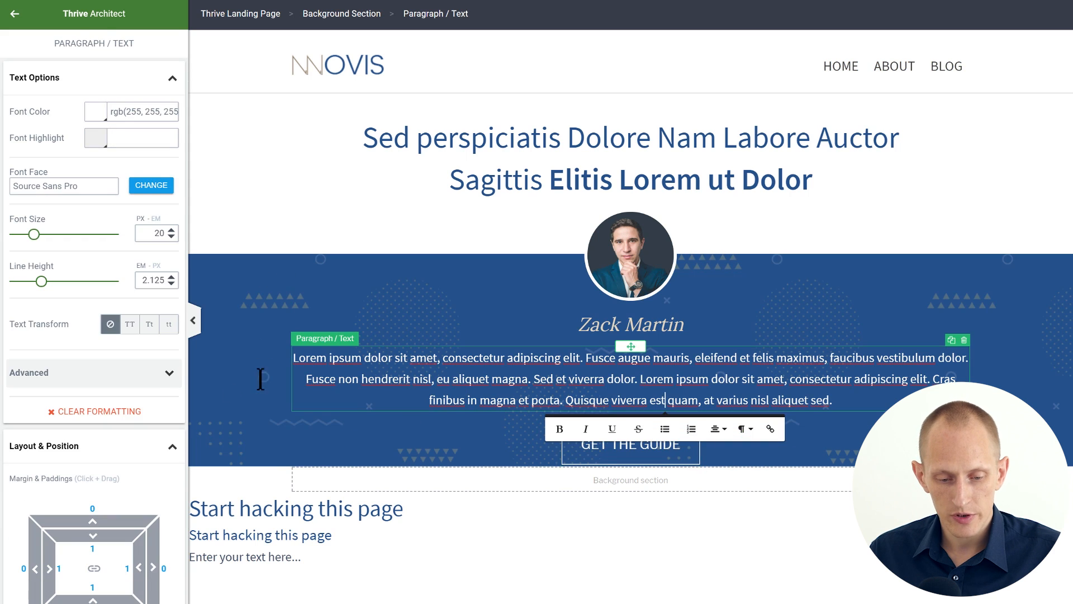
scroll(123, 432, "down", 2)
scroll(123, 432, "down", 1)
left_click_drag(92, 354, 91, 319)
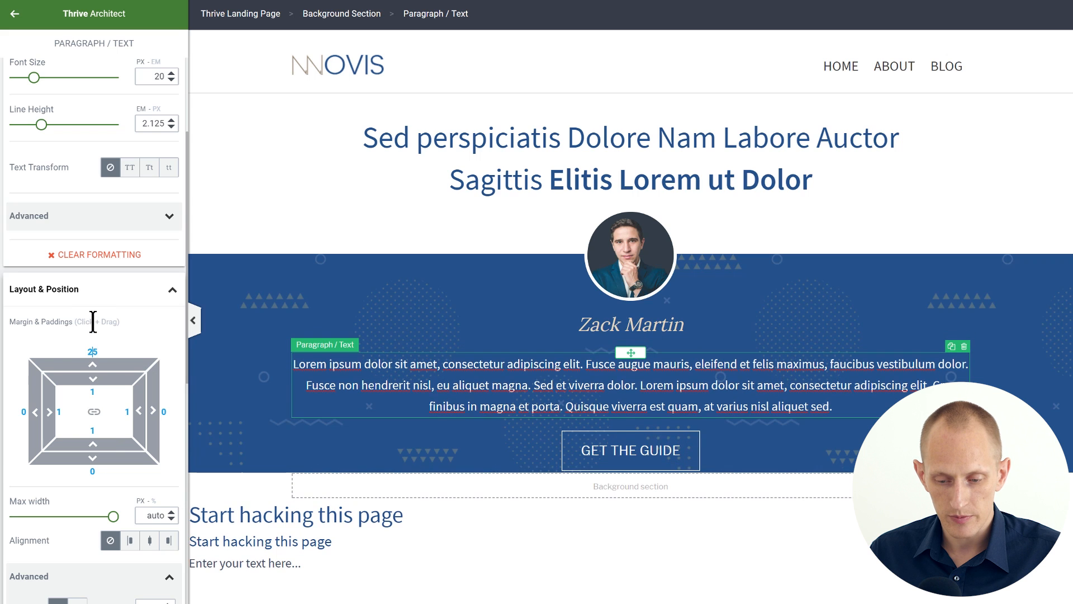
left_click_drag(95, 468, 98, 511)
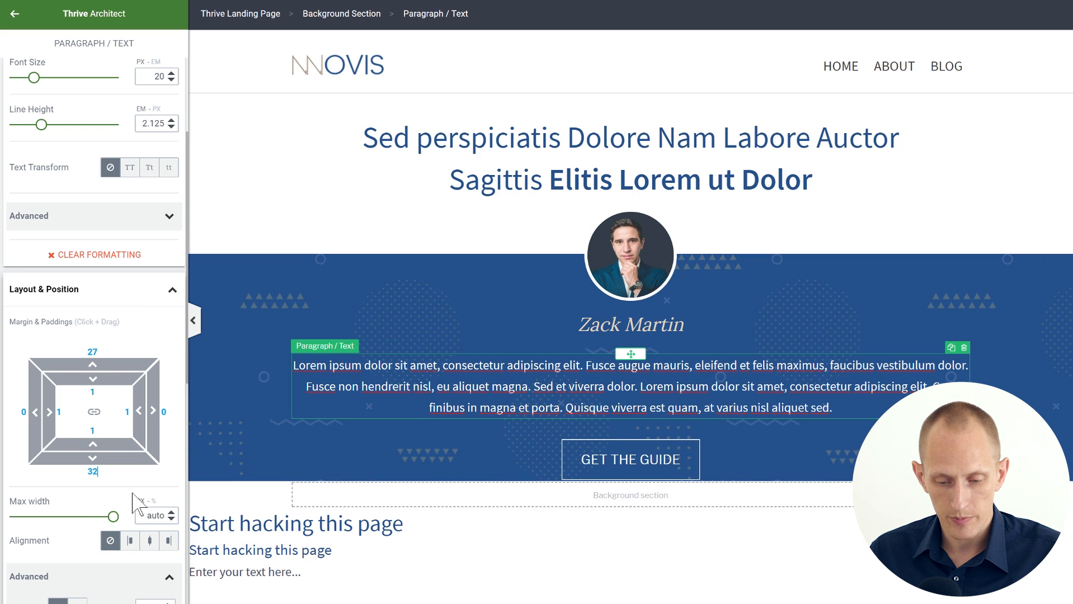
Set the bottom margin of the GET THE GUIDE button to 40.
left_click(577, 468)
scroll(91, 447, "down", 4)
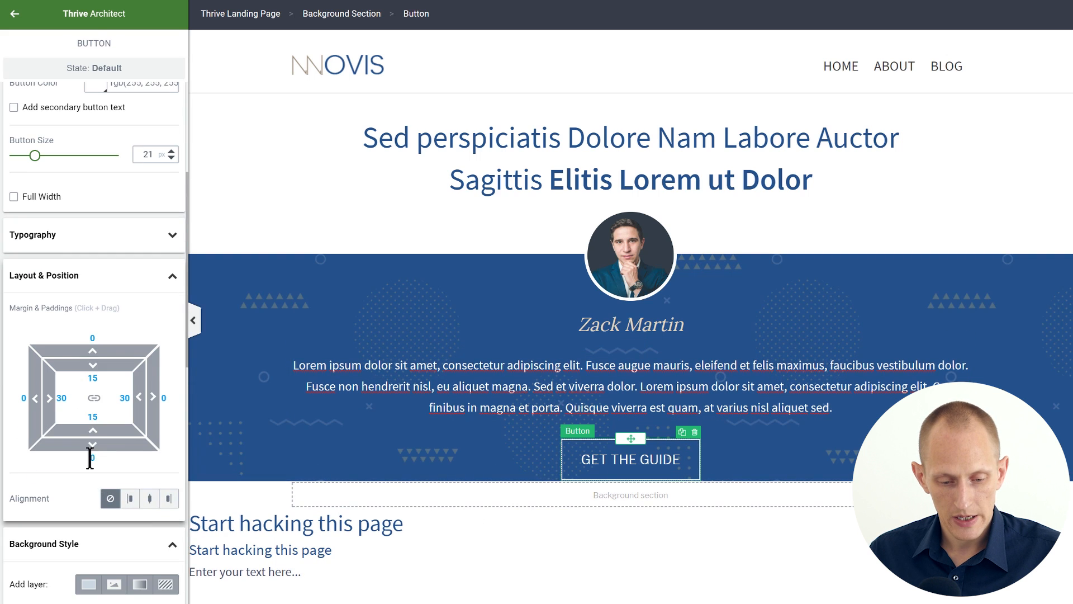
left_click_drag(93, 446, 105, 490)
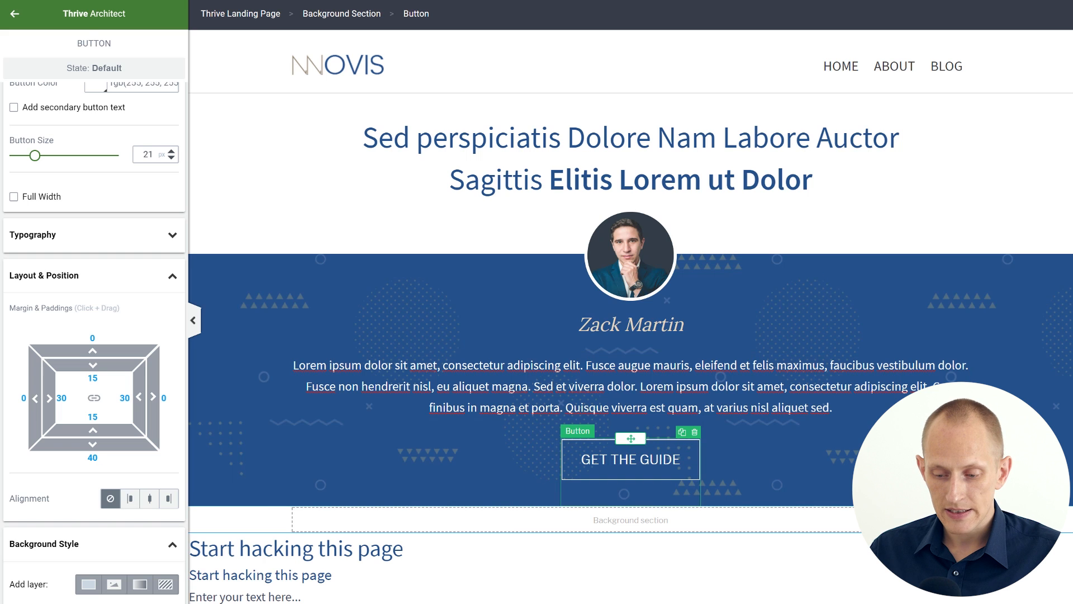
Duplicate the empty background section below the blue section twice.
left_click(962, 520)
double_click(1055, 498)
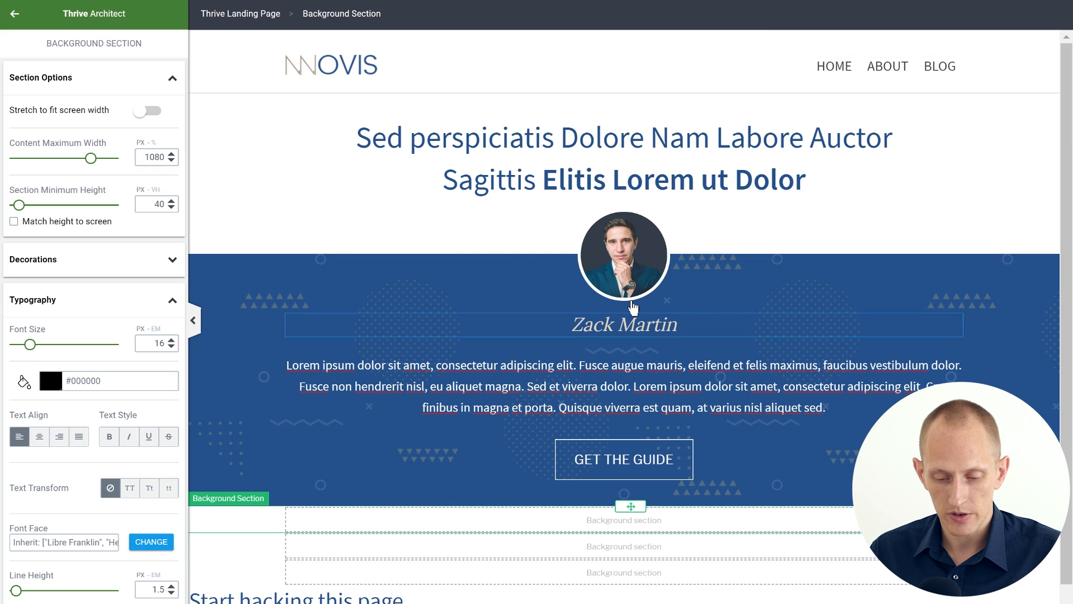
Place a copy of the placeholder paragraph in the first empty background section and replace its text with "Cneck out the blog:".
scroll(624, 372, "down", 1)
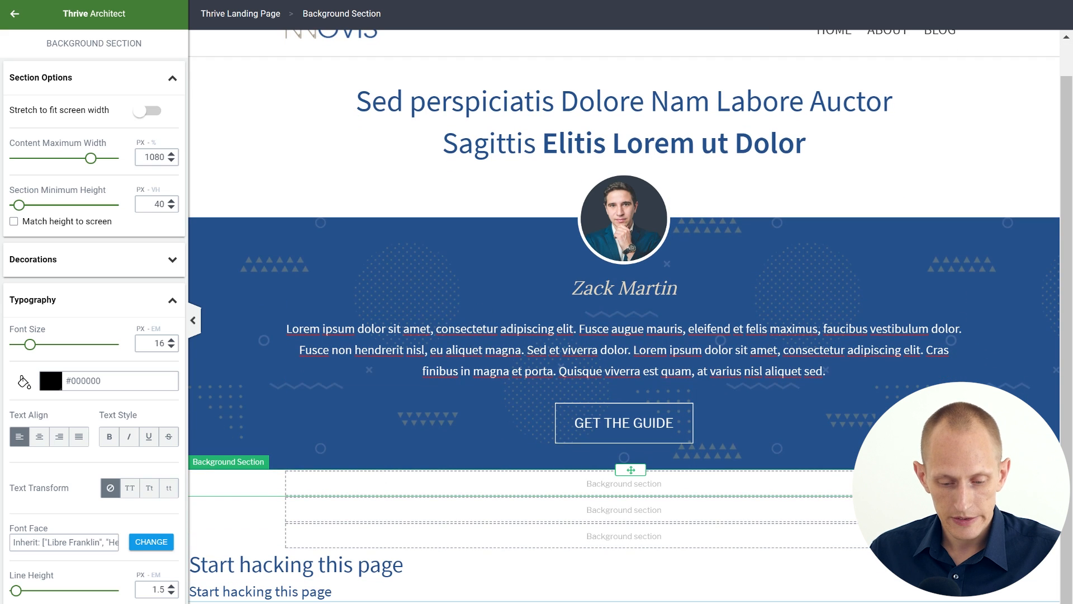
left_click(832, 602)
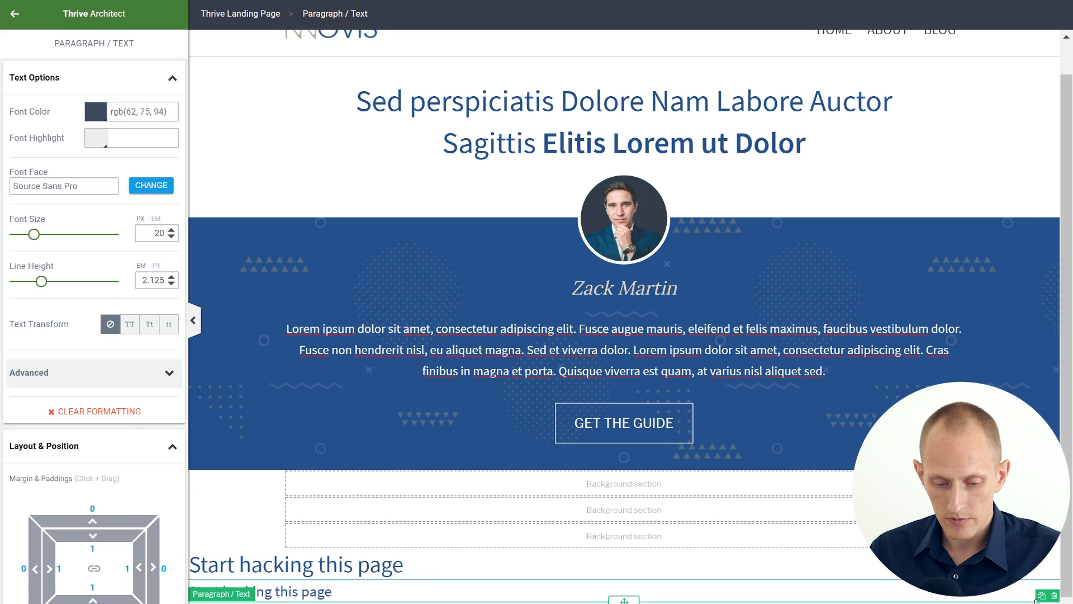
scroll(467, 600, "down", 1)
left_click_drag(630, 573, 587, 486)
left_click(461, 482)
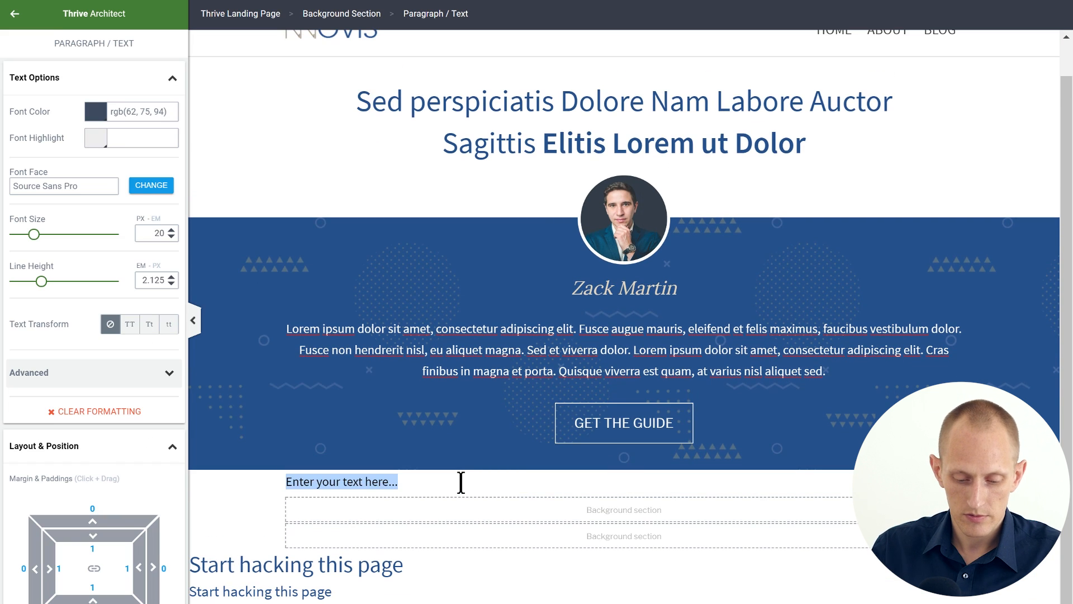
type("Cneck out the blog:")
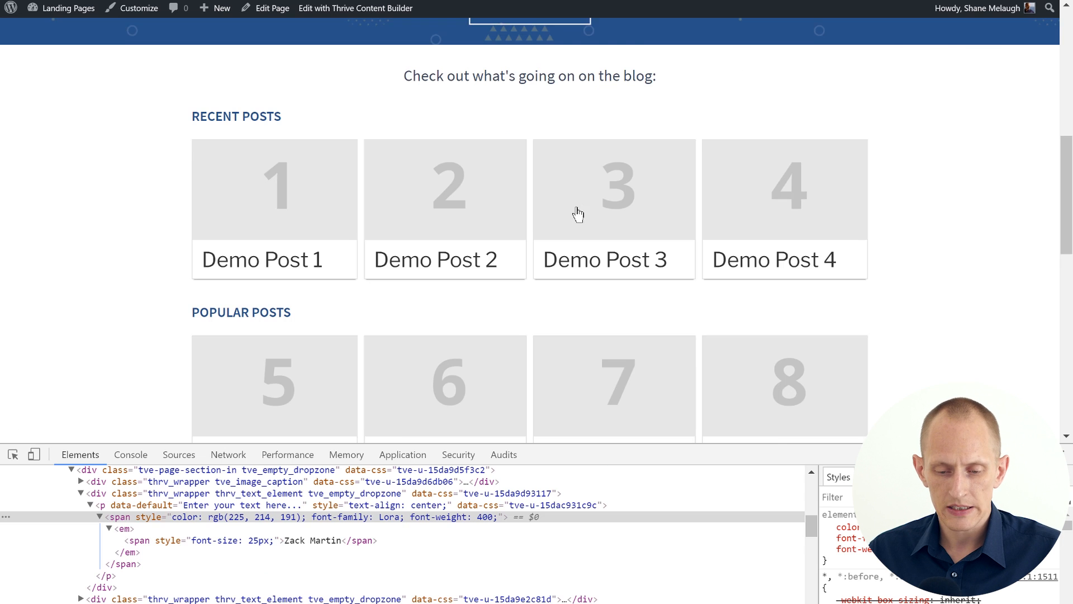
Switch to the reference page and examine the layout of its recent and popular posts and the section below them.
scroll(447, 190, "down", 1)
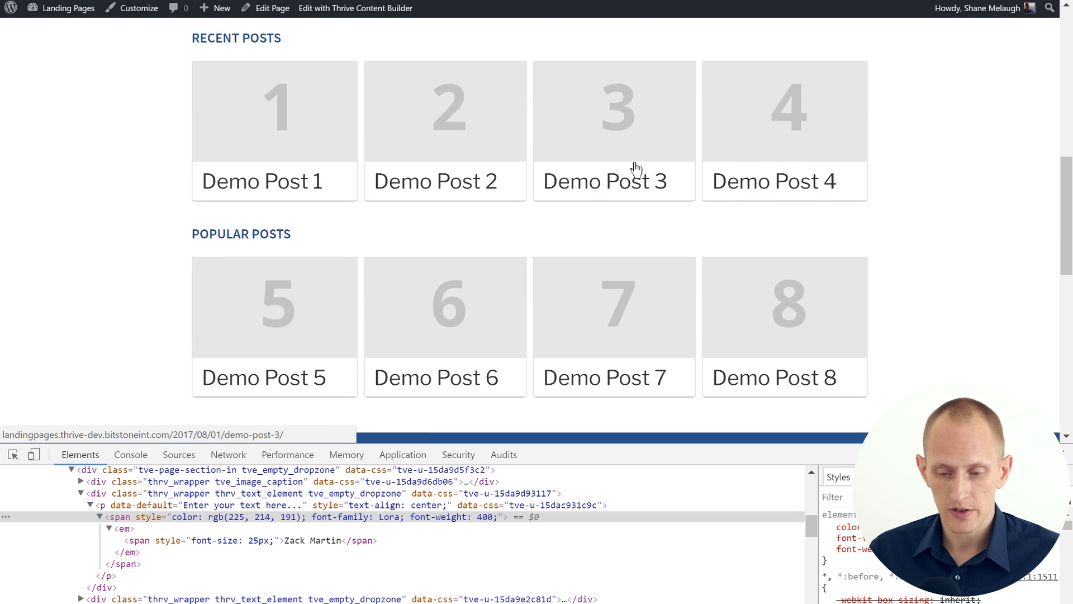
scroll(805, 167, "down", 2)
scroll(833, 148, "up", 2)
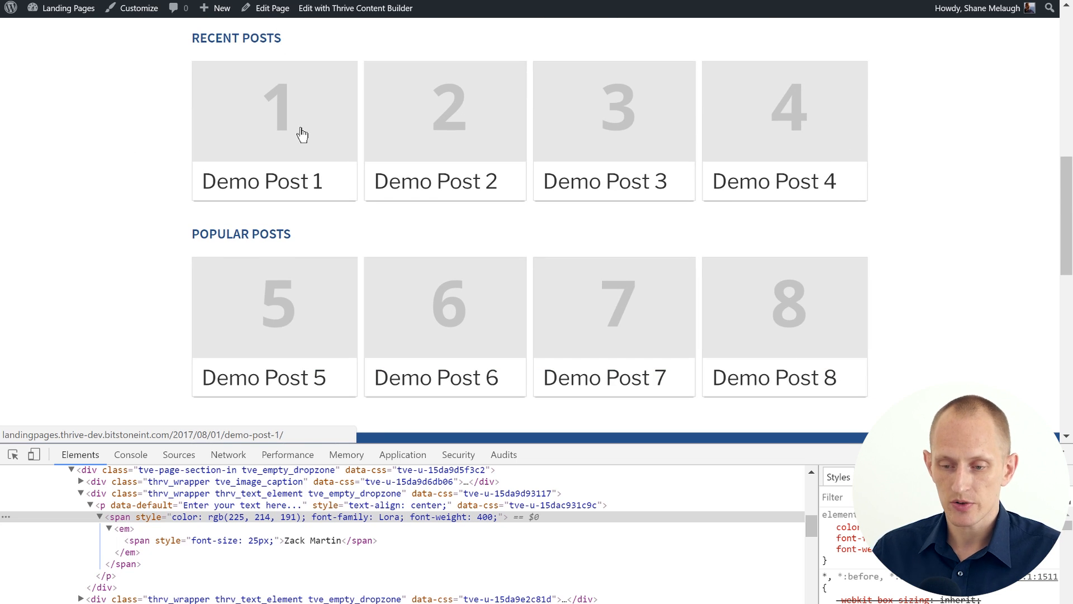
scroll(496, 302, "down", 2)
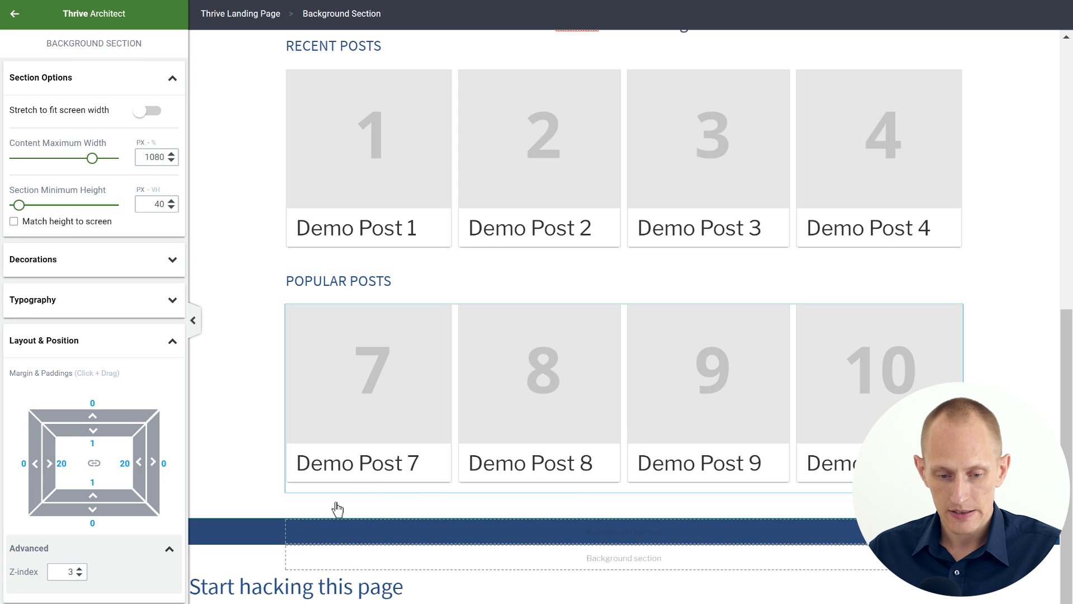
Insert a two-column Columns element into the empty dark blue background section in the page editor.
left_click(15, 14)
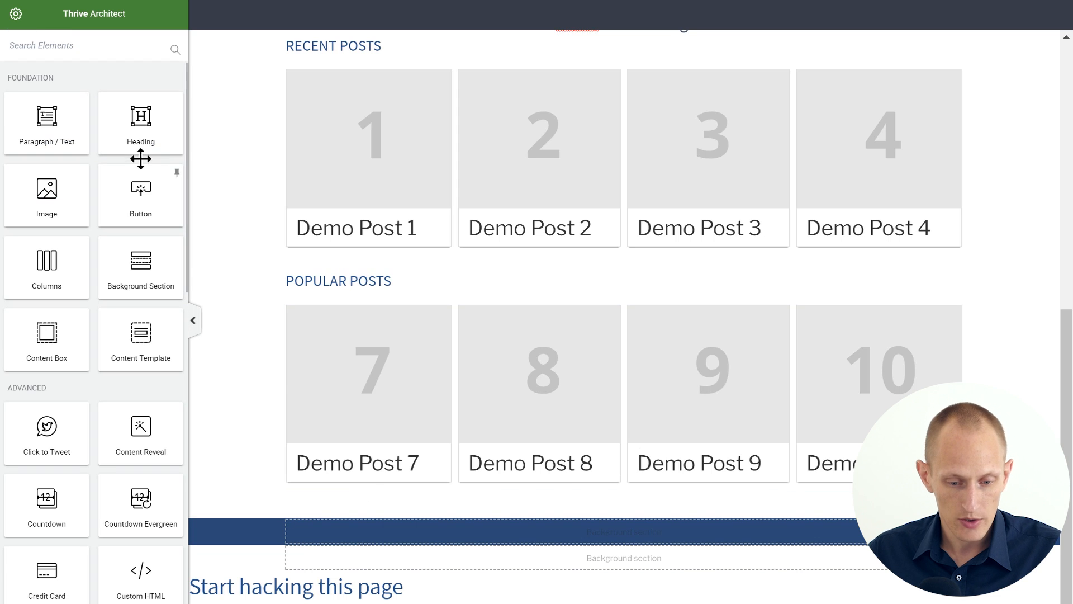
left_click_drag(50, 263, 667, 539)
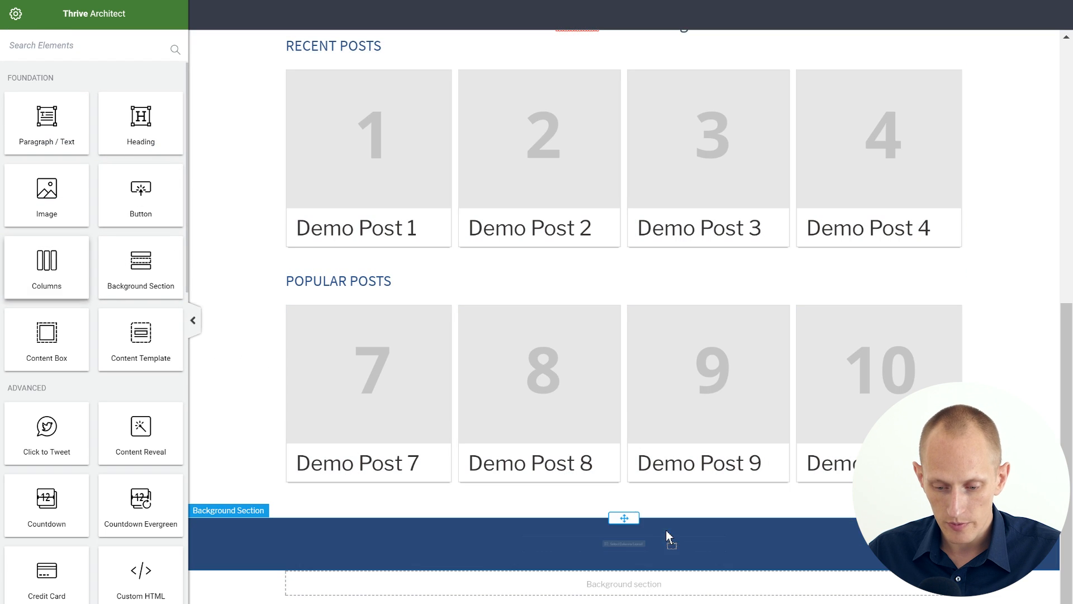
left_click(585, 459)
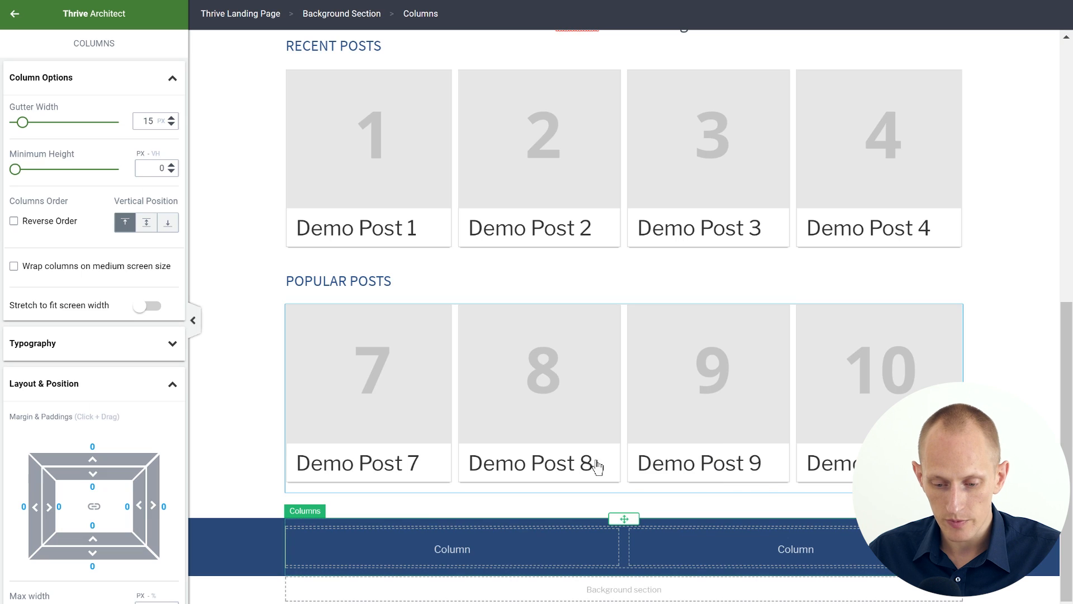
Duplicate the placeholder paragraph at the end of the page and move the copy into the second column of the blue section.
scroll(654, 425, "down", 1)
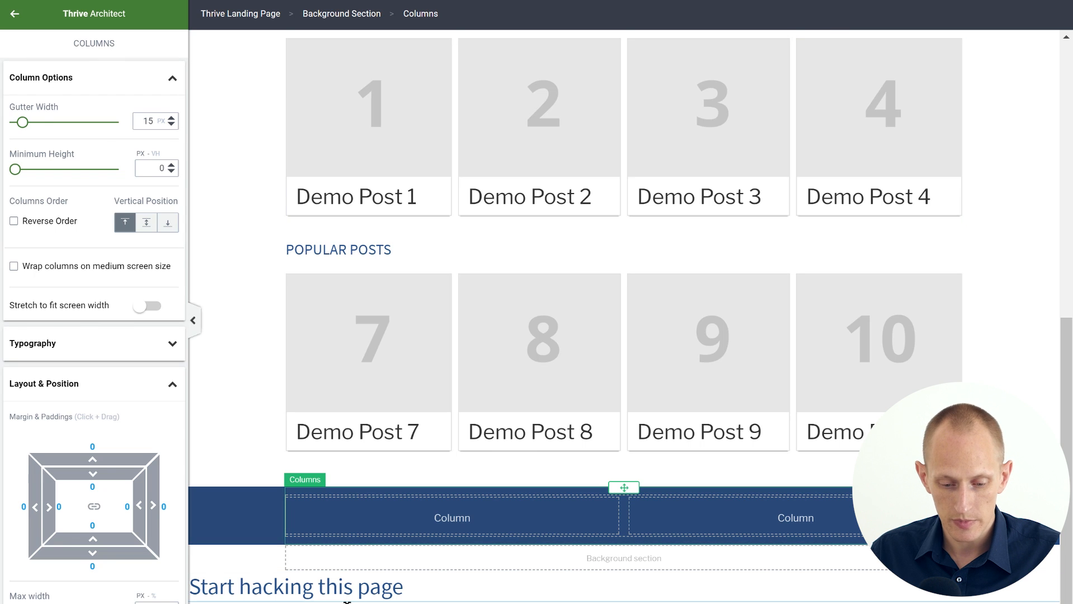
left_click(315, 602)
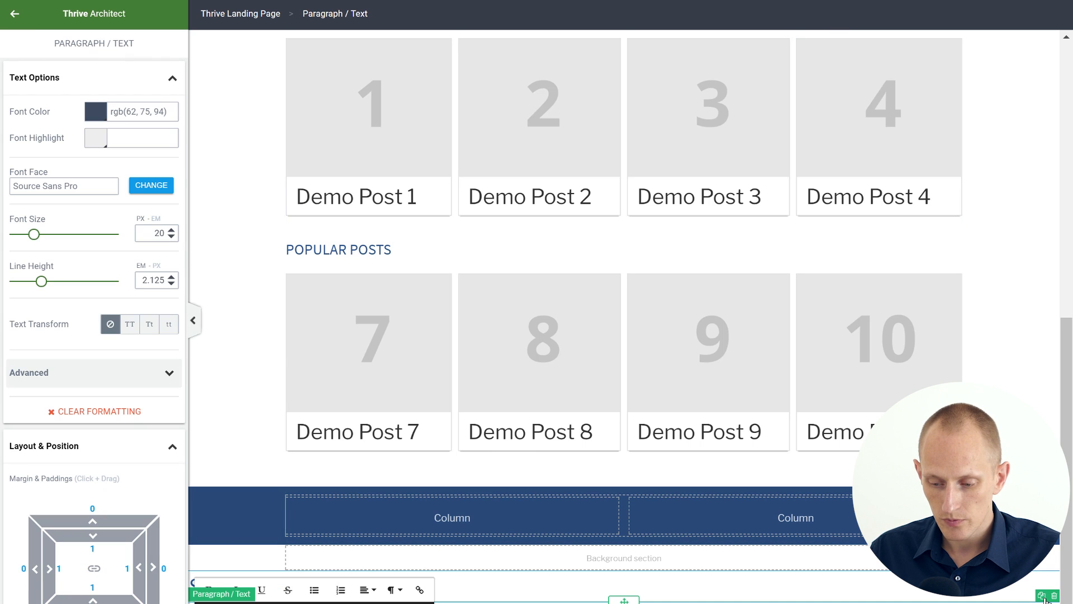
key("Return")
left_click_drag(677, 558, 799, 521)
left_click(772, 512)
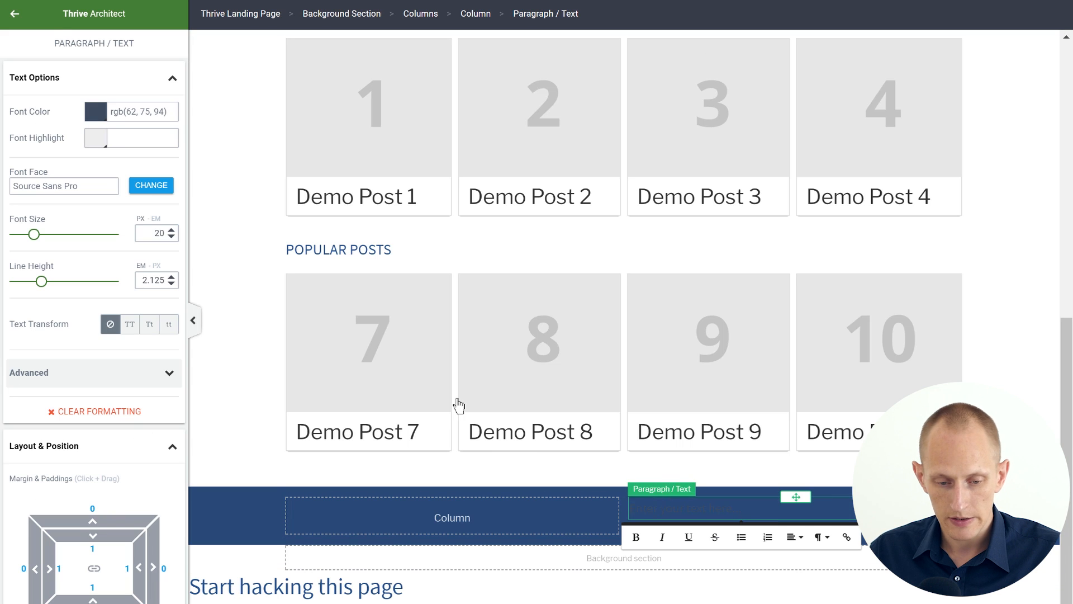
Set the font color of the paragraph in the second column to white, rgb(255, 255, 255).
left_click(92, 112)
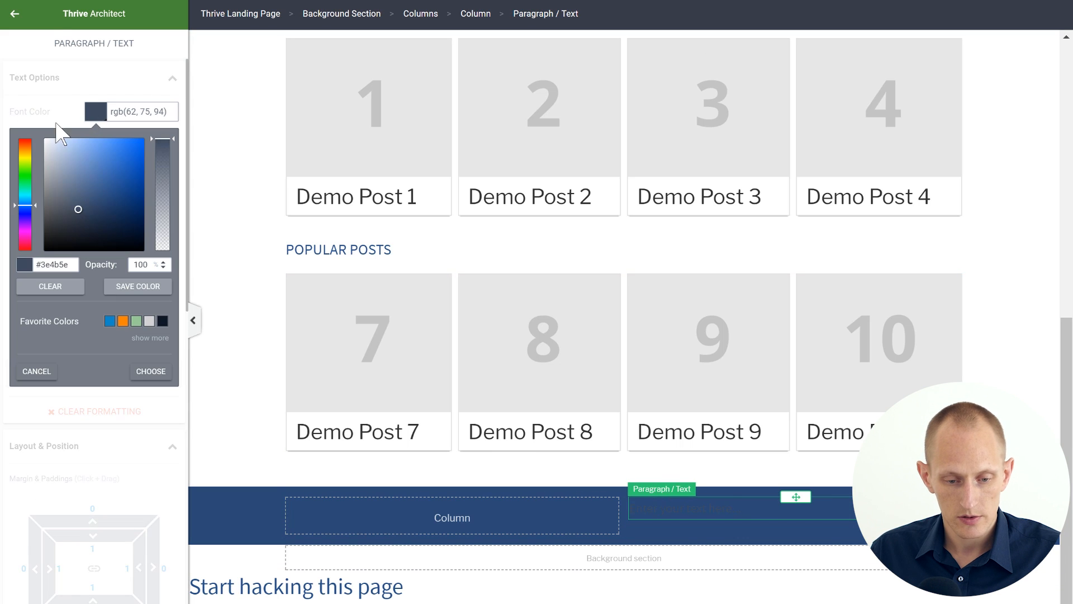
left_click(45, 139)
left_click(151, 372)
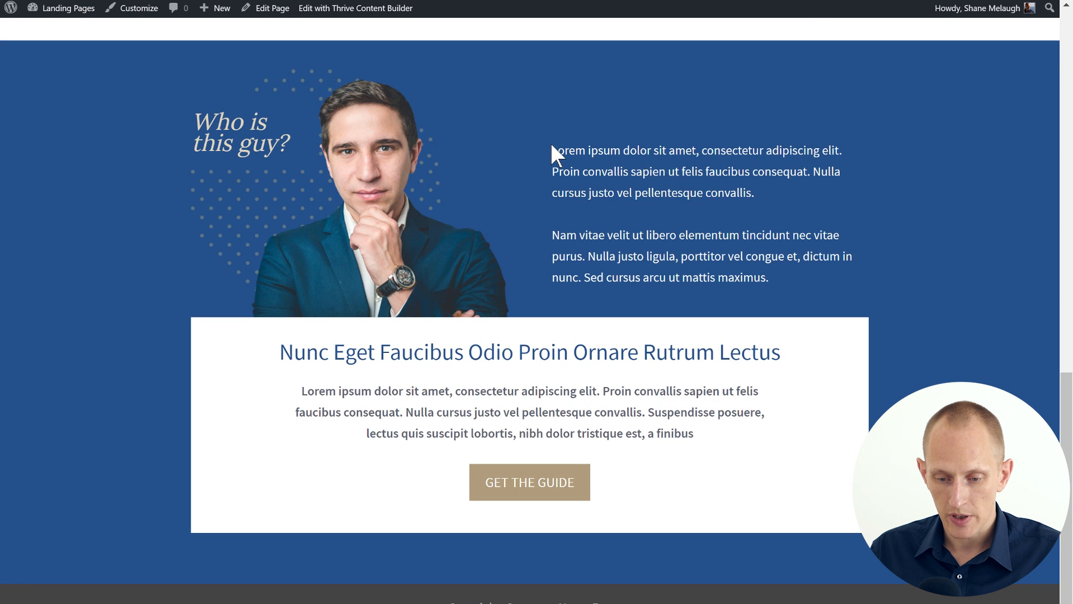
Copy both lorem ipsum paragraphs beside the reference page's portrait and paste them over the placeholder text in the second column.
left_click_drag(552, 148, 787, 270)
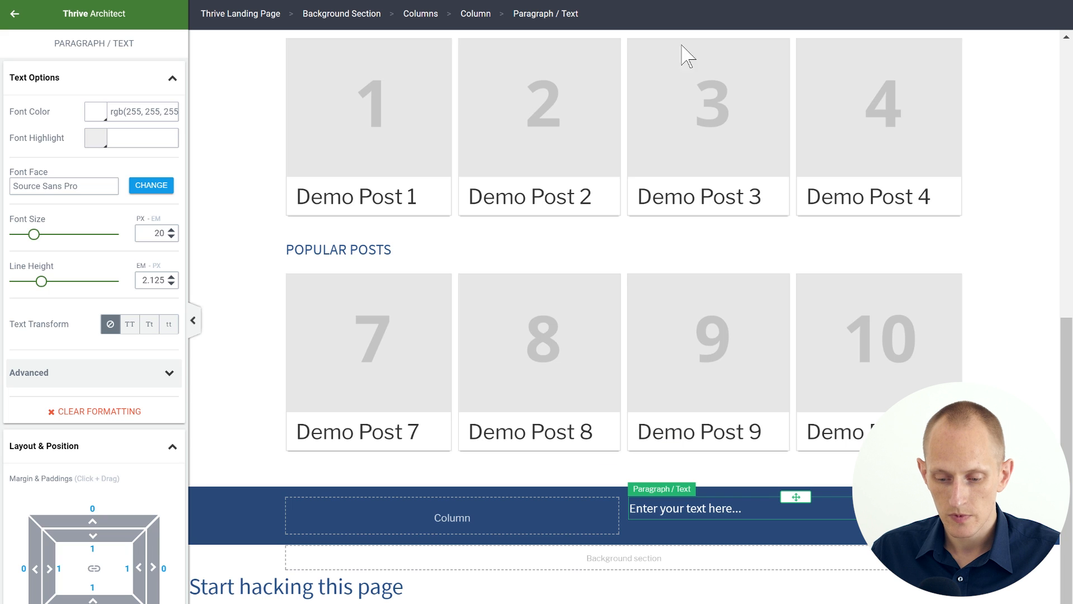
triple_click(691, 507)
key("ctrl+v")
left_click(623, 538)
scroll(623, 509, "down", 2)
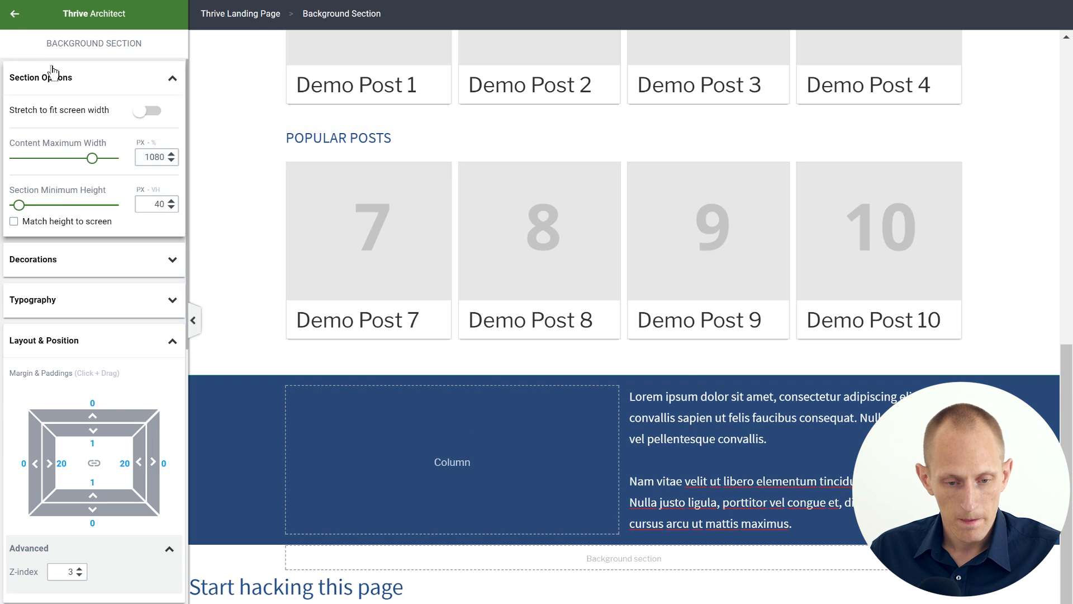
Add an Image element to the empty first column using homepagesandwich-author3.png from the media library.
left_click(16, 19)
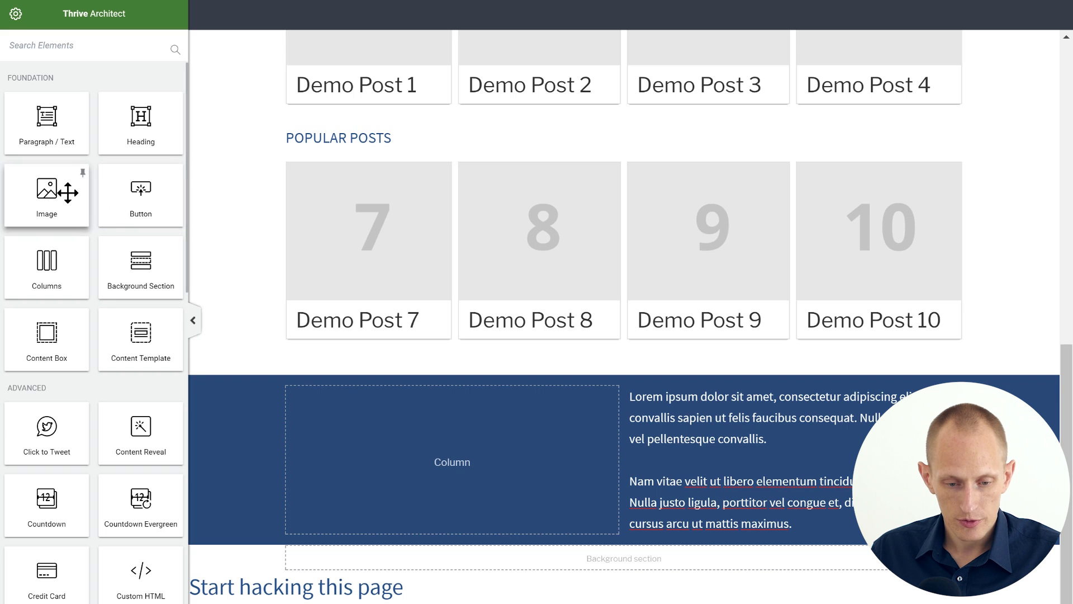
left_click_drag(69, 190, 447, 452)
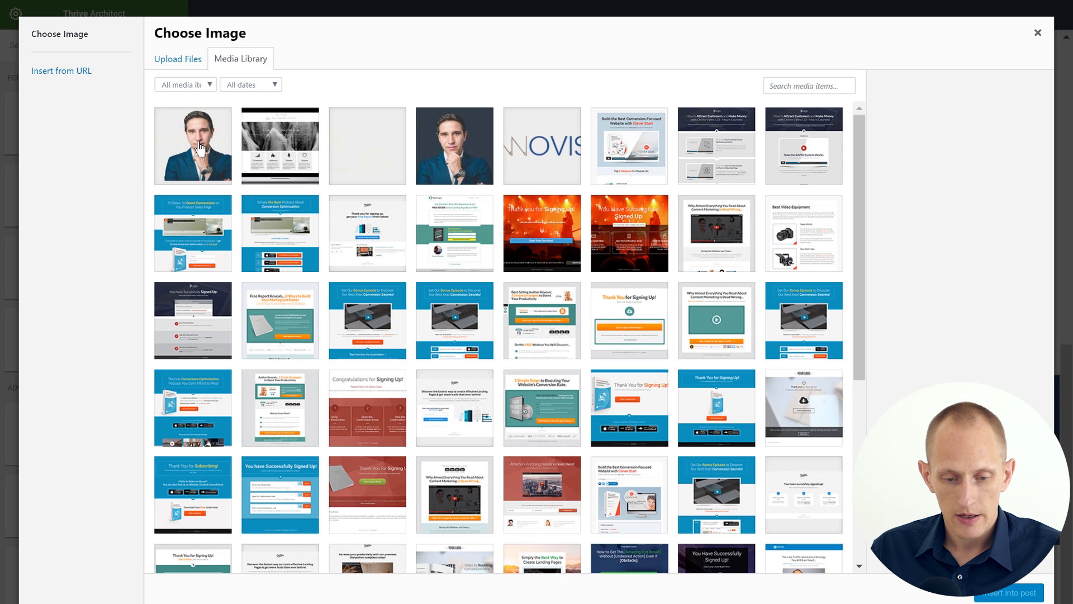
left_click(193, 146)
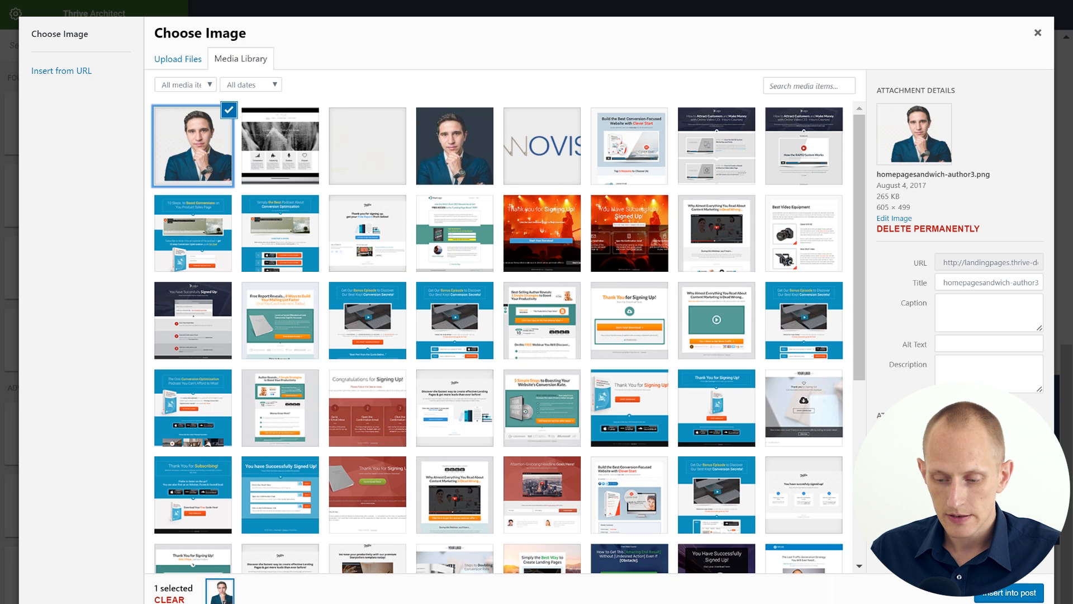
left_click(1012, 593)
scroll(617, 476, "down", 3)
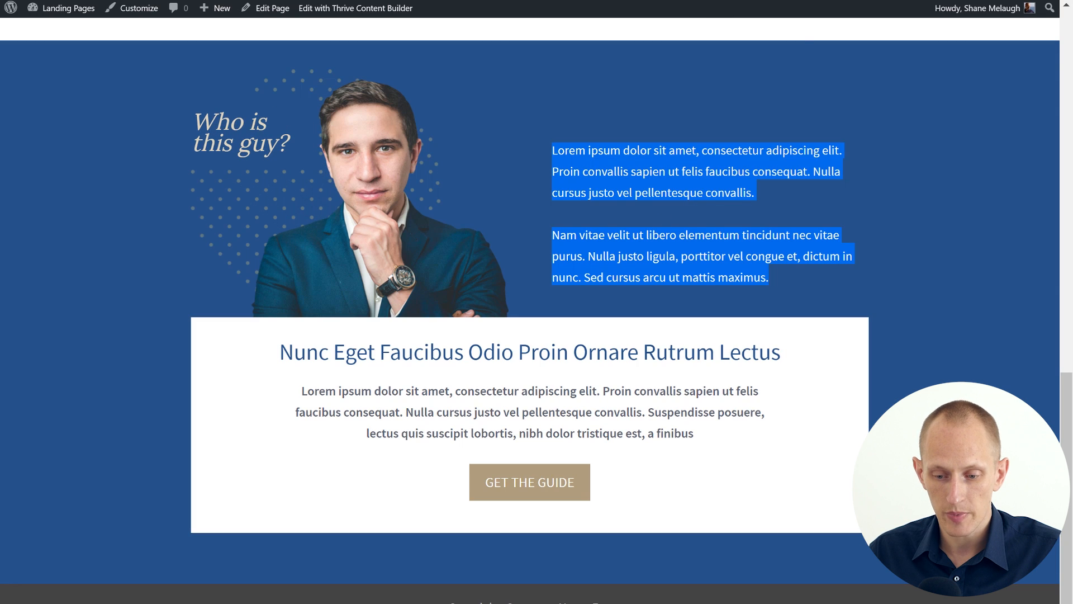
Clear the text selection on the reference page and duplicate the lorem ipsum text element in the second column.
left_click(857, 85)
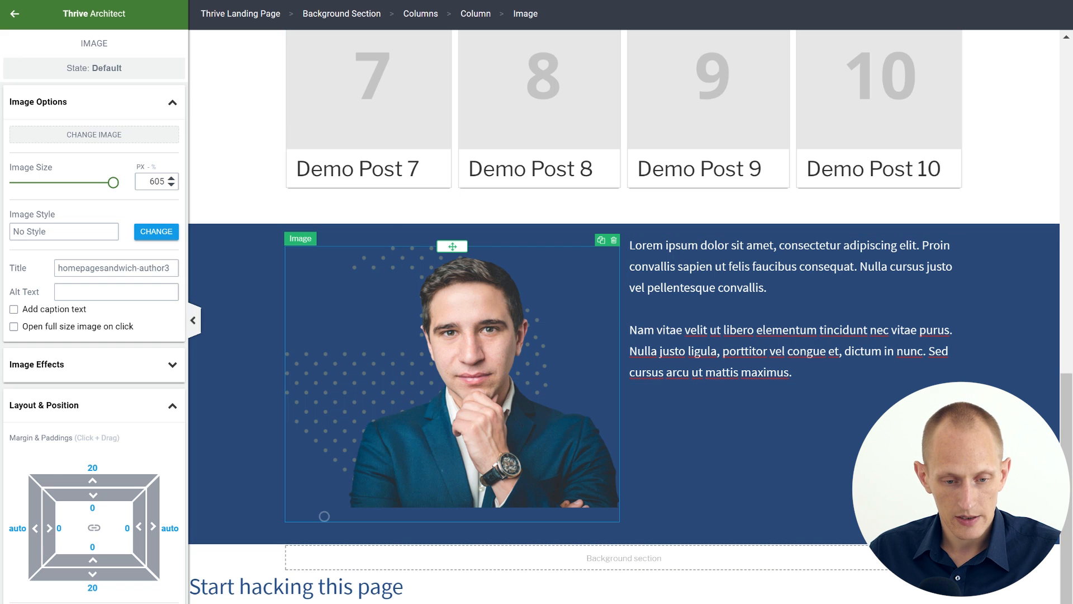
left_click(835, 274)
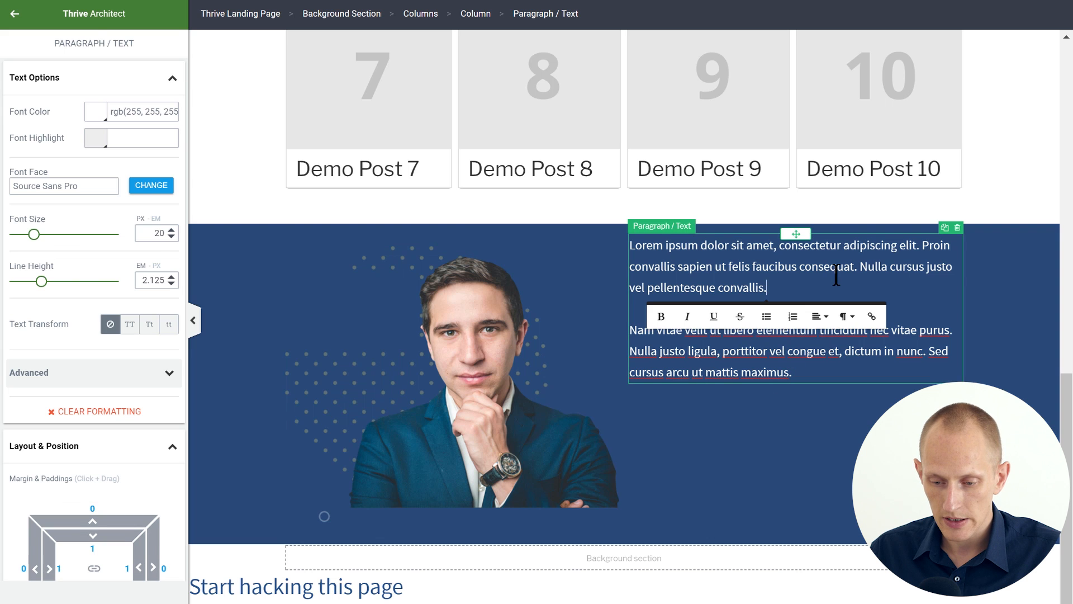
left_click(945, 227)
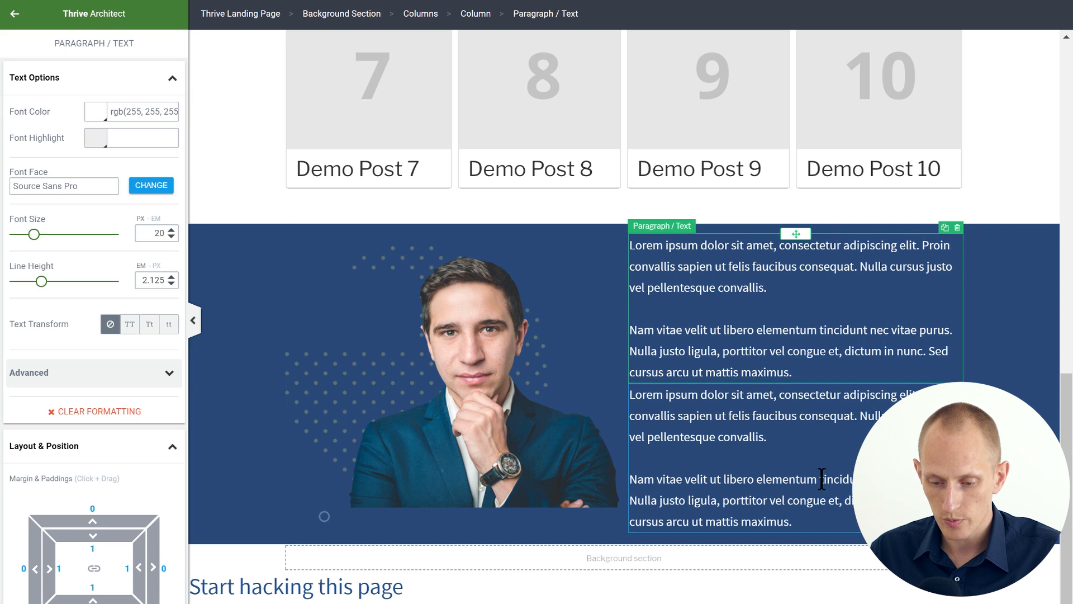
Move the duplicated paragraph above the portrait in the first column and replace its text with "Who is this guy?".
left_click_drag(791, 381, 349, 245)
left_click(365, 267)
key("ctrl+a")
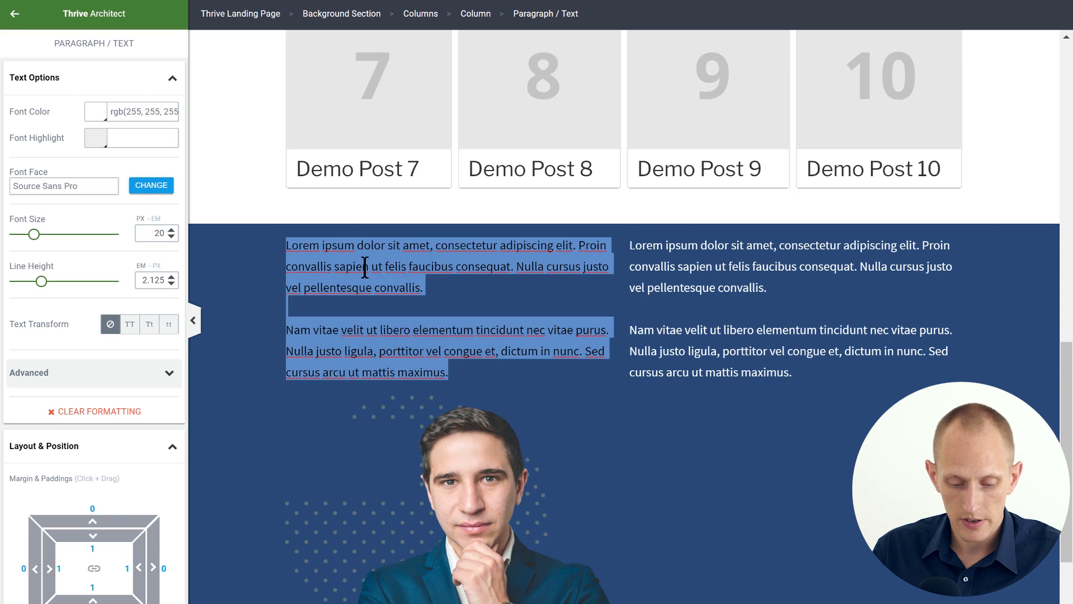
type("W")
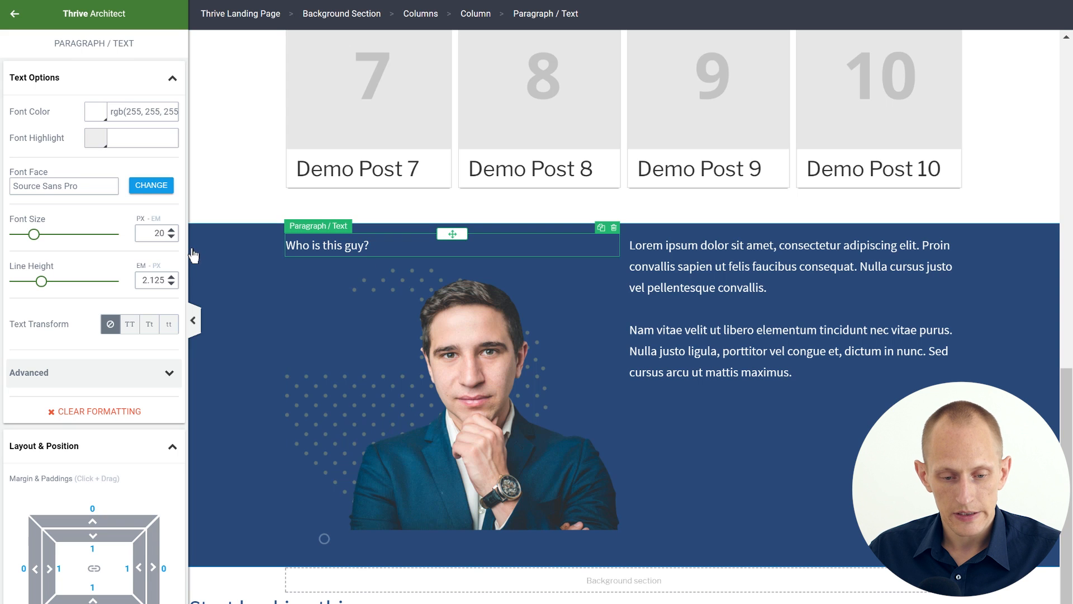
Copy the font color code #e1d6bf from the author name in the upper patterned blue section.
scroll(699, 139, "up", 10)
left_click(625, 216)
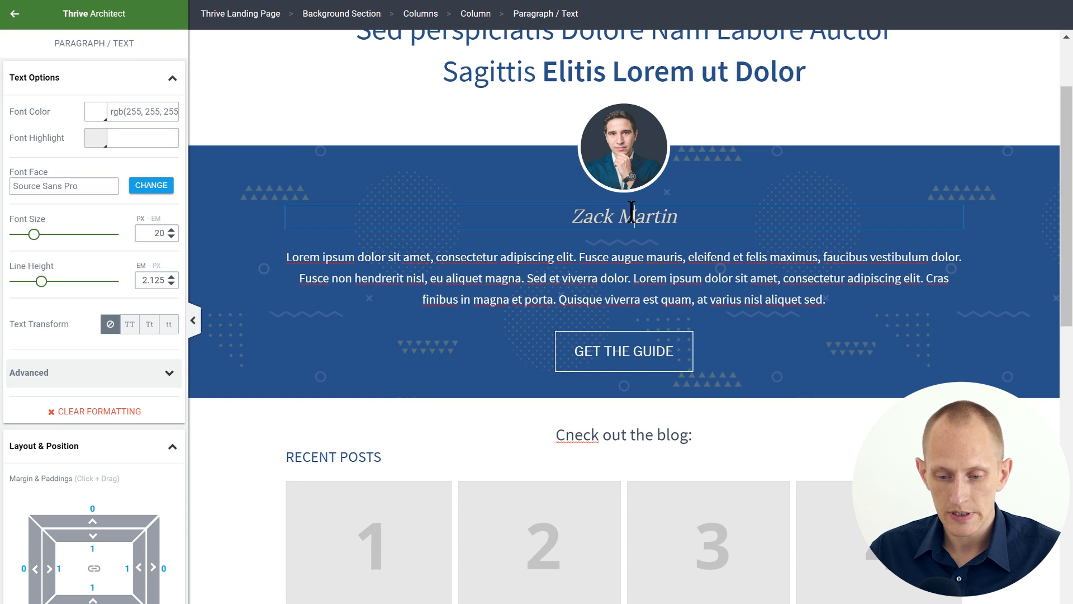
left_click(96, 112)
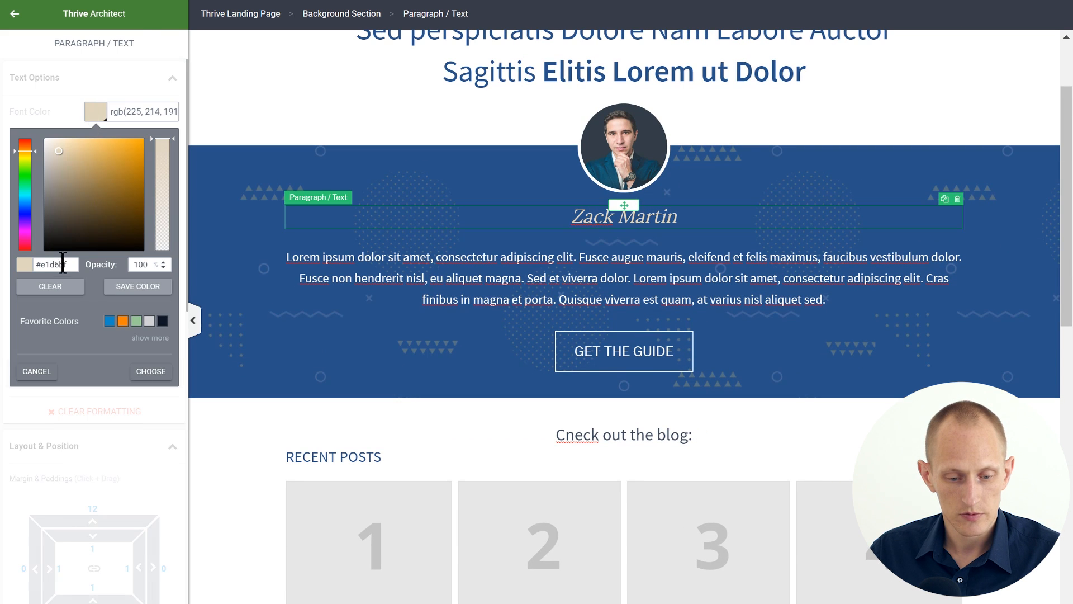
left_click_drag(68, 264, 20, 261)
key("ctrl+c")
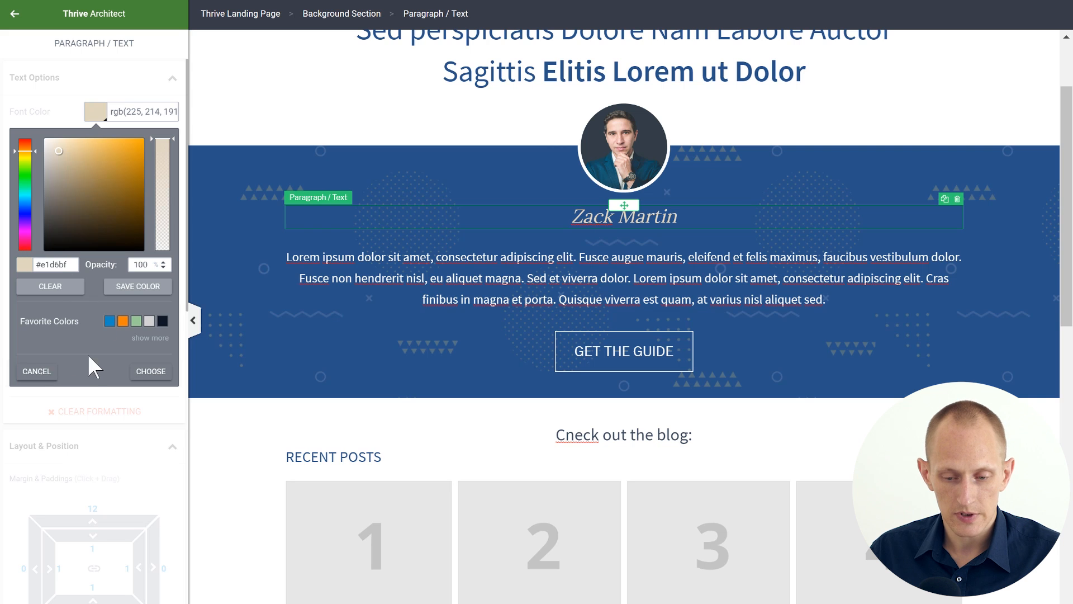
Apply the copied font color #e1d6bf to the "Who is this guy?" text.
scroll(414, 285, "down", 10)
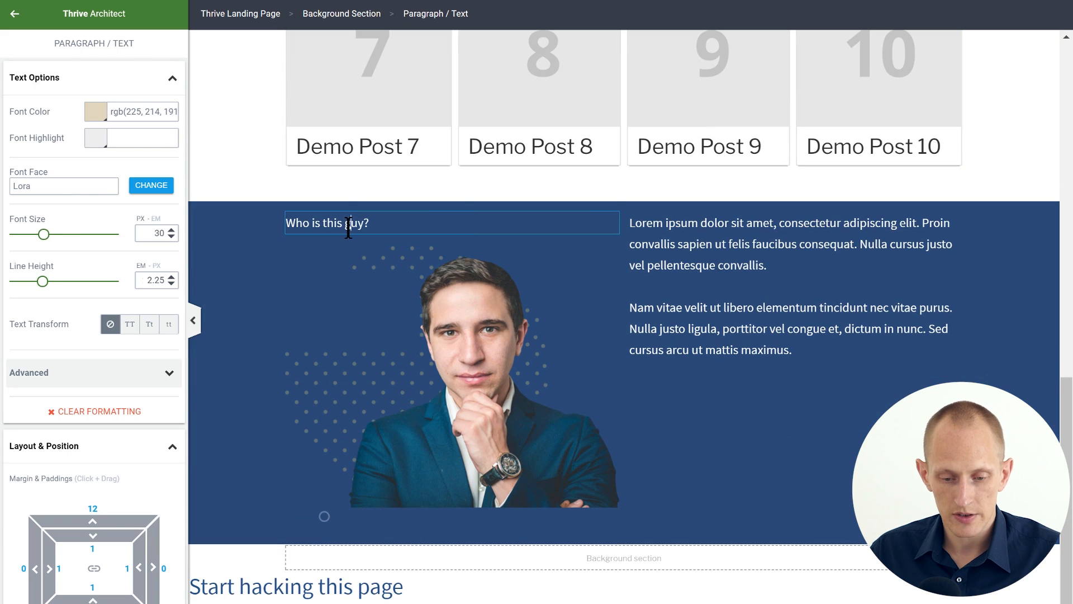
triple_click(348, 227)
left_click(347, 220)
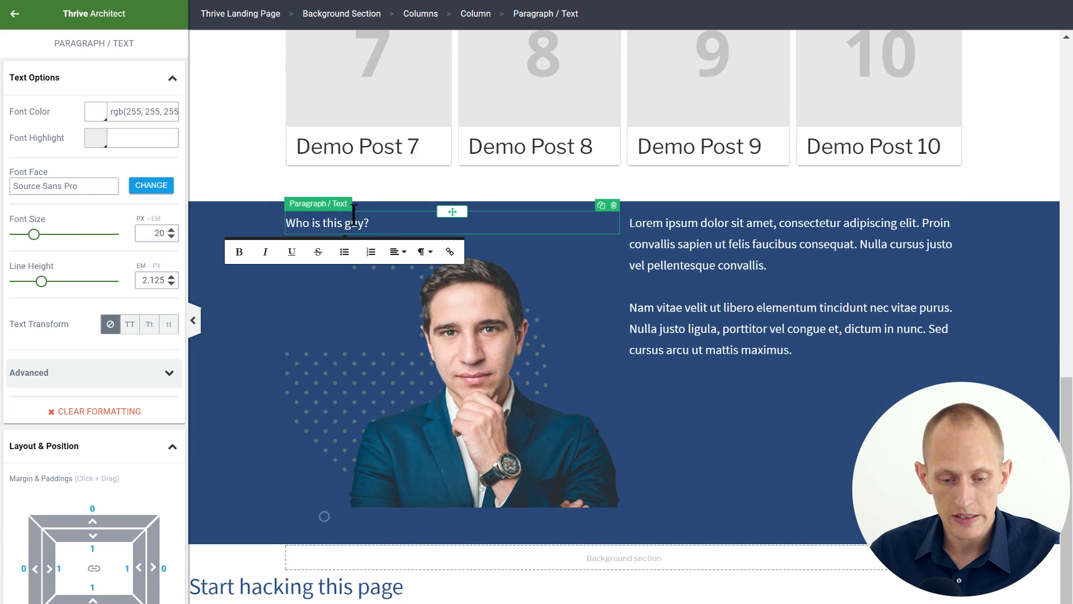
left_click(95, 111)
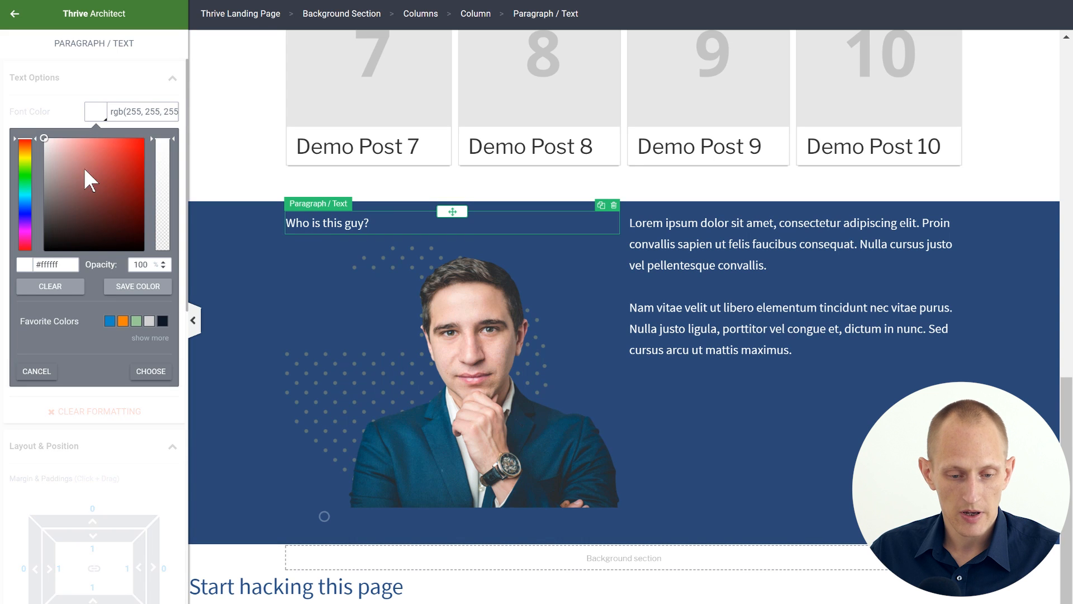
key("ctrl+v")
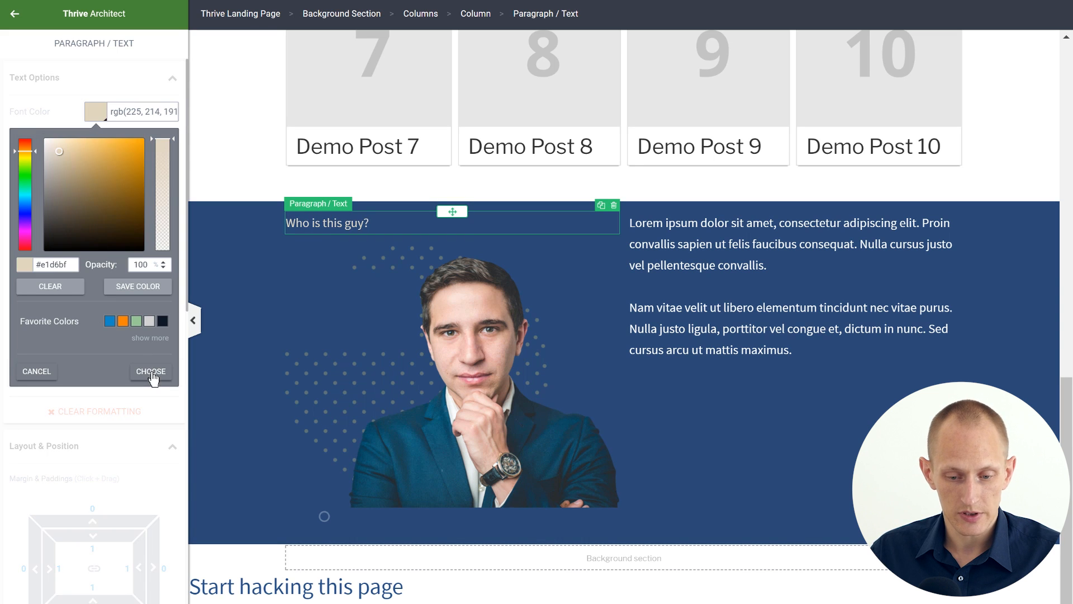
left_click(151, 372)
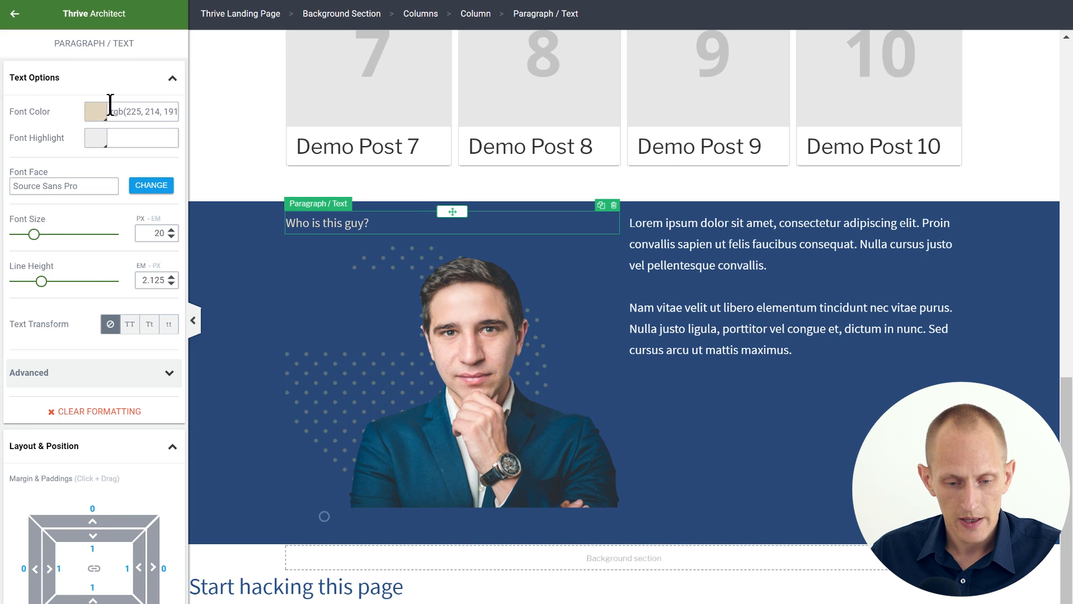
Set the "Who is this guy?" text to font size 40 px, maximum width 178 px and line height 0.9 em.
left_click_drag(38, 240, 54, 240)
left_click_drag(44, 286, 37, 287)
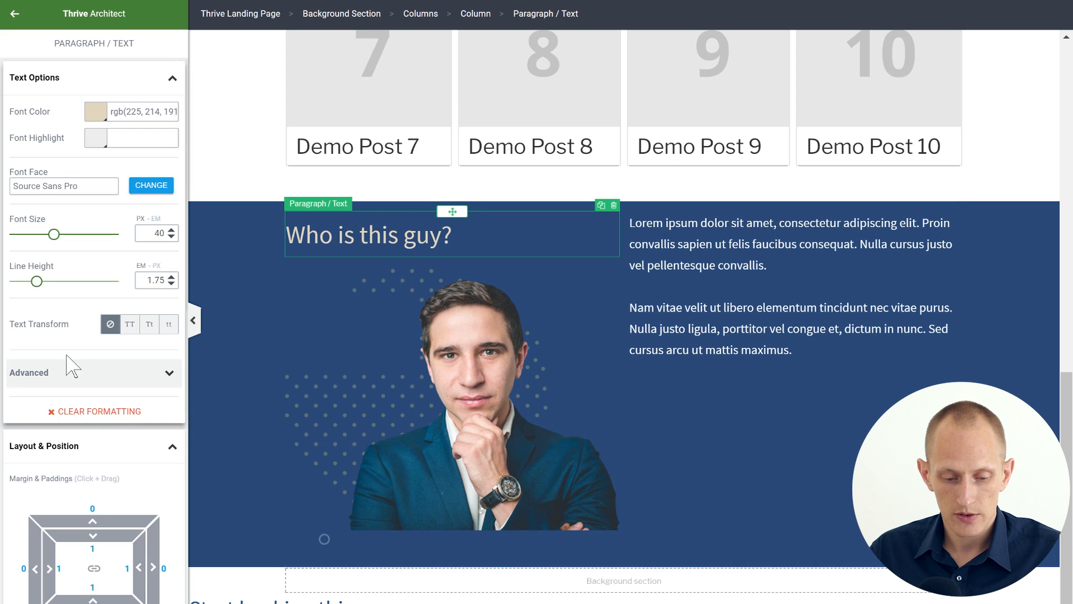
scroll(67, 364, "down", 8)
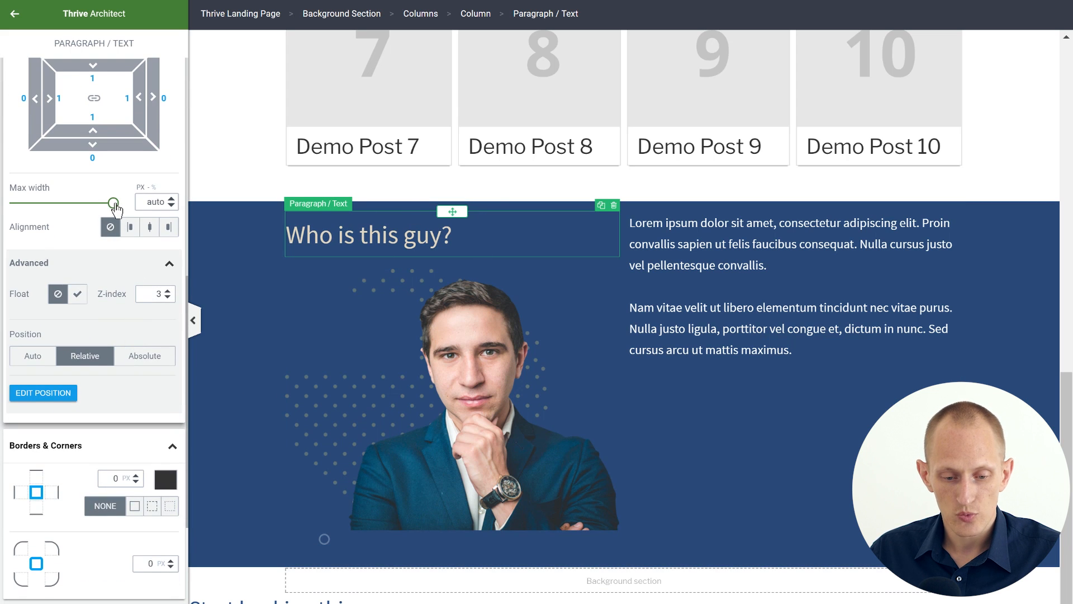
left_click_drag(116, 208, 49, 208)
scroll(158, 253, "up", 5)
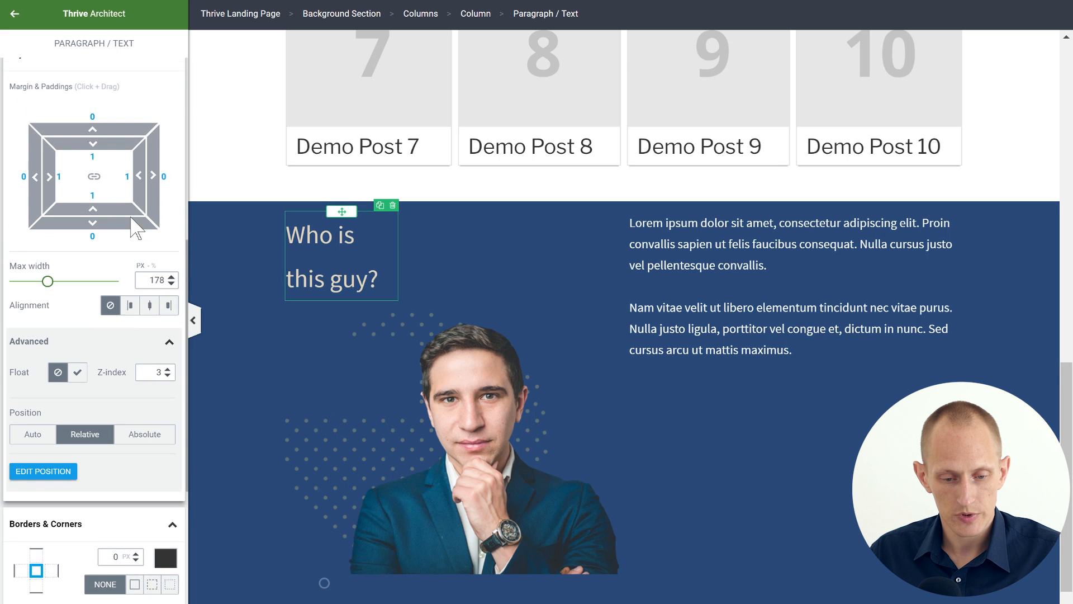
scroll(109, 205, "up", 1)
left_click_drag(37, 203, 26, 208)
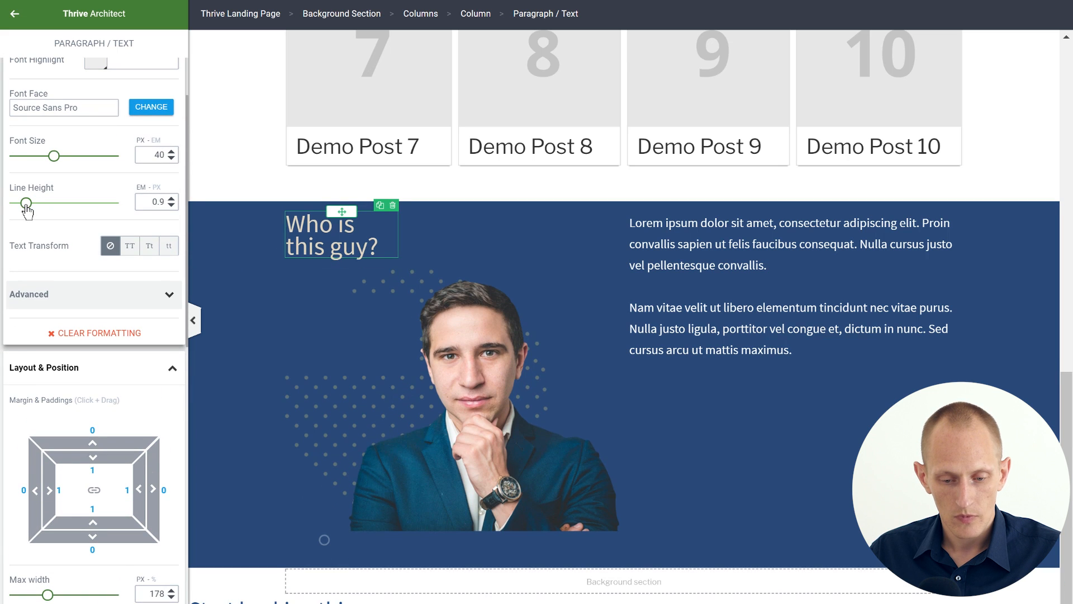
Change the font face of the "Who is this guy?" text to the Google font Lora.
scroll(128, 246, "up", 1)
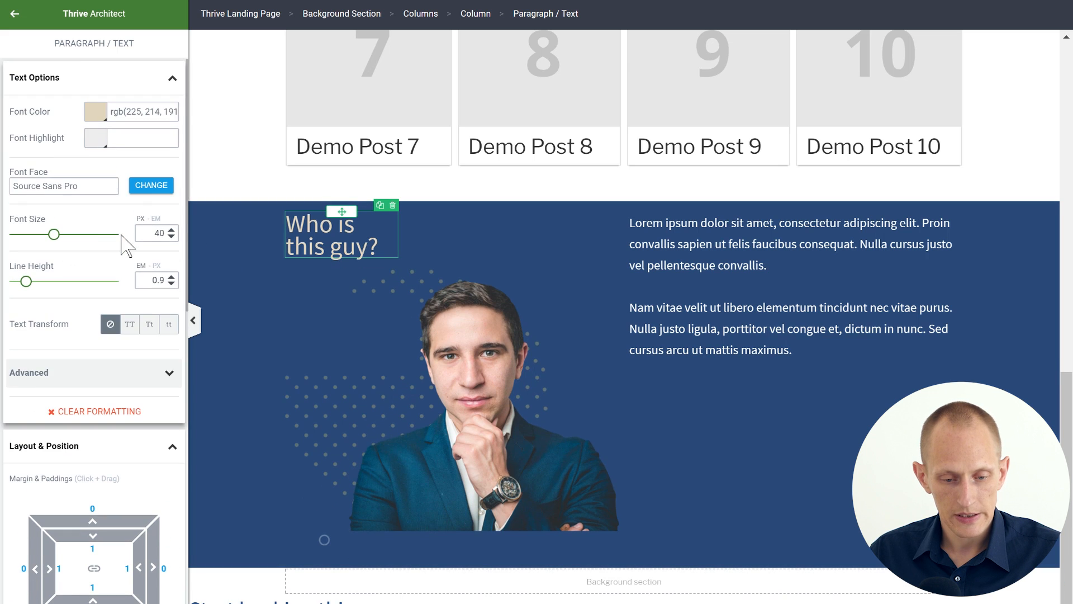
left_click(152, 190)
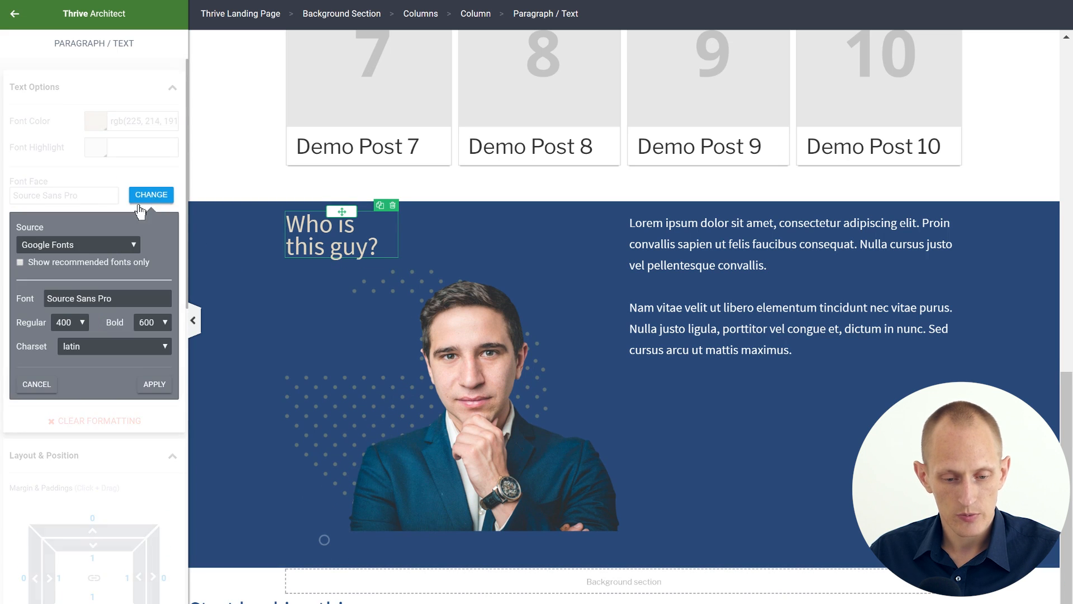
left_click(87, 298)
key("ctrl+a")
type("lora")
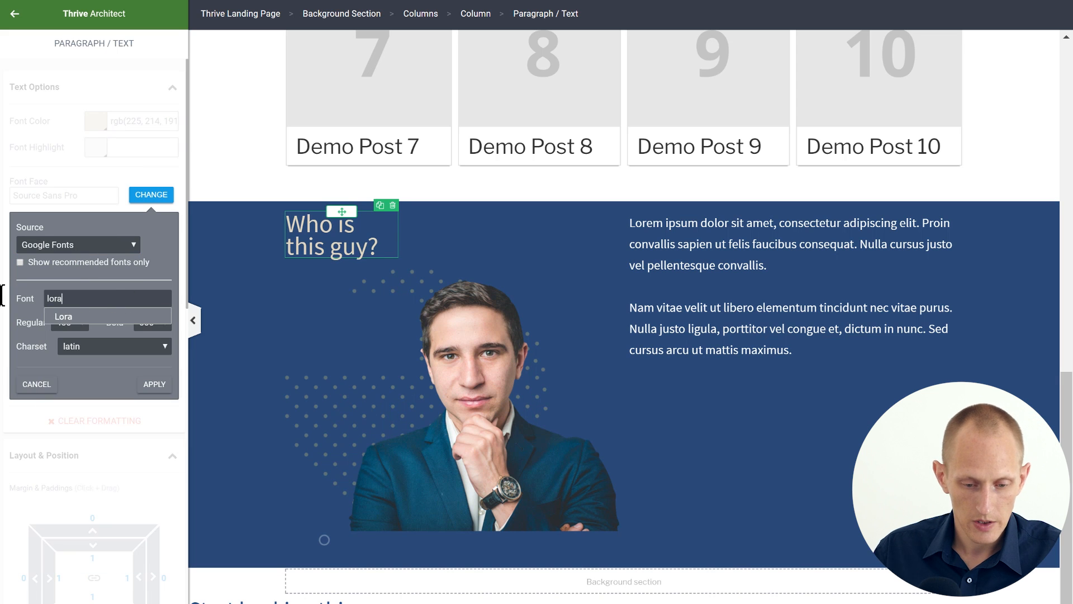
left_click(53, 316)
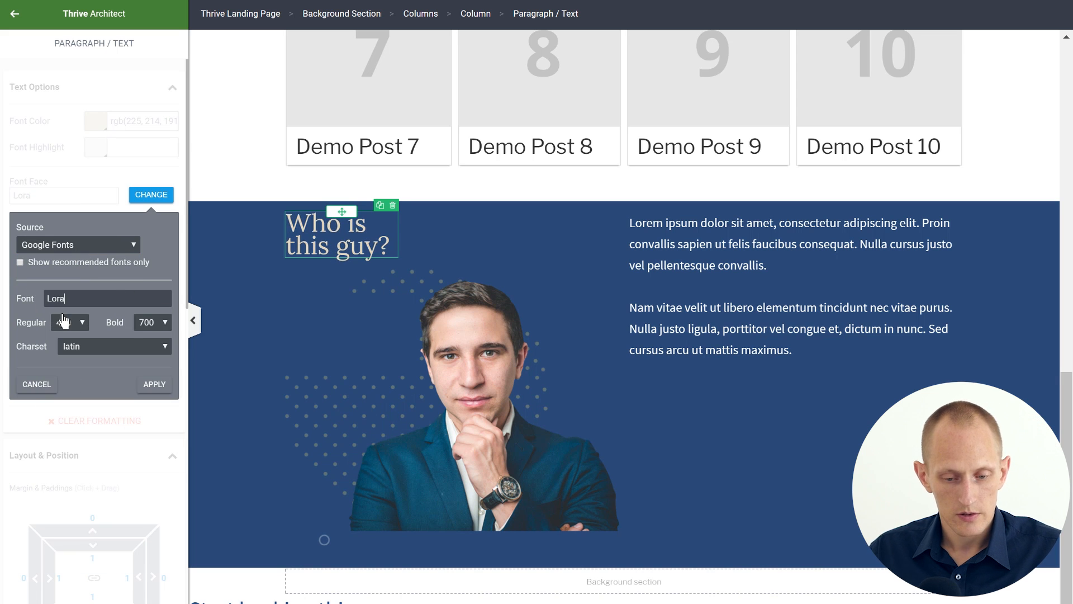
left_click(147, 386)
Italicize the whole "Who is this guy?" text and deselect it.
triple_click(352, 246)
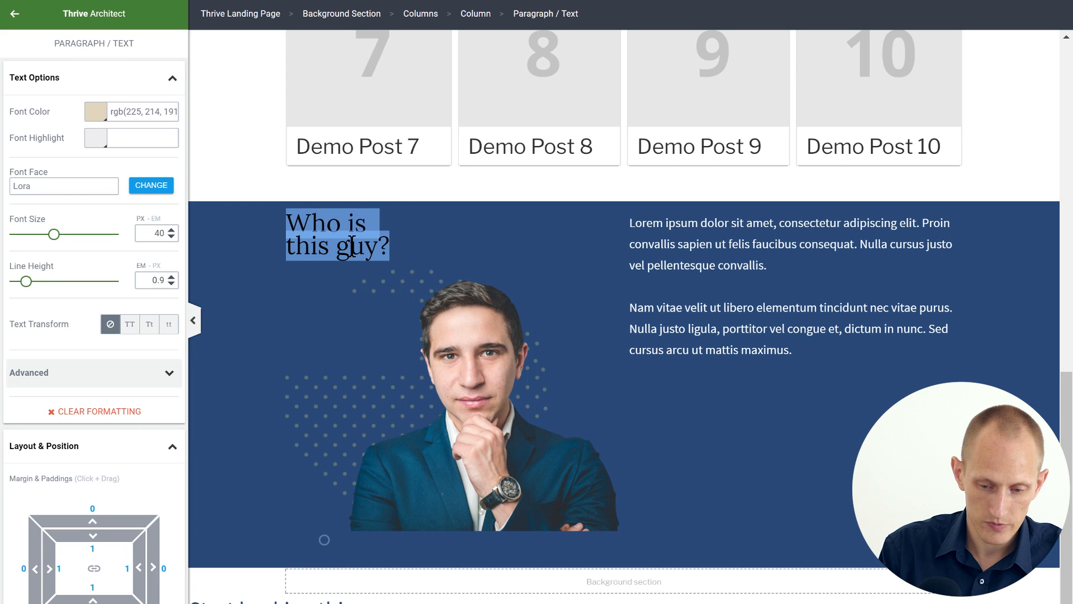
key("ctrl+i")
left_click(543, 240)
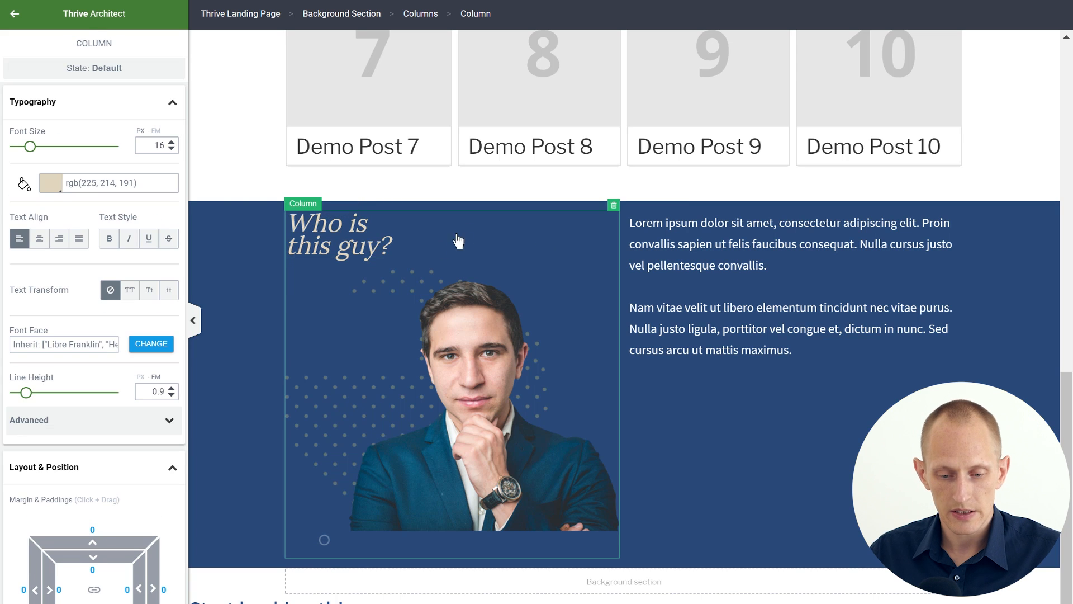
left_click(246, 231)
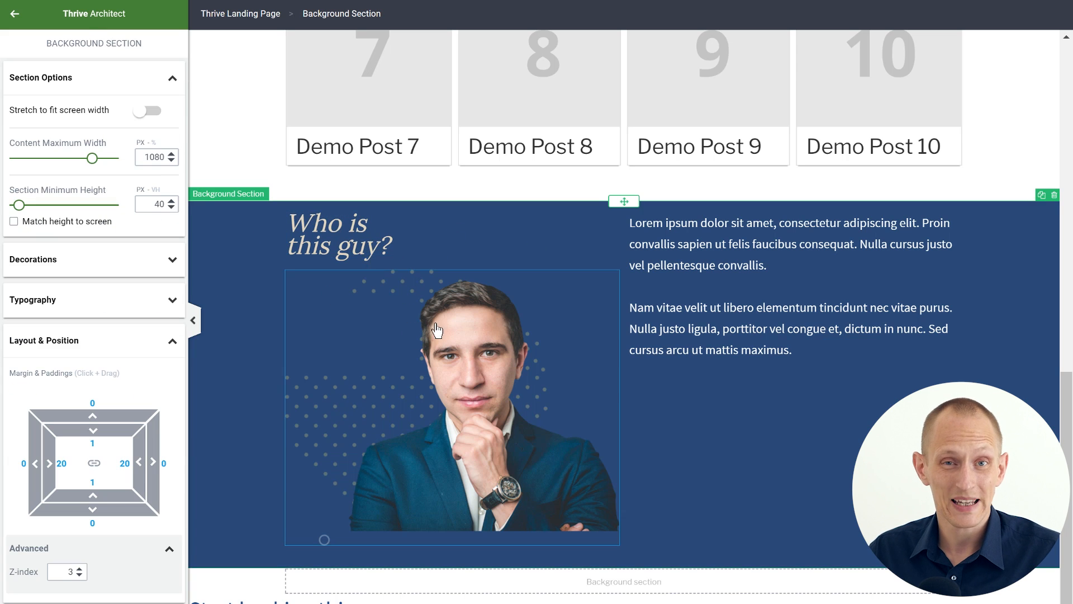
Set the position of the "Who is this guy?" text to Absolute so that it overlaps the portrait image.
left_click(363, 247)
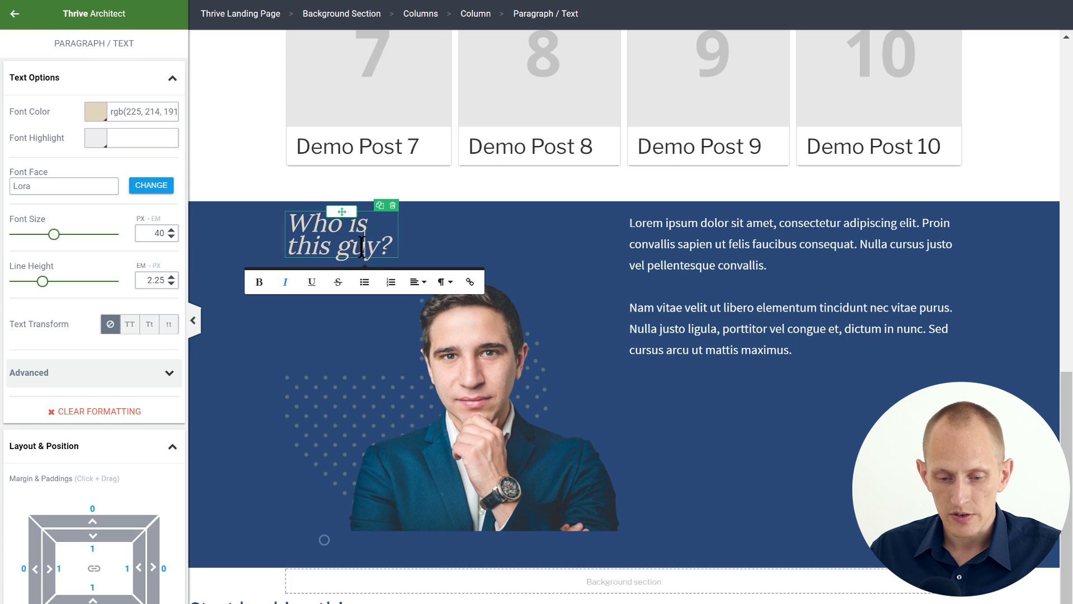
left_click(339, 211)
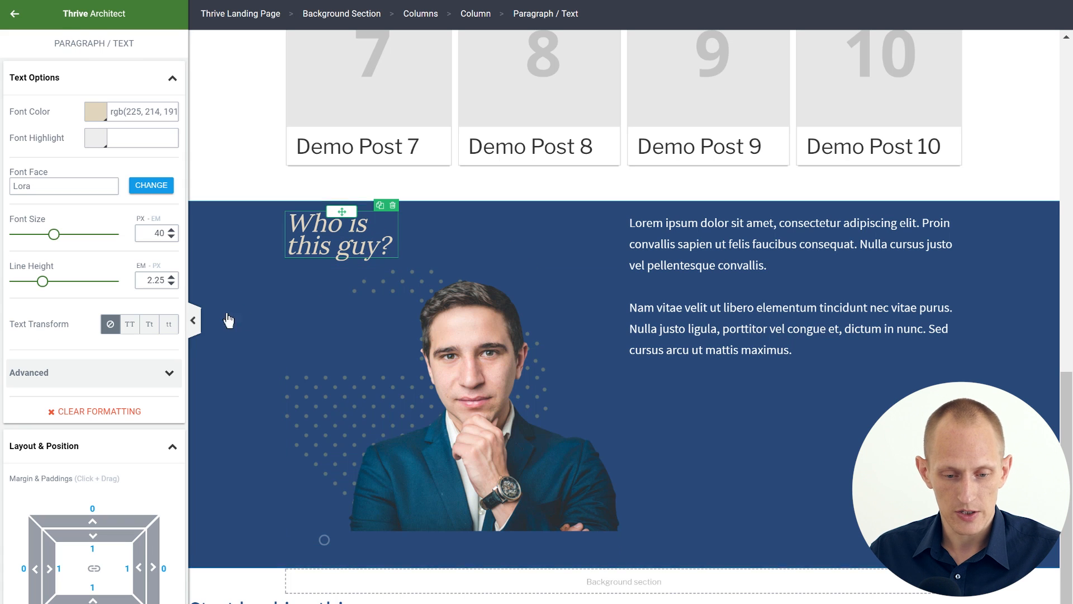
left_click(73, 373)
left_click(73, 373)
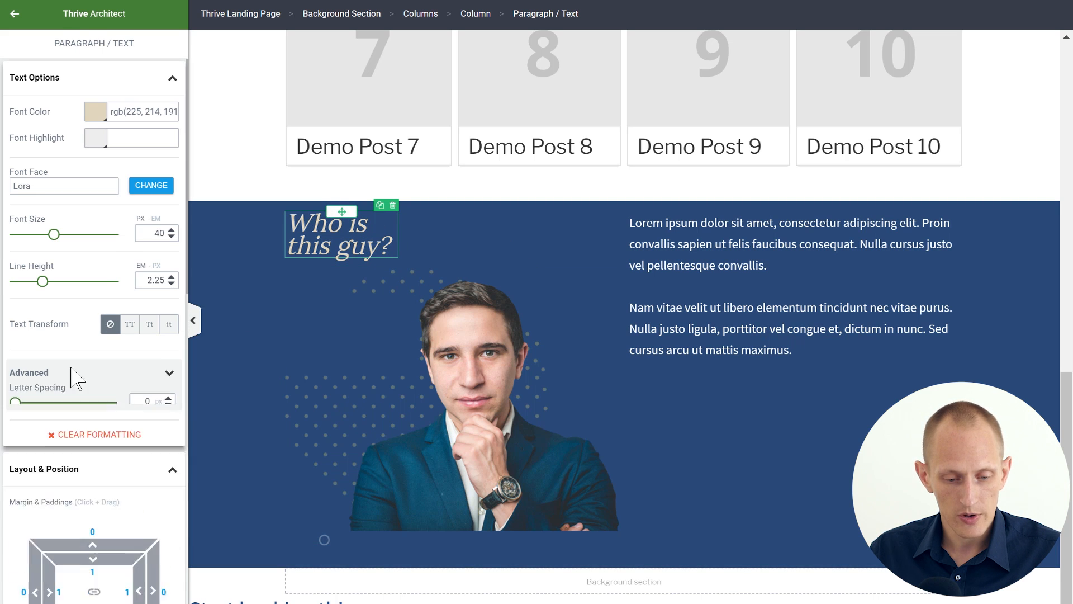
scroll(84, 369, "down", 5)
scroll(84, 400, "down", 1)
scroll(79, 401, "down", 1)
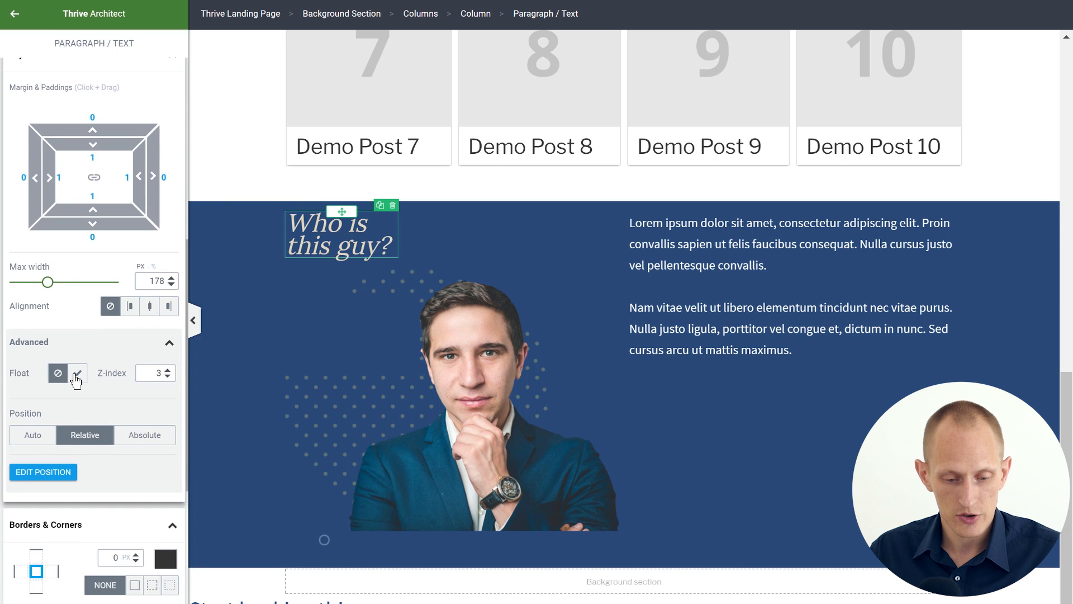
left_click(157, 442)
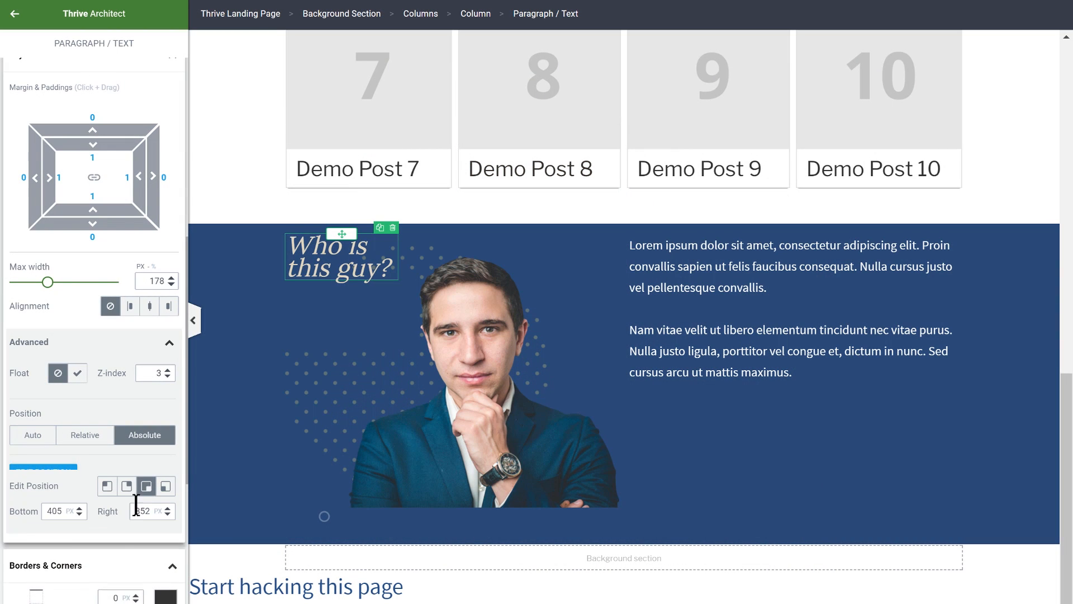
Anchor the "Who is this guy?" text by top and left, set its left offset to 0 px and lower it beside the portrait's head.
left_click(107, 488)
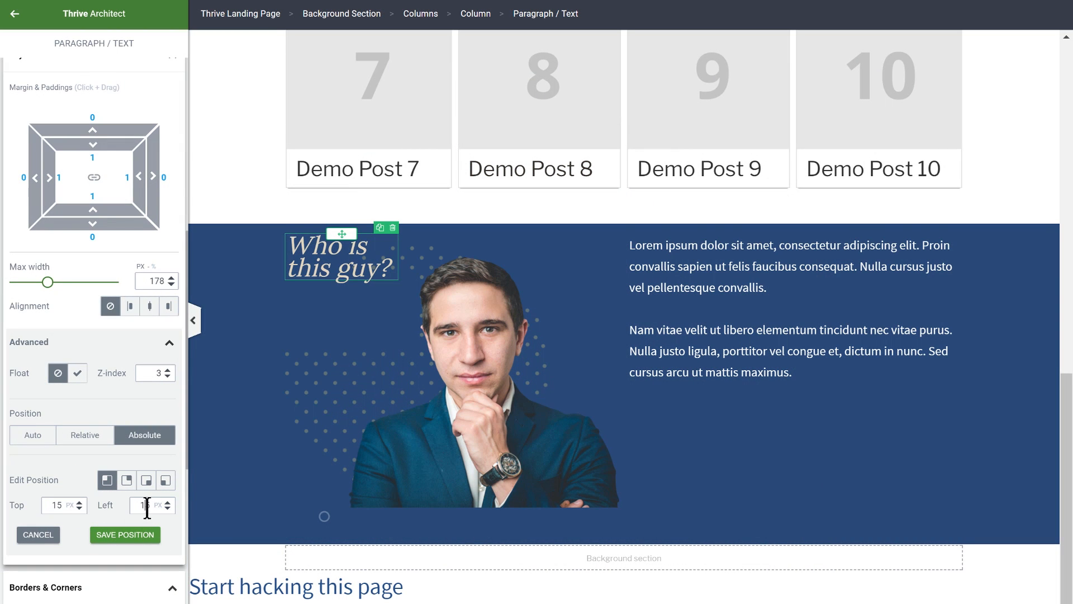
key("BackSpace")
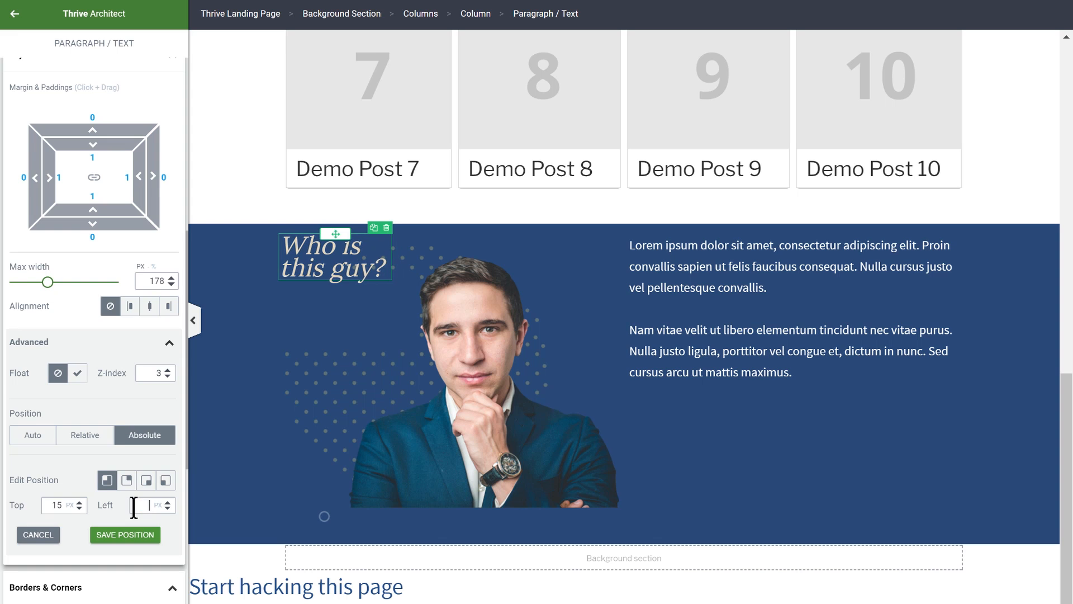
type("0")
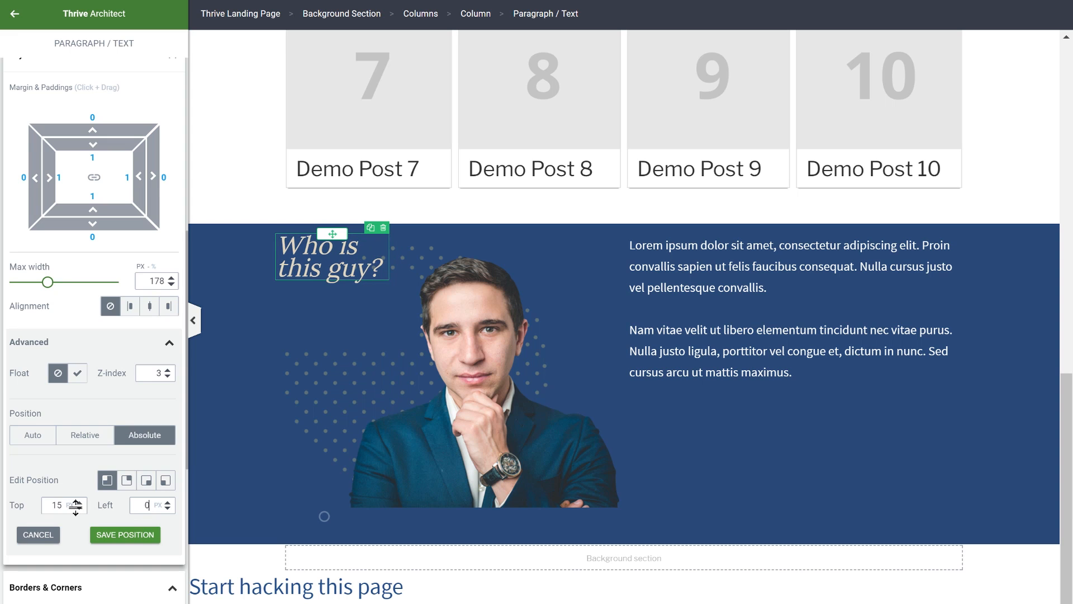
left_click_drag(79, 505, 78, 450)
left_click(250, 364)
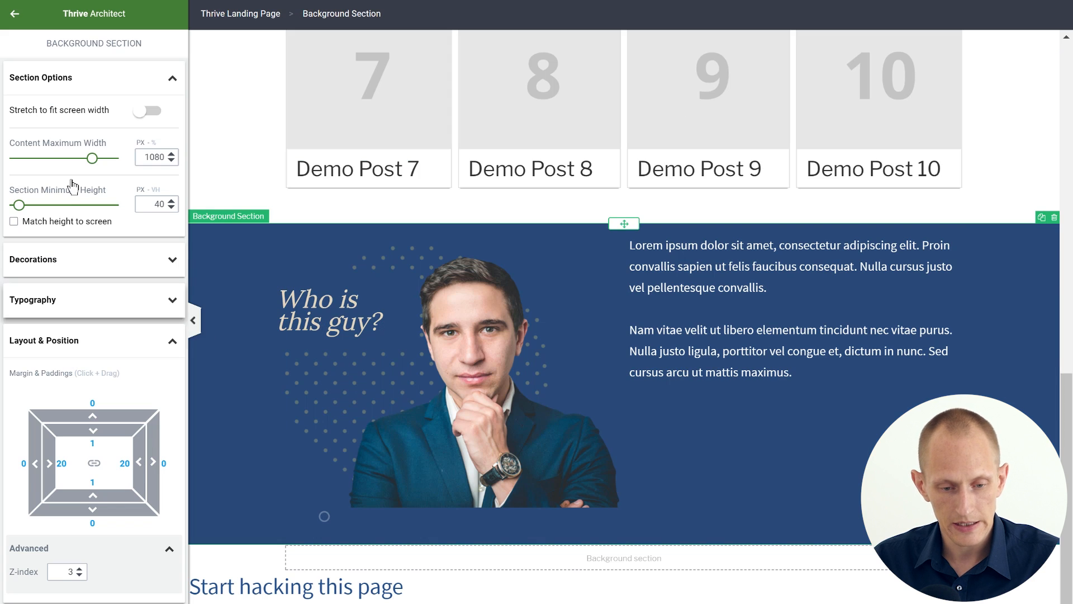
Add a Content Box below the columns in the lower blue section and set its padding to 30 px on all sides.
left_click(15, 17)
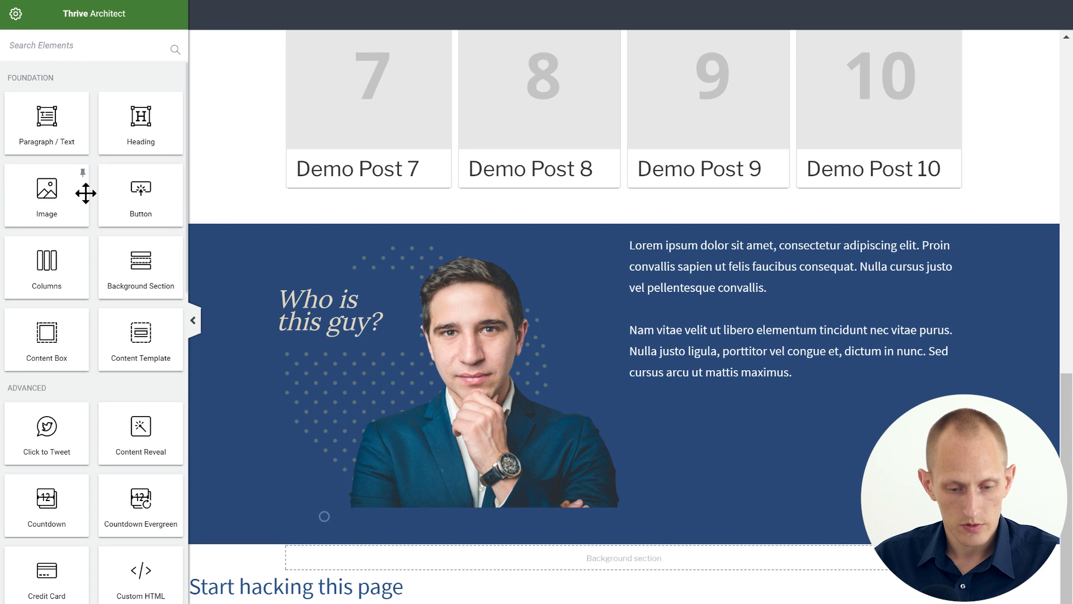
left_click_drag(48, 336, 630, 542)
scroll(671, 492, "down", 1)
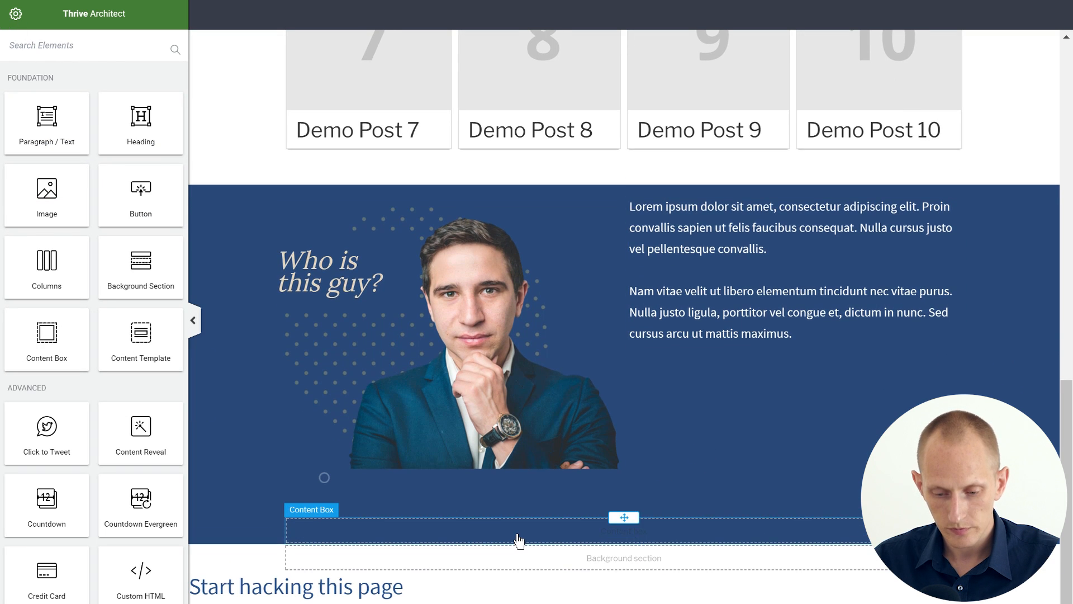
left_click(517, 536)
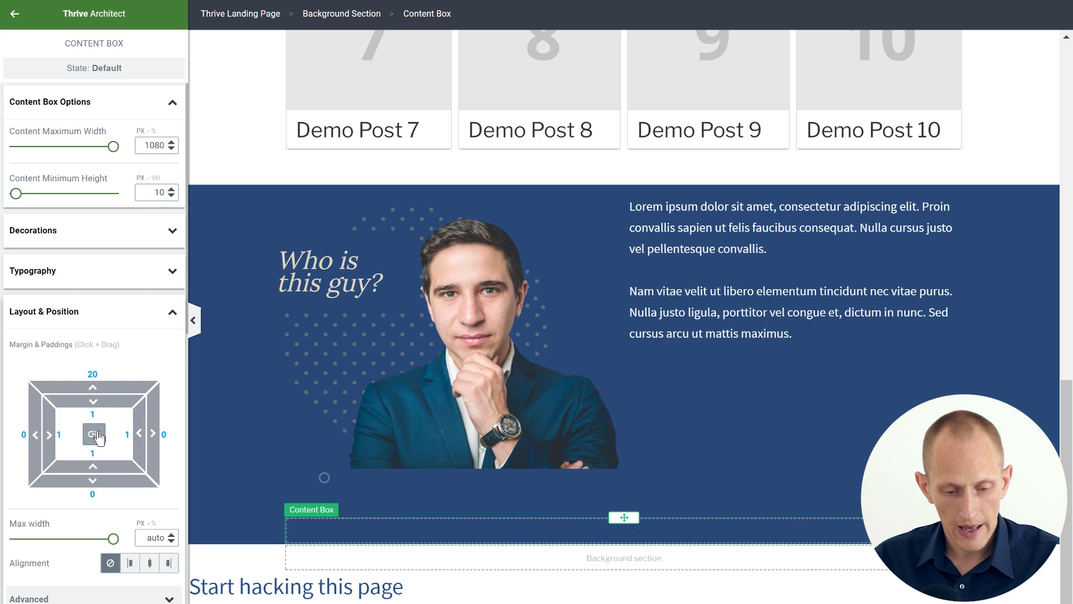
type("30")
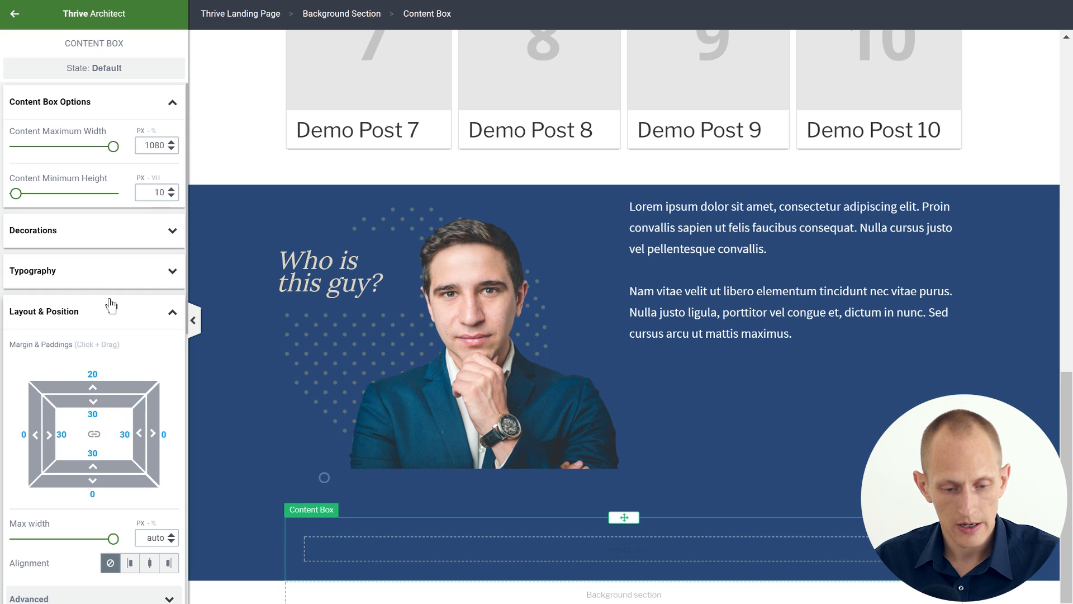
Set the background colour of the Content Box to white, rgb(255, 255, 255).
scroll(111, 336, "down", 8)
left_click(25, 305)
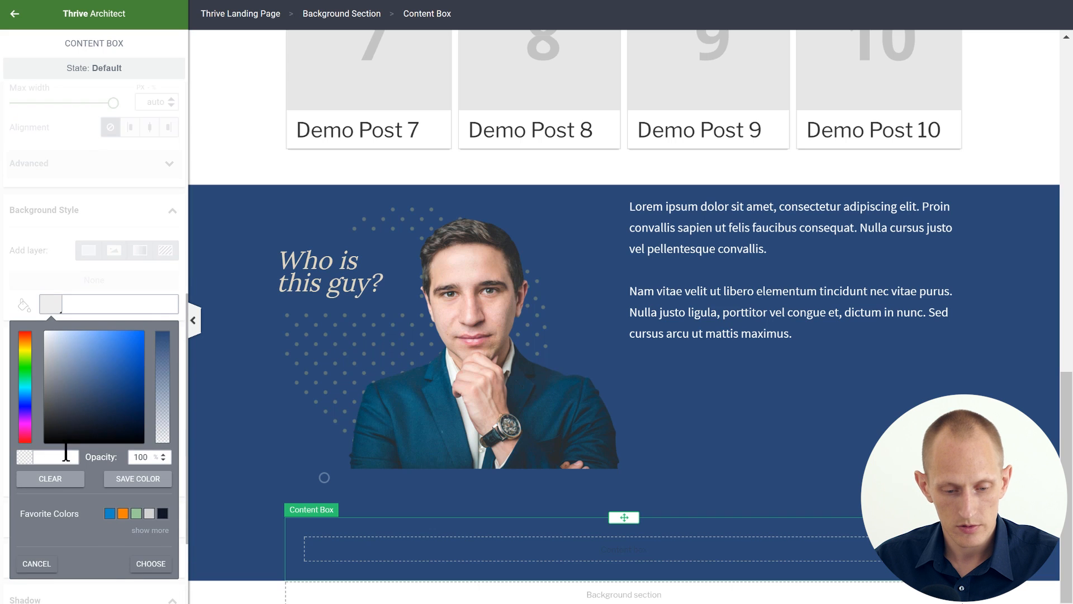
left_click(44, 331)
left_click(151, 565)
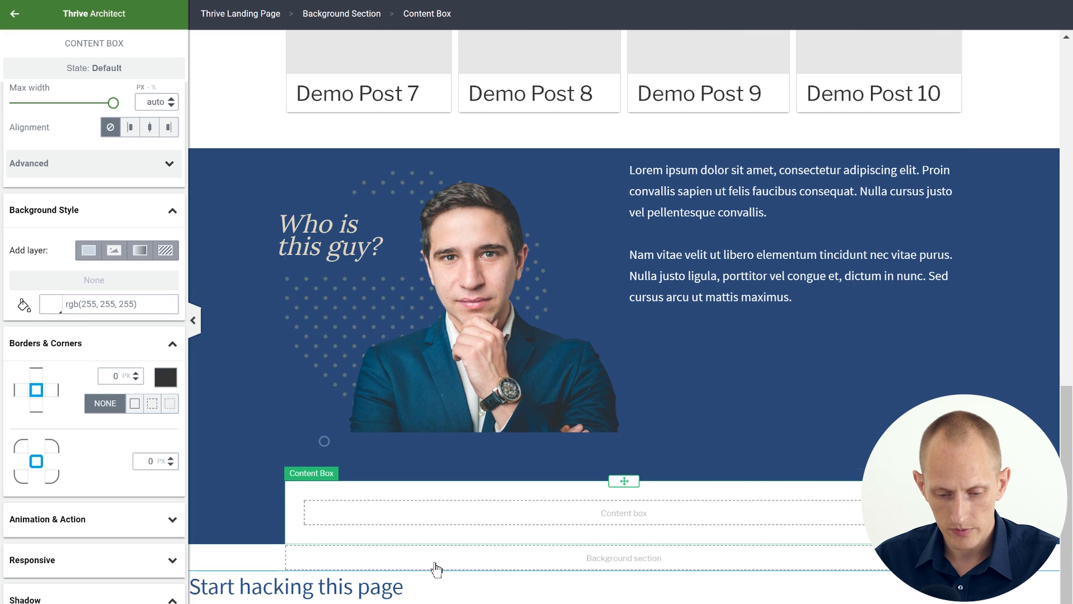
Move the "Start hacking this page" heading and the "Enter your text here..." paragraph into the Content Box and set the box's bottom margin to 40 px.
left_click(656, 594)
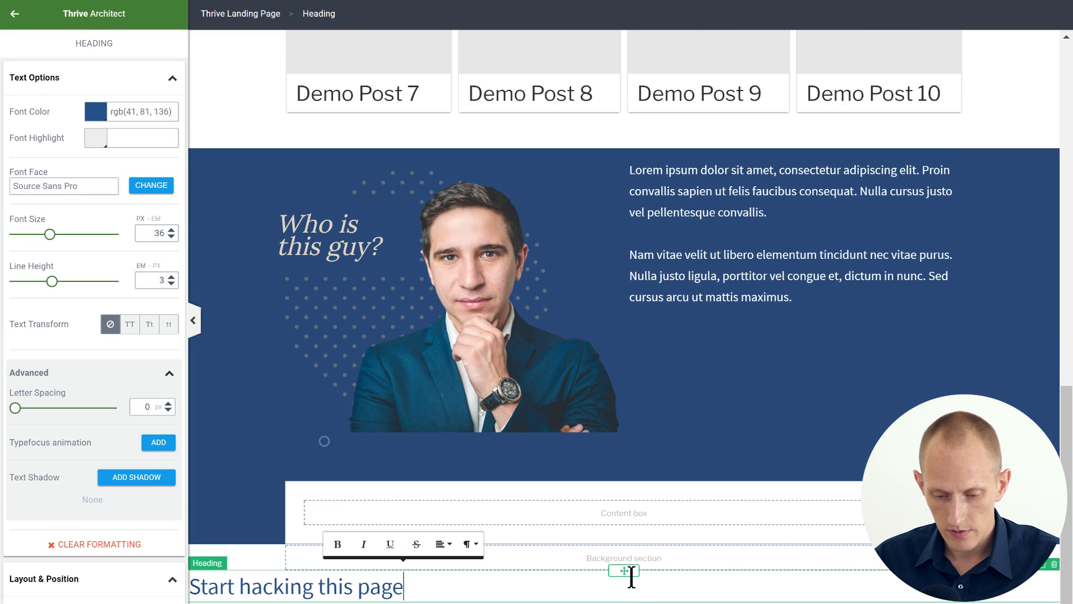
left_click_drag(624, 573, 627, 517)
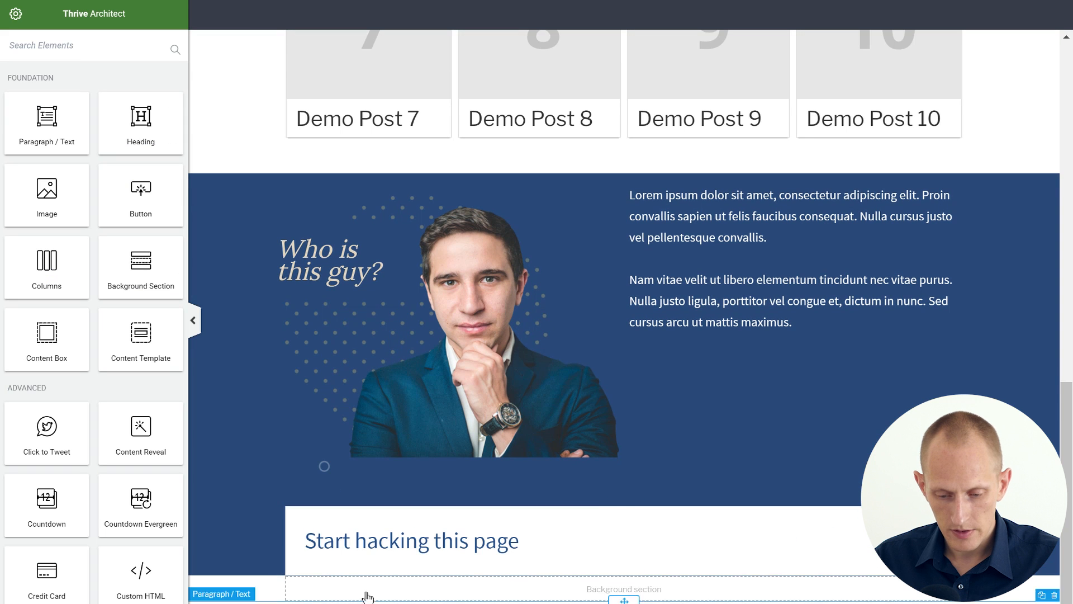
left_click(490, 601)
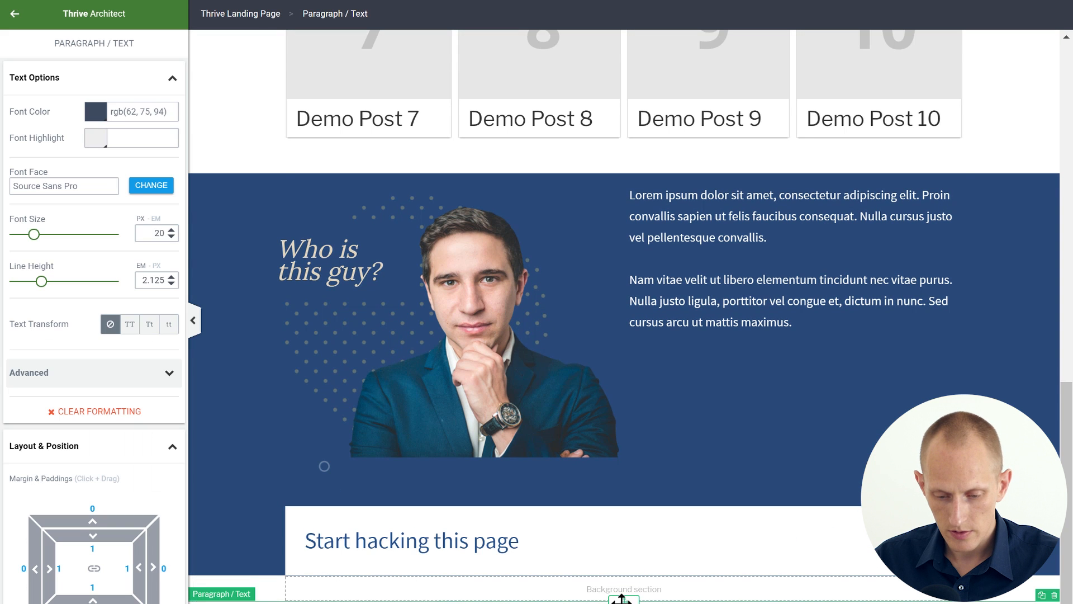
left_click_drag(557, 557, 561, 558)
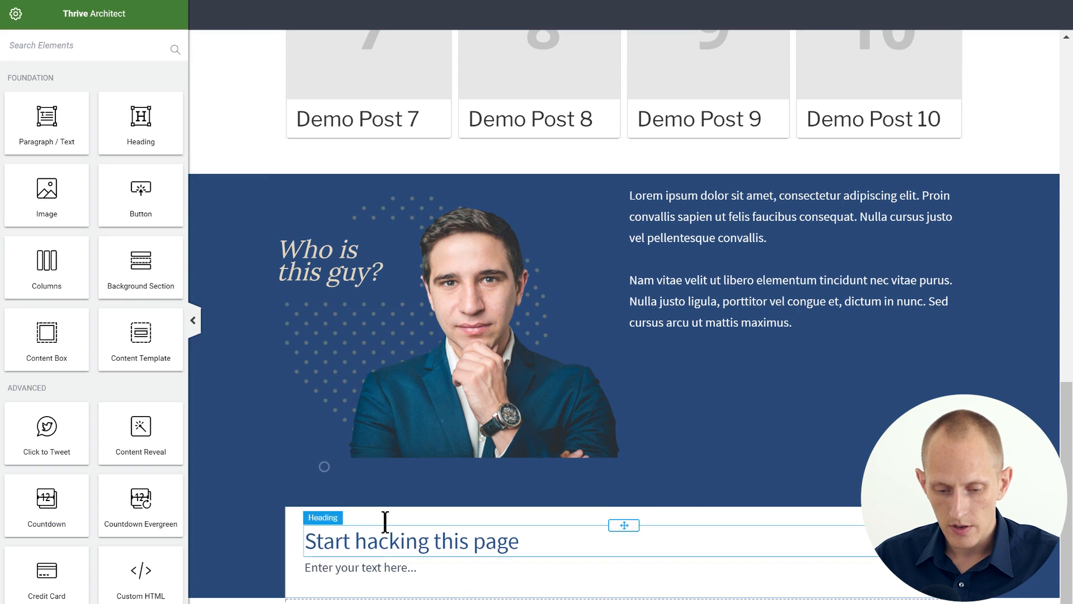
left_click(805, 585)
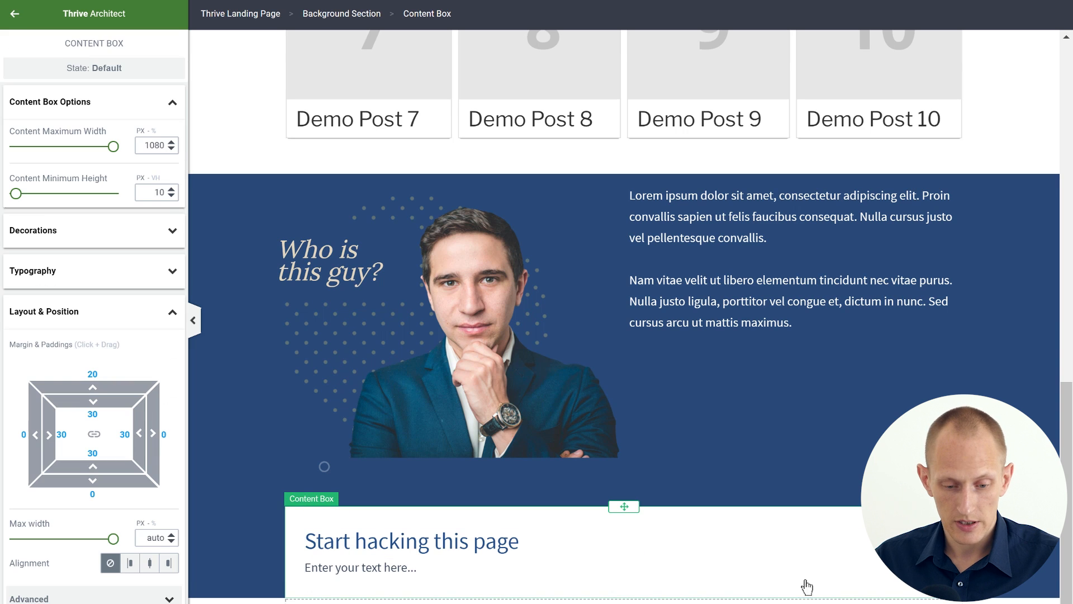
left_click_drag(92, 482, 92, 504)
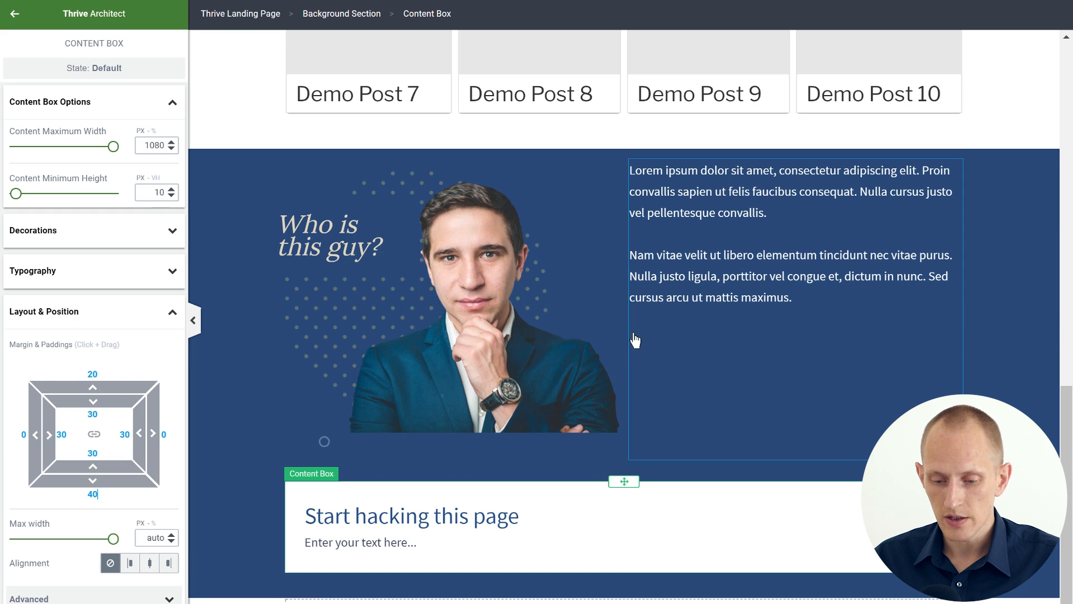
Set the gutter width of the author columns to 57 px and their vertical position to bottom.
left_click(608, 355)
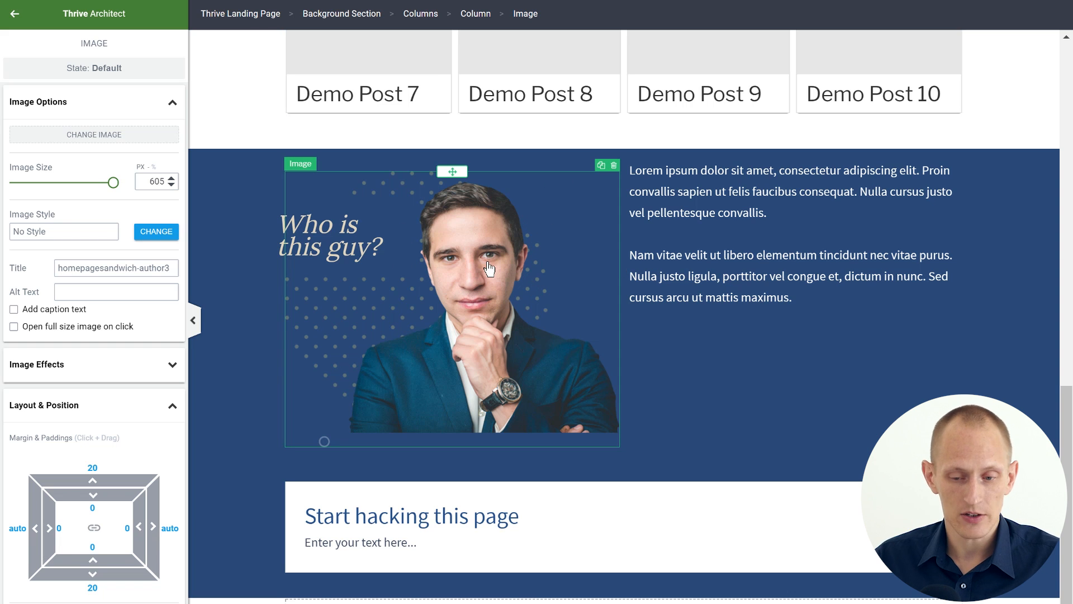
left_click(423, 16)
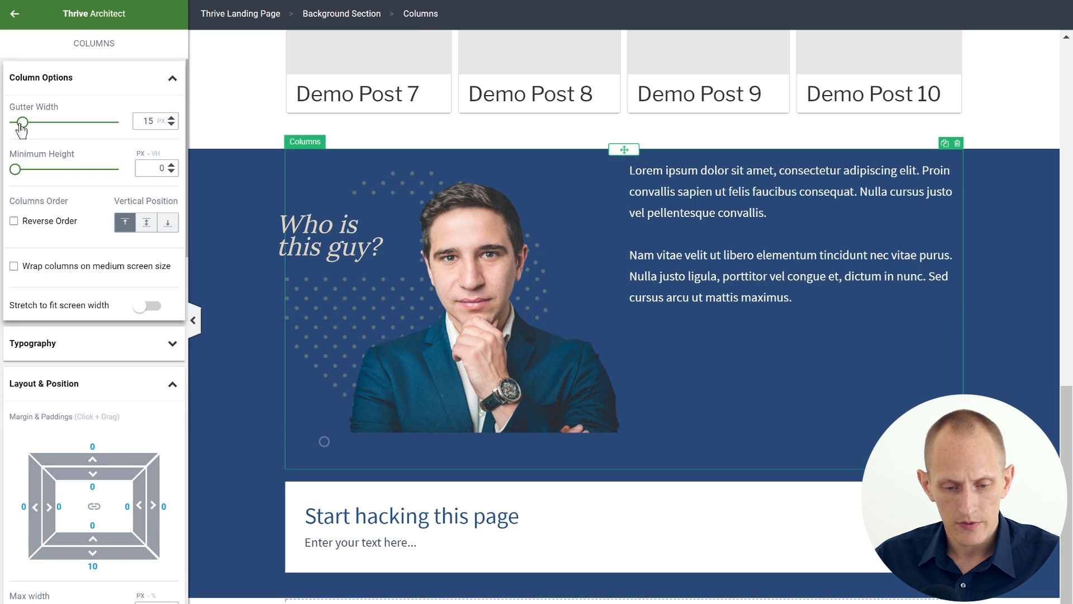
left_click_drag(21, 123, 43, 123)
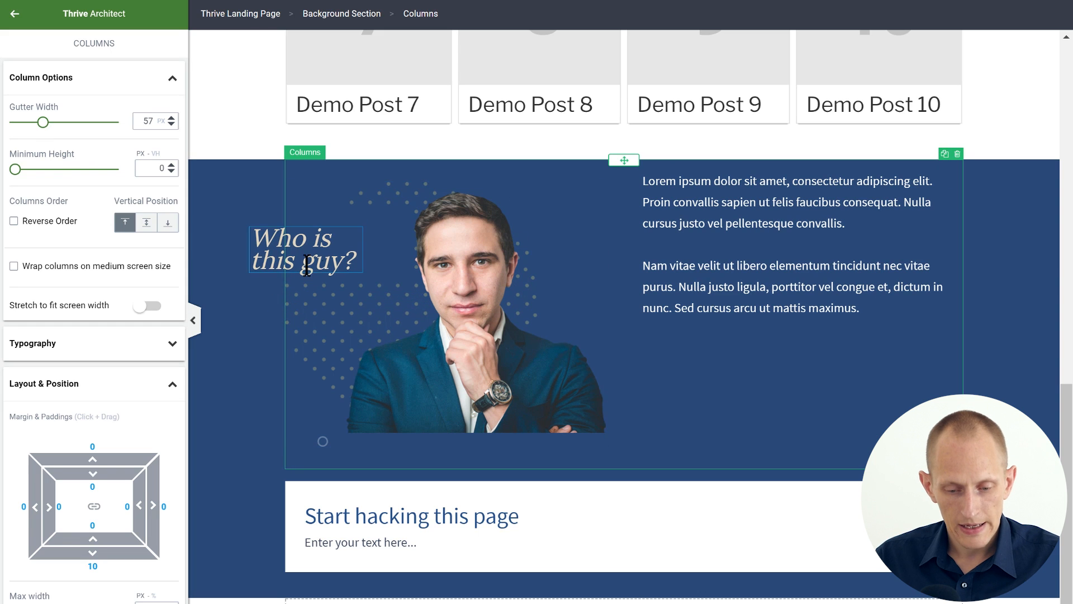
left_click(168, 224)
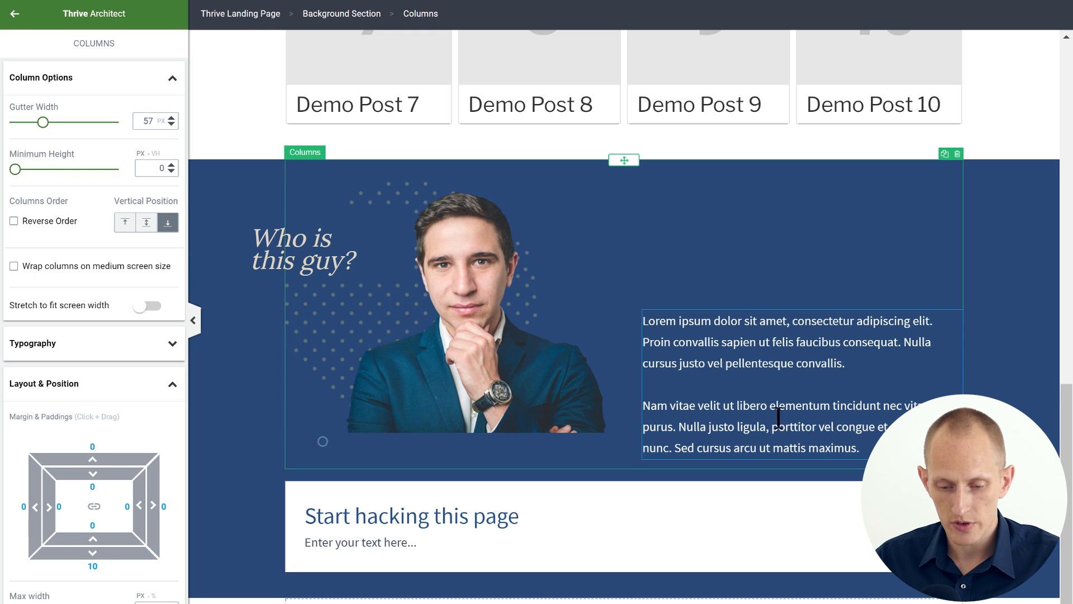
Set the bottom margins of the portrait image and of the author columns to 0.
left_click(487, 411)
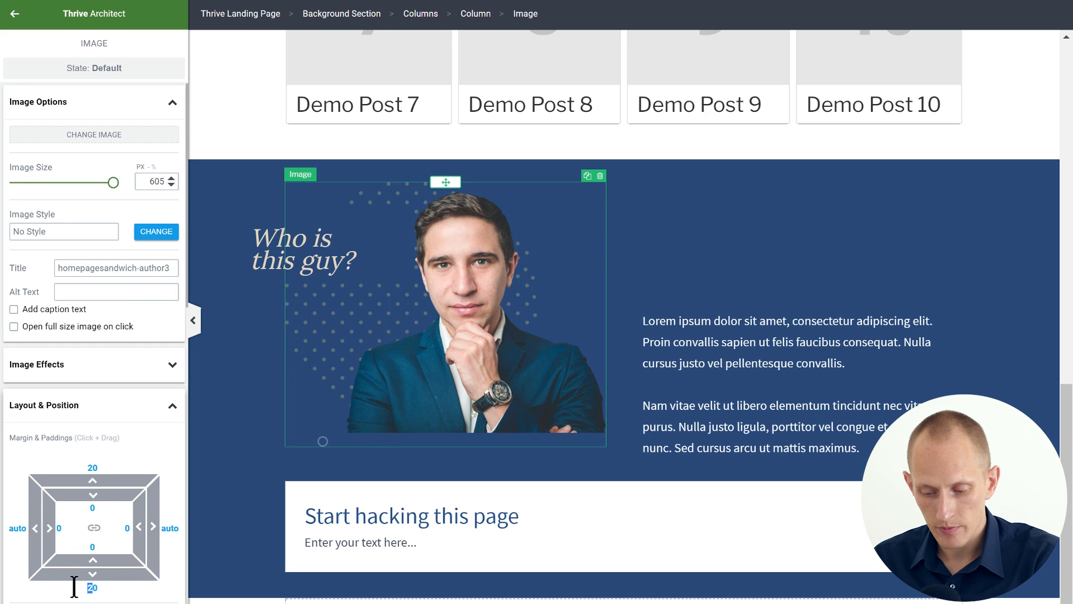
type("0")
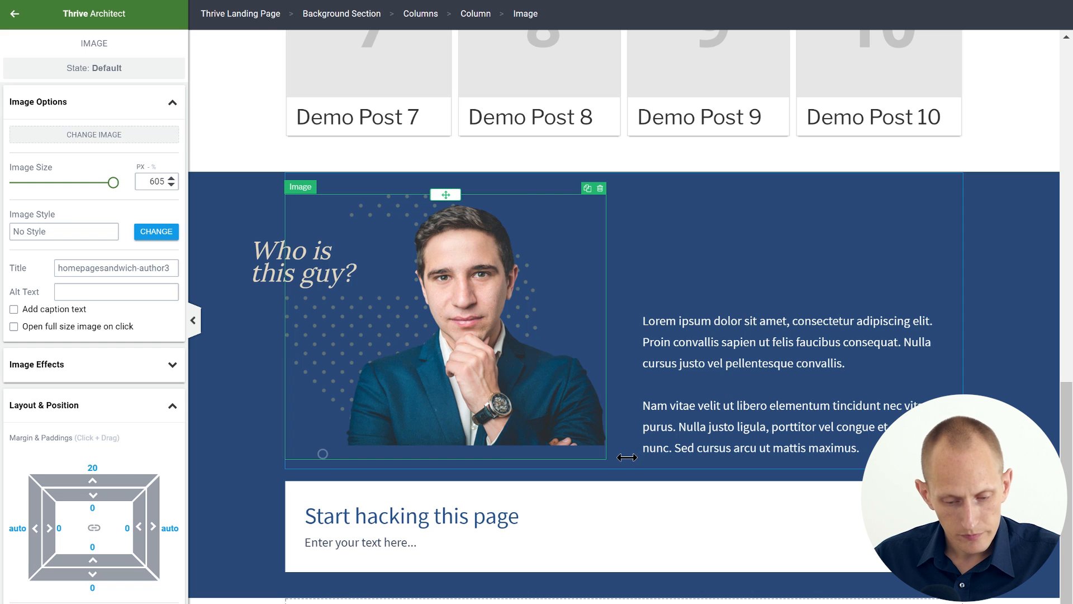
left_click(421, 14)
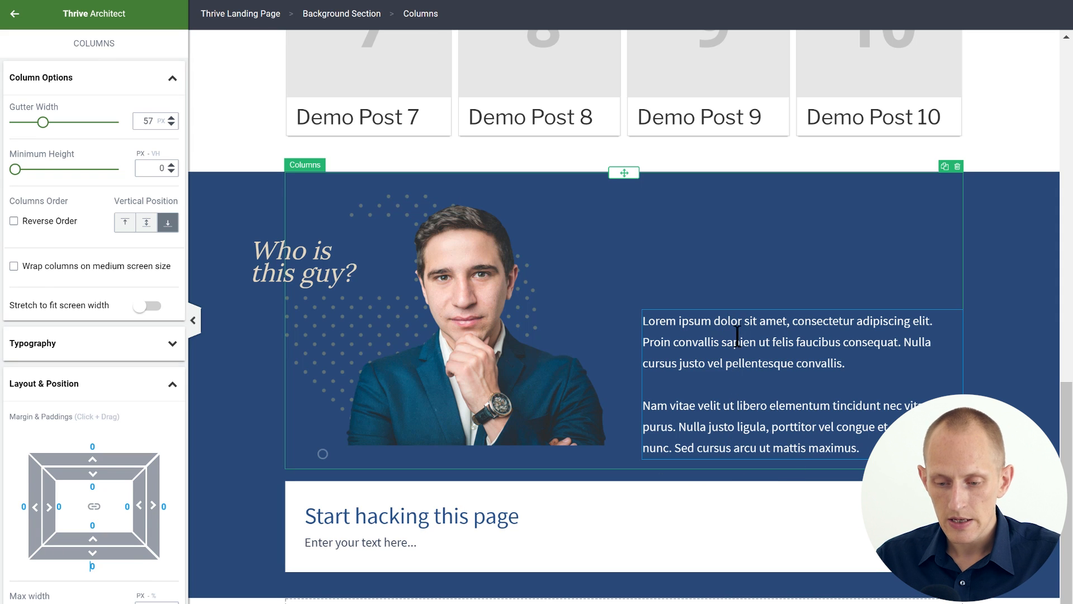
Raise the lorem ipsum text beside the portrait by increasing its bottom margin.
left_click(742, 361)
scroll(104, 557, "down", 3)
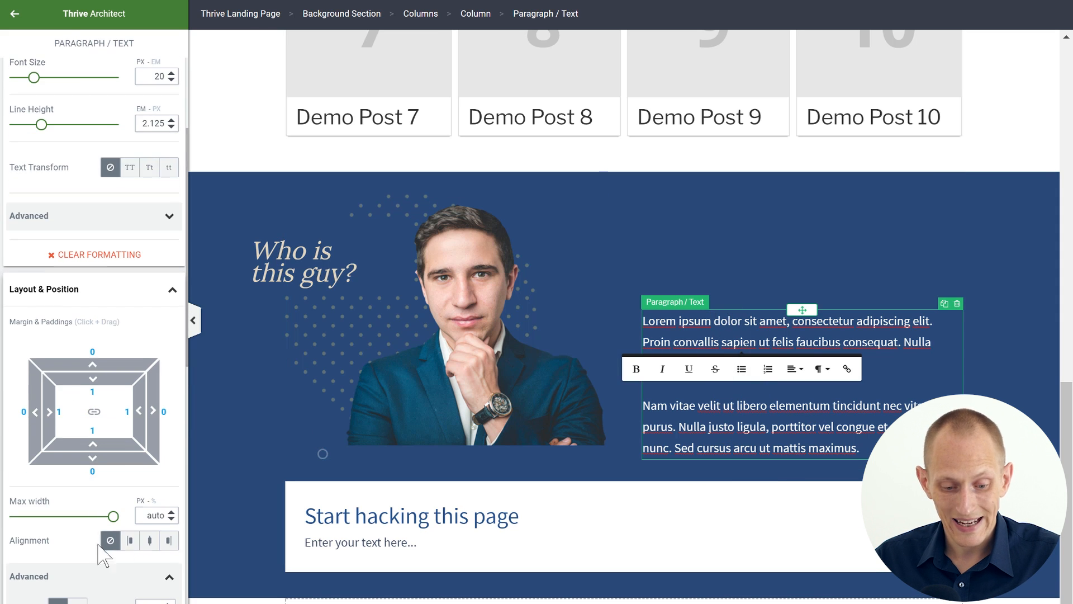
mouse_move(98, 460)
left_mouse_down()
mouse_move(100, 496)
mouse_move(91, 466)
left_mouse_up()
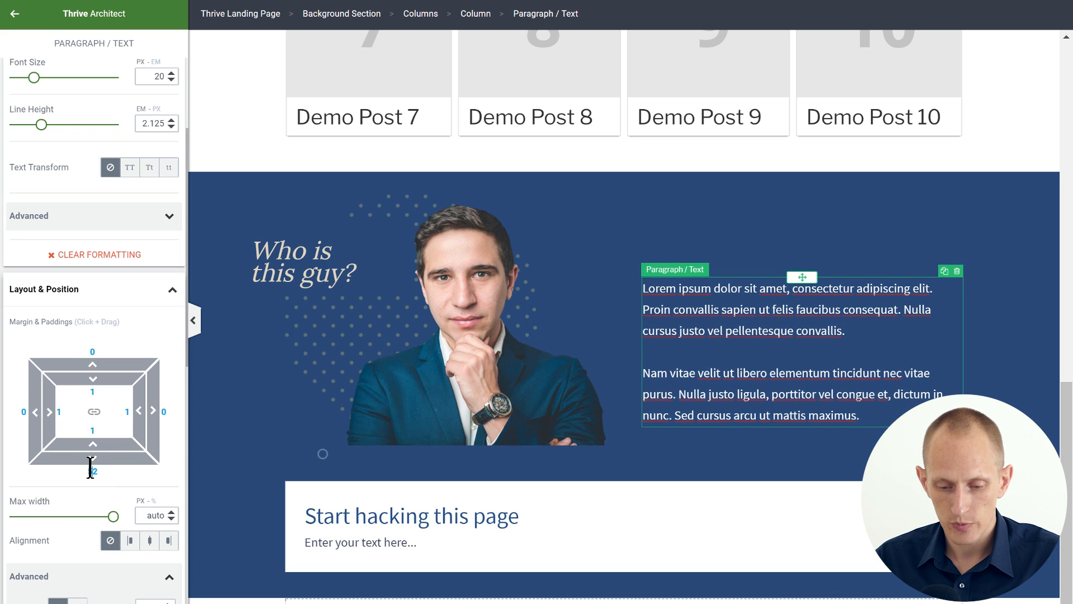
Reduce the Content Box's top margin to a negative value so that the box overlaps the lower edge of the portrait image.
left_click(557, 493)
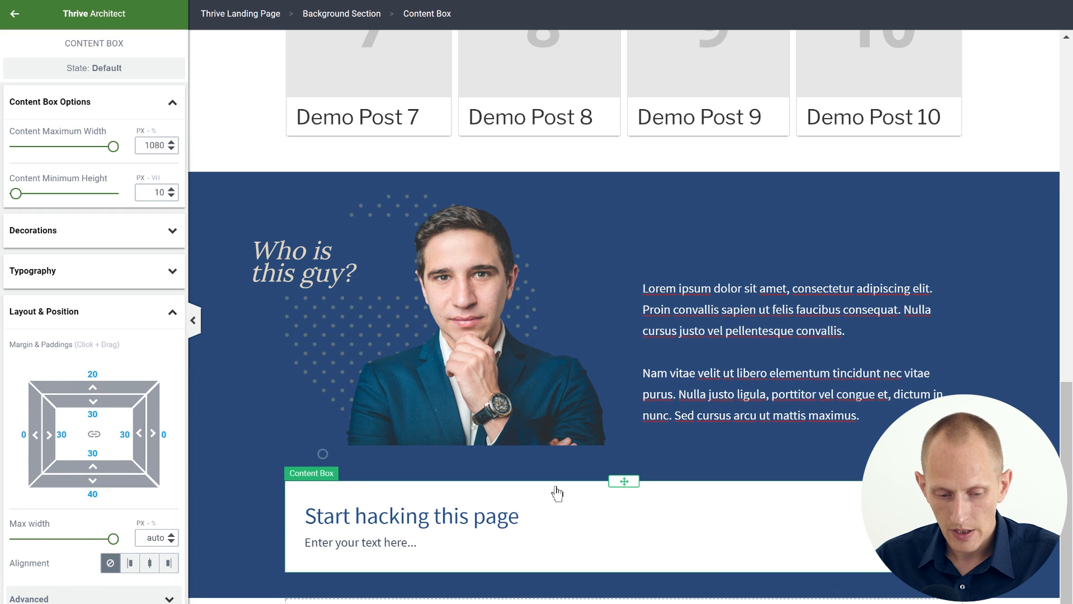
left_click(91, 374)
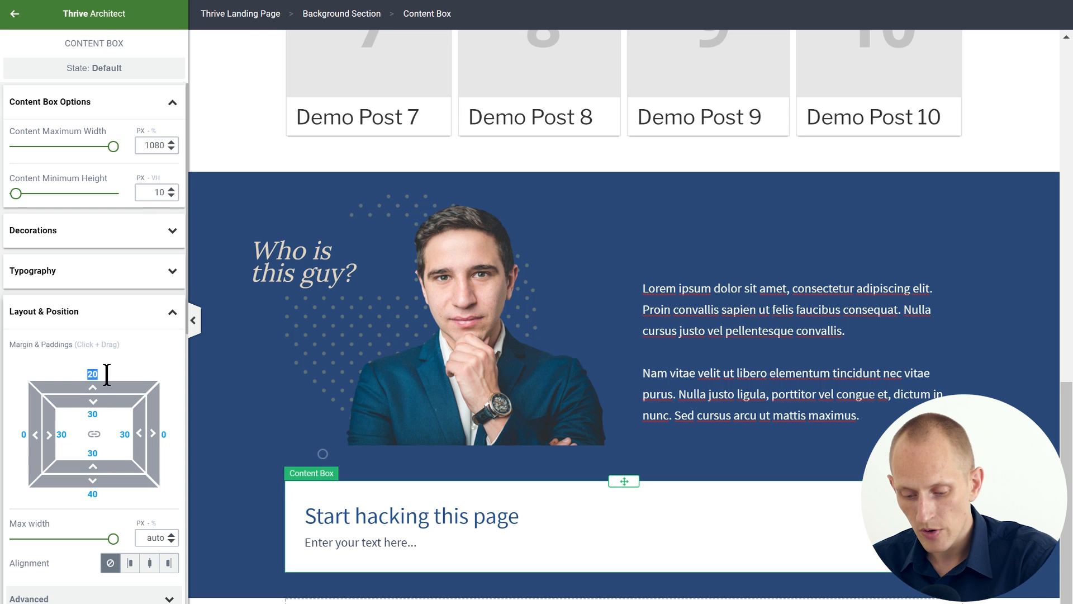
type("0")
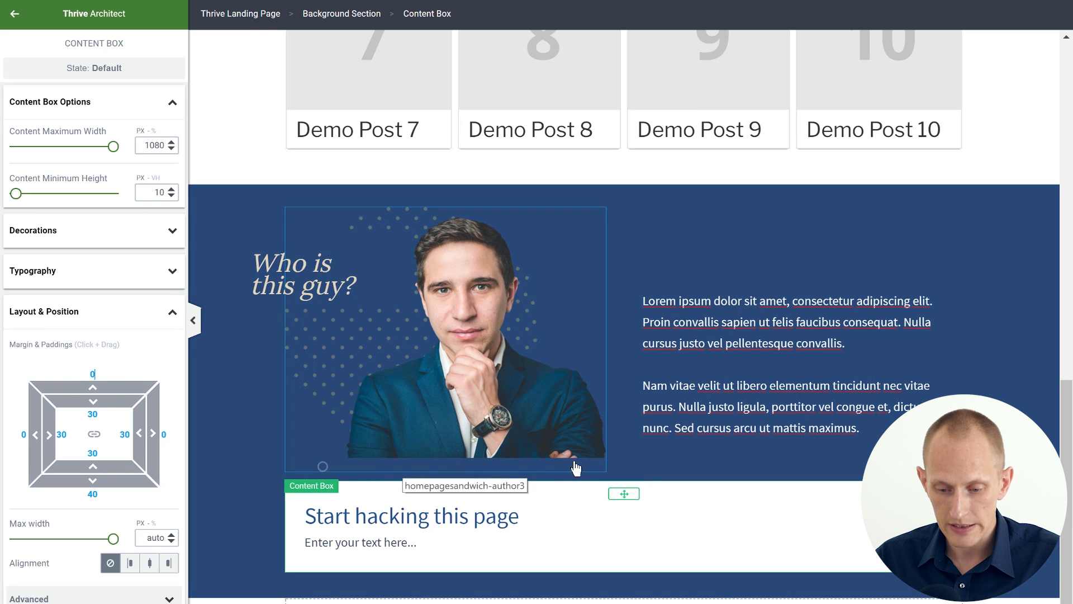
left_click_drag(93, 386, 108, 440)
left_click(243, 525)
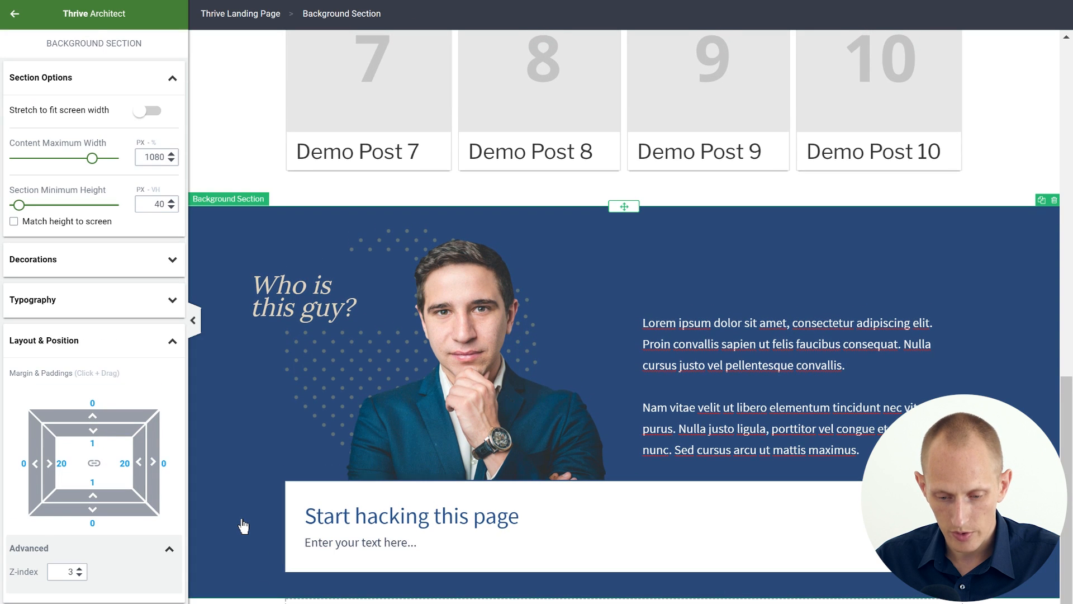
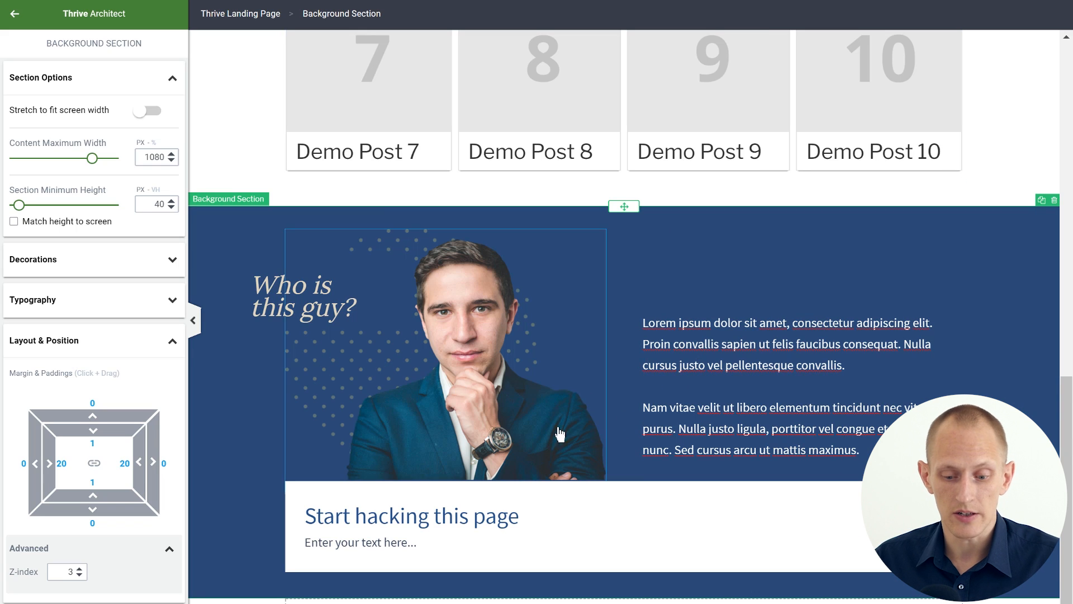
Return to the header at the start of the page and switch the editor to the Tablet view, 768px width.
scroll(796, 386, "up", 10)
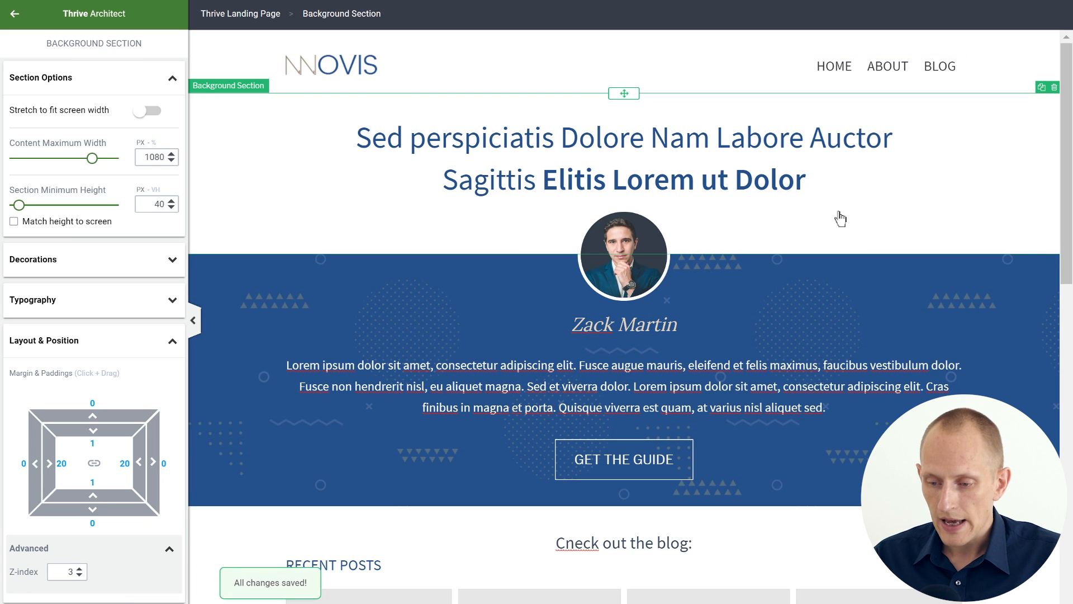
left_click(255, 57)
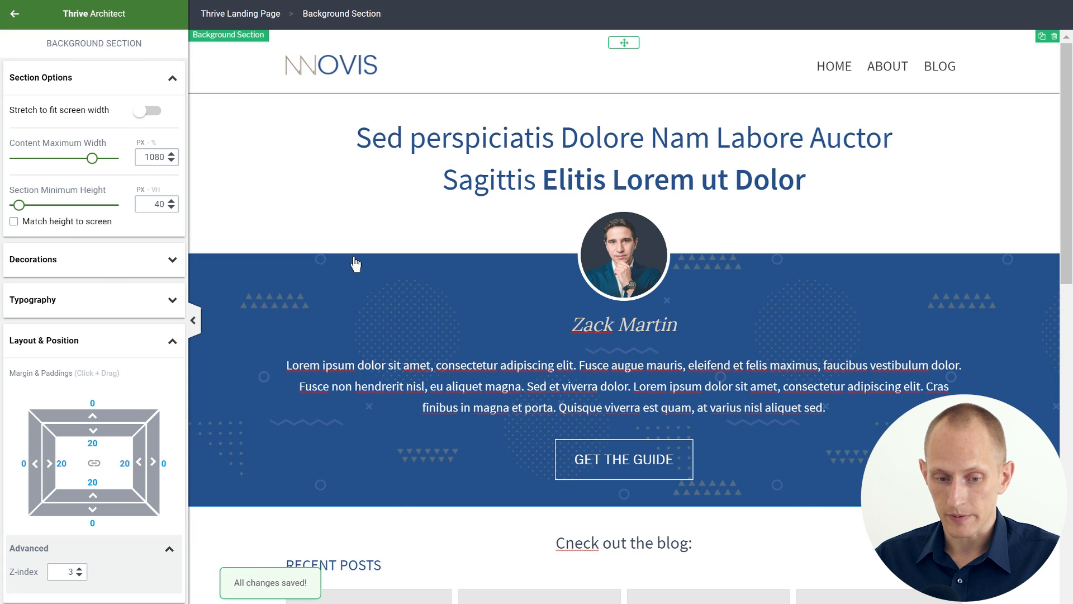
left_click(33, 603)
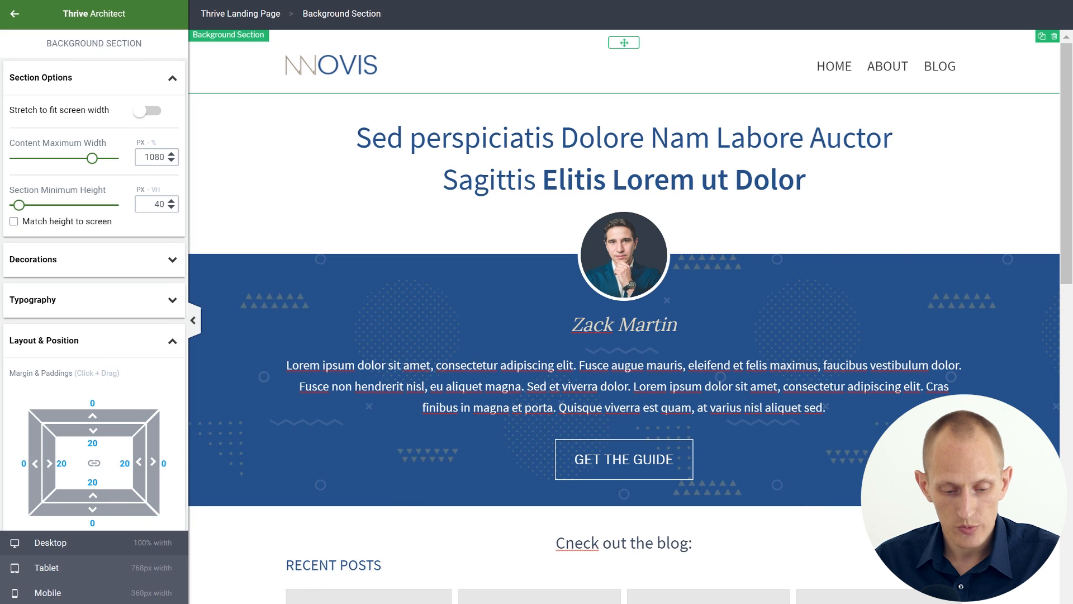
left_click(47, 568)
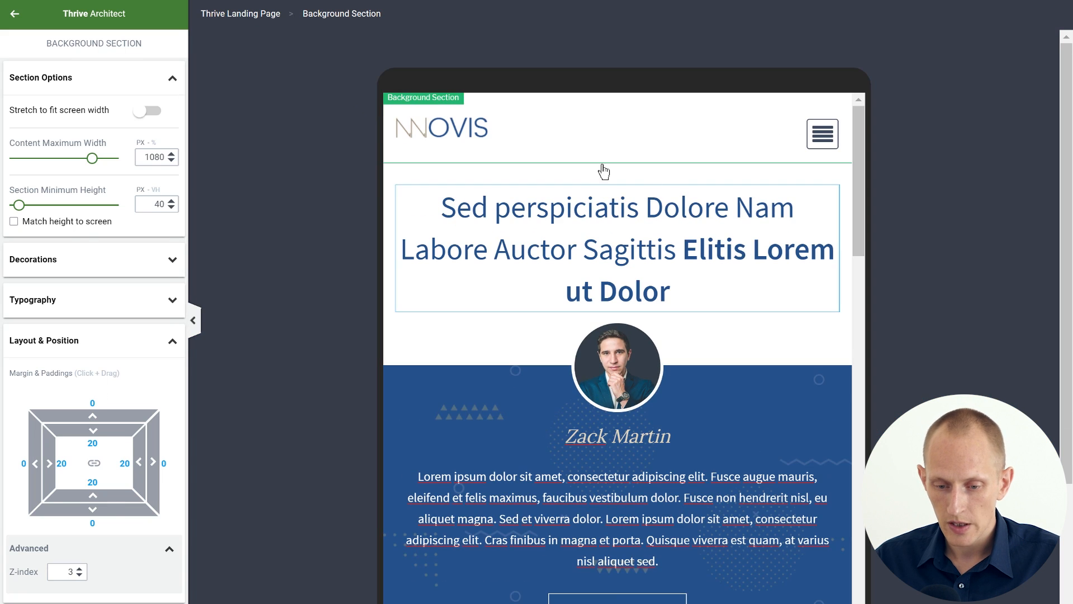
Examine the tablet layout from the header and blog post grids down to the author section and Content Box.
scroll(660, 287, "down", 3)
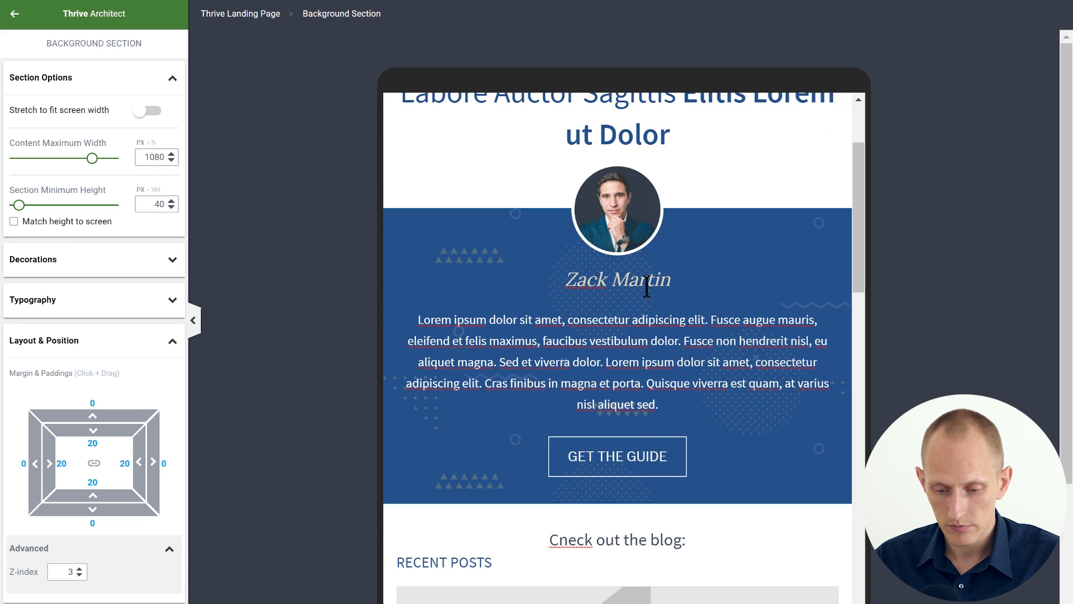
scroll(743, 364, "down", 3)
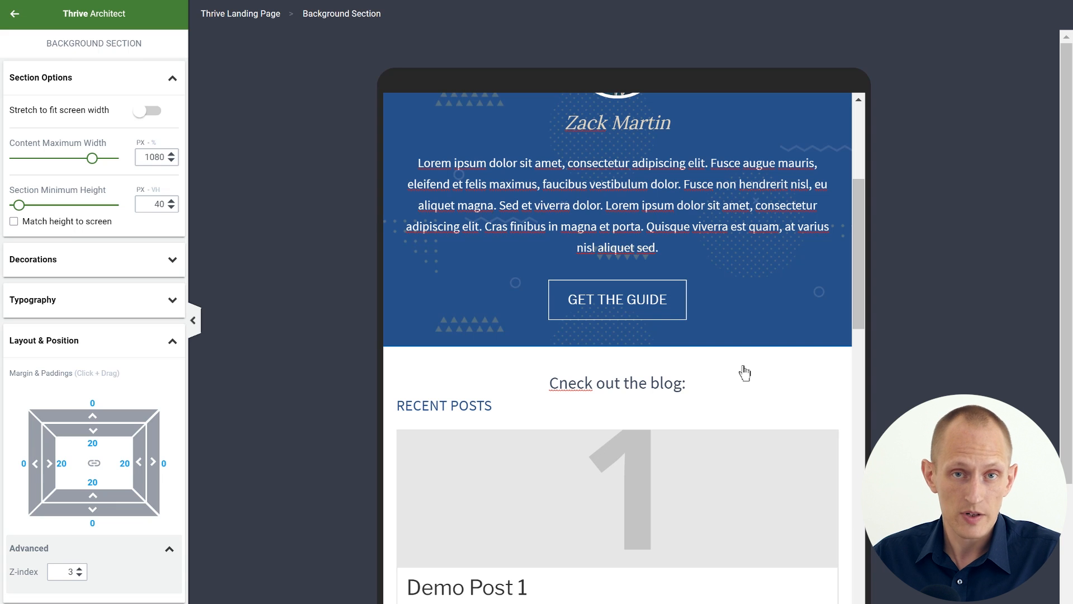
scroll(745, 373, "up", 6)
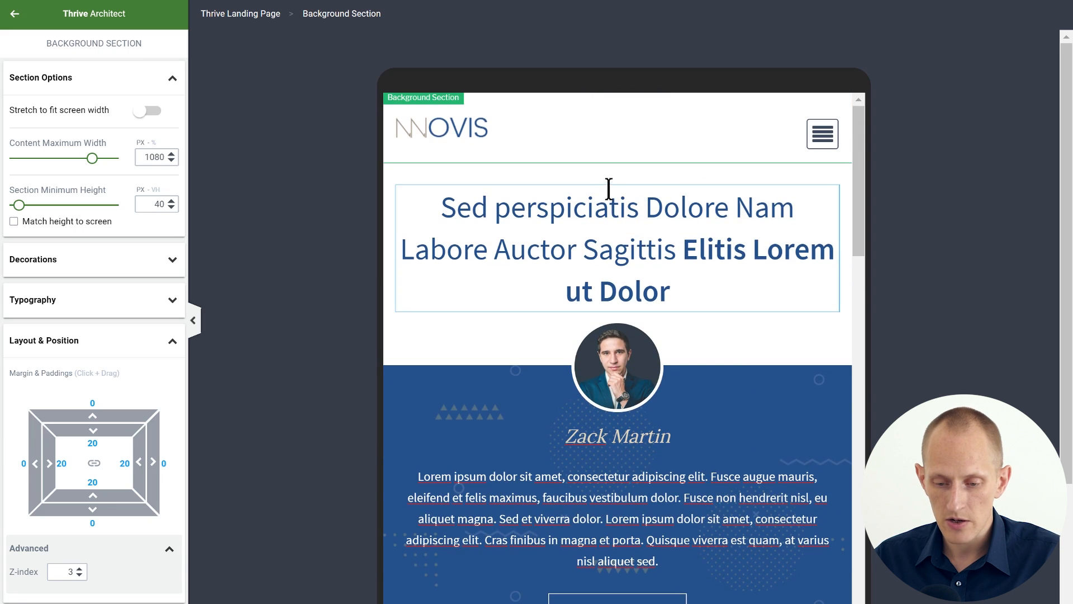
scroll(609, 189, "down", 10)
scroll(720, 336, "down", 15)
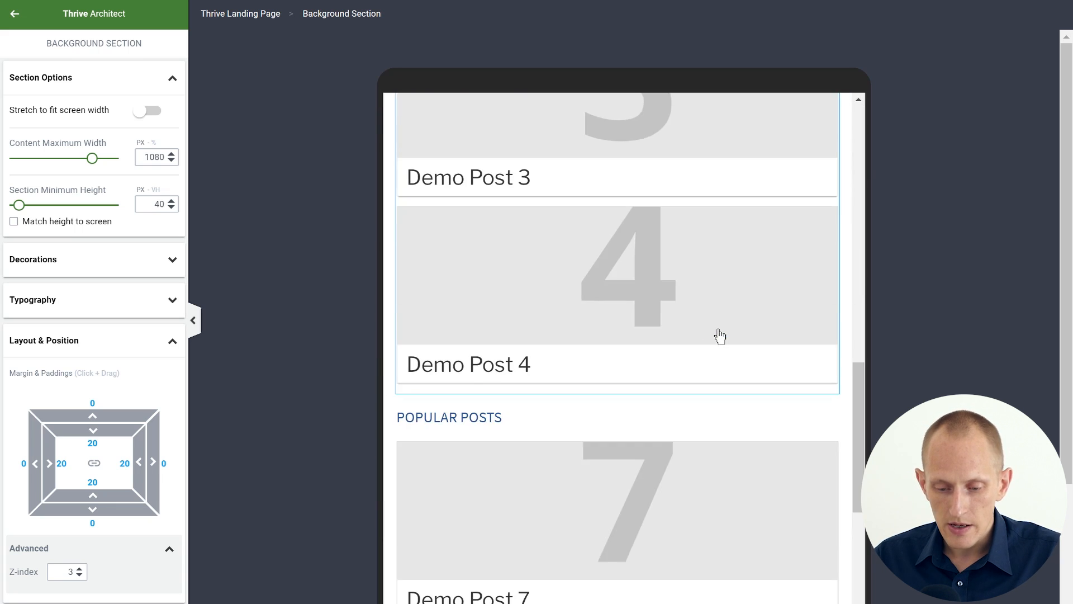
scroll(720, 336, "down", 5)
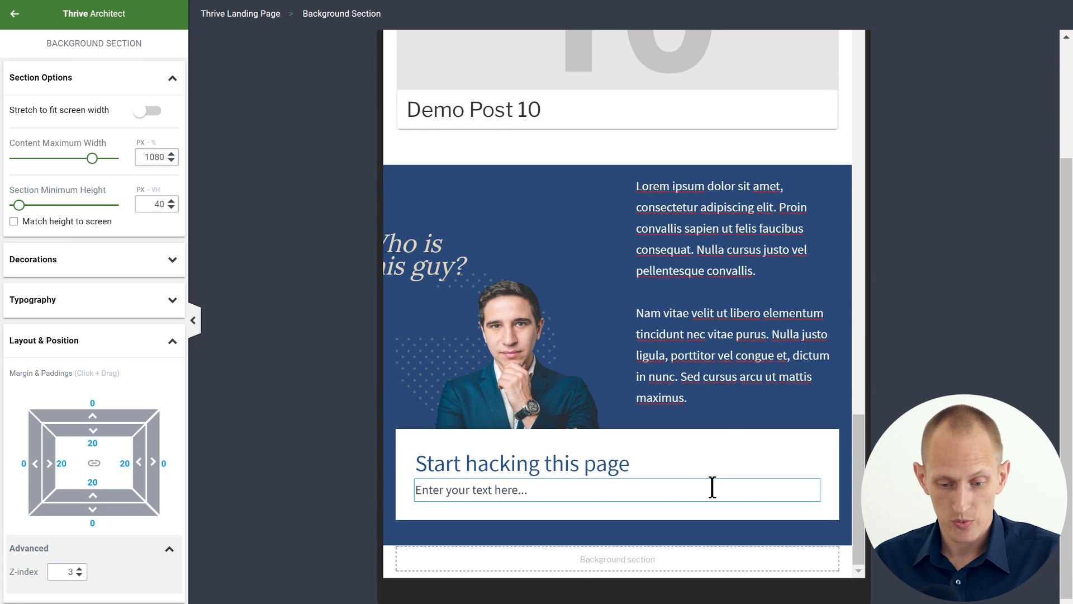
scroll(712, 486, "down", 1)
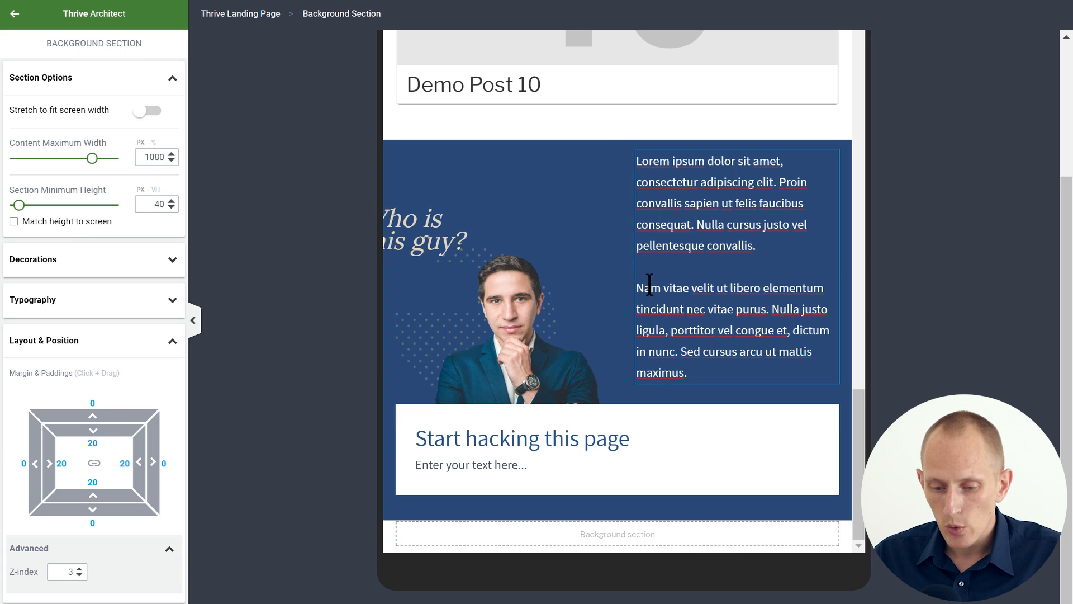
In the tablet view, set the gutter width of the author columns to 8 px.
left_click(598, 263)
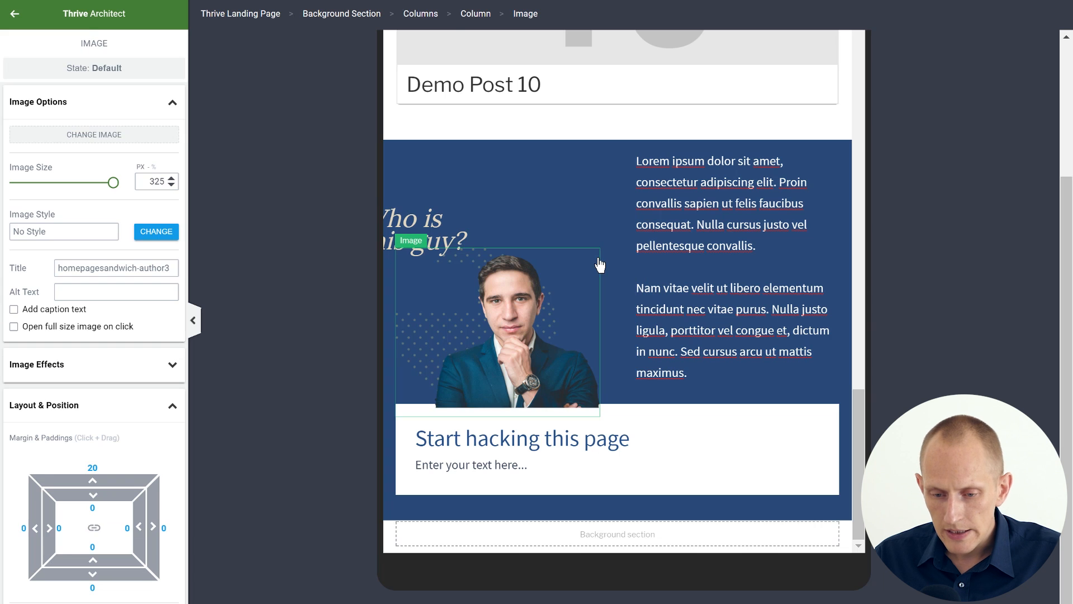
left_click(435, 19)
left_click_drag(70, 122, 19, 126)
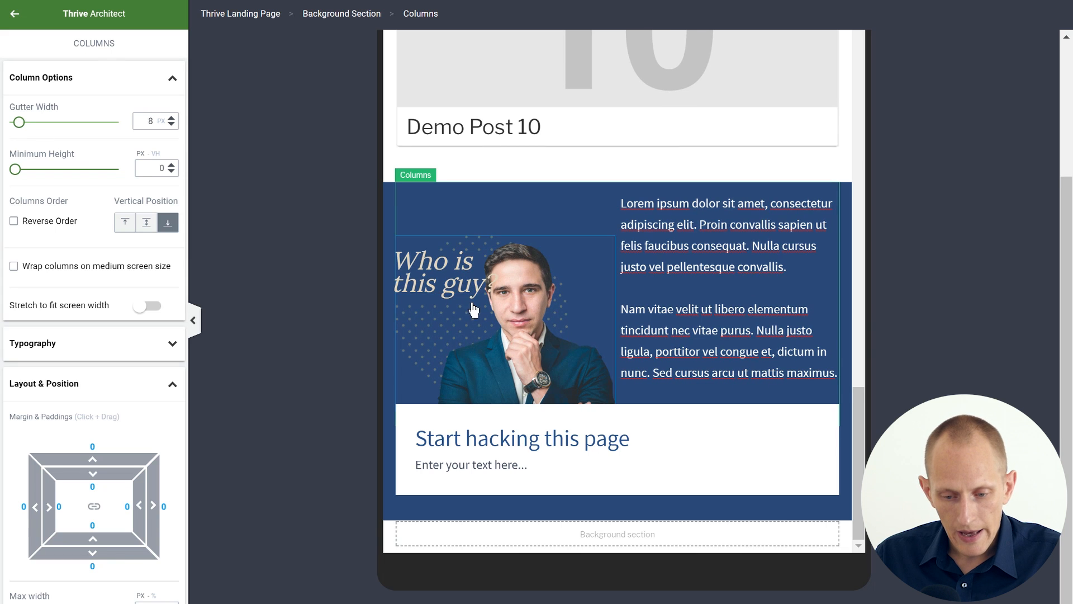
In the tablet view, set the "Who is this guy?" text to a font size of 32 px and a max width of 164 px.
left_click(425, 262)
left_click(535, 15)
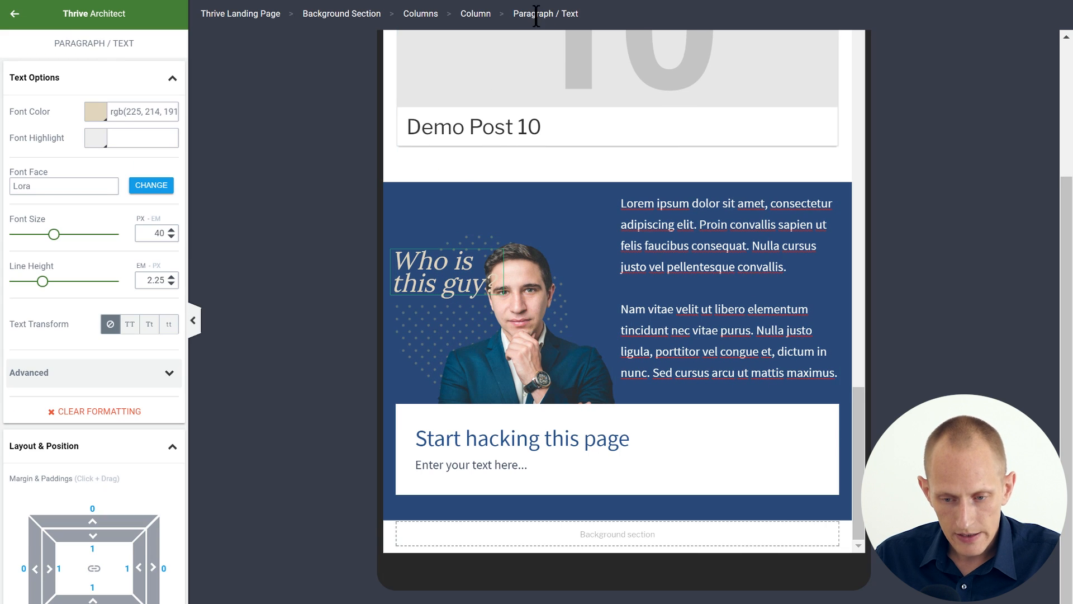
left_click_drag(53, 239, 46, 242)
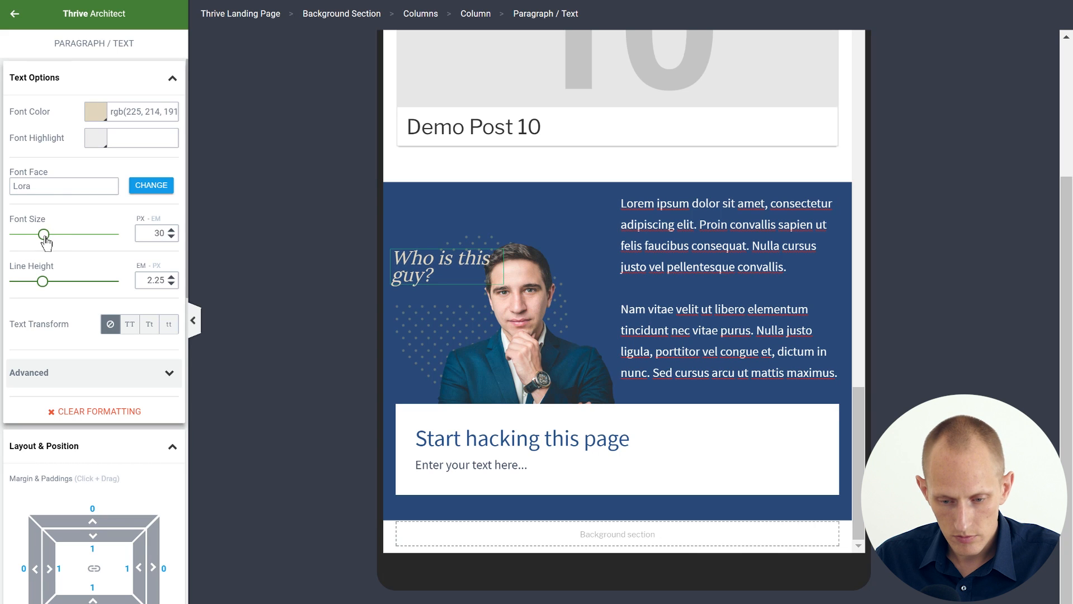
scroll(122, 320, "down", 3)
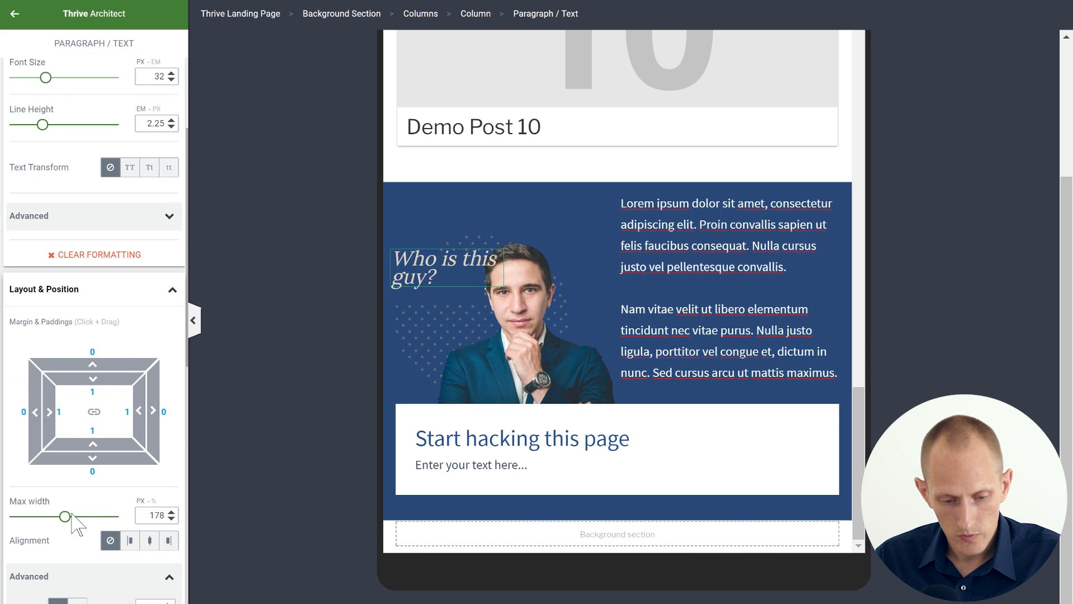
left_click_drag(65, 517, 61, 518)
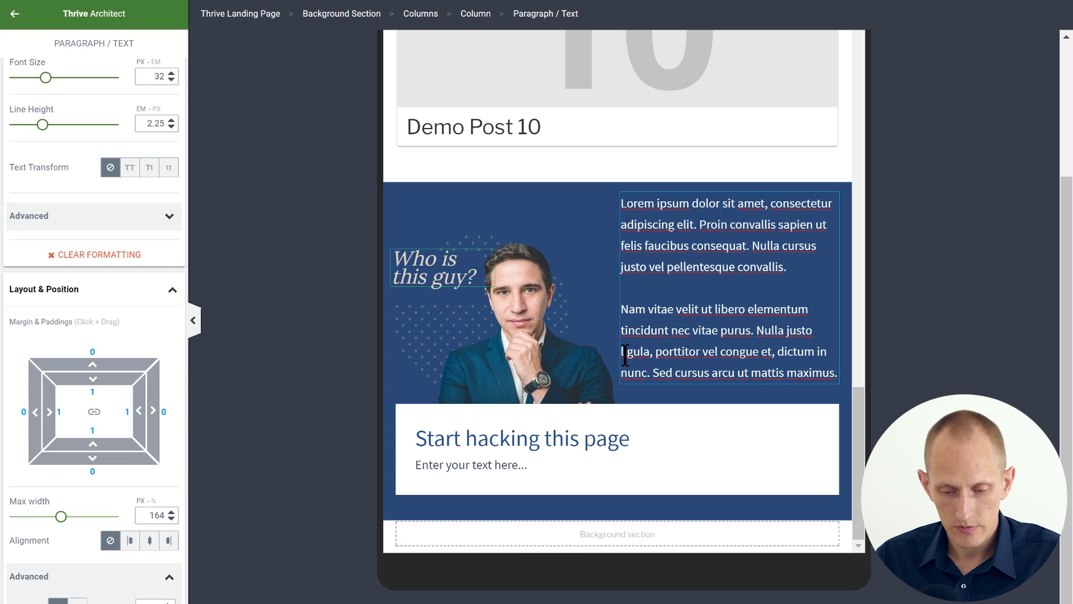
left_click(717, 162)
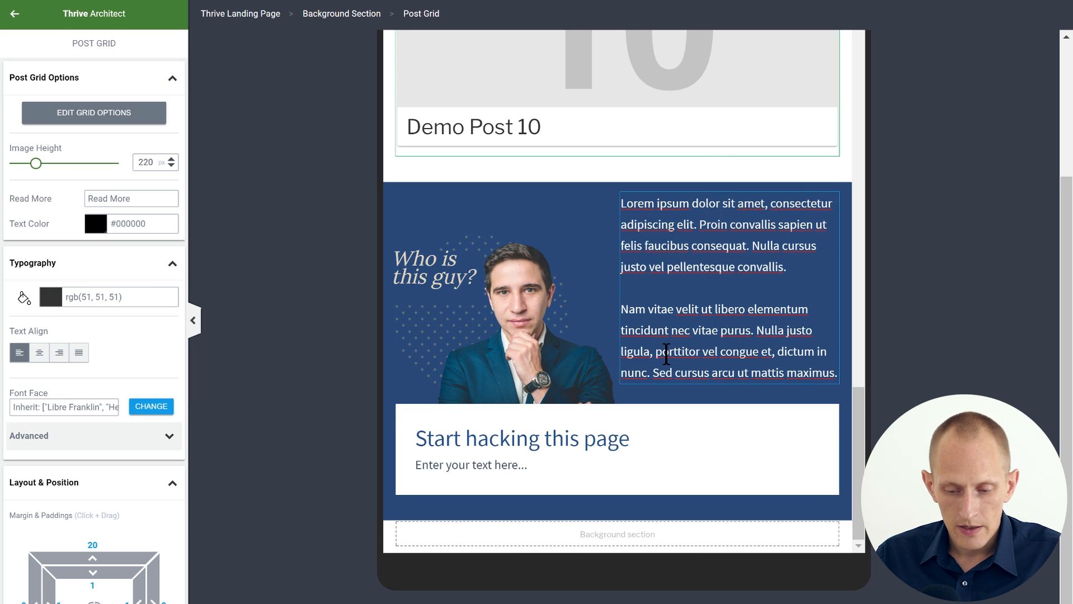
Return to the header at the start of the page and switch the editor to the Mobile view, 360px width.
scroll(667, 354, "up", 20)
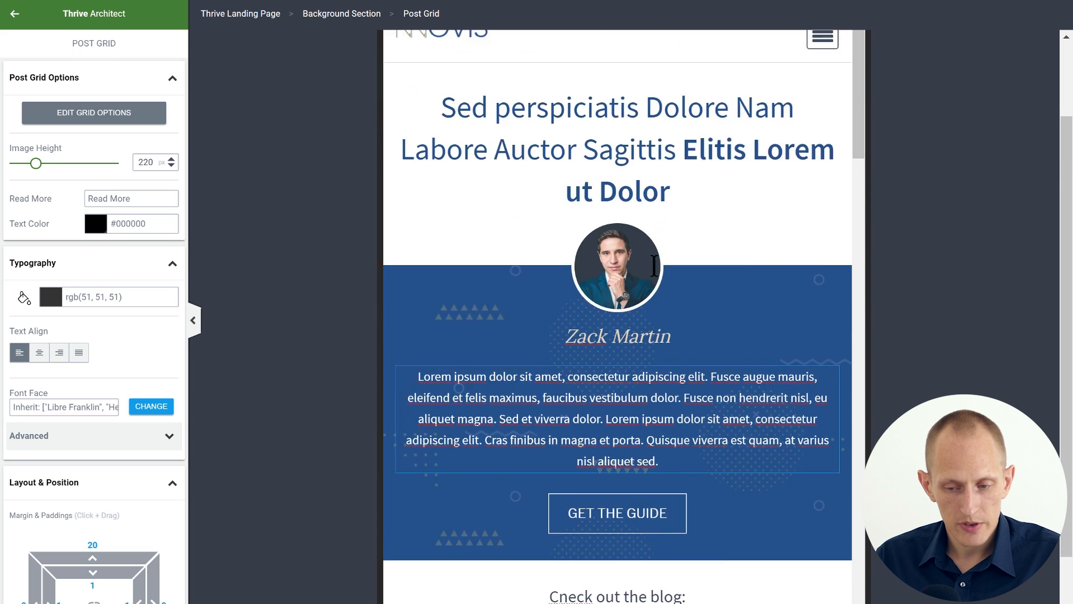
scroll(654, 266, "up", 3)
left_click(94, 603)
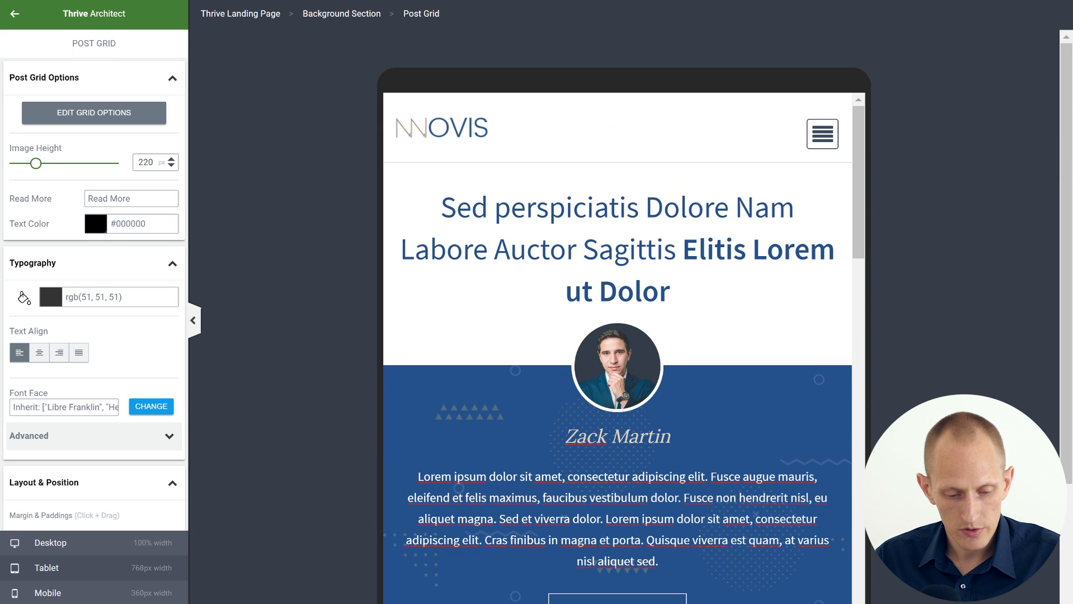
left_click(94, 593)
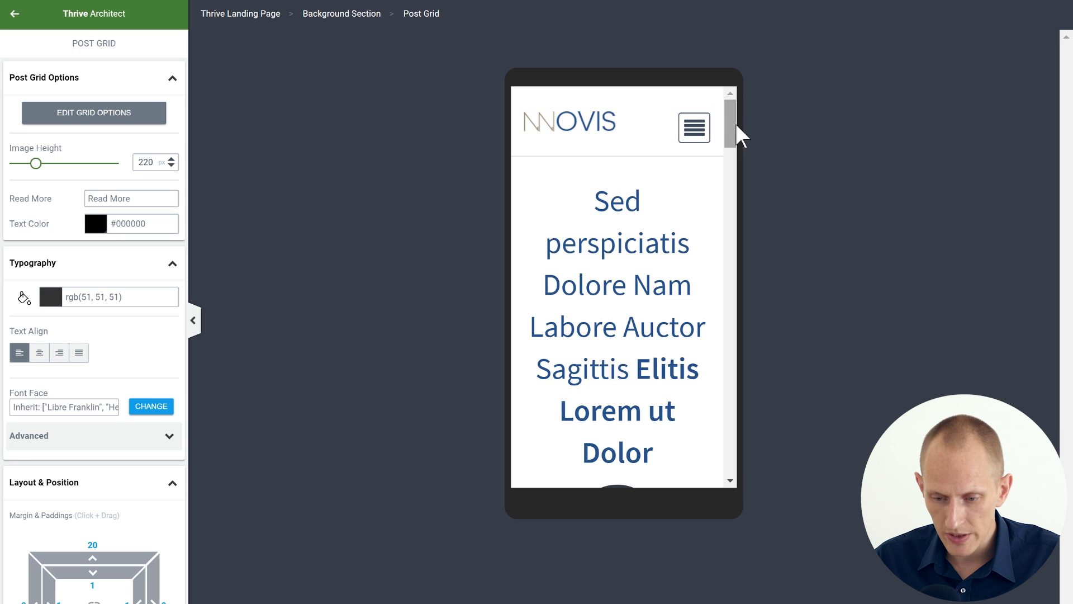
In the mobile view, set the top margin of the header logo image to 9.
left_click(588, 125)
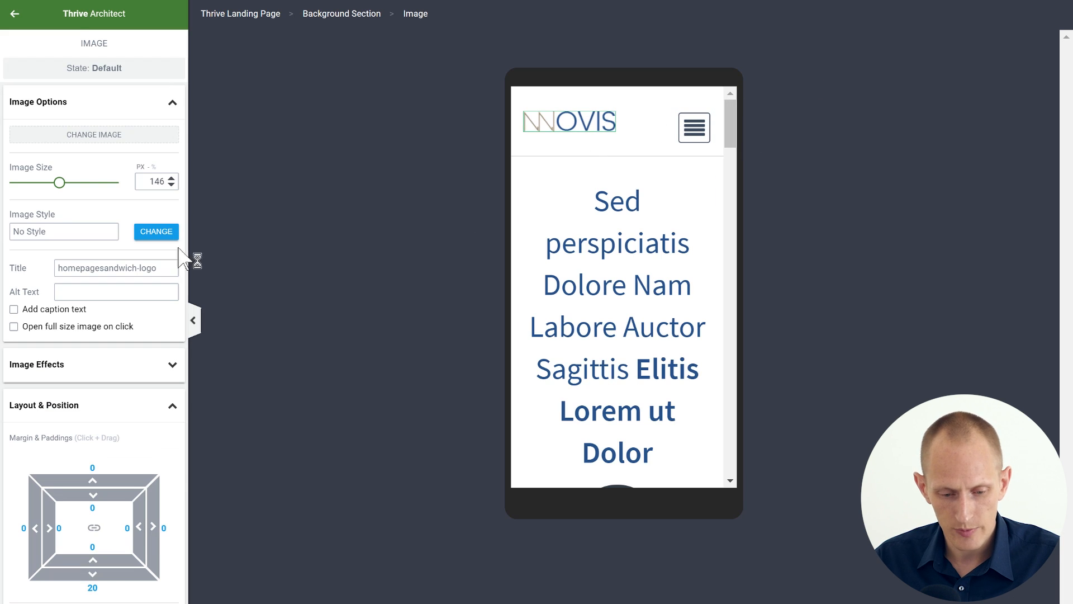
left_click(93, 468)
type("9")
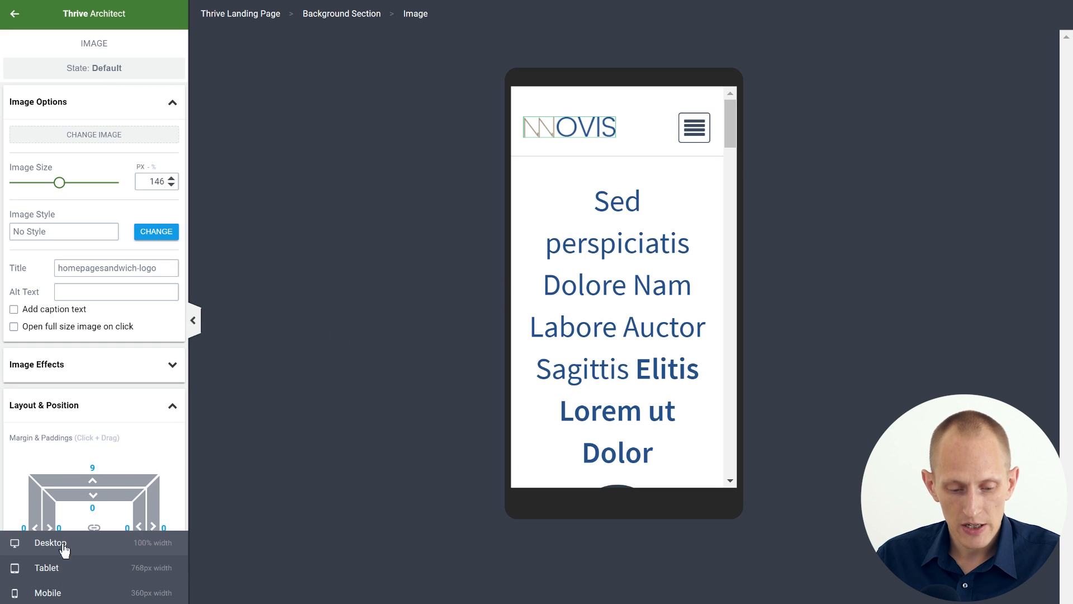
Compare the header and logo placement in the Desktop and Tablet views, then return to the Mobile view.
left_click(65, 548)
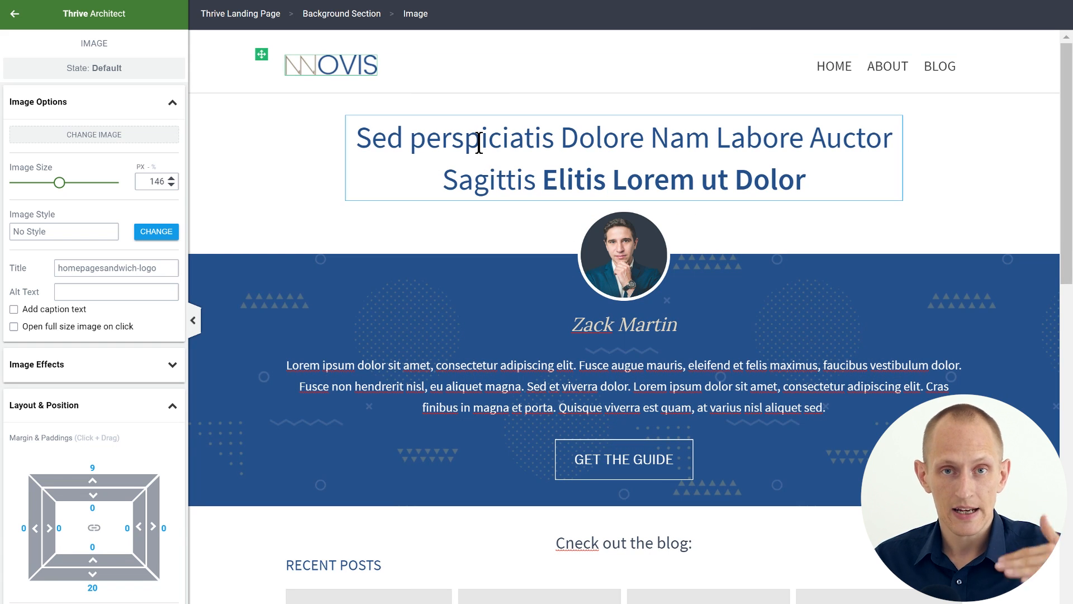
left_click(68, 602)
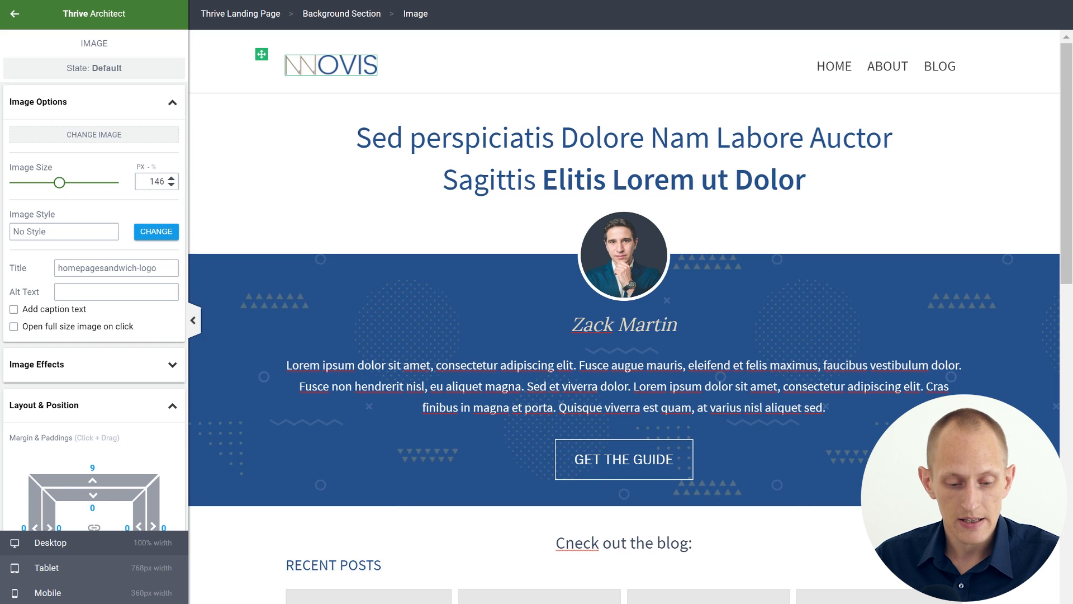
left_click(71, 581)
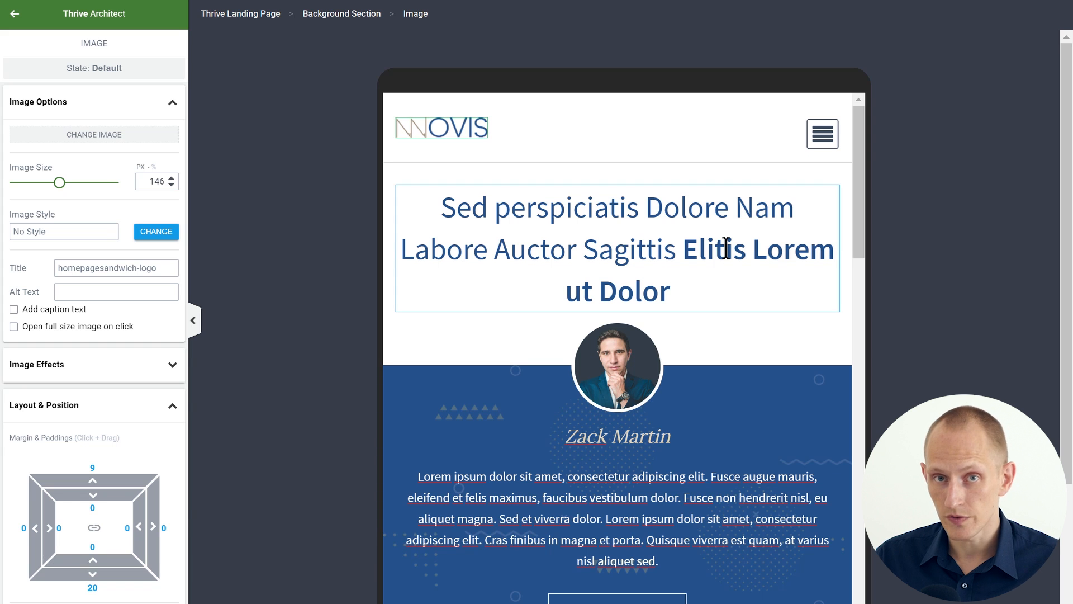
left_click(66, 601)
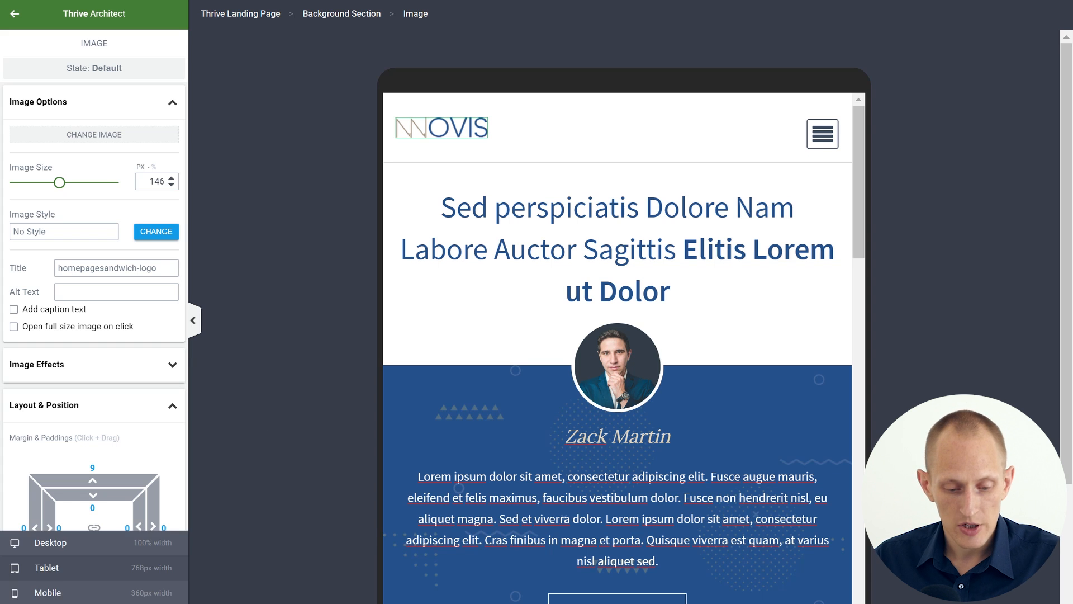
left_click(65, 597)
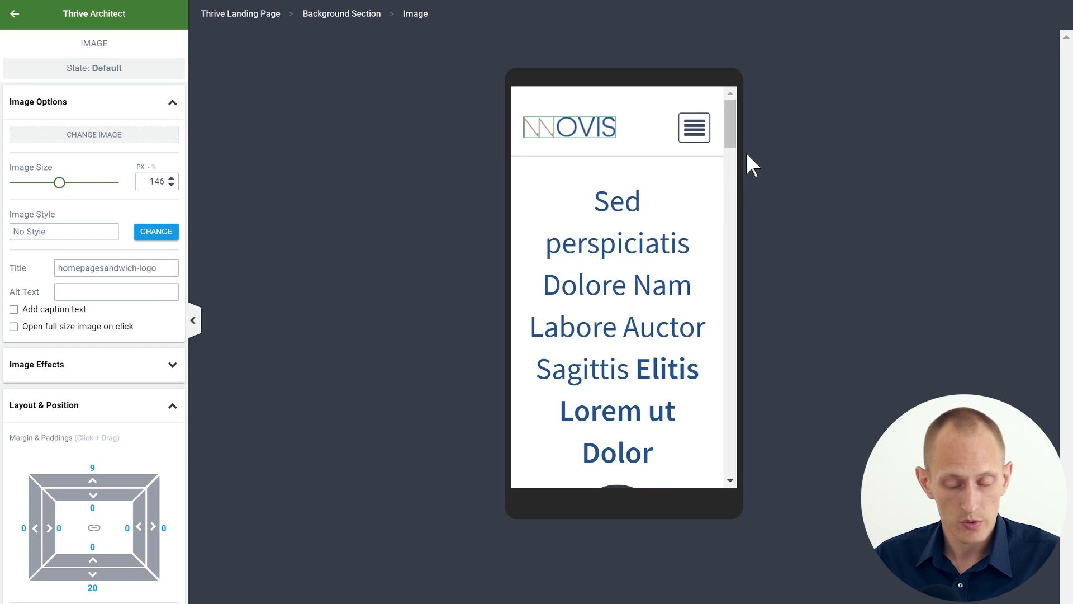
Insert the filler text "asdfas" into the main heading in the mobile view and delete it again.
left_click(565, 184)
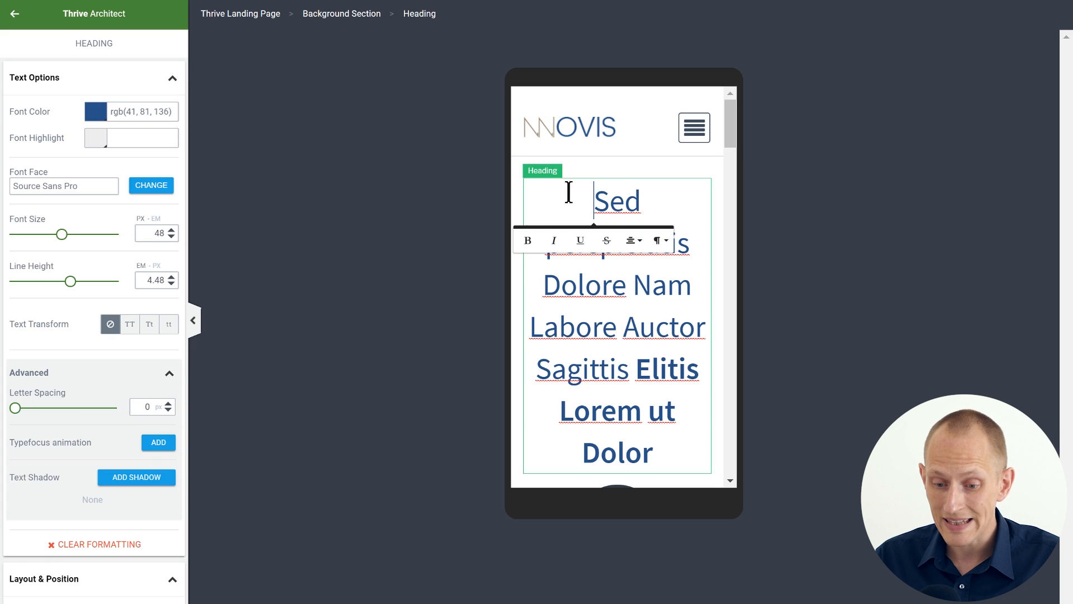
left_click(680, 182)
left_click(653, 208)
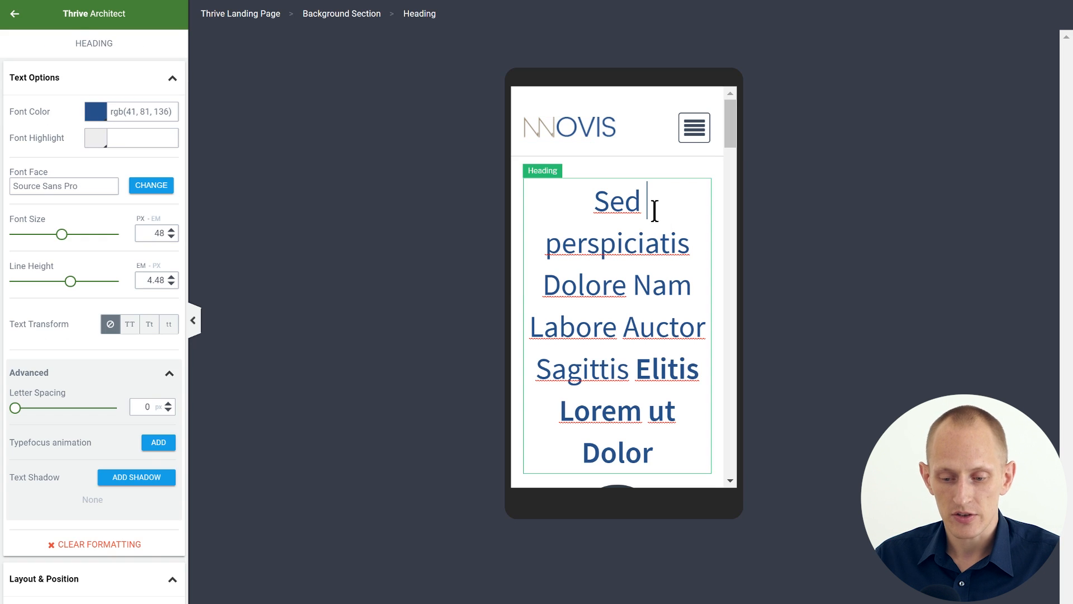
type("asdfas")
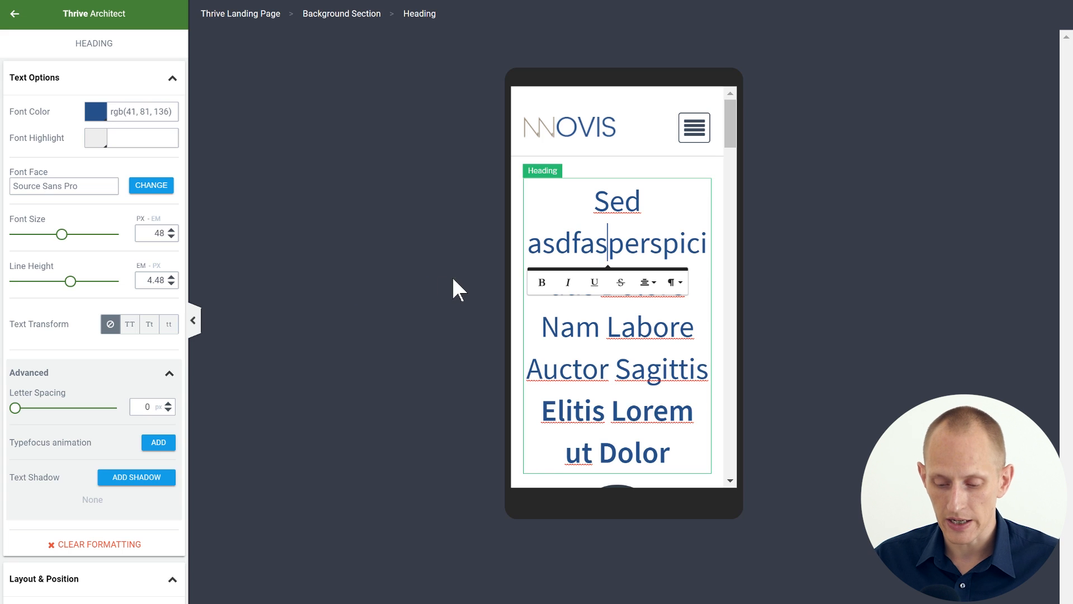
key("BackSpace")
key("BackSpace")
key("BackSpace")
key("BackSpace")
key("BackSpace")
key("BackSpace")
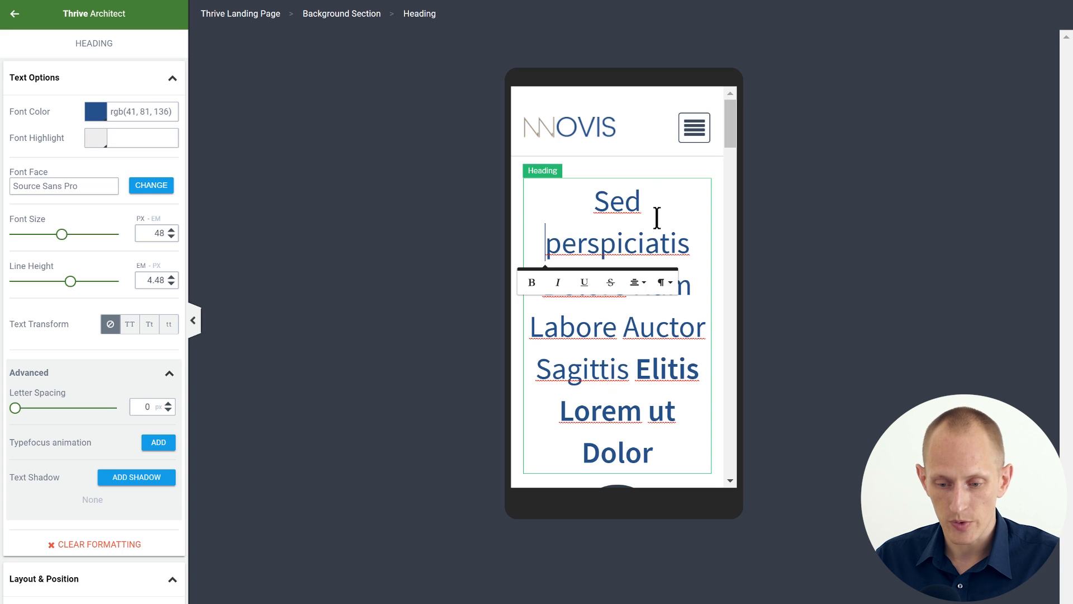
In the mobile view, set the font size of the main heading to 32 px.
left_click(664, 179)
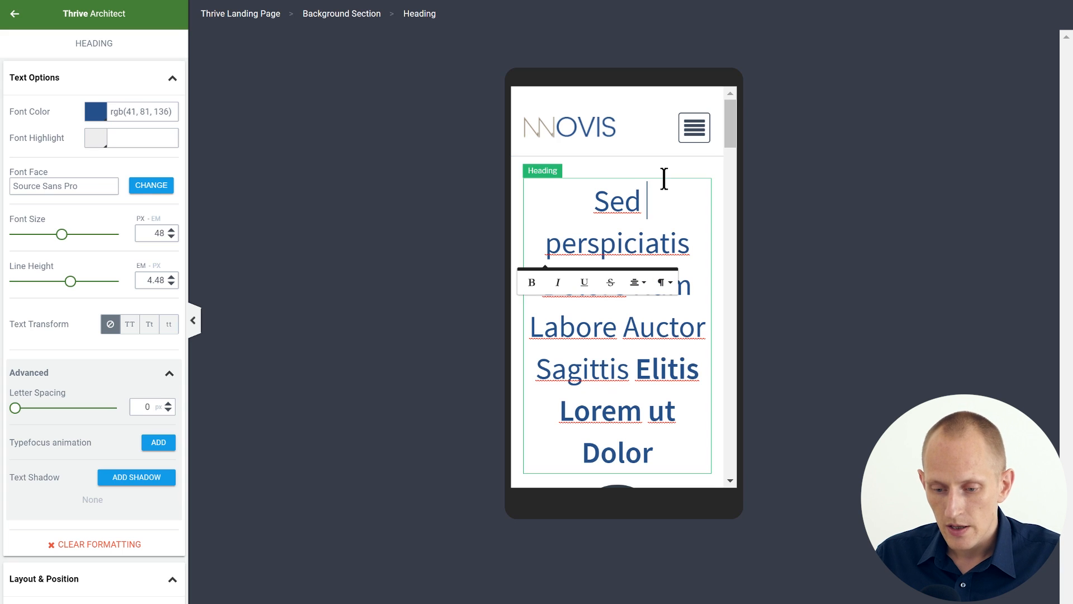
left_click(545, 173)
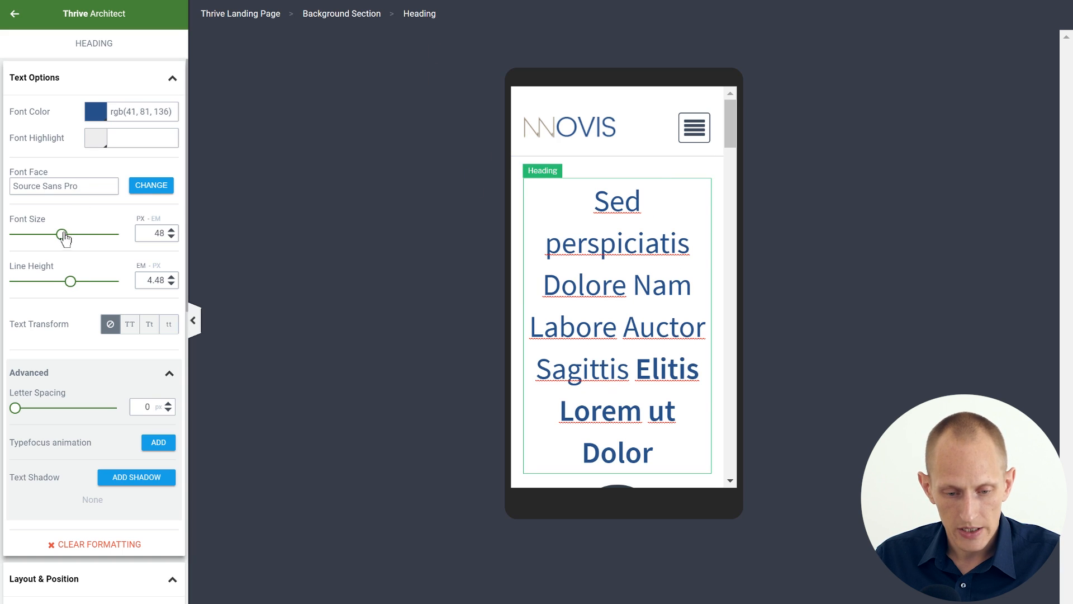
left_click_drag(58, 239, 48, 242)
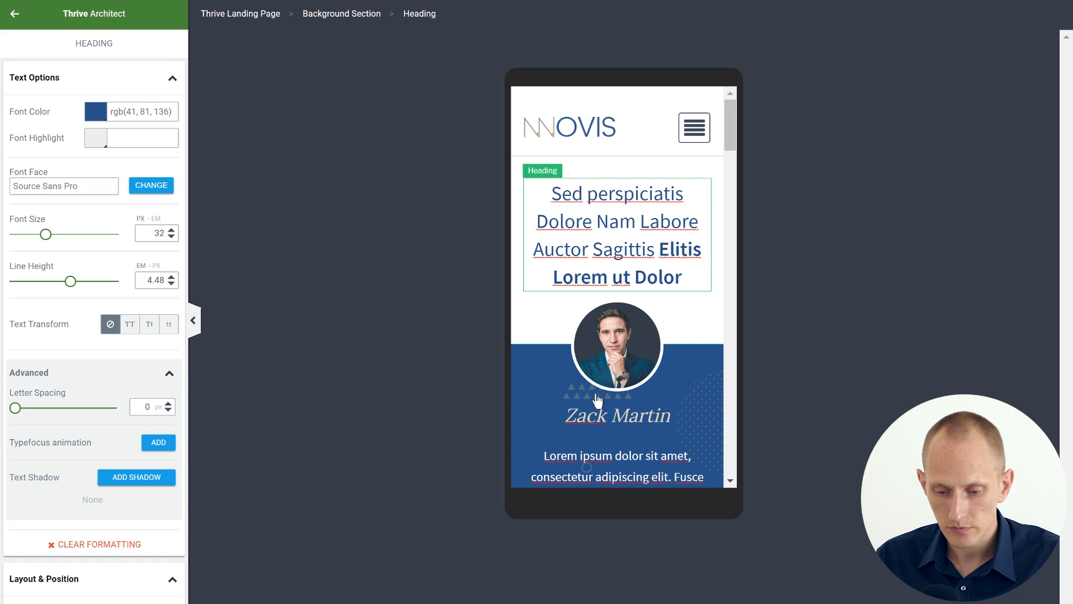
Examine the mobile layout from the heading and circular portrait down to the guide button and the recent posts grid.
scroll(601, 409, "down", 3)
scroll(619, 168, "down", 3)
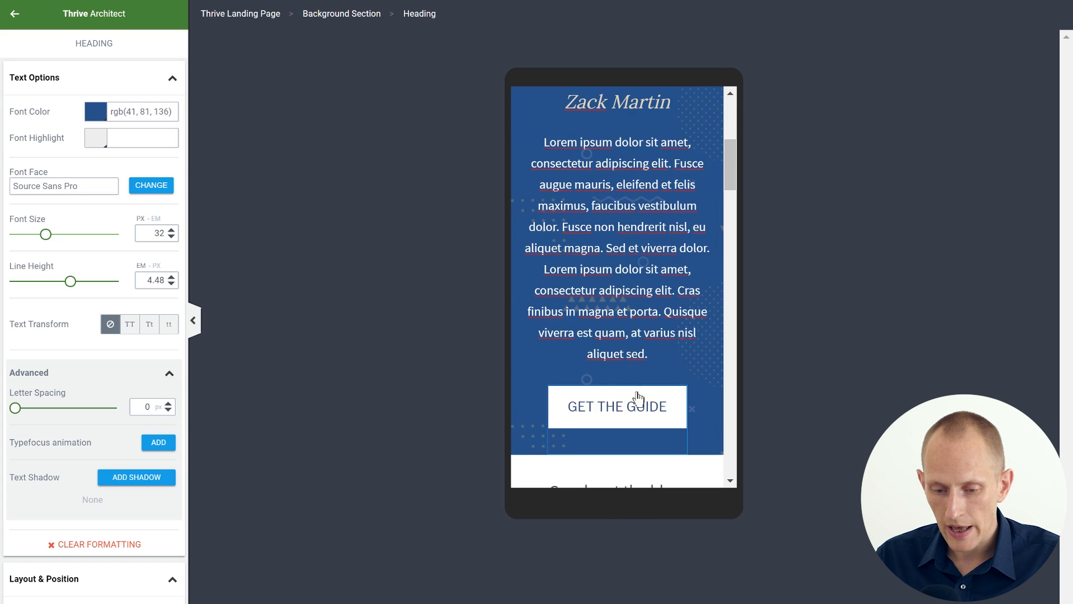
scroll(629, 263, "up", 5)
scroll(628, 246, "up", 2)
scroll(648, 112, "down", 2)
scroll(529, 162, "up", 2)
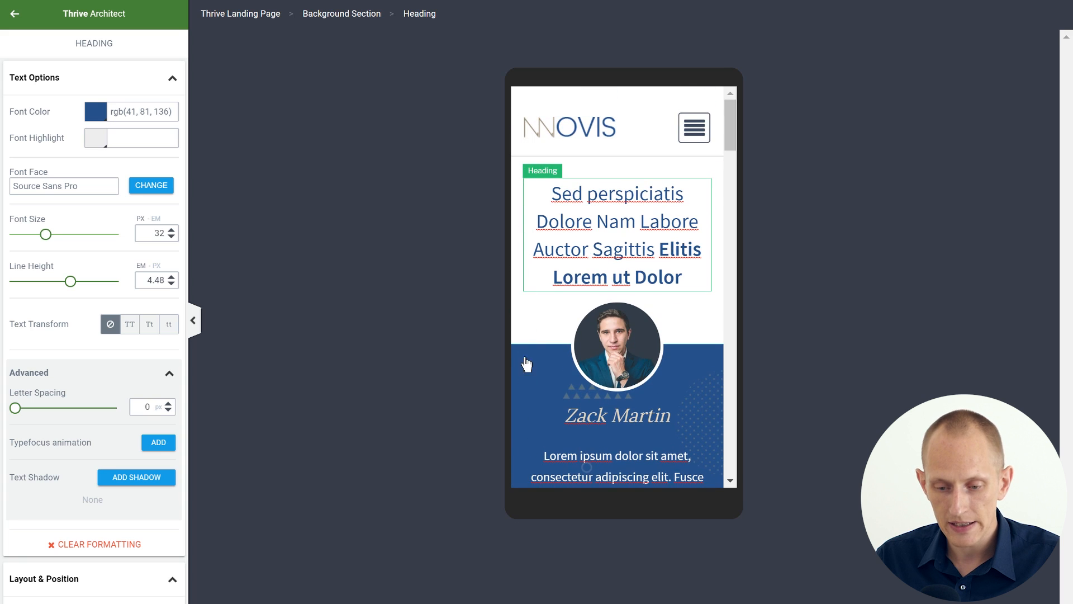
left_click(516, 263)
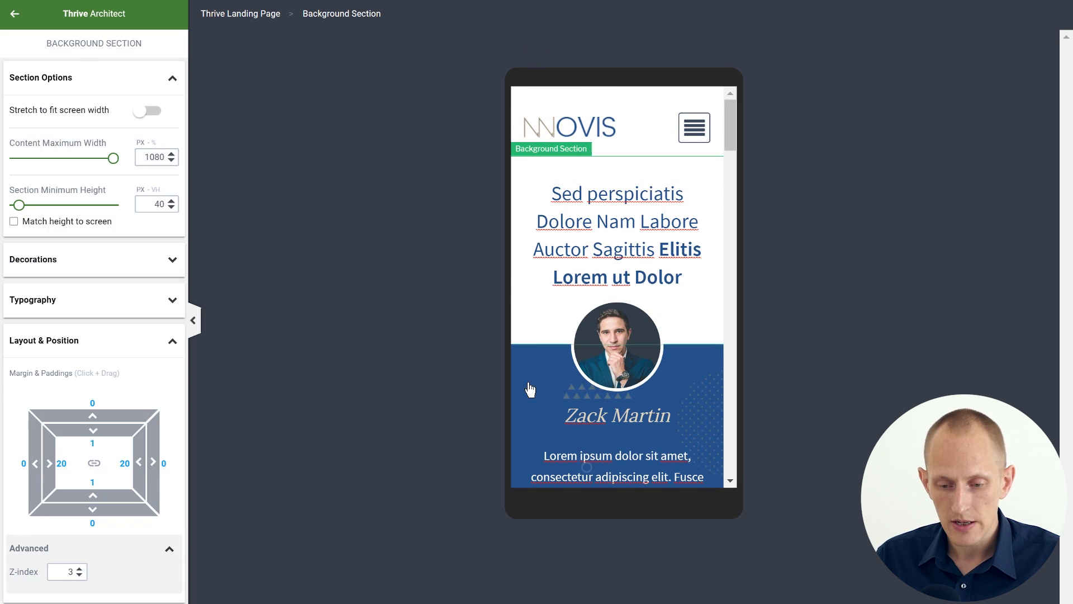
scroll(530, 271, "down", 3)
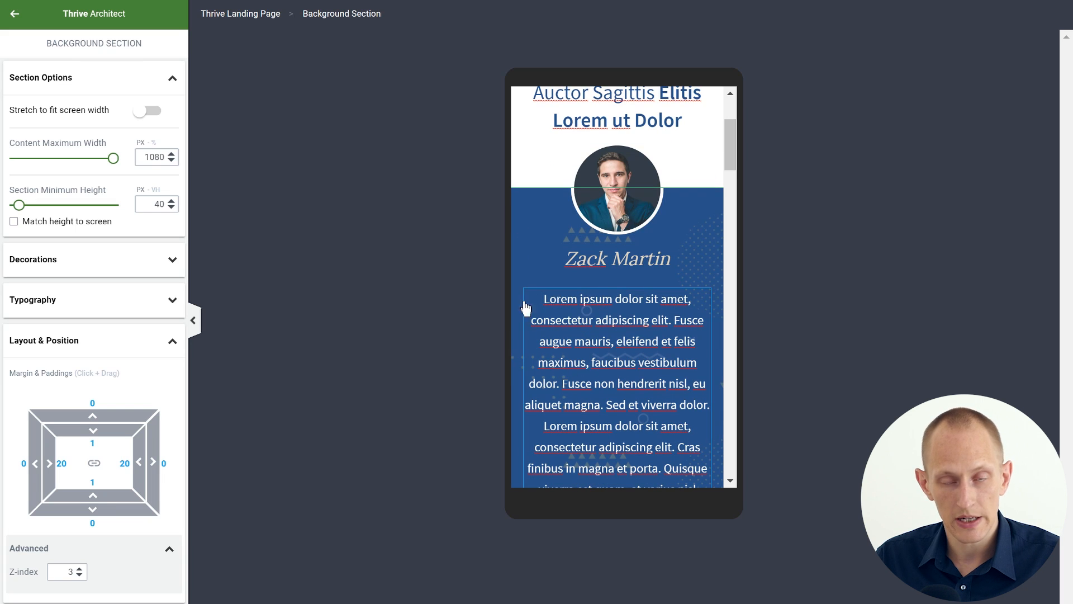
scroll(659, 299, "down", 8)
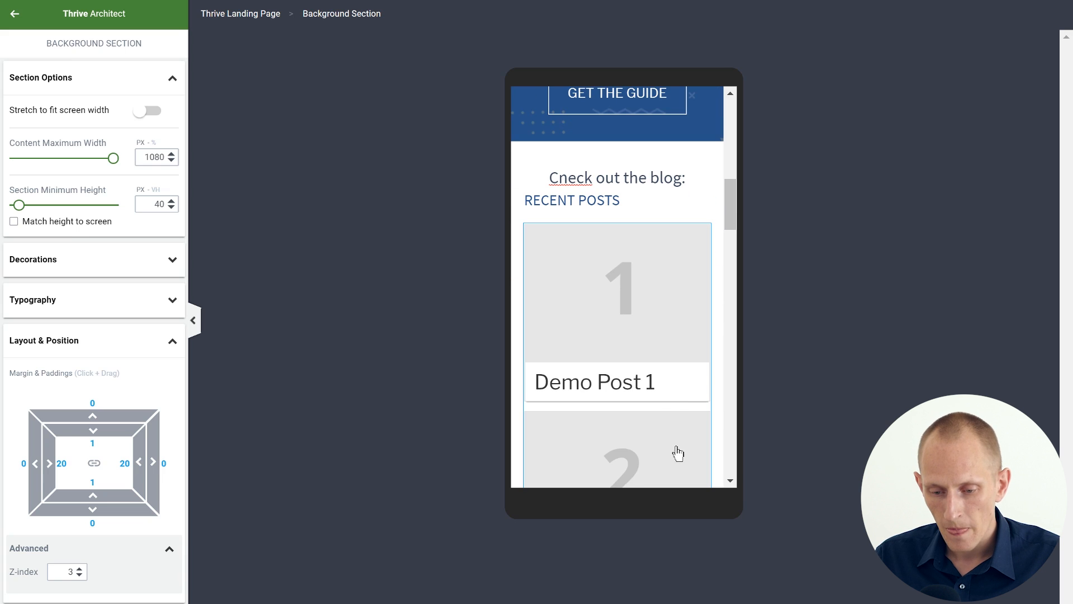
Set the bottom margin of the heading's Background Section to 18 and that of the "Cneck out the blog:" text to 23.
left_click(660, 177)
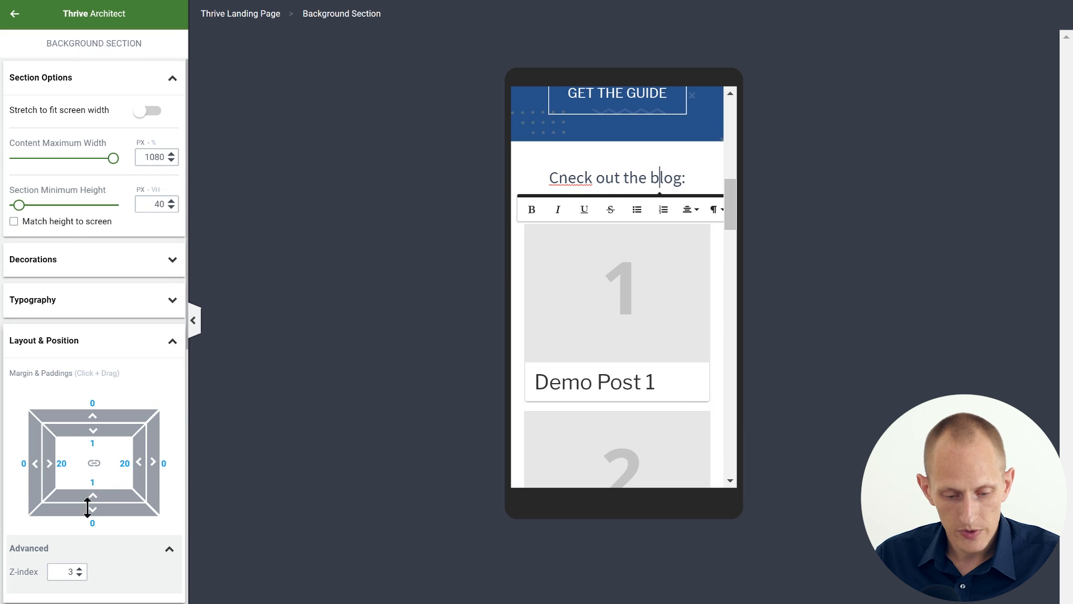
left_click_drag(88, 507, 93, 545)
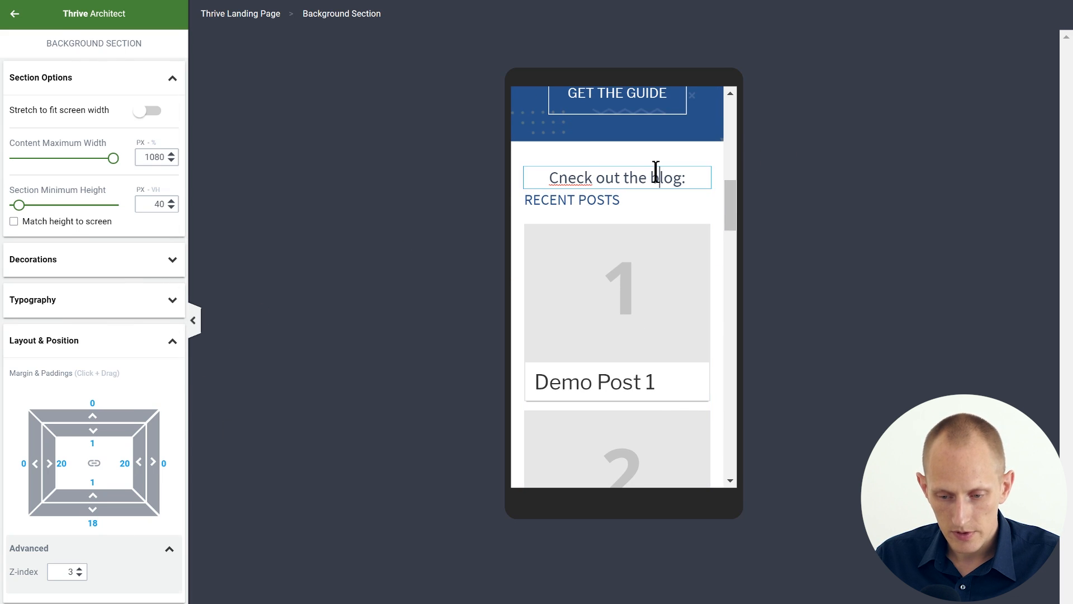
left_click(579, 170)
scroll(92, 471, "down", 3)
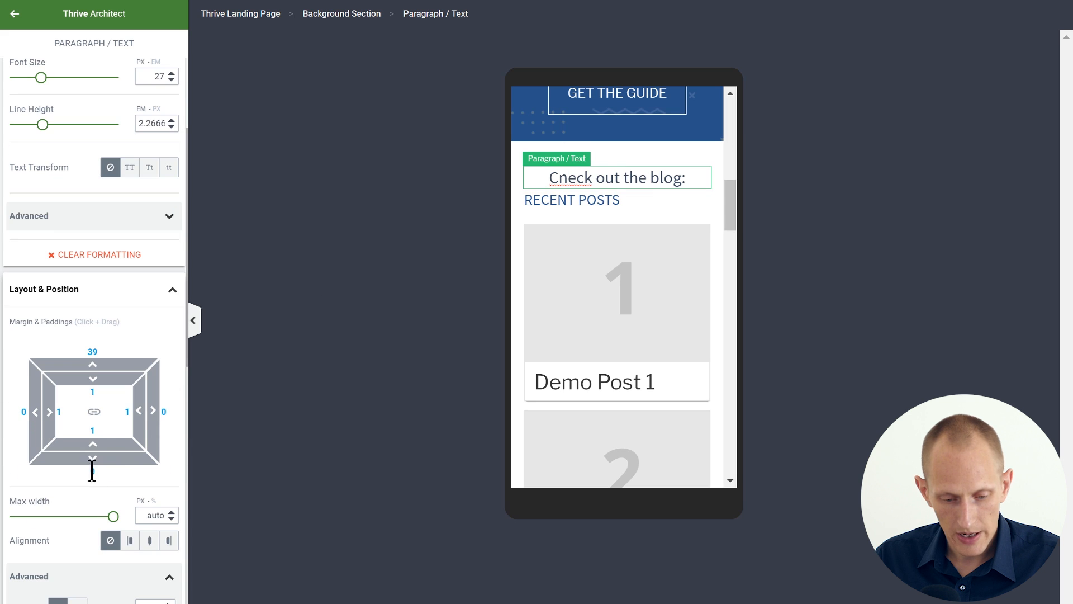
left_click_drag(93, 461, 158, 502)
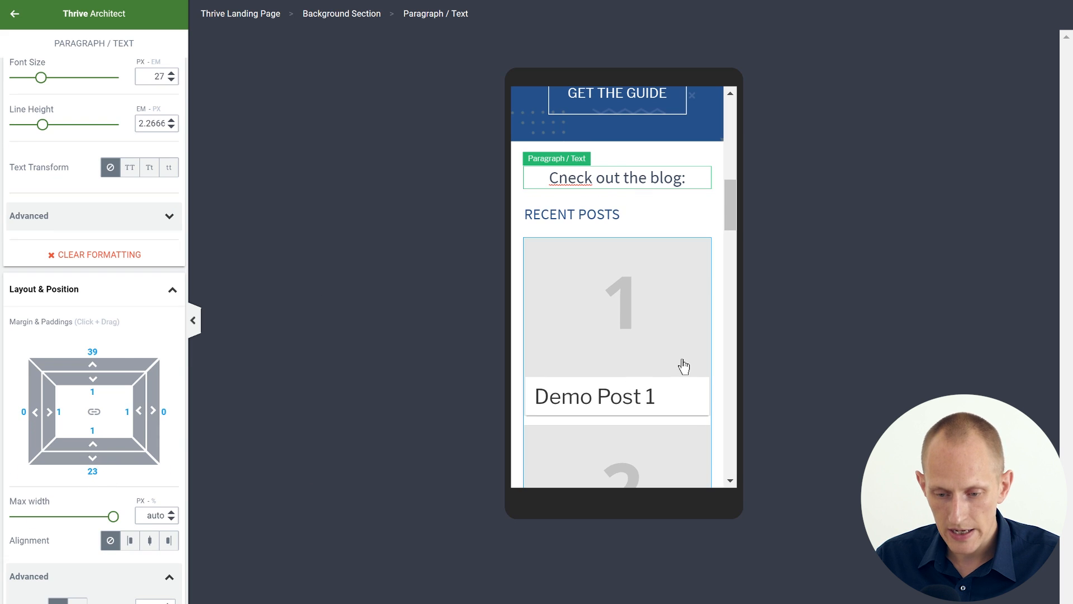
In the mobile view, set the "Who is this guy?" text to font size 25 px and maximum width 129 px.
scroll(649, 150, "down", 20)
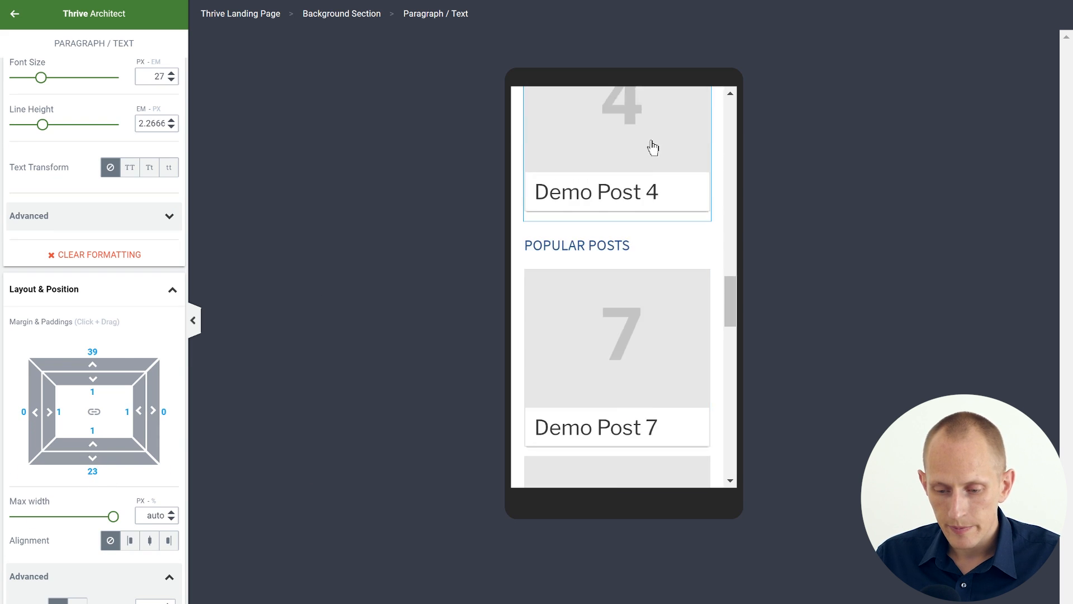
scroll(647, 160, "down", 10)
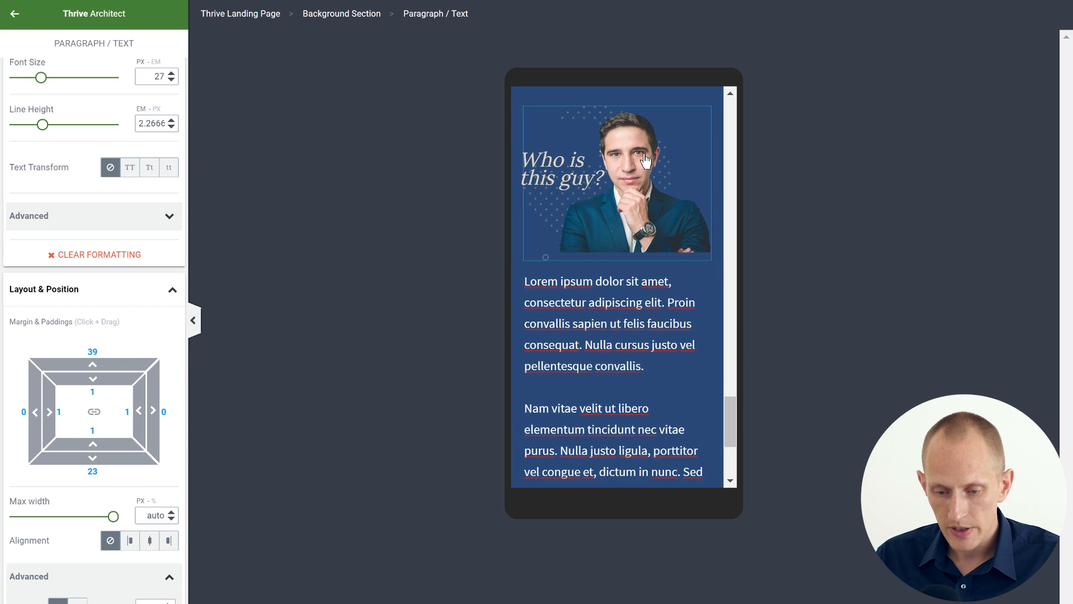
left_click(570, 180)
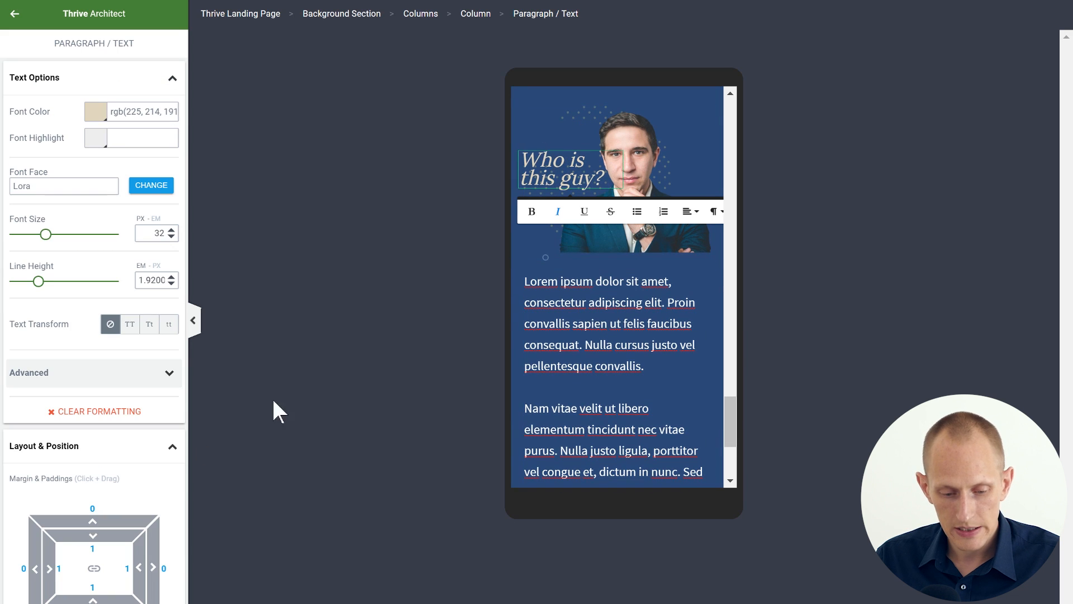
left_click(549, 11)
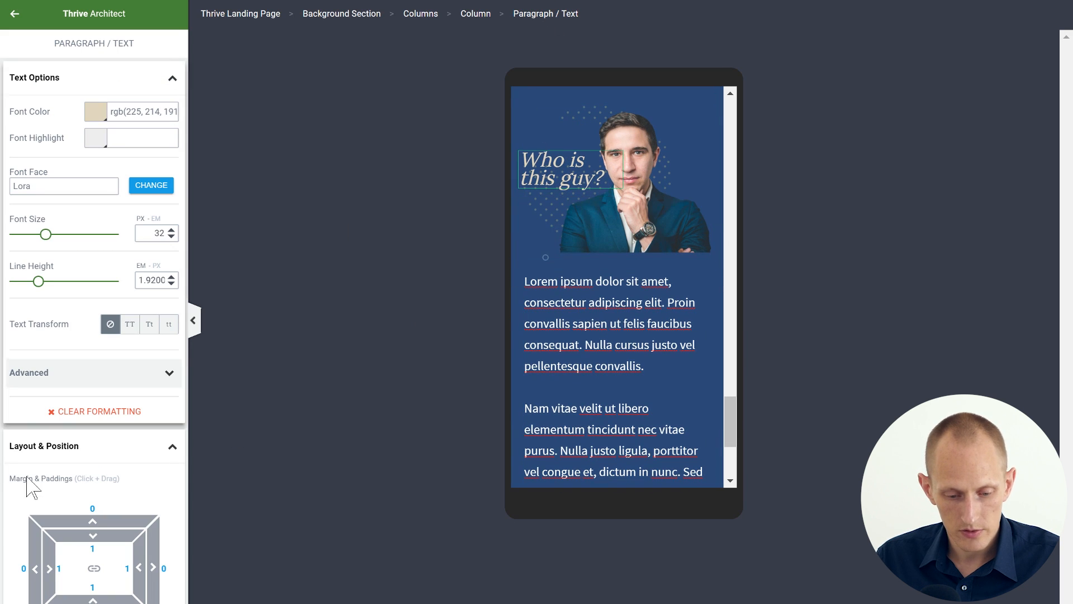
scroll(93, 385, "down", 1)
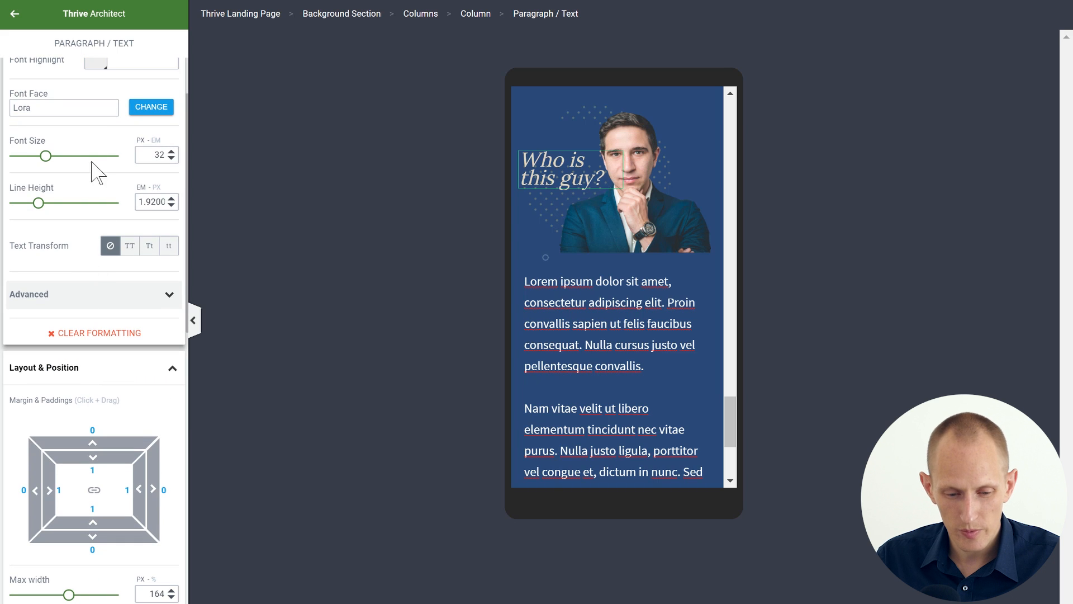
left_click_drag(49, 161, 41, 161)
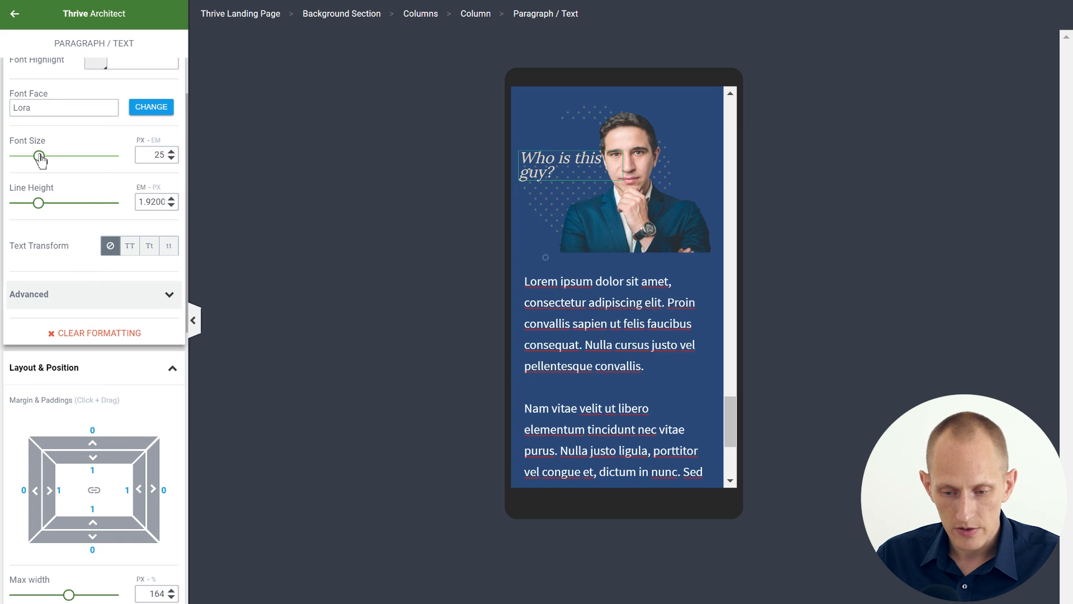
scroll(110, 463, "down", 2)
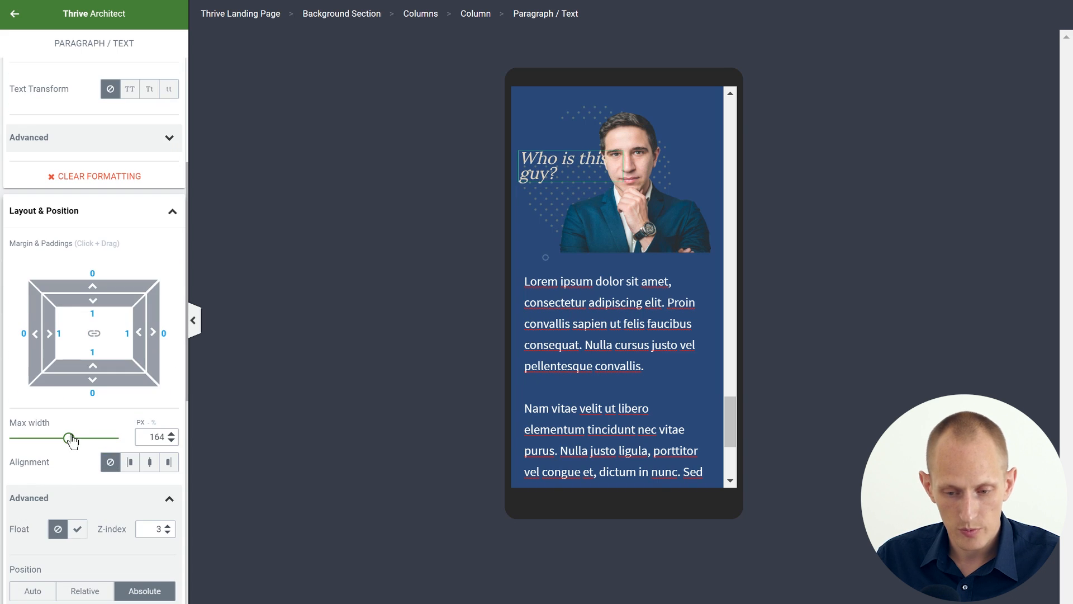
left_click_drag(71, 440, 59, 440)
Anchor the absolute position of the "Who is this guy?" text to the top-left corner and set its Top offset to 67 px.
scroll(137, 506, "down", 3)
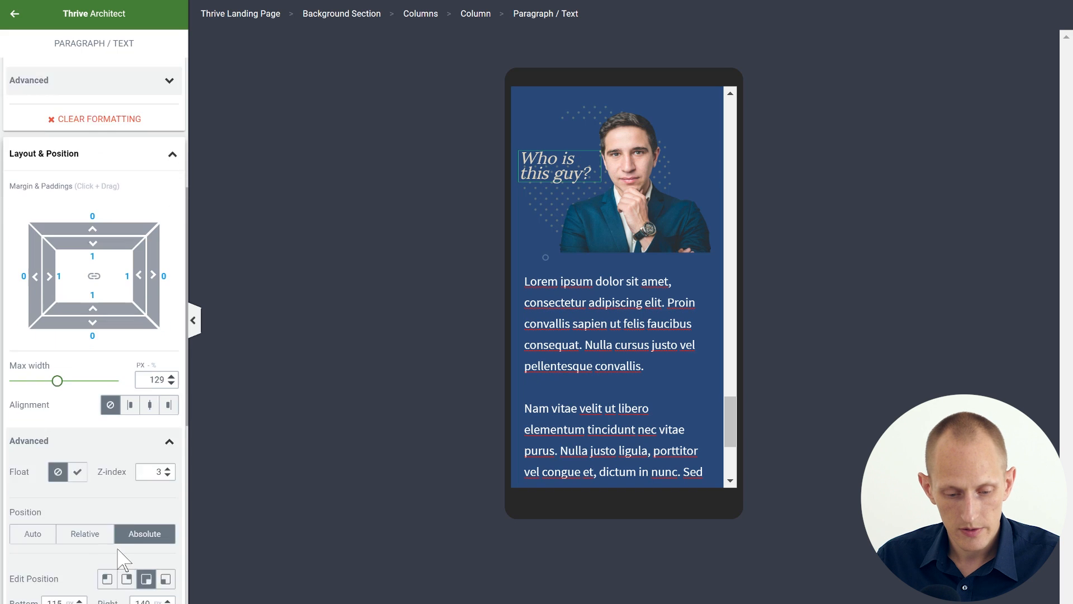
left_click(107, 479)
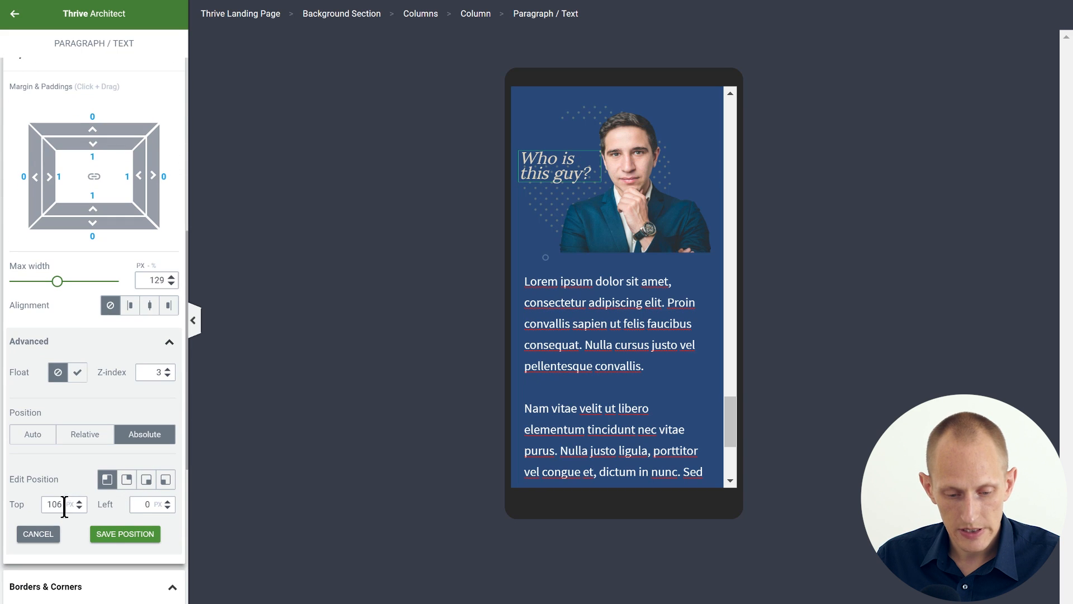
left_click_drag(78, 504, 87, 542)
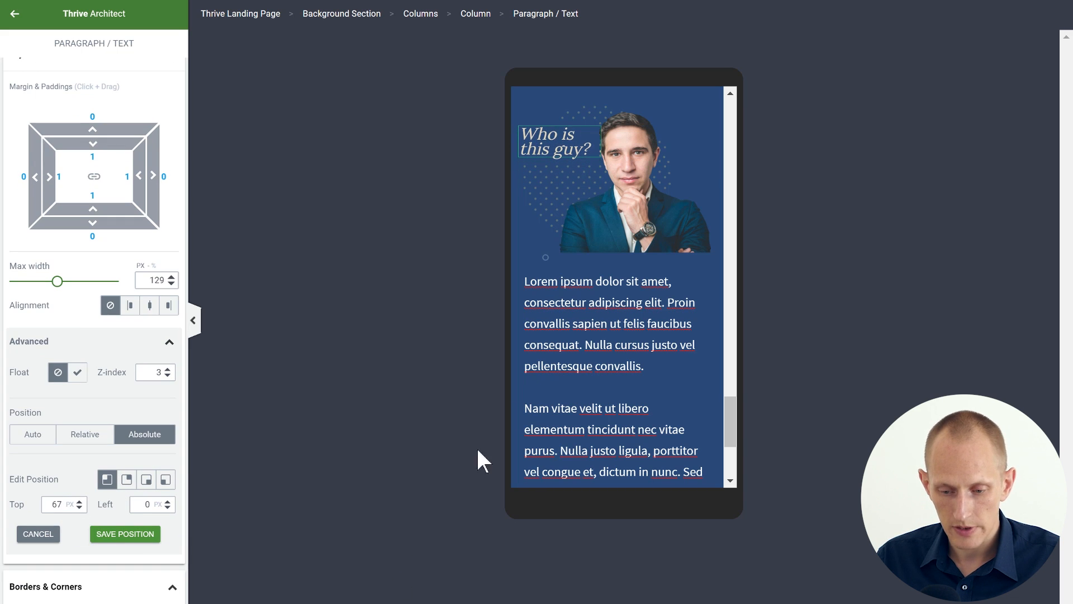
Reverse the mobile order of the columns that hold the "Who is this guy?" portrait and the lorem ipsum text.
scroll(601, 338, "down", 3)
scroll(576, 341, "up", 5)
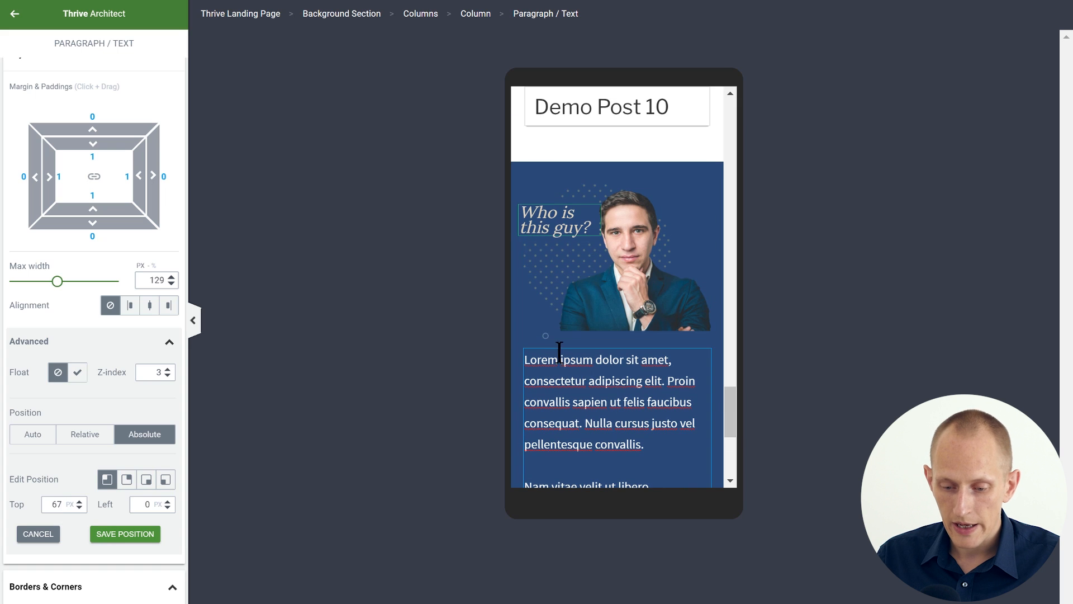
scroll(573, 341, "down", 3)
scroll(593, 341, "up", 3)
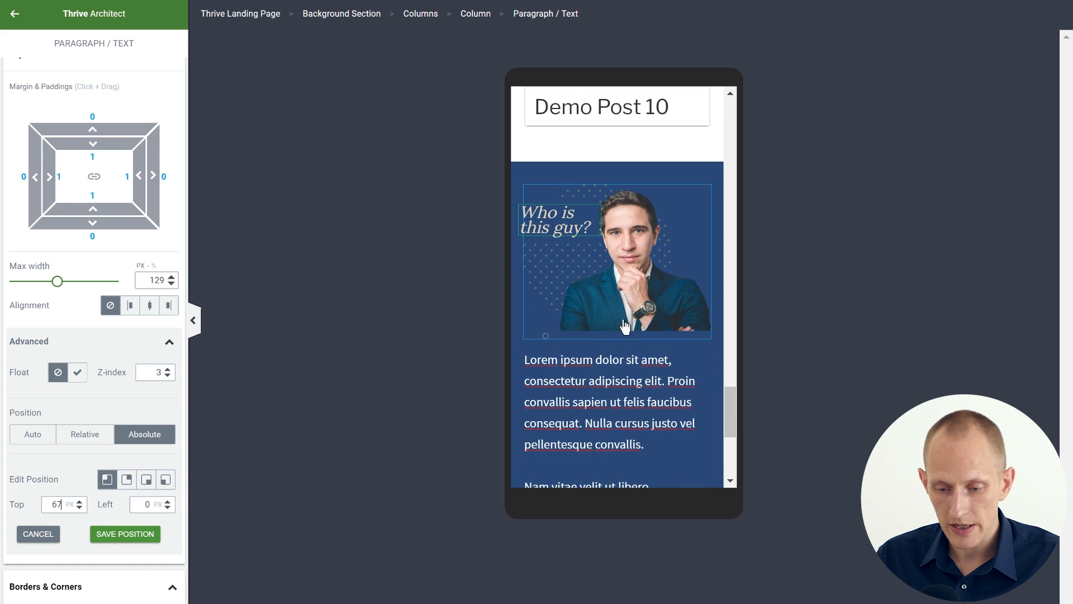
left_click(595, 340)
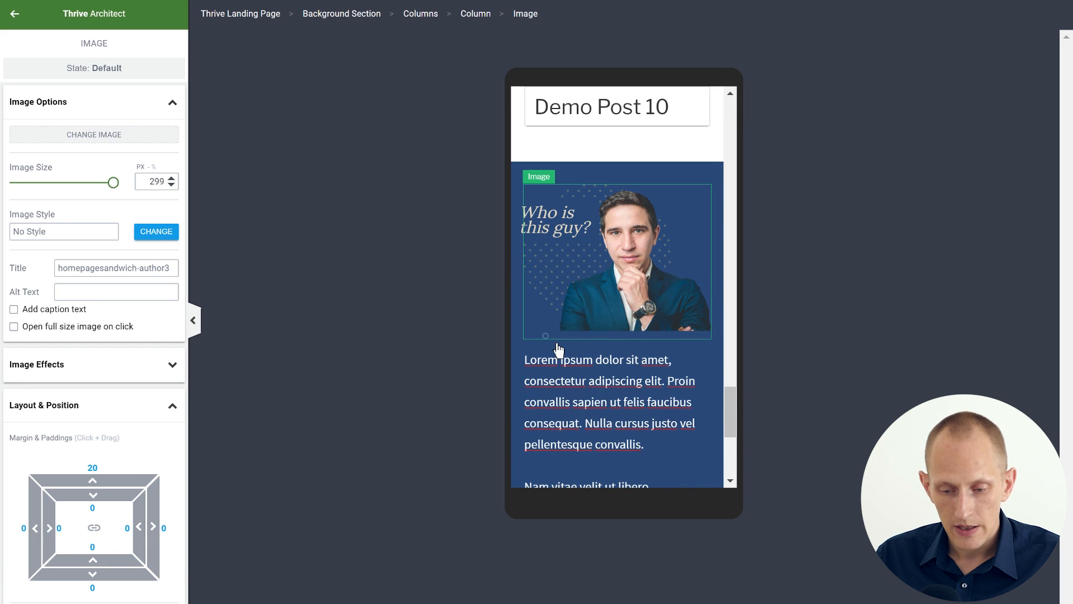
left_click(425, 21)
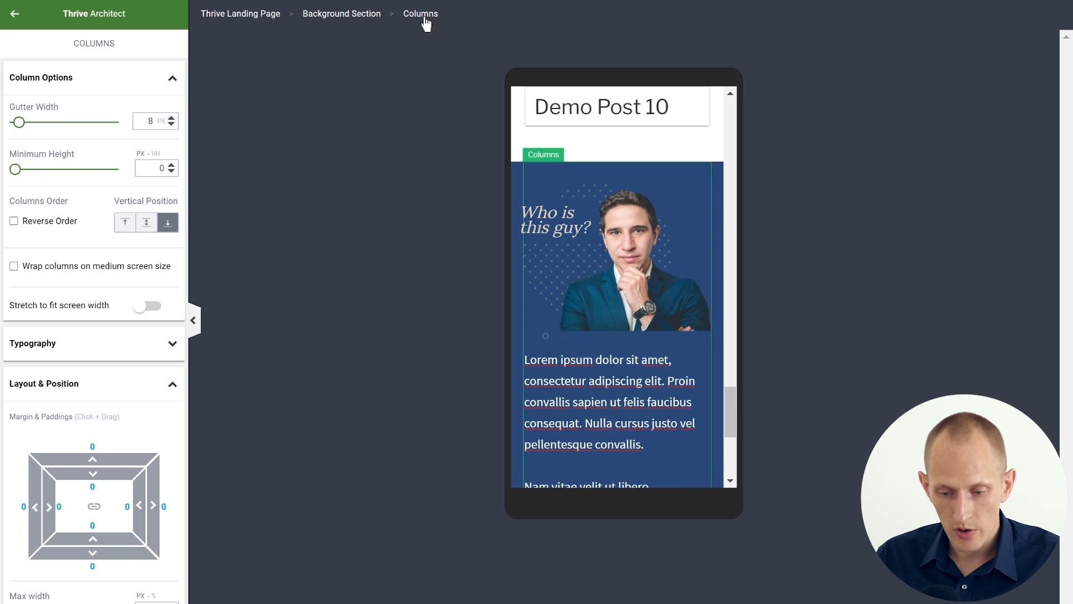
left_click(14, 221)
scroll(615, 246, "down", 4)
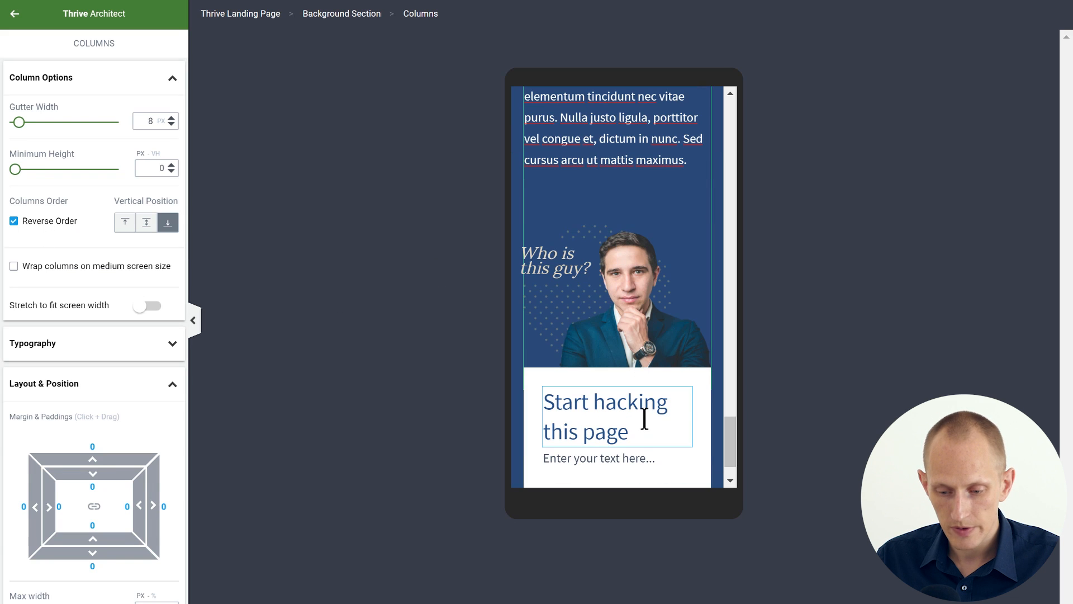
scroll(609, 315, "down", 1)
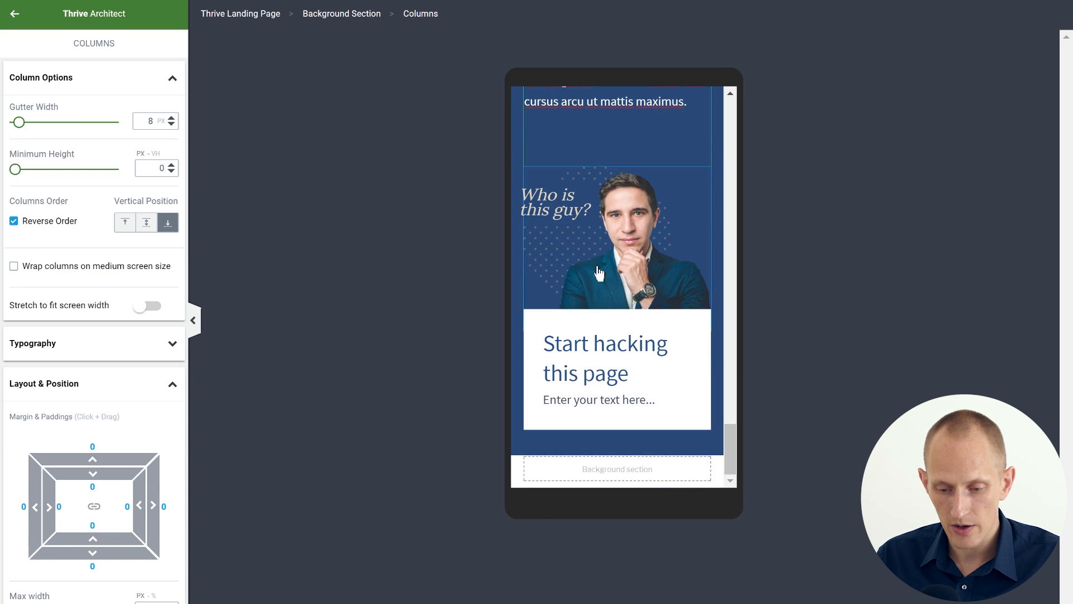
scroll(636, 359, "up", 5)
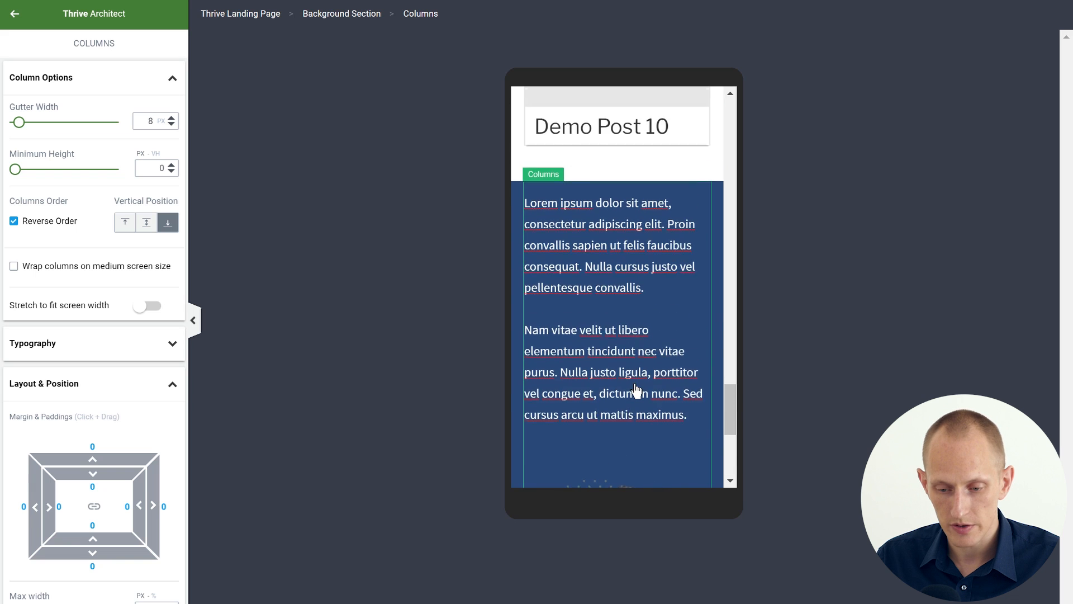
scroll(635, 386, "down", 5)
scroll(636, 384, "up", 10)
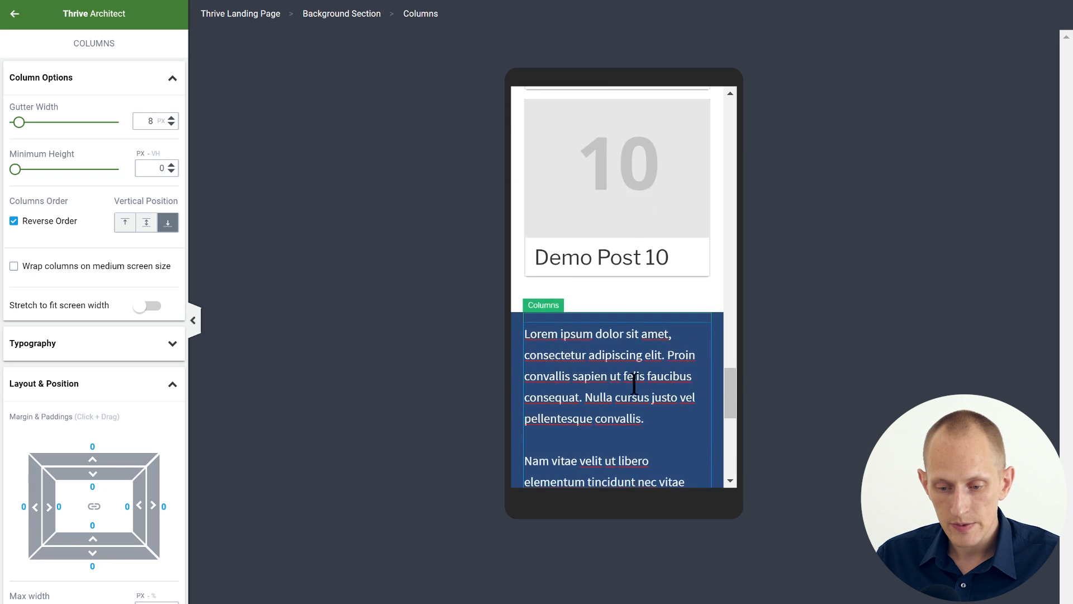
Hide the "POPULAR POSTS" heading on mobile devices through its responsive settings.
scroll(635, 342, "up", 8)
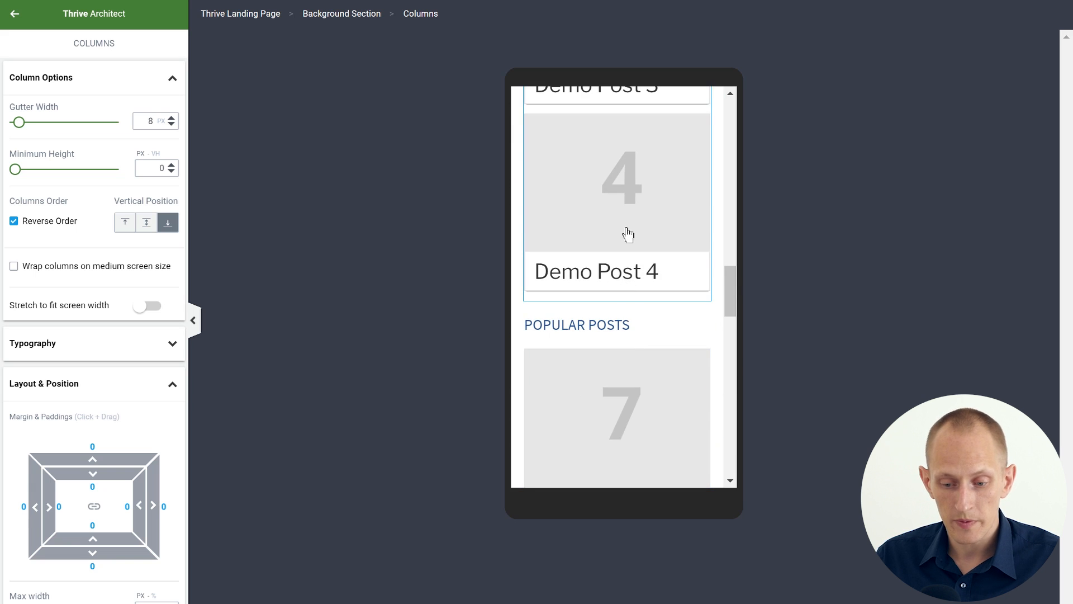
left_click(657, 317)
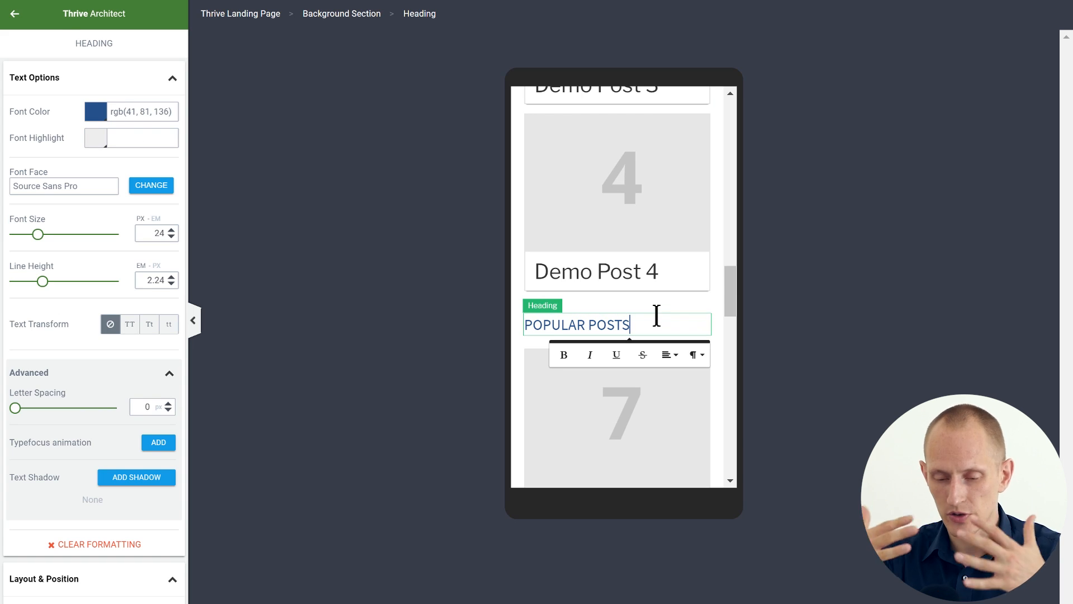
left_click(531, 306)
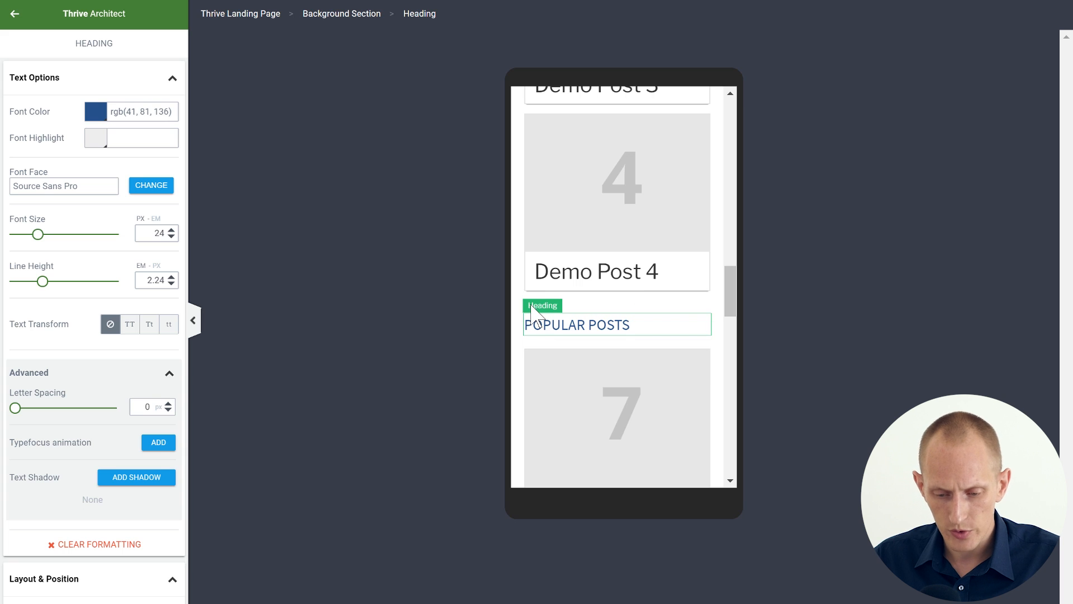
scroll(33, 402, "down", 10)
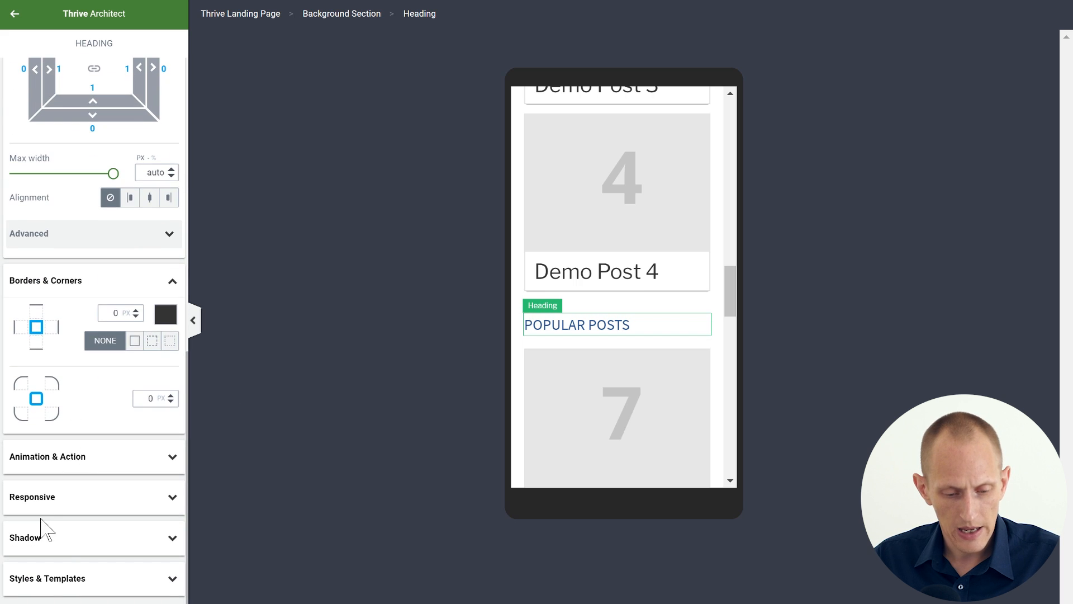
left_click(41, 499)
scroll(60, 567, "down", 2)
left_click(154, 536)
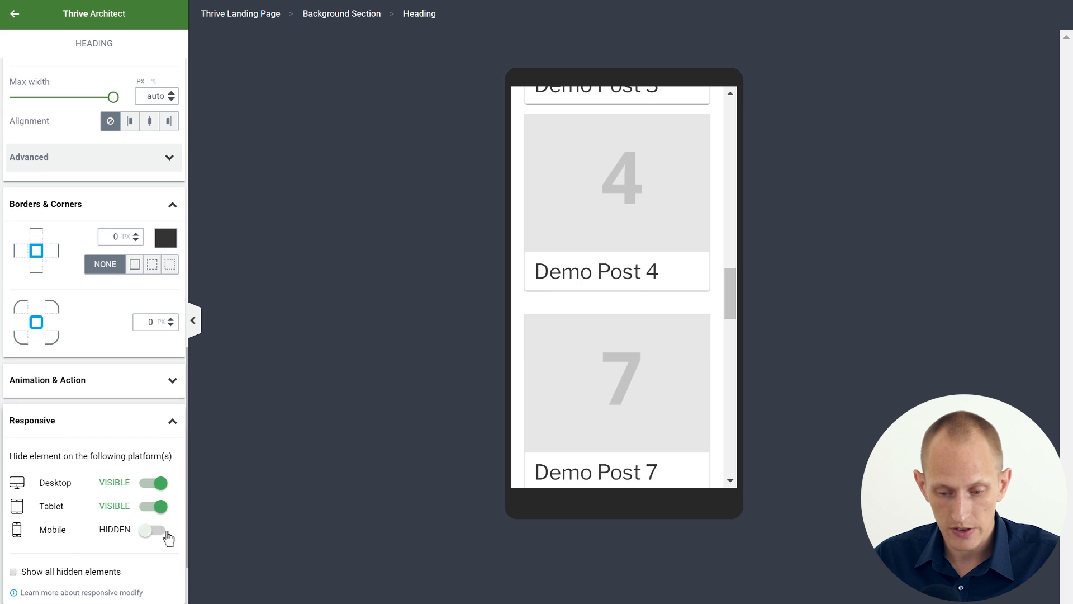
Hide the popular posts grid starting with Demo Post 7 on mobile devices.
left_click(558, 353)
scroll(101, 479, "down", 5)
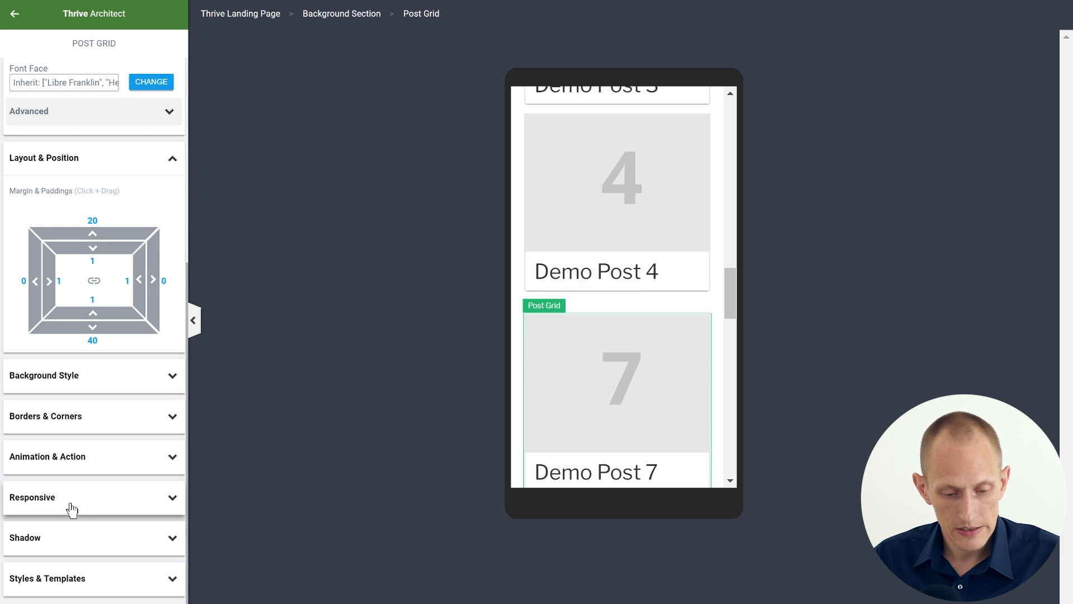
left_click(69, 506)
scroll(111, 520, "down", 2)
left_click(153, 530)
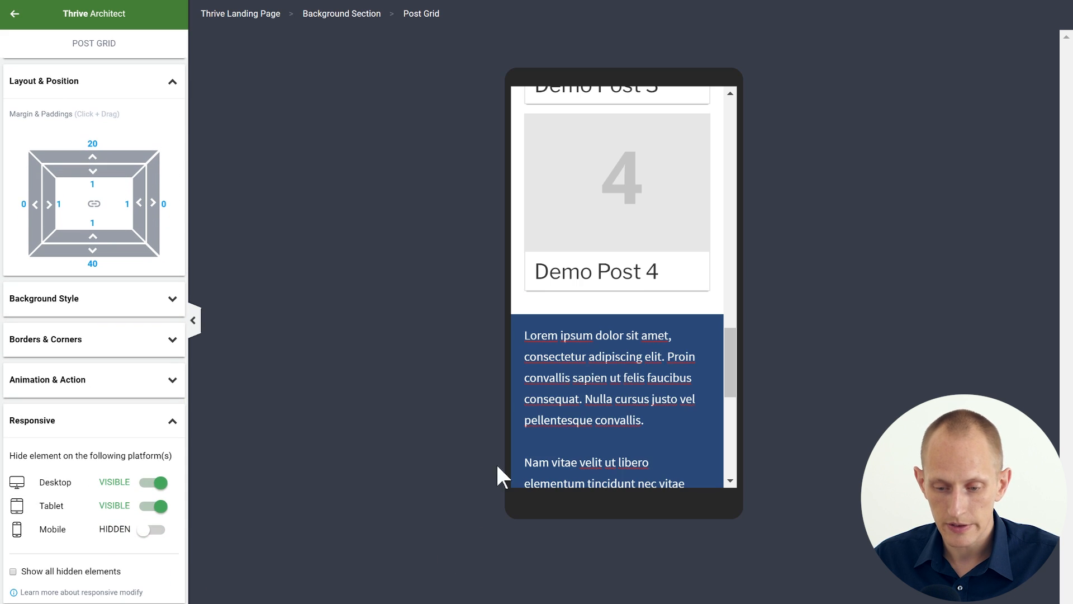
Review the whole landing page in the desktop, tablet and mobile views in turn.
left_click_drag(730, 362, 725, 124)
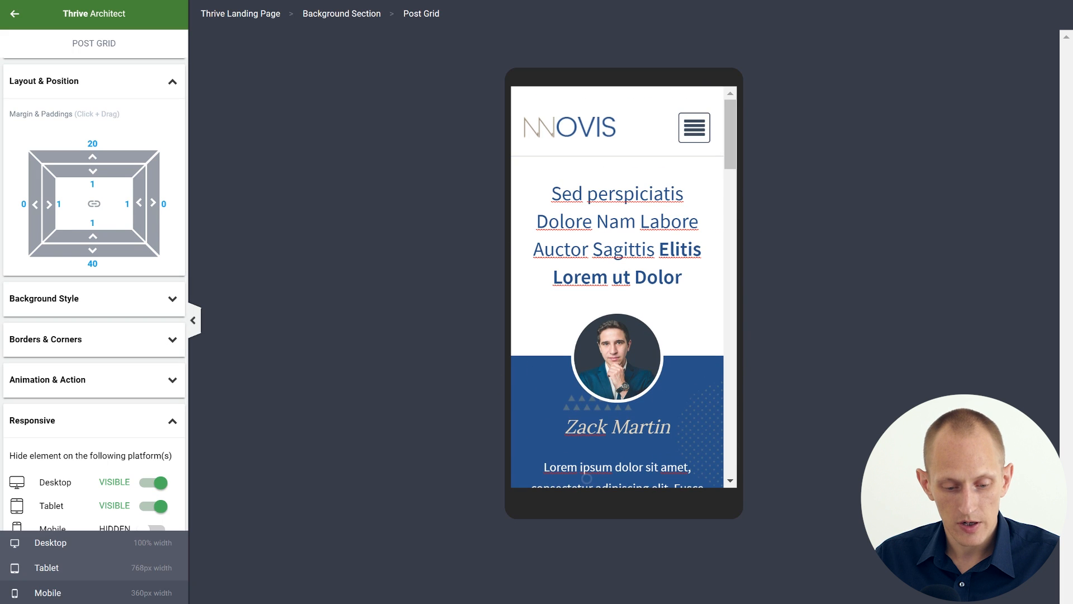
left_click(53, 547)
left_click(12, 17)
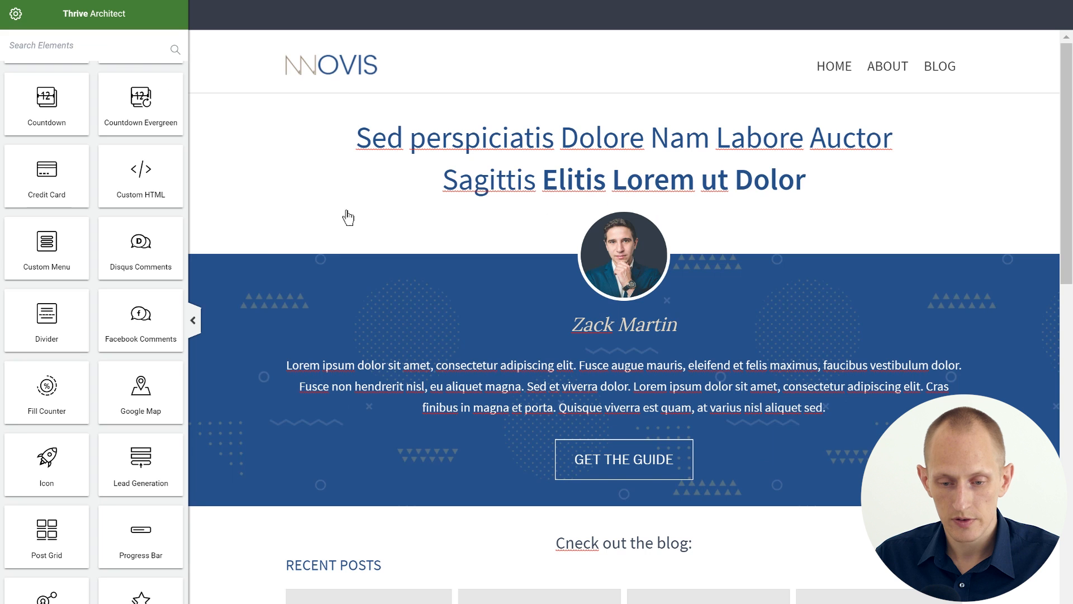
left_click_drag(1071, 65, 1070, 464)
left_click_drag(1067, 422, 1065, 40)
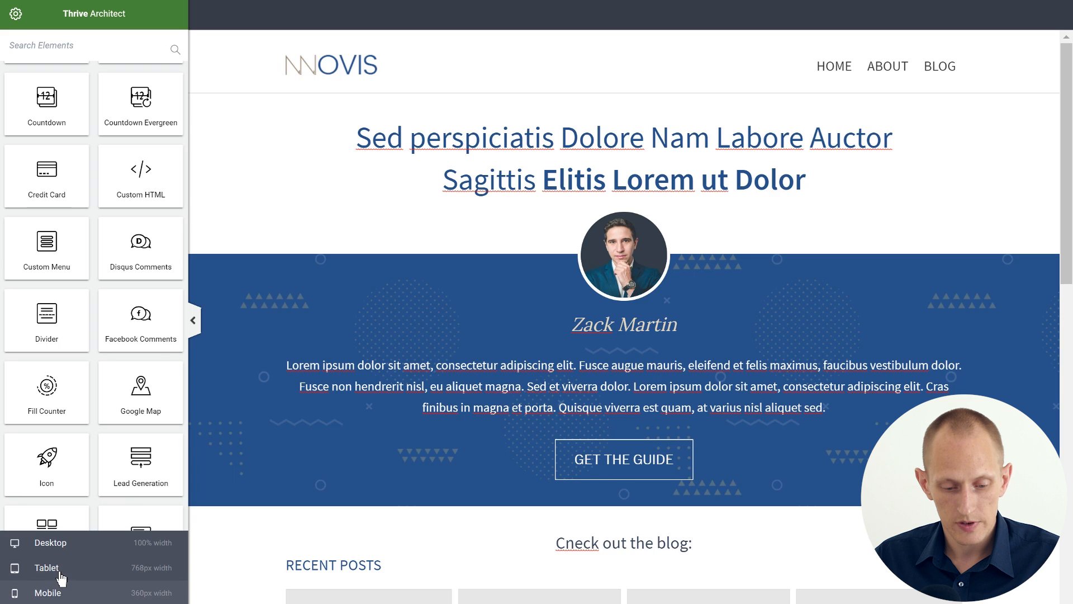
left_click(59, 582)
left_click_drag(1069, 78, 1069, 213)
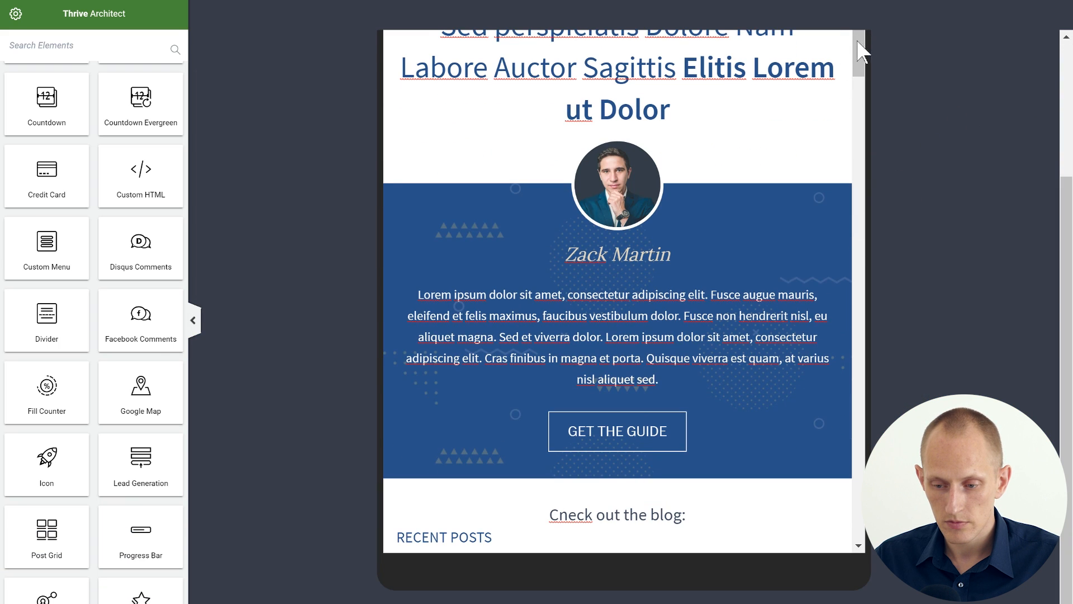
left_click_drag(862, 50, 875, 526)
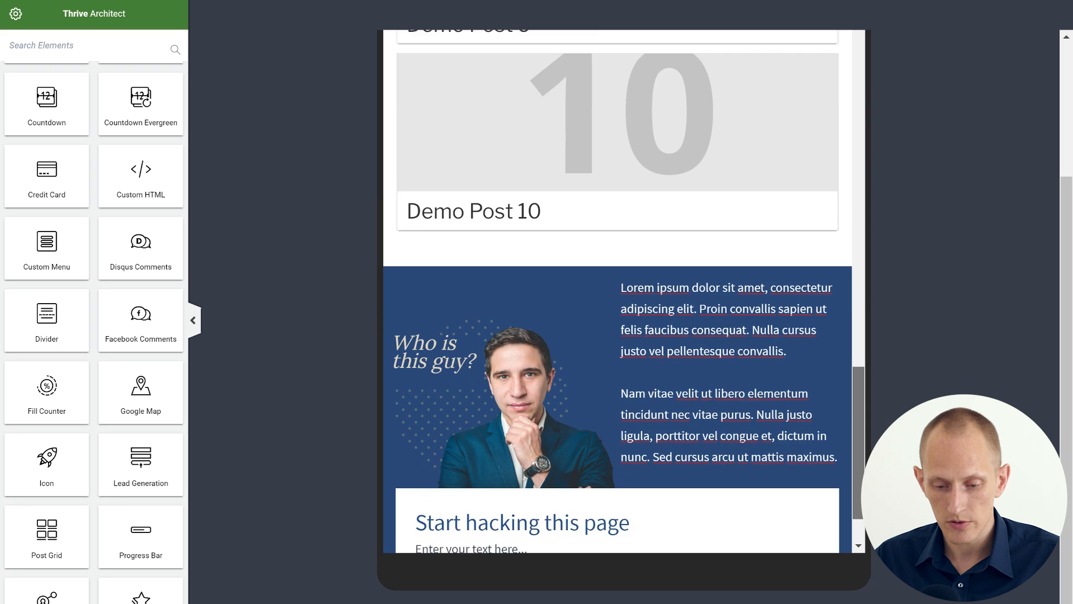
scroll(777, 494, "down", 3)
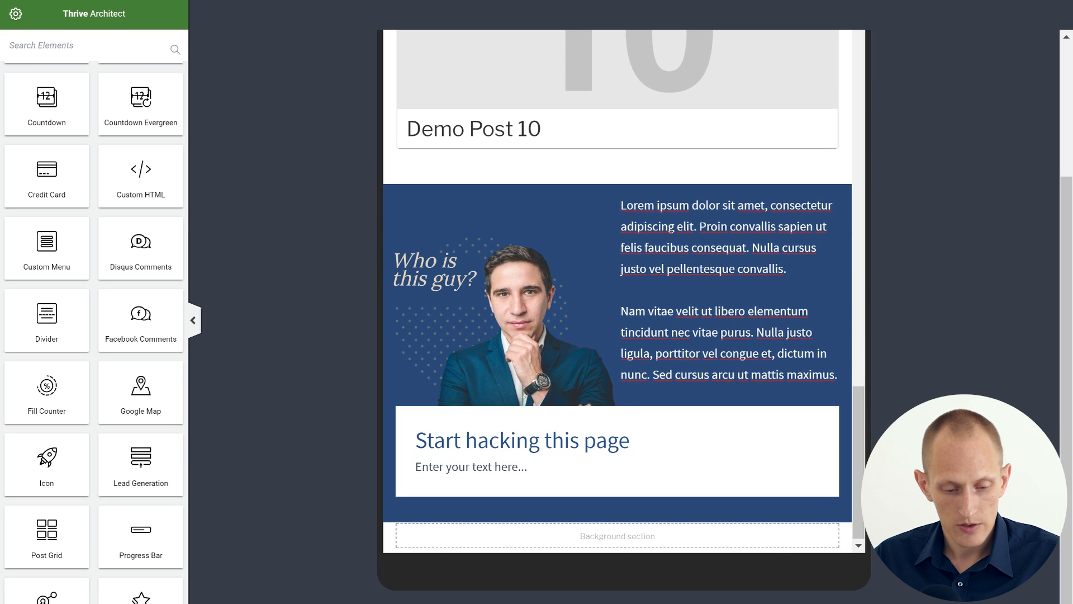
left_click(56, 596)
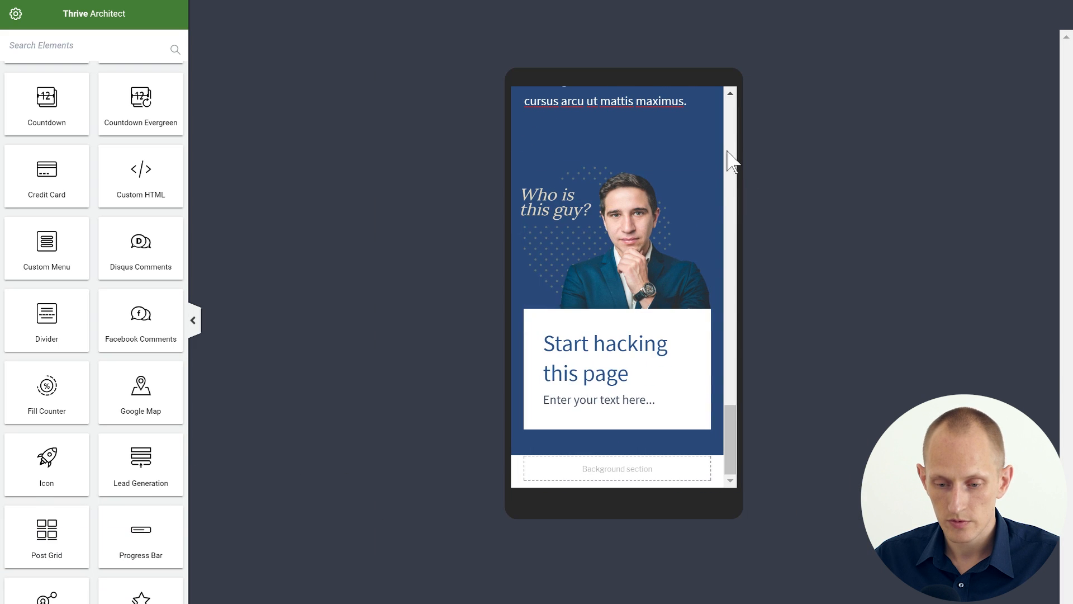
left_click_drag(732, 417, 738, 116)
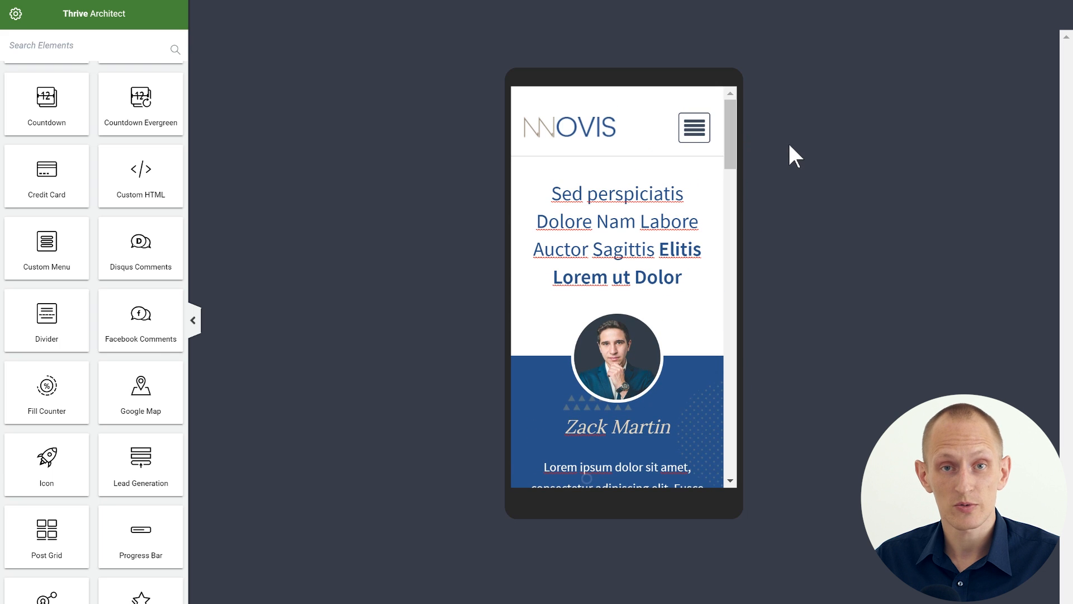